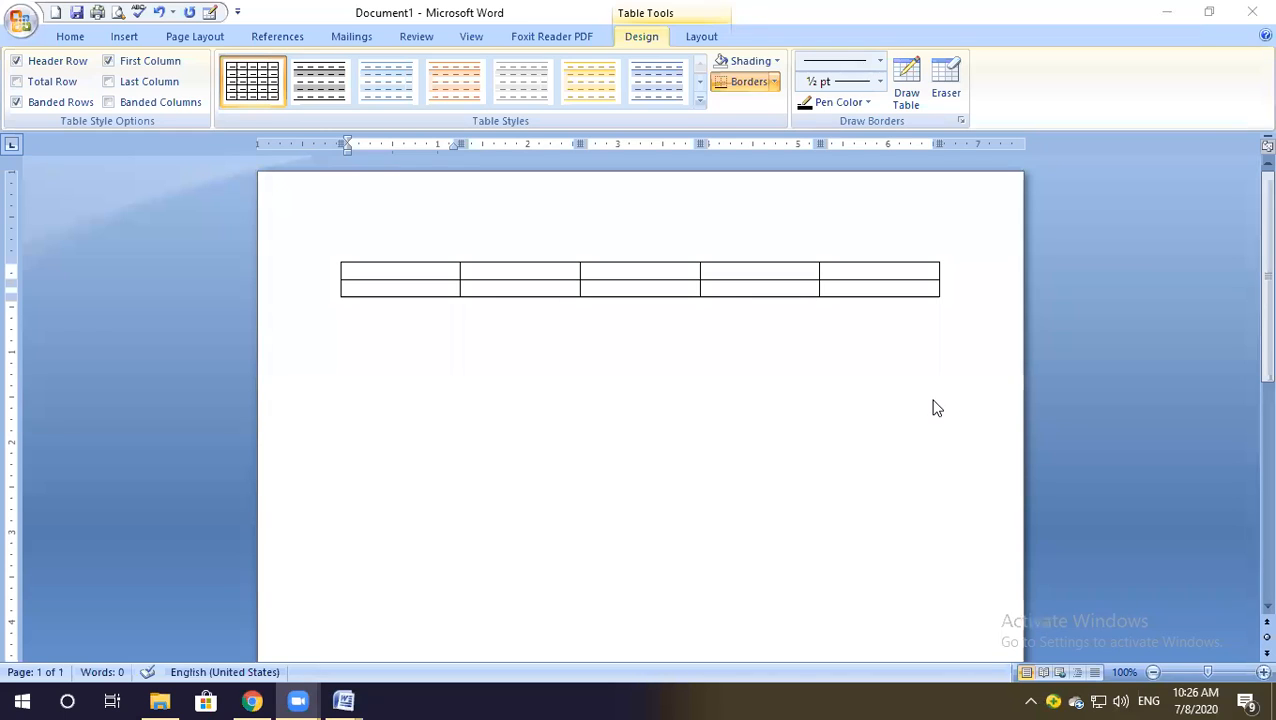
Select the whole table and bring up its layout tools.
click(535, 275)
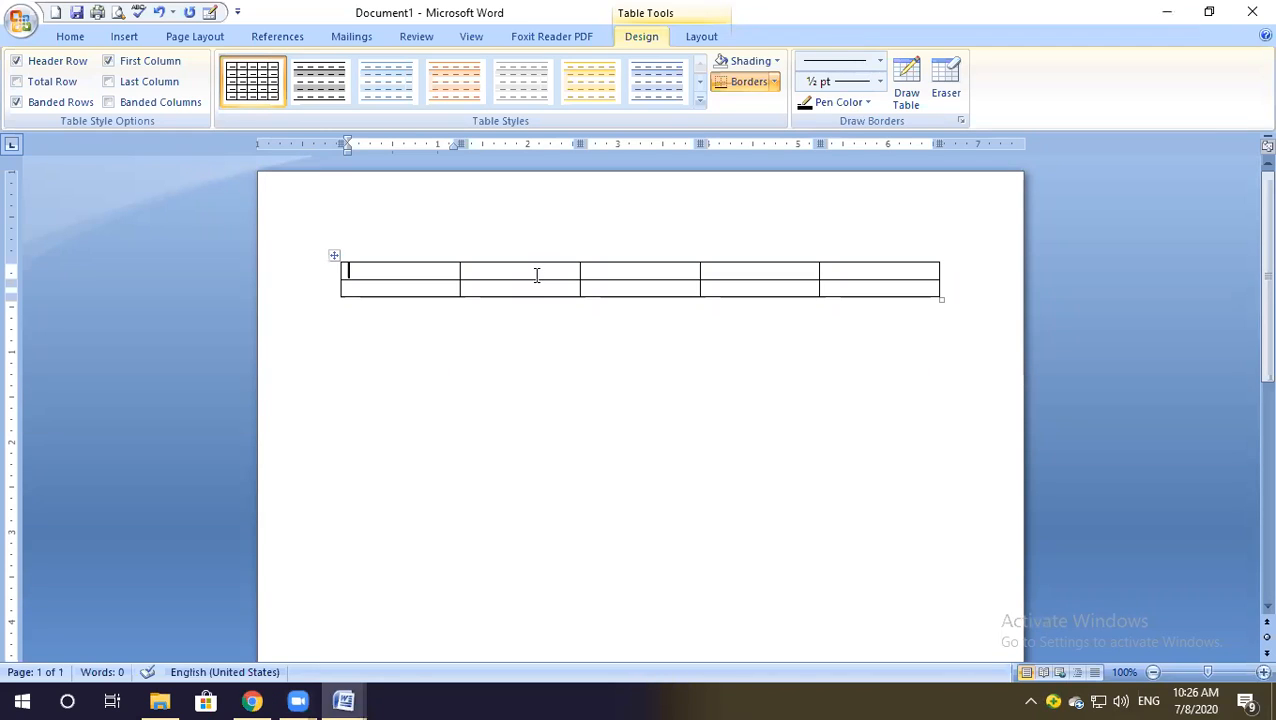
click(334, 257)
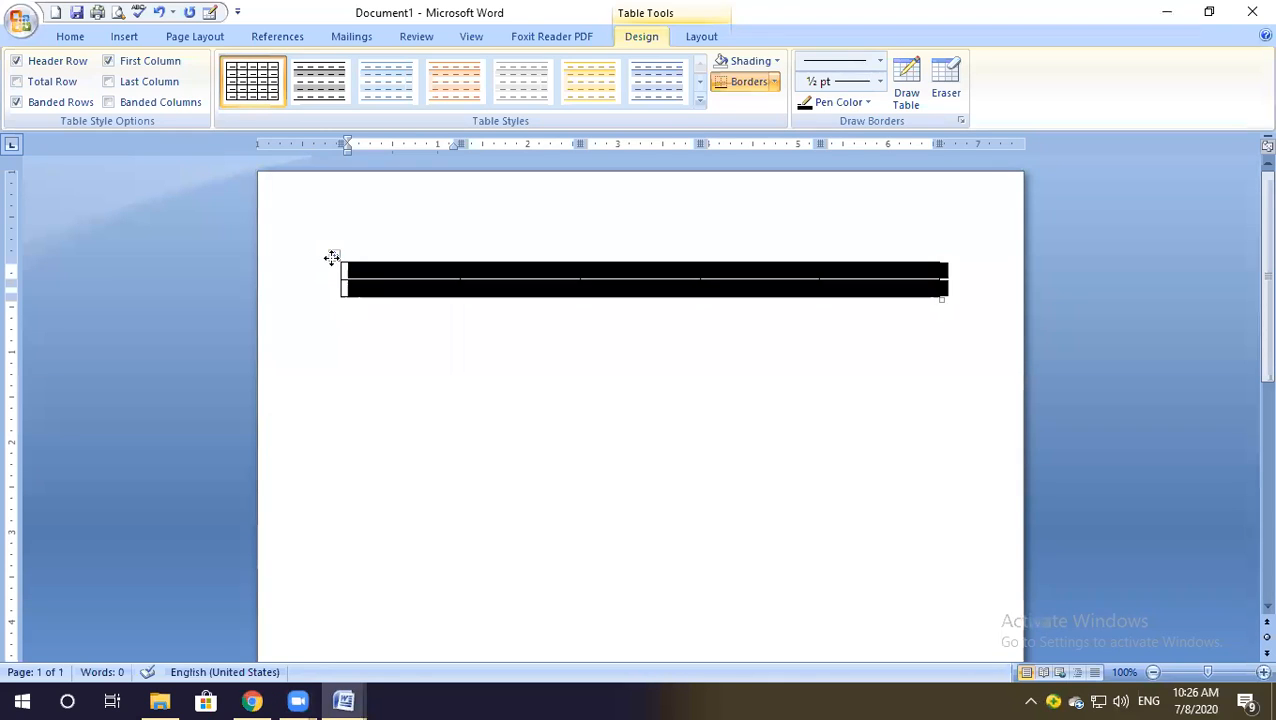
click(700, 37)
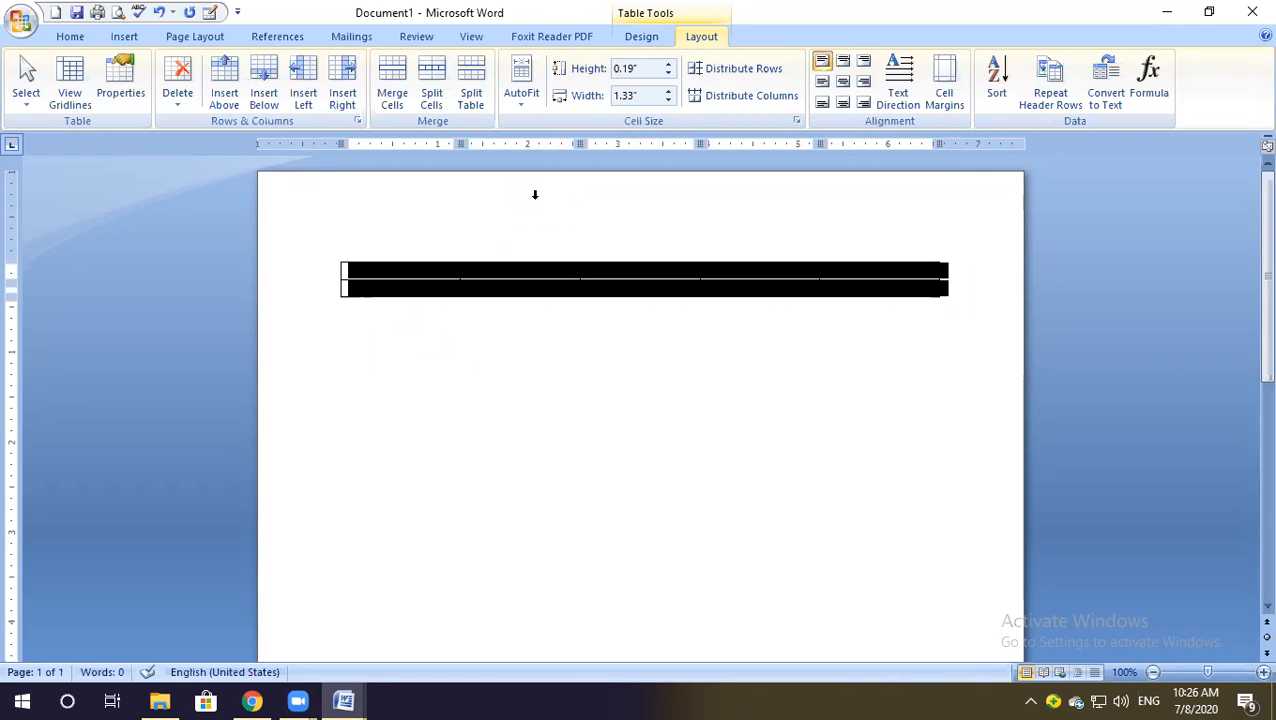
click(516, 300)
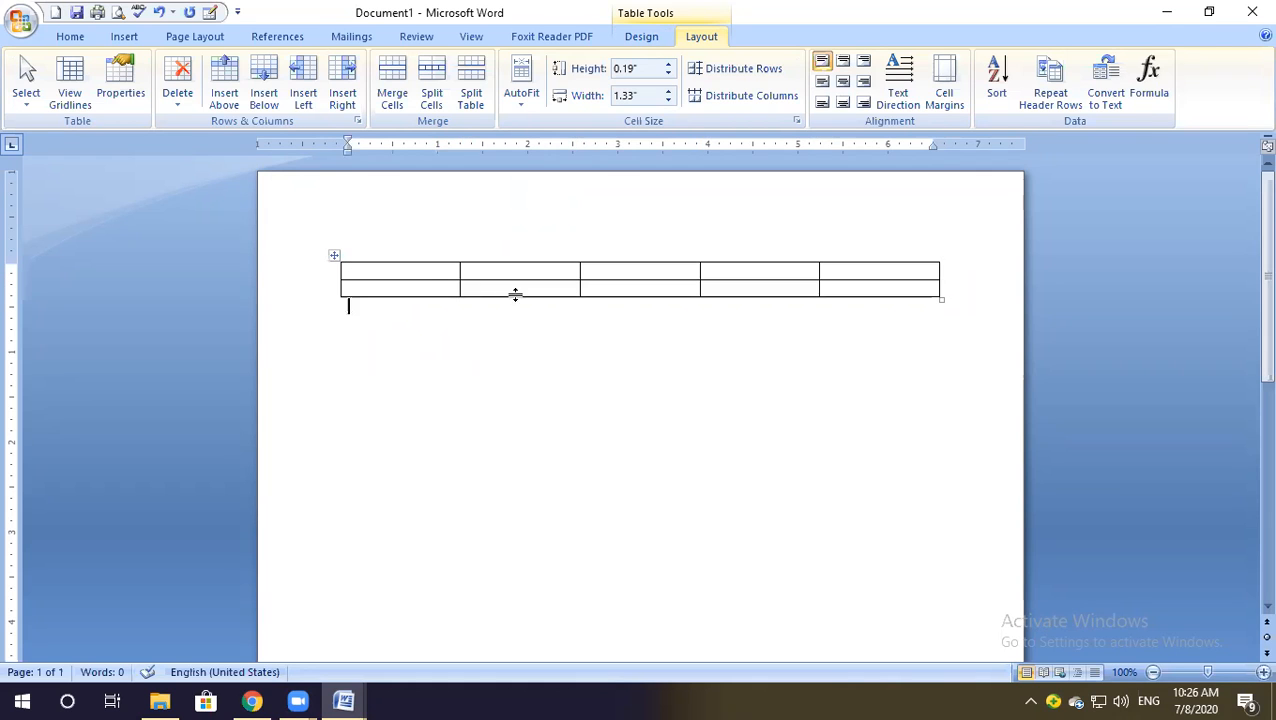
Add seven rows to the end of the five-column table, giving it nine rows in total.
click(410, 292)
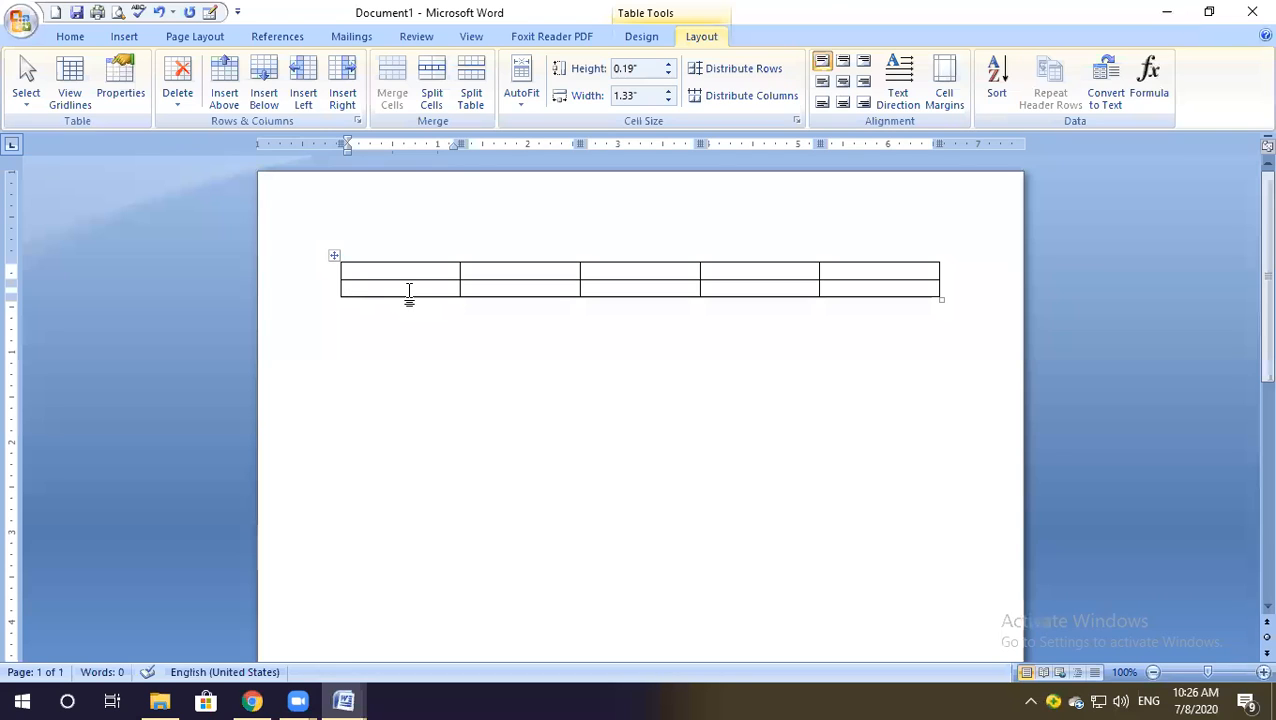
key(Tab)
key(Tab)
key(Tab)
key(Tab)
key(Tab)
key(Tab)
key(Tab)
key(Tab)
key(Tab)
key(Tab)
key(Tab)
key(Tab)
key(Tab)
key(Tab)
key(Tab)
key(Tab)
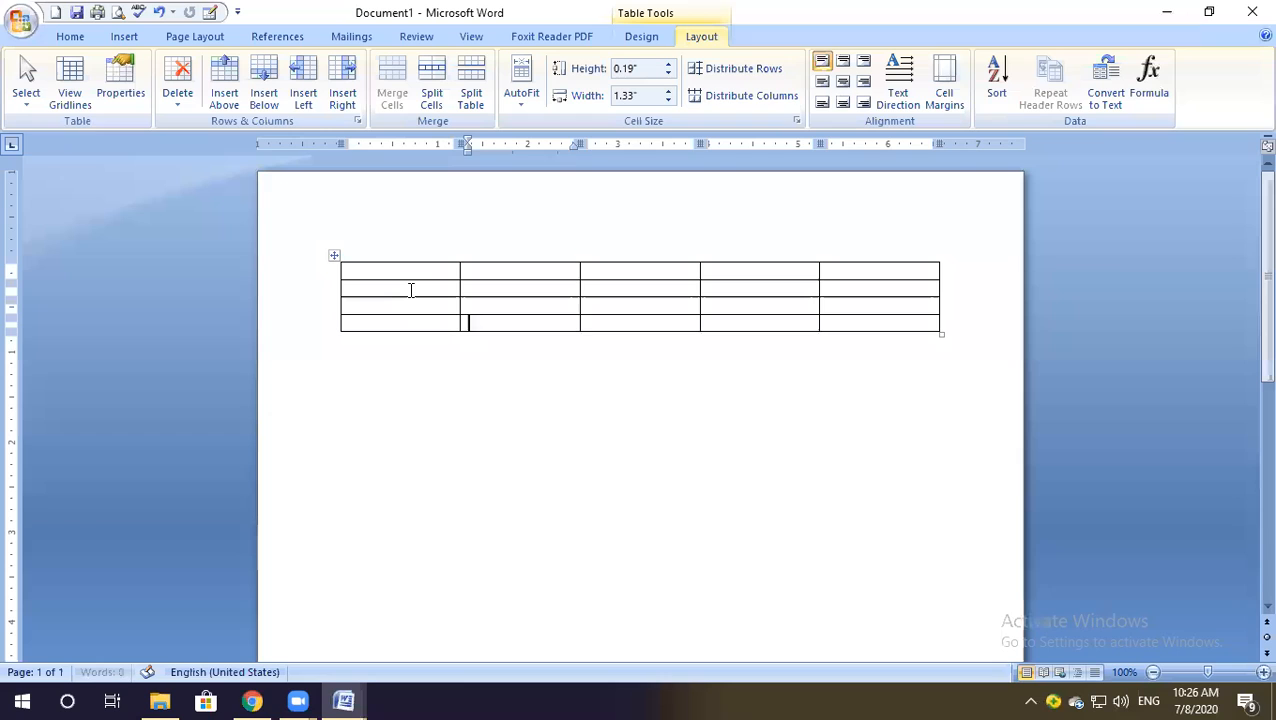
key(Tab)
key(Tab)
key(Tab)
key(Tab)
key(Tab)
key(Tab)
key(Tab)
key(Tab)
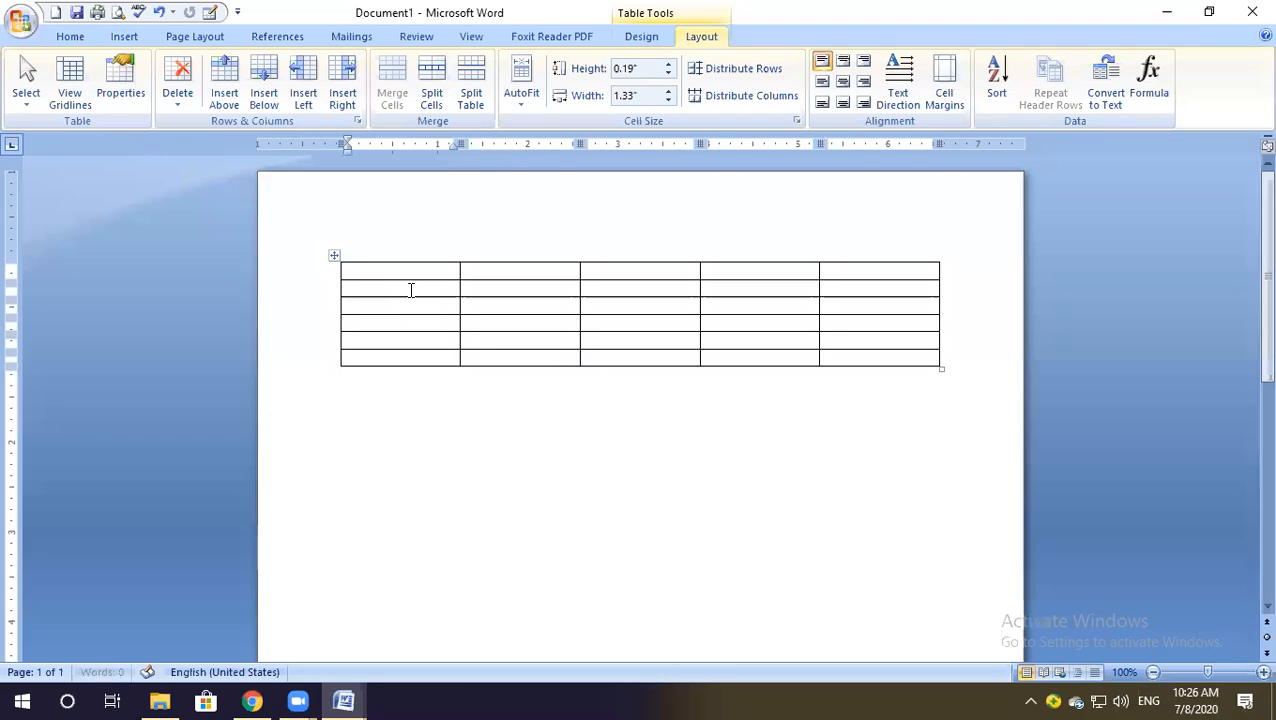
key(Tab)
key(Tab)
key(Tab)
key(Tab)
key(Tab)
key(Tab)
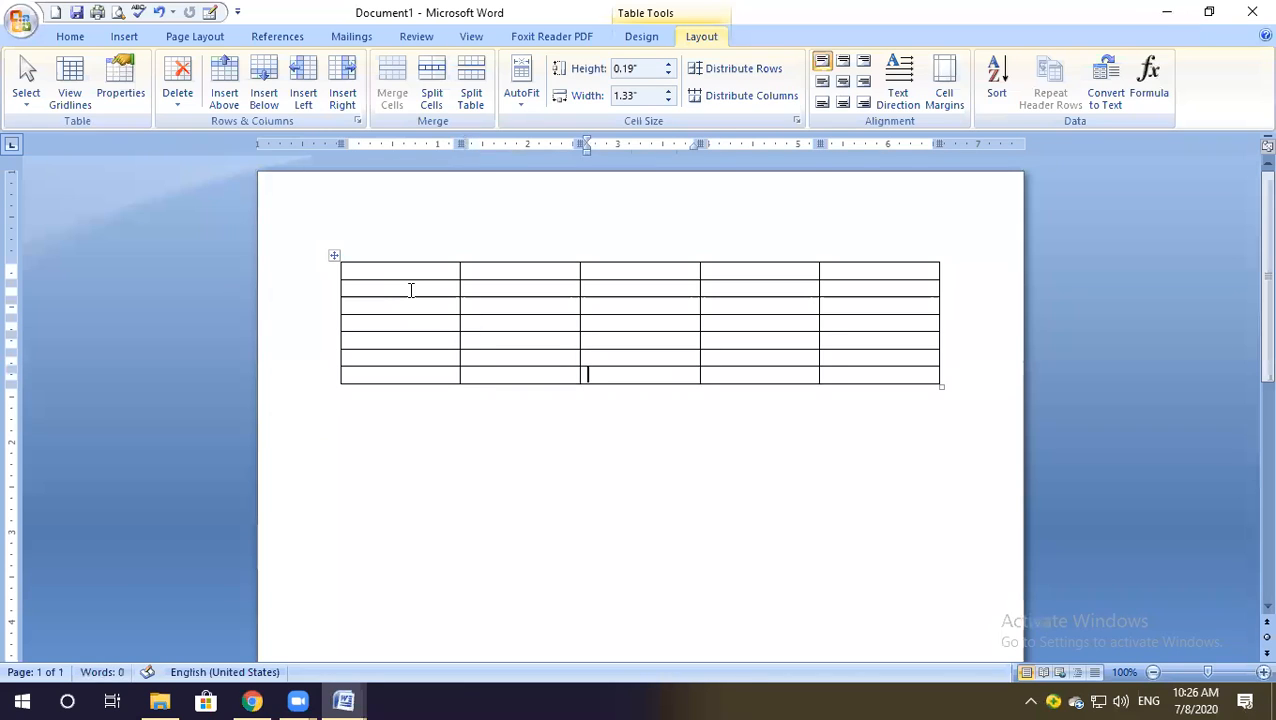
key(Tab)
key(Tab)
key(Tab)
key(Tab)
key(Tab)
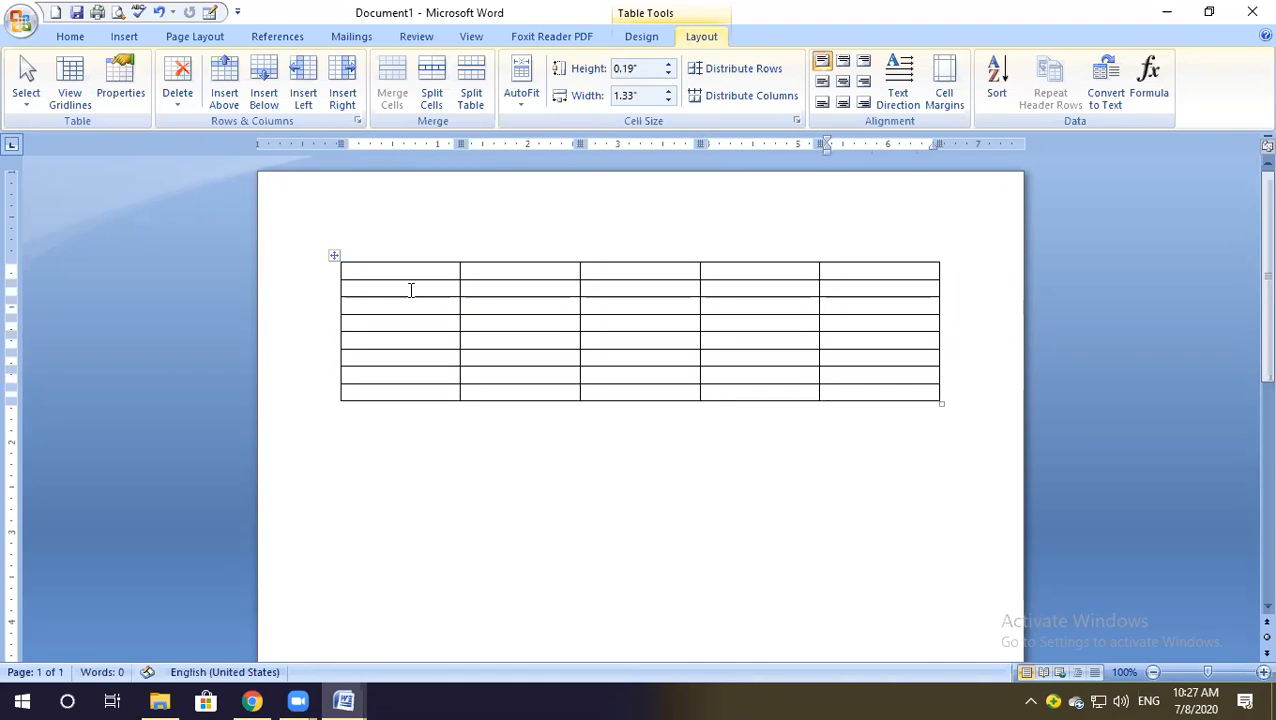
Merge all five cells of the table's top row into a single cell.
click(468, 306)
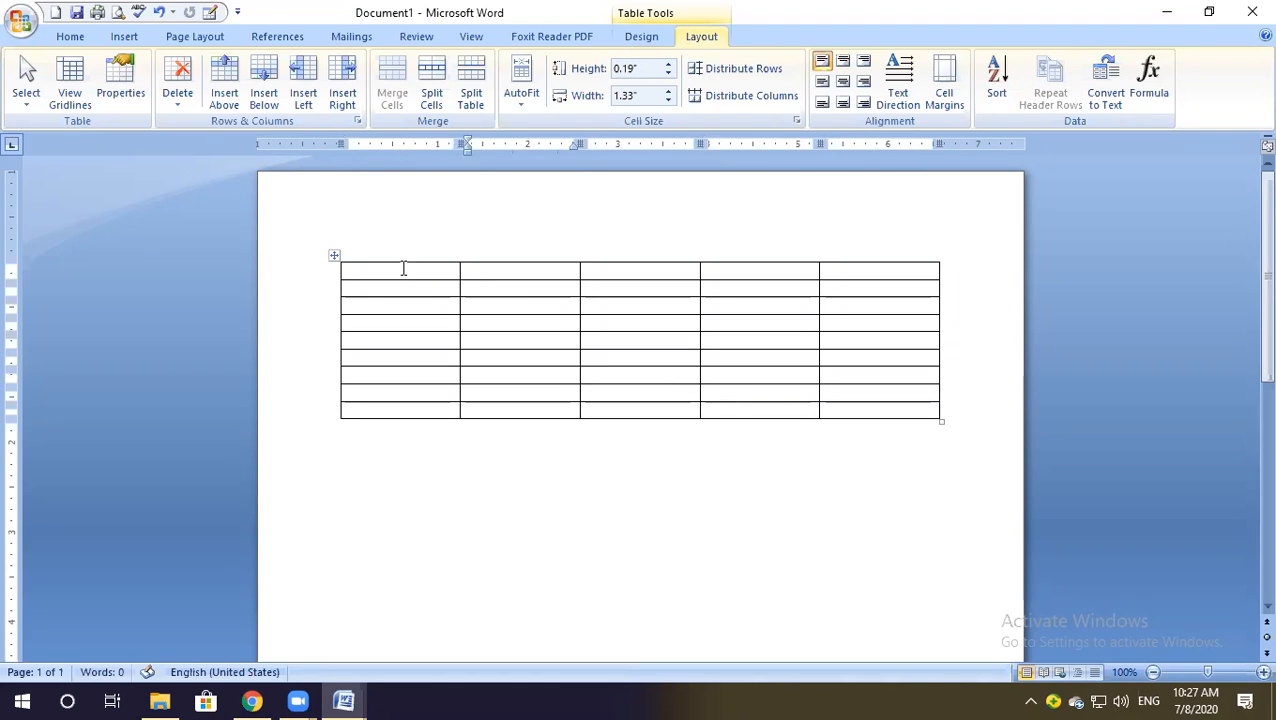
drag(410, 268, 867, 274)
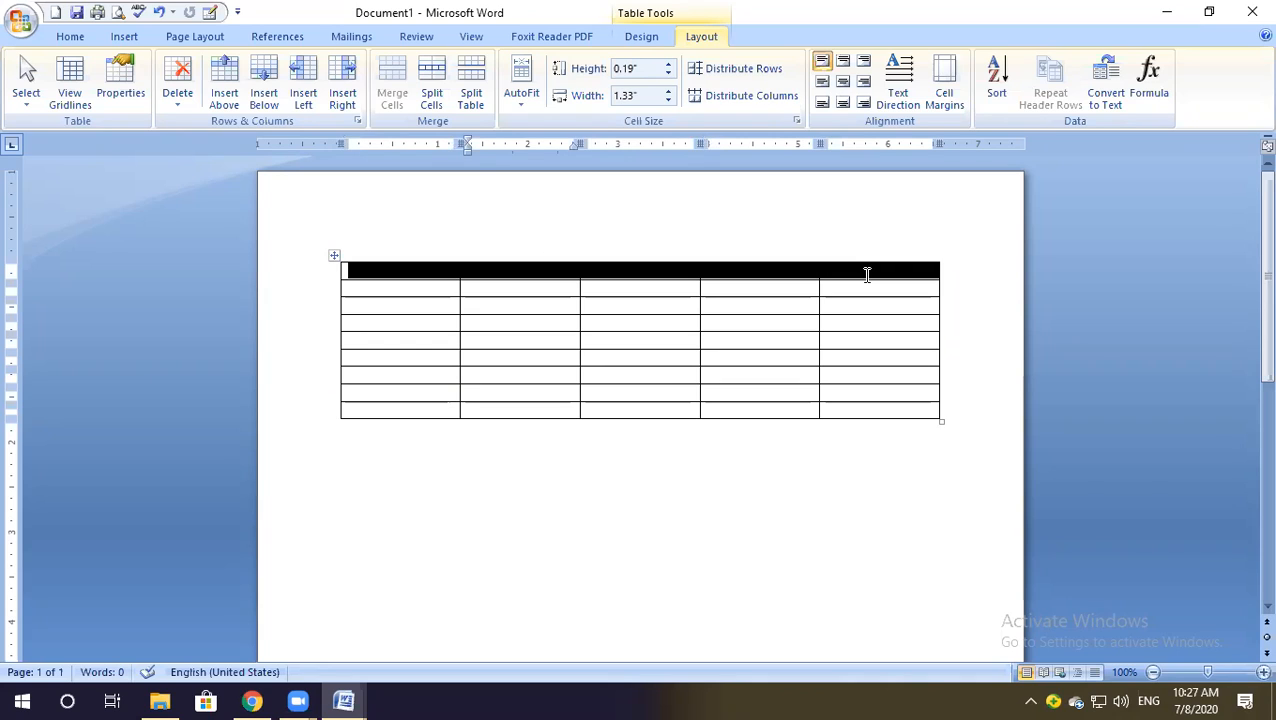
drag(867, 274, 868, 285)
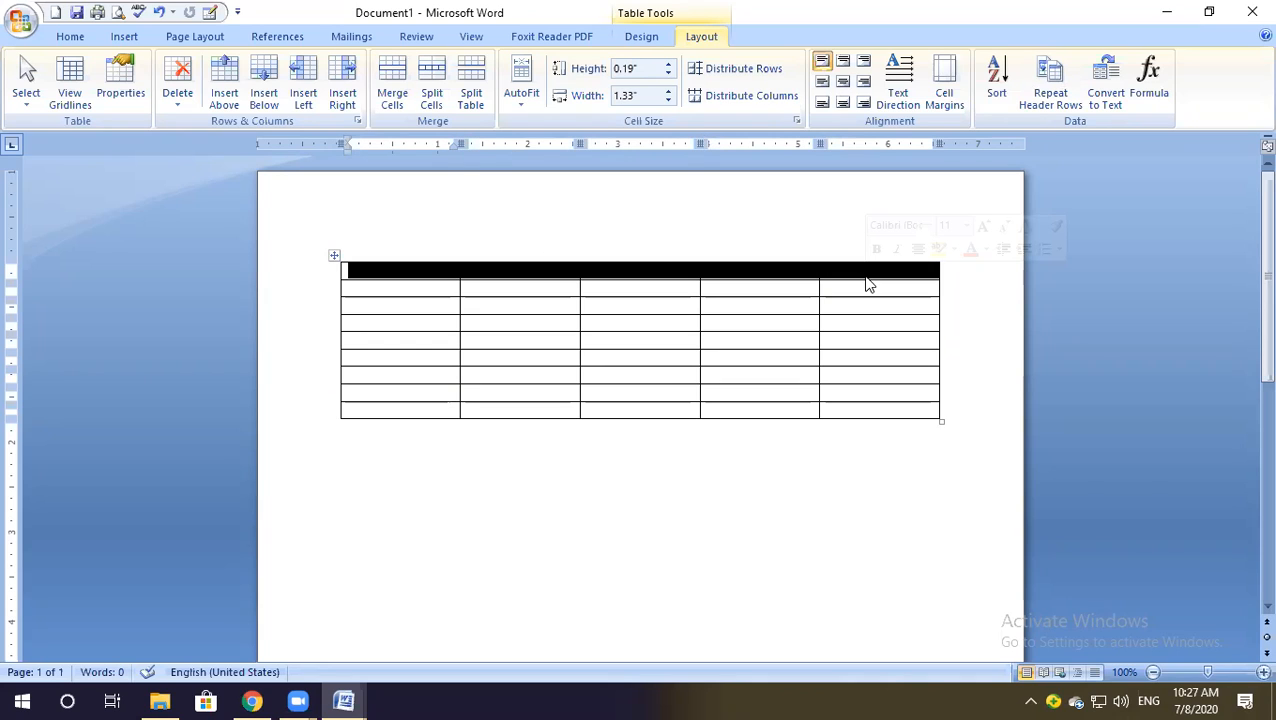
click(866, 271)
drag(433, 268, 874, 265)
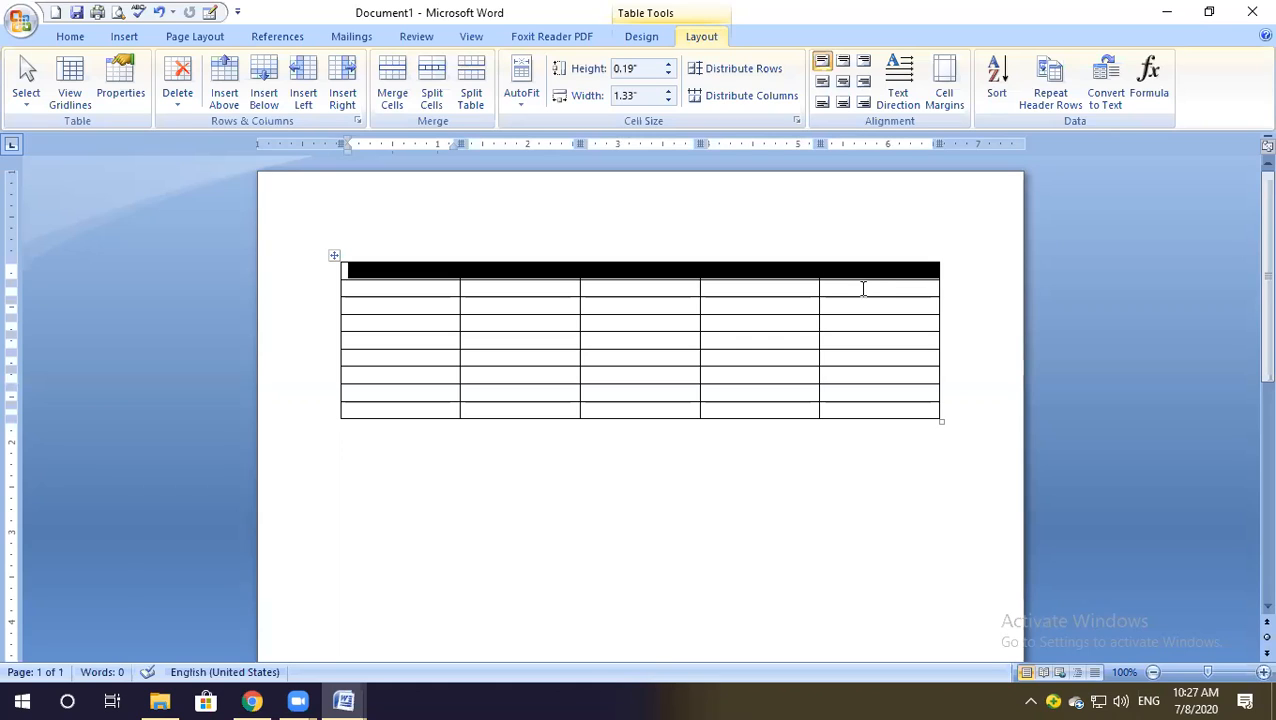
click(868, 285)
drag(427, 268, 863, 268)
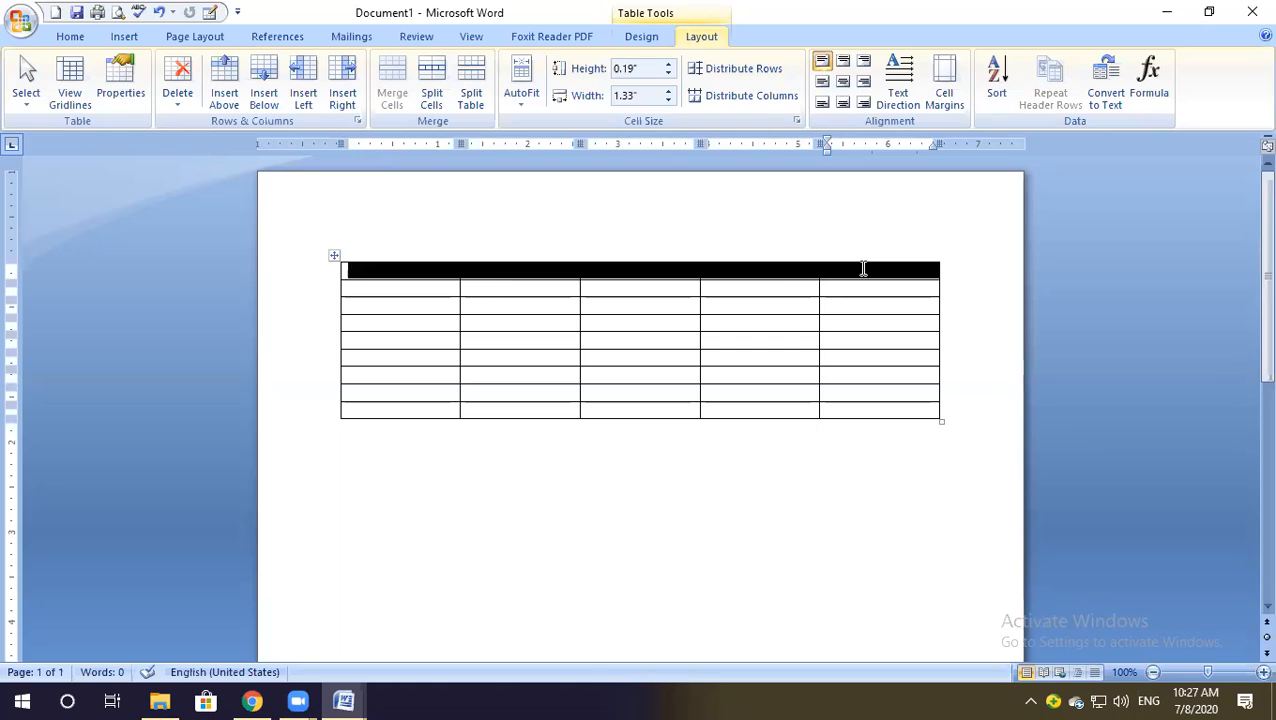
drag(863, 268, 860, 270)
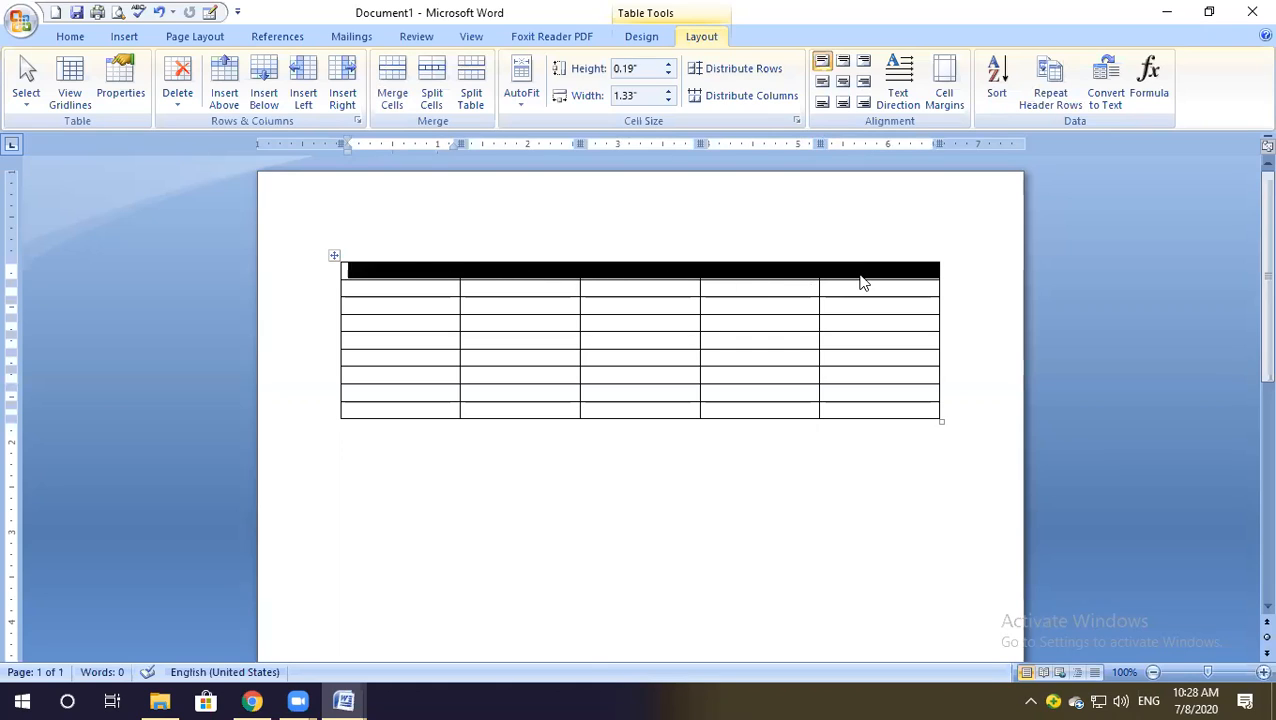
click(400, 78)
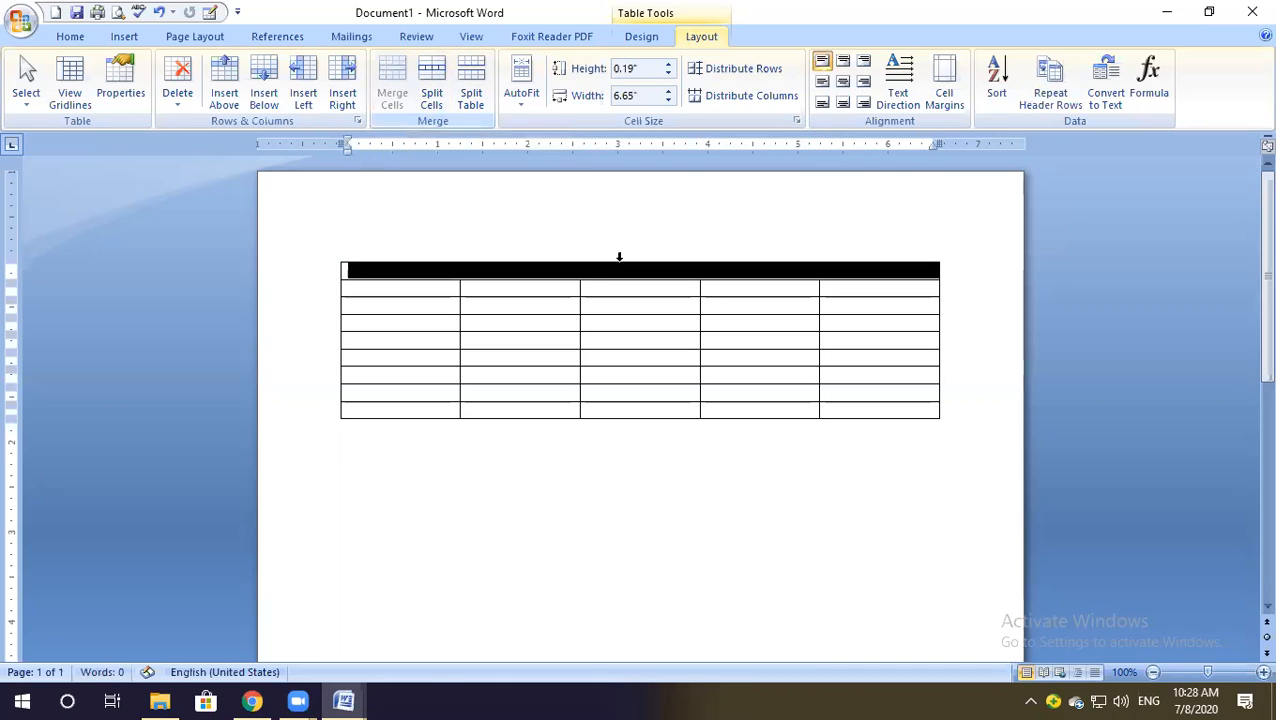
click(594, 268)
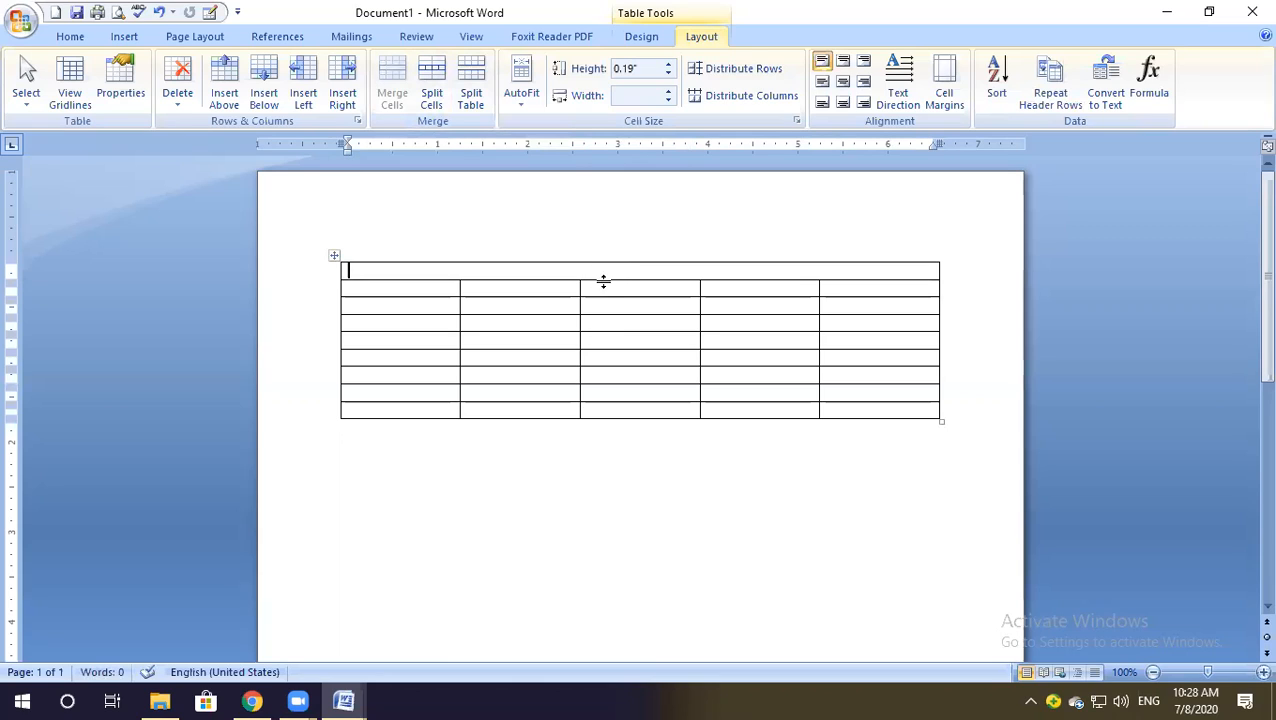
Increase the merged top row's height to about 0.93" and enter the title "Students list for examination" in it.
drag(607, 341, 607, 344)
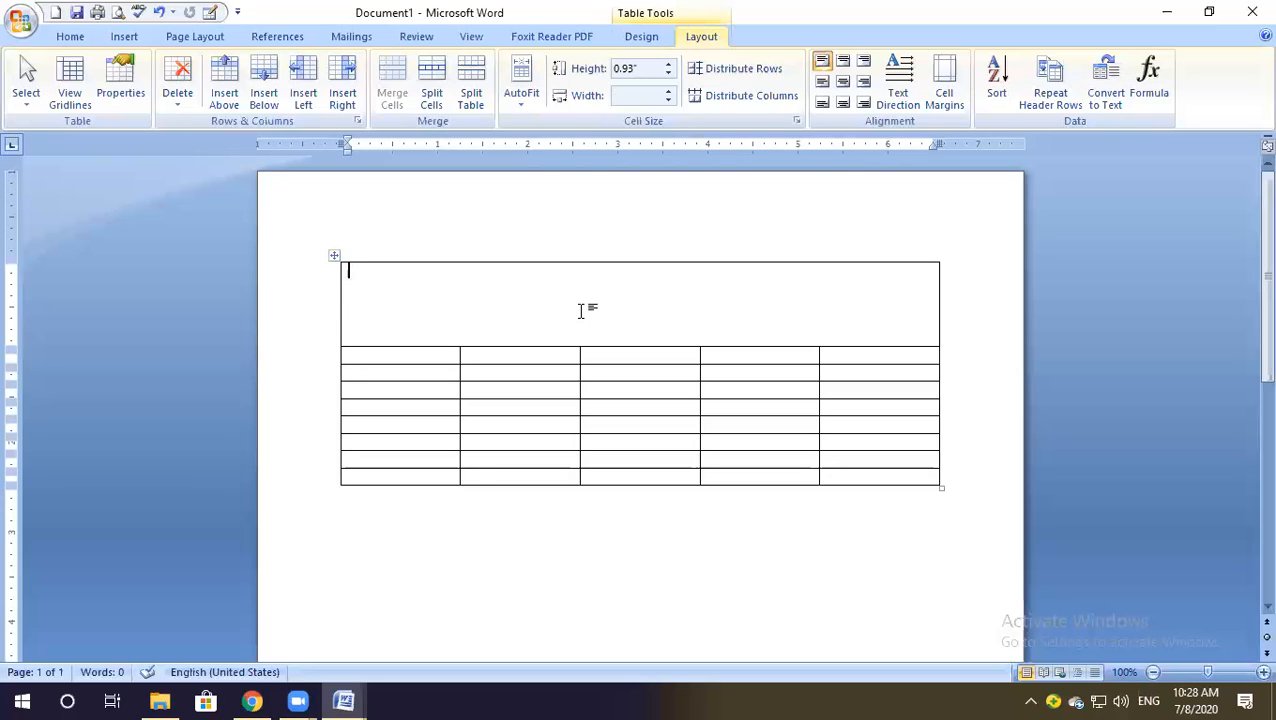
text(Students )
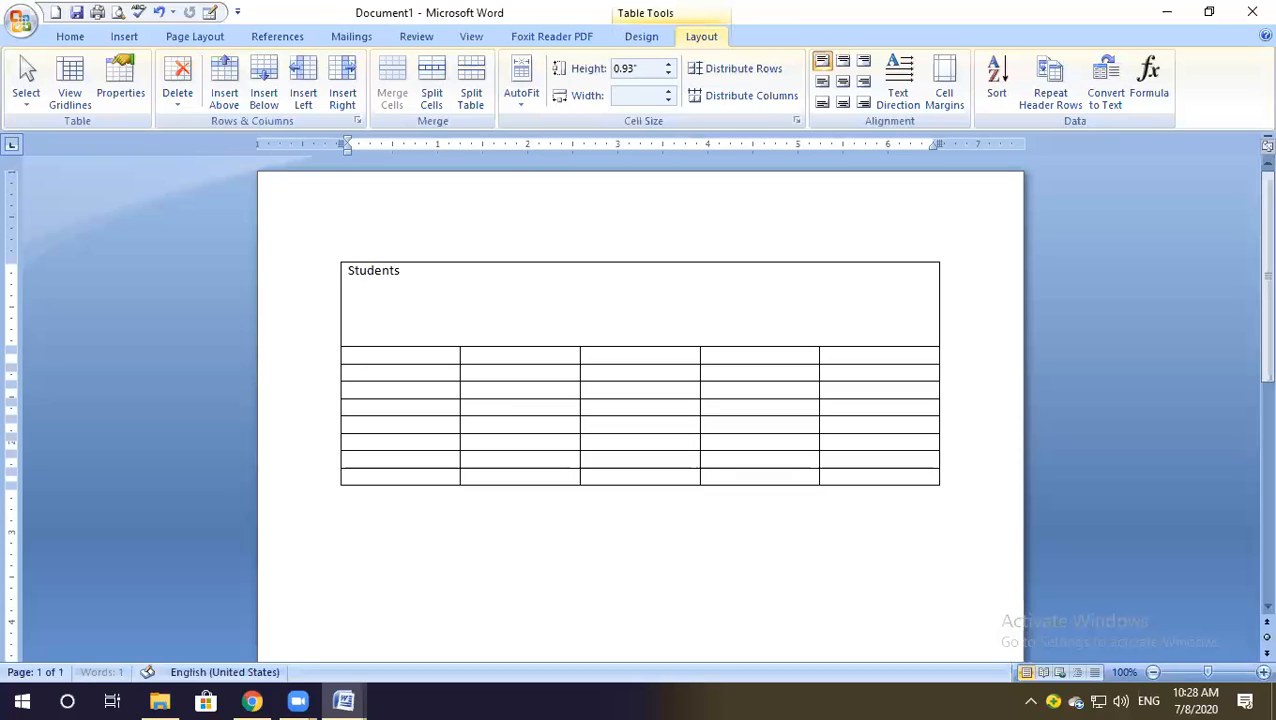
text(list for examini)
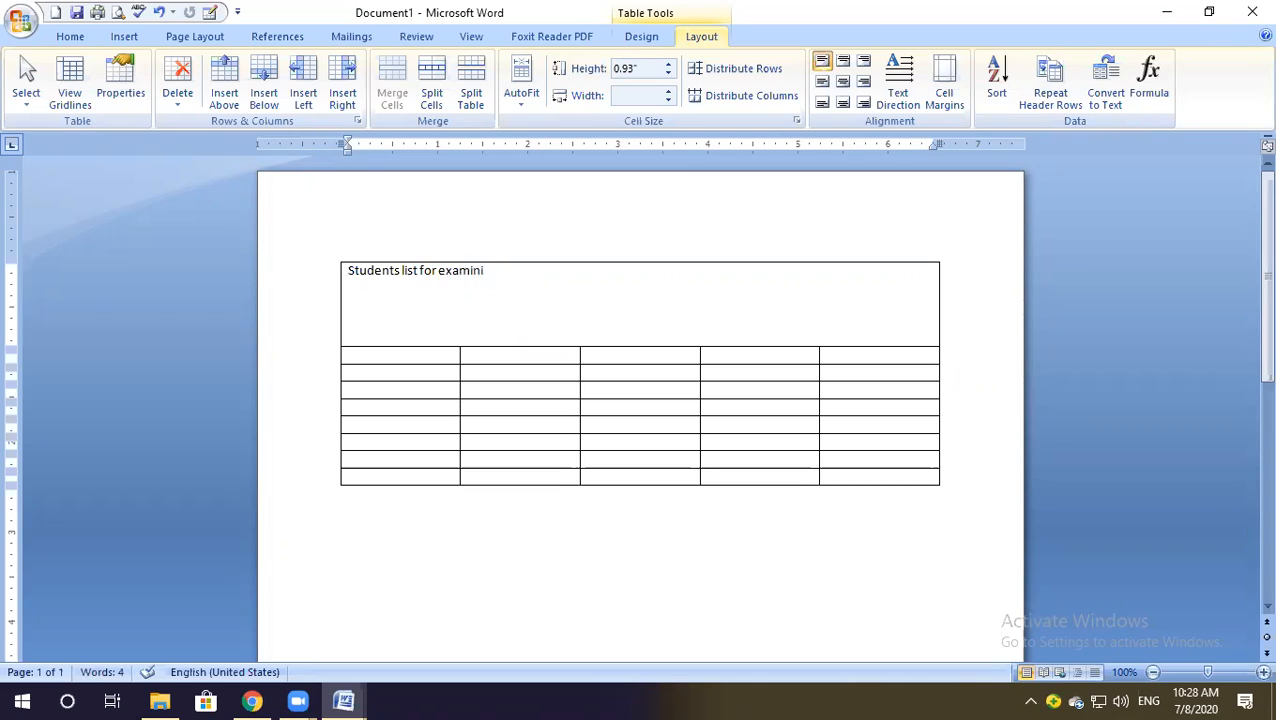
key(BackSpace)
text(ation)
Enlarge the font of the whole title text in the merged top row.
key(ctrl+shift+Left)
key(ctrl+shift+Left)
key(ctrl+shift+Left)
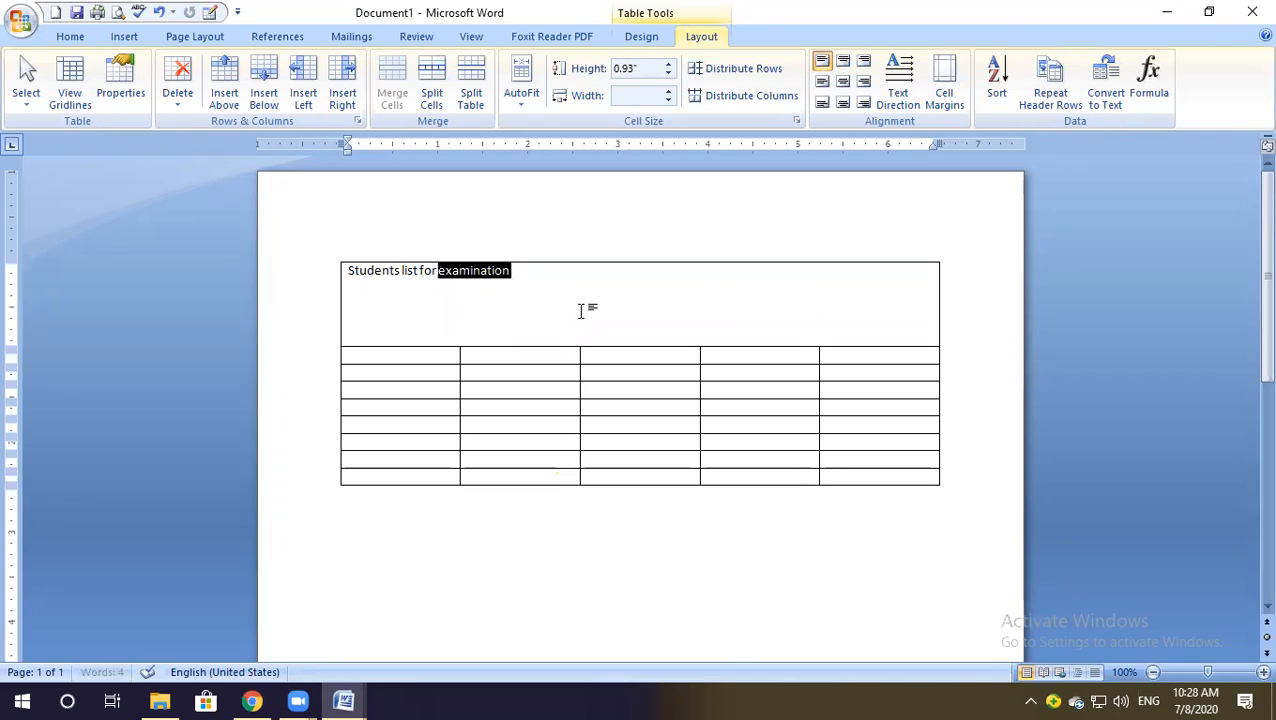
key(ctrl+shift+Left)
key(ctrl+bracketright)
key(ctrl+bracketright)
key(ctrl+bracketright)
key(ctrl+bracketright)
key(ctrl+bracketright)
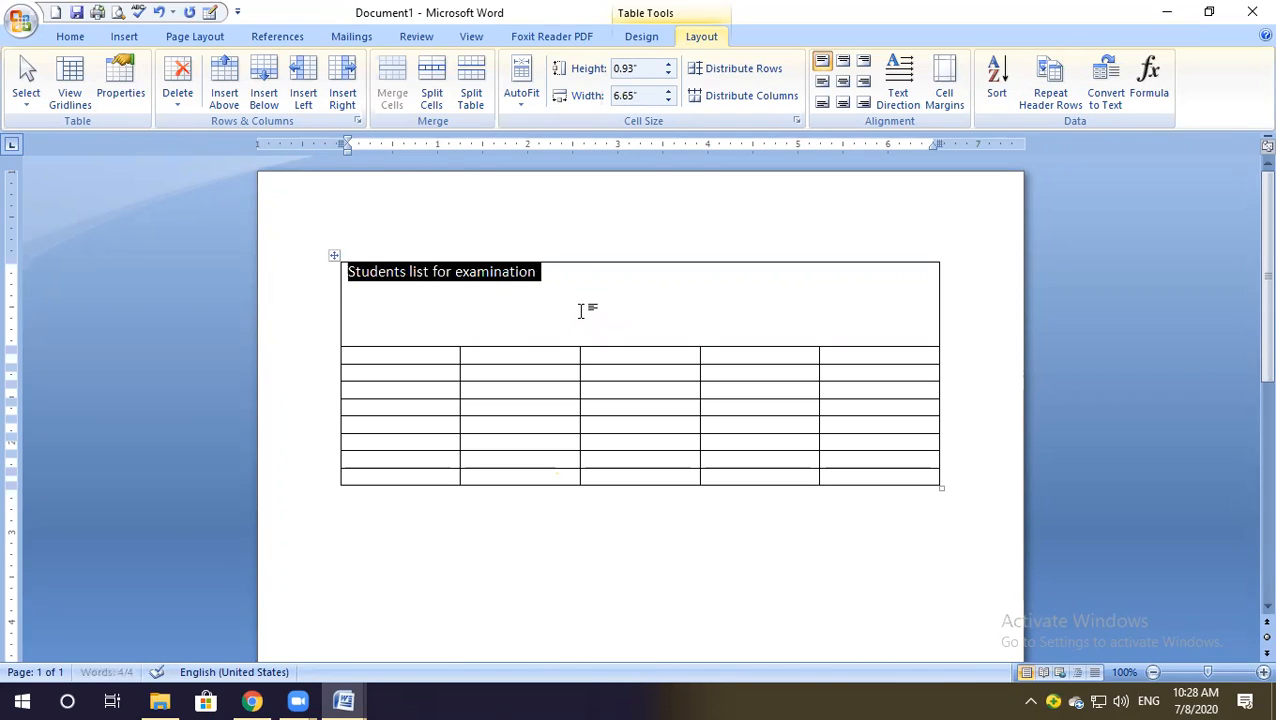
key(ctrl+bracketright)
key(ctrl+bracketright)
key(ctrl+bracketright)
Center the title both horizontally and vertically within the merged top cell.
key(ctrl+e)
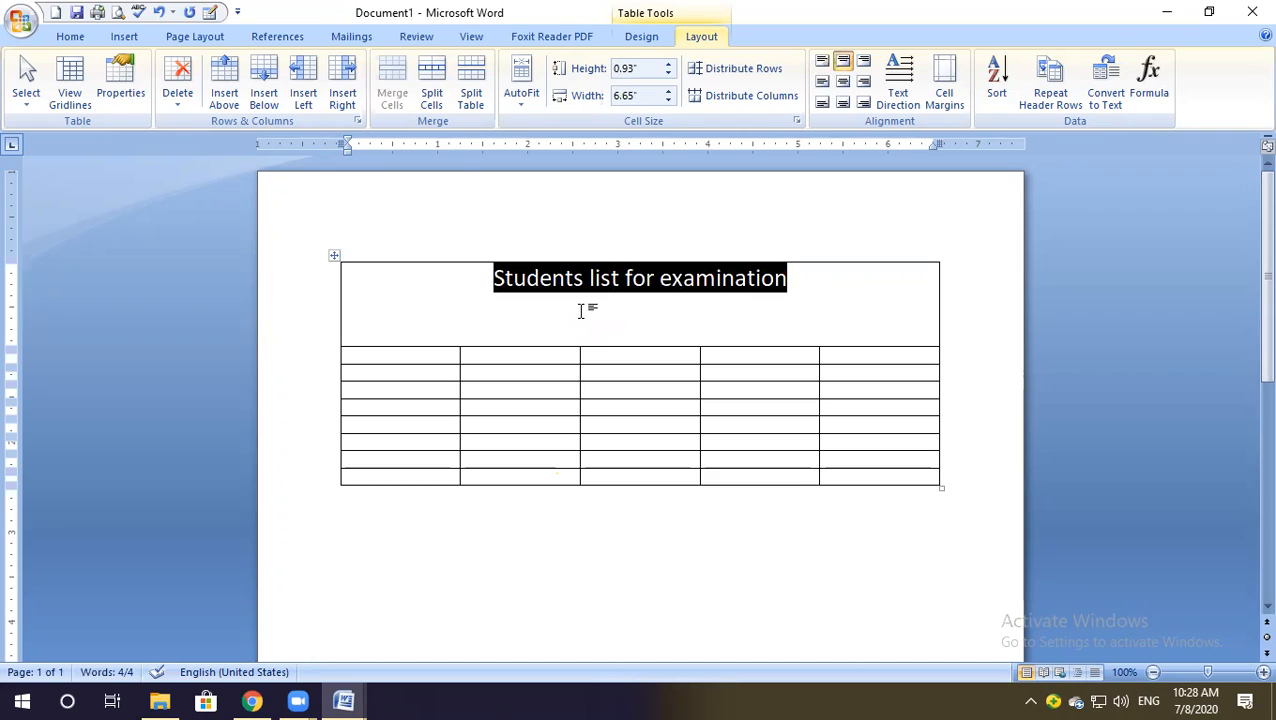
click(843, 81)
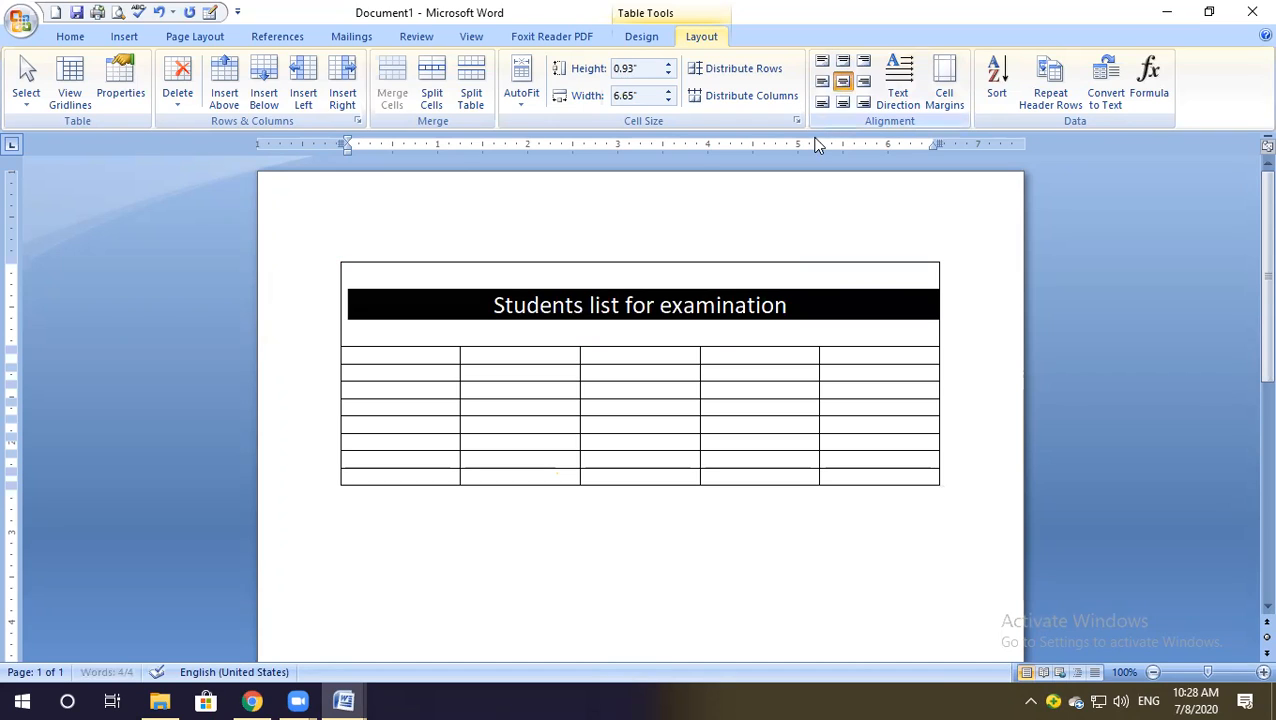
click(652, 308)
drag(478, 291, 565, 305)
drag(852, 300, 885, 300)
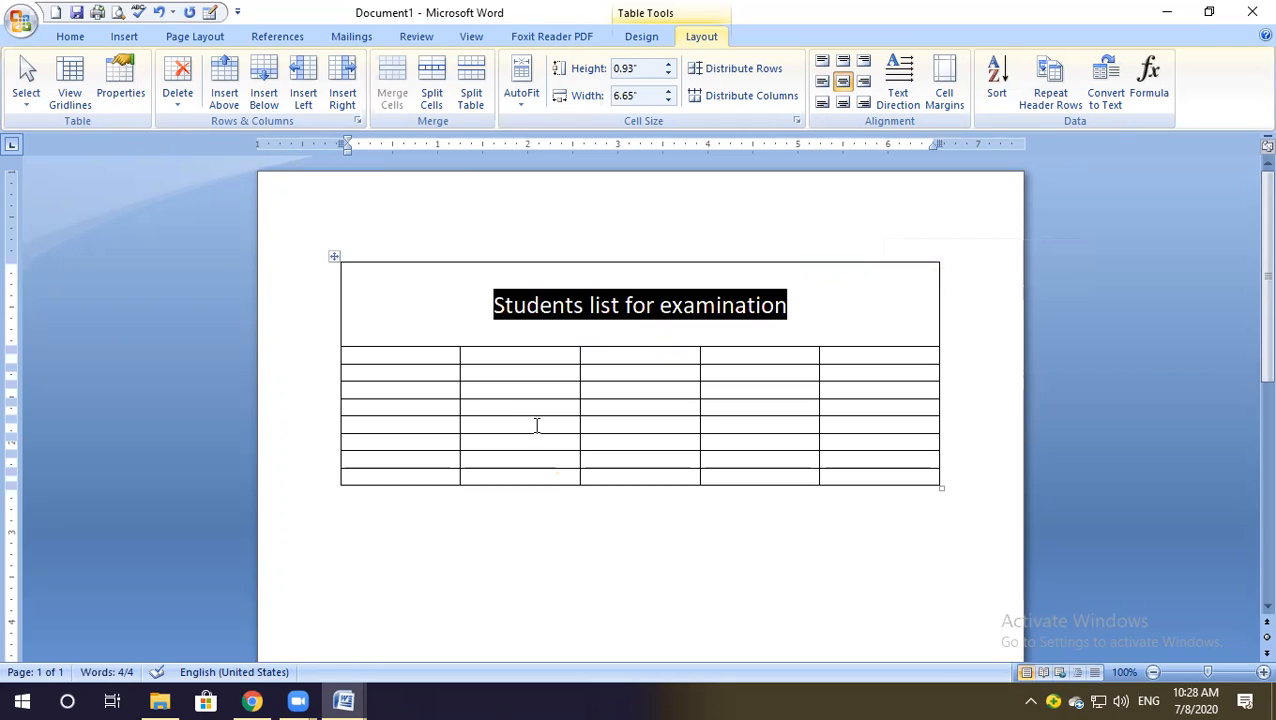
Merge the first two cells below the title row in the first column.
click(418, 357)
drag(418, 357, 419, 367)
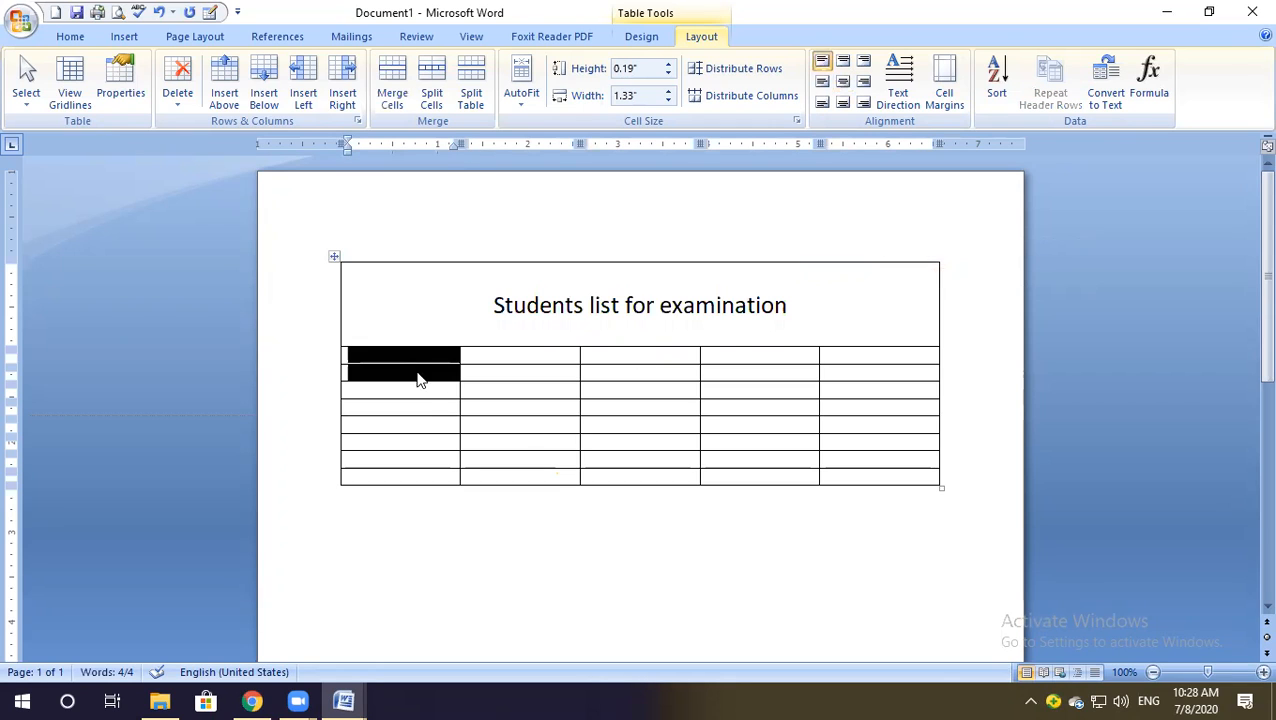
click(395, 80)
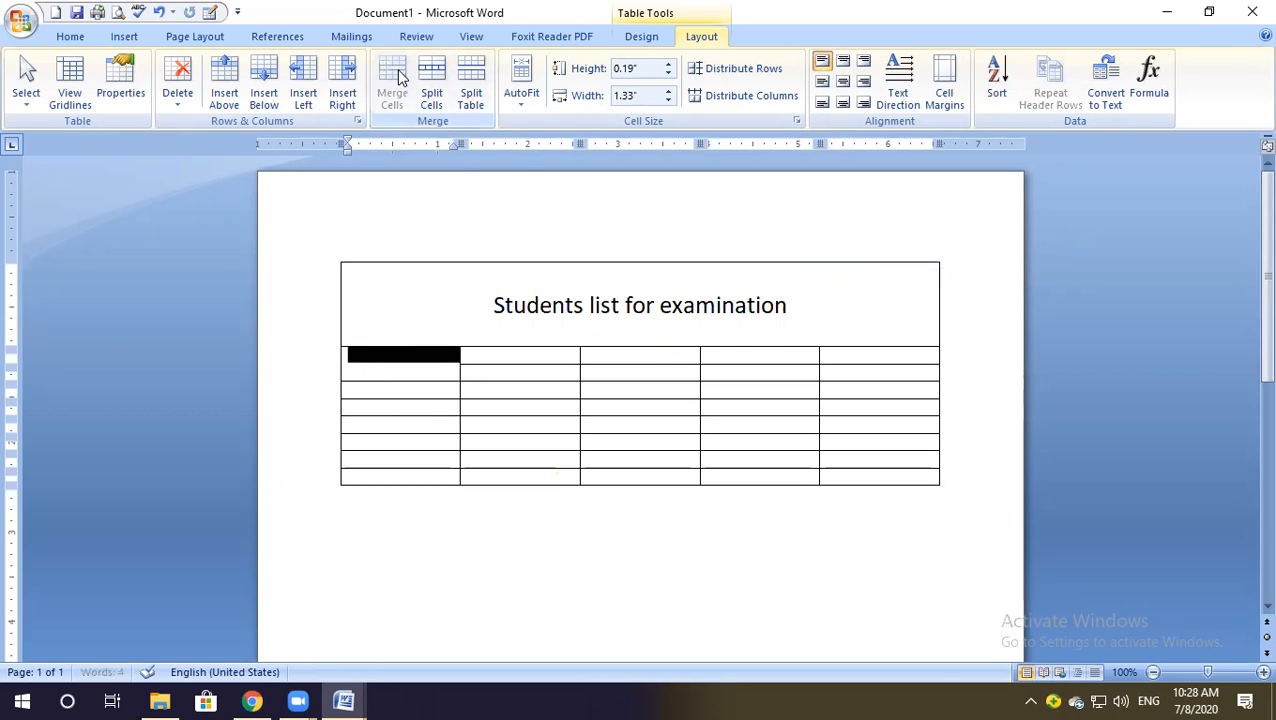
click(390, 368)
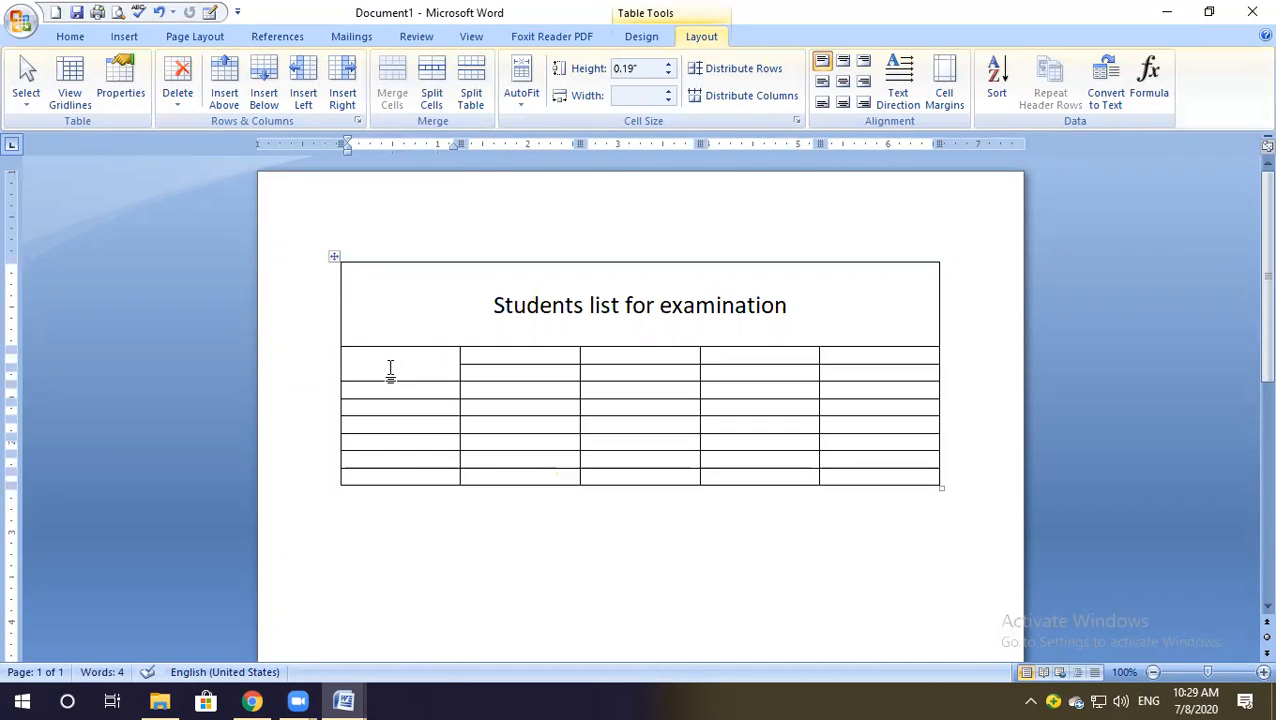
Merge all eight cells of the second column below the title row into one tall cell.
drag(507, 359, 508, 432)
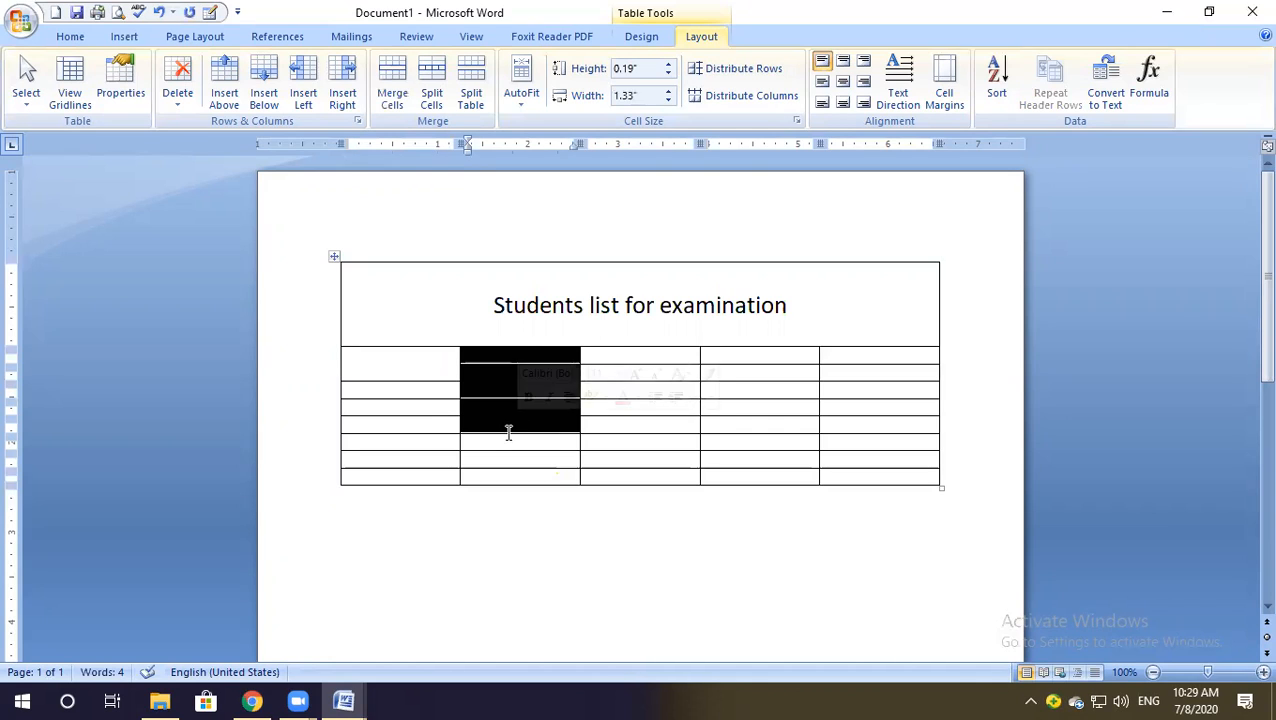
click(395, 90)
click(533, 372)
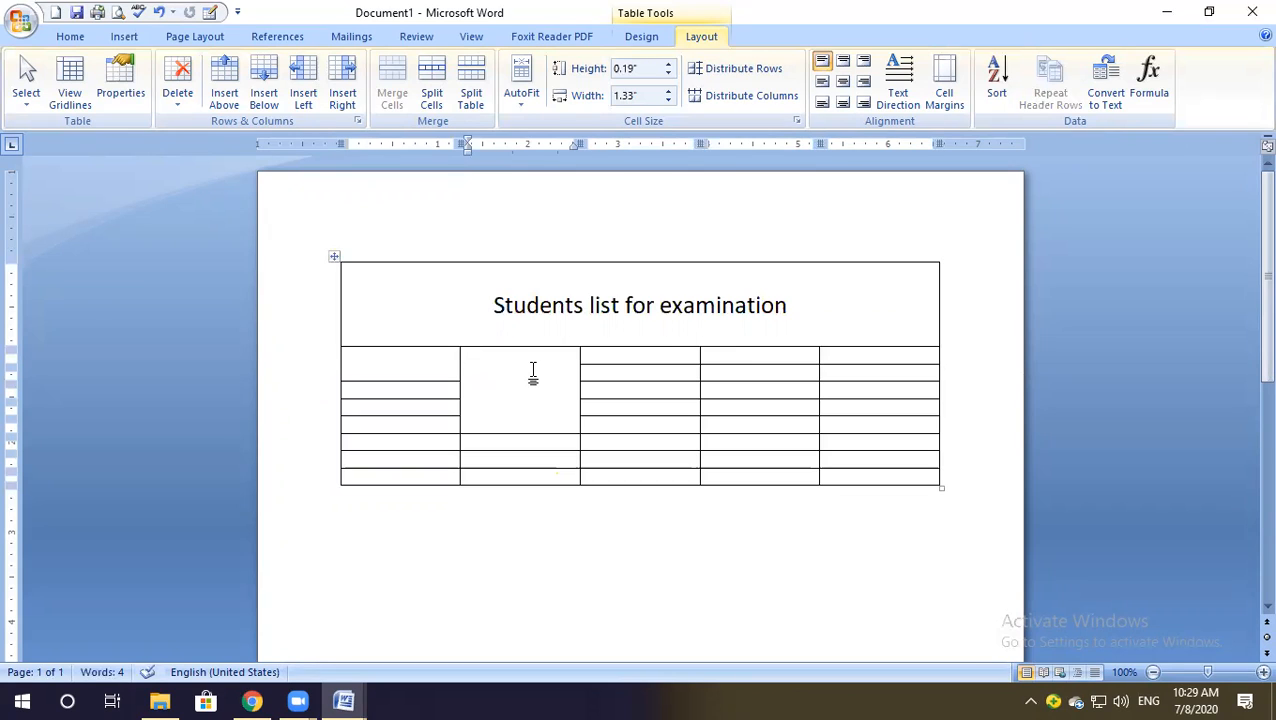
drag(525, 375, 527, 478)
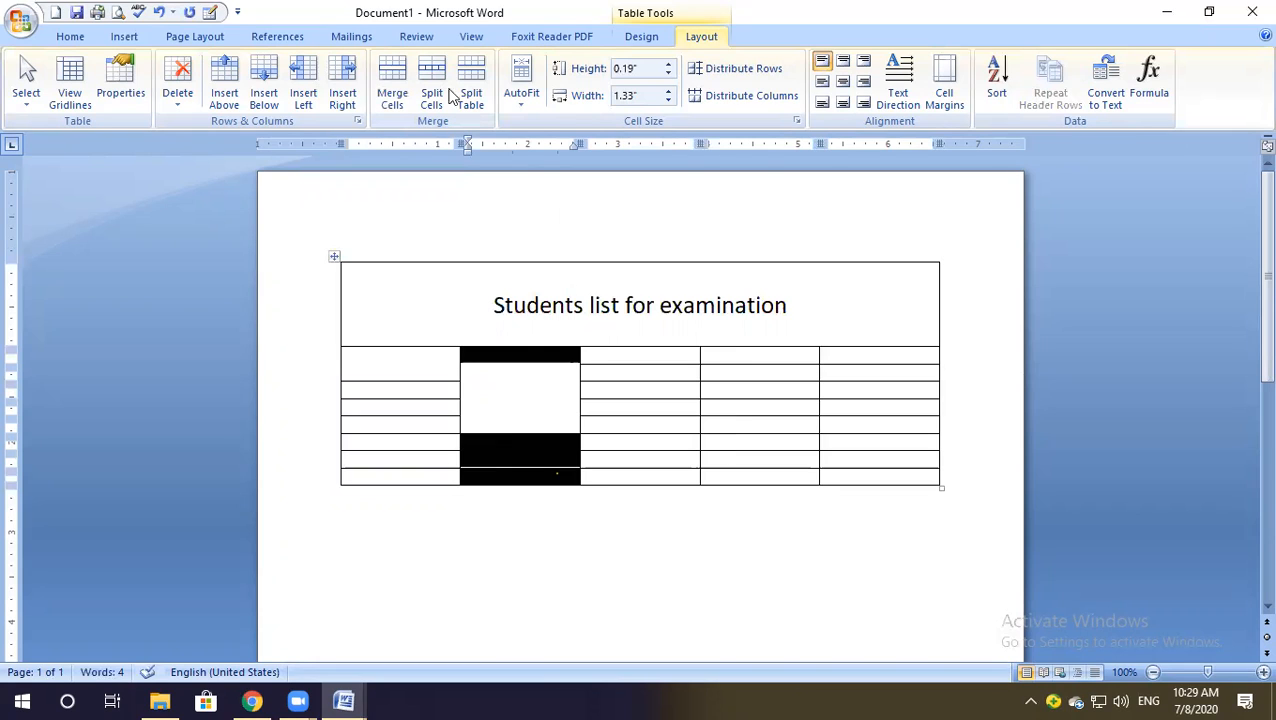
click(392, 93)
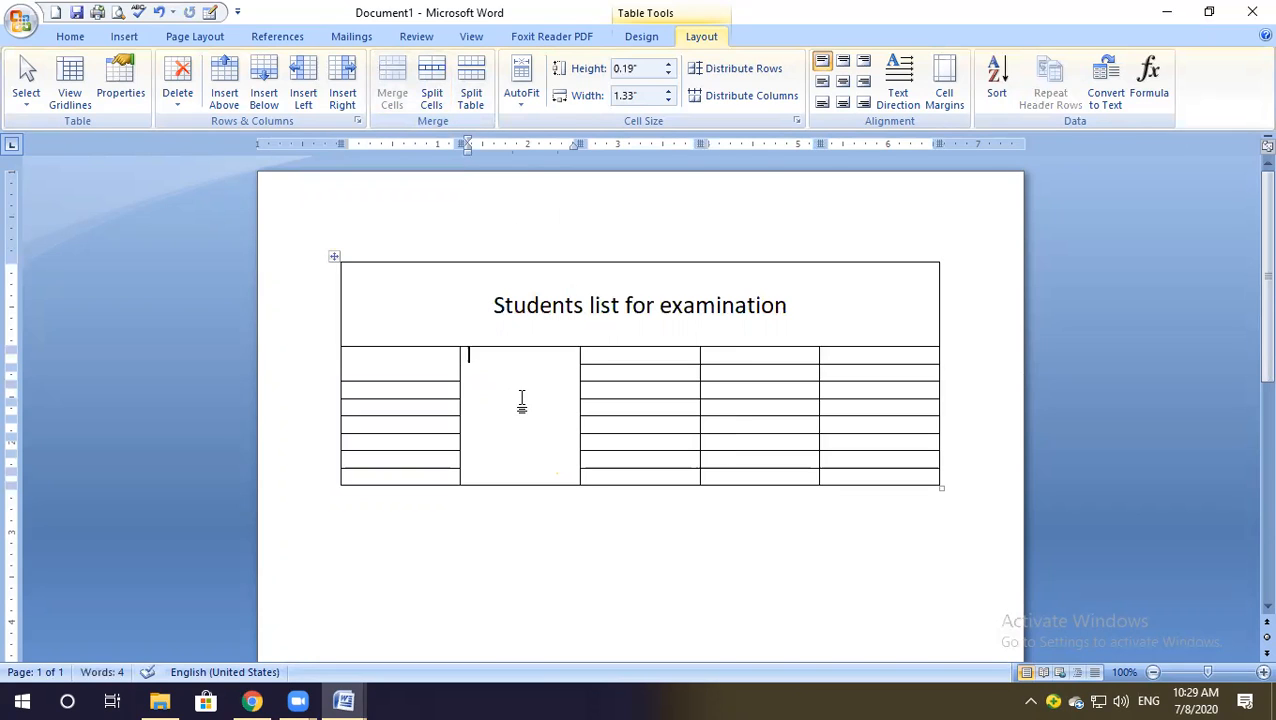
Enlarge the whole table until the title row is about 2.32" high, and enter "Break Time" in the tall merged cell of the second column.
mouse_move(940, 489)
mouse_down()
mouse_move(943, 638)
mouse_move(937, 476)
mouse_move(936, 494)
mouse_up()
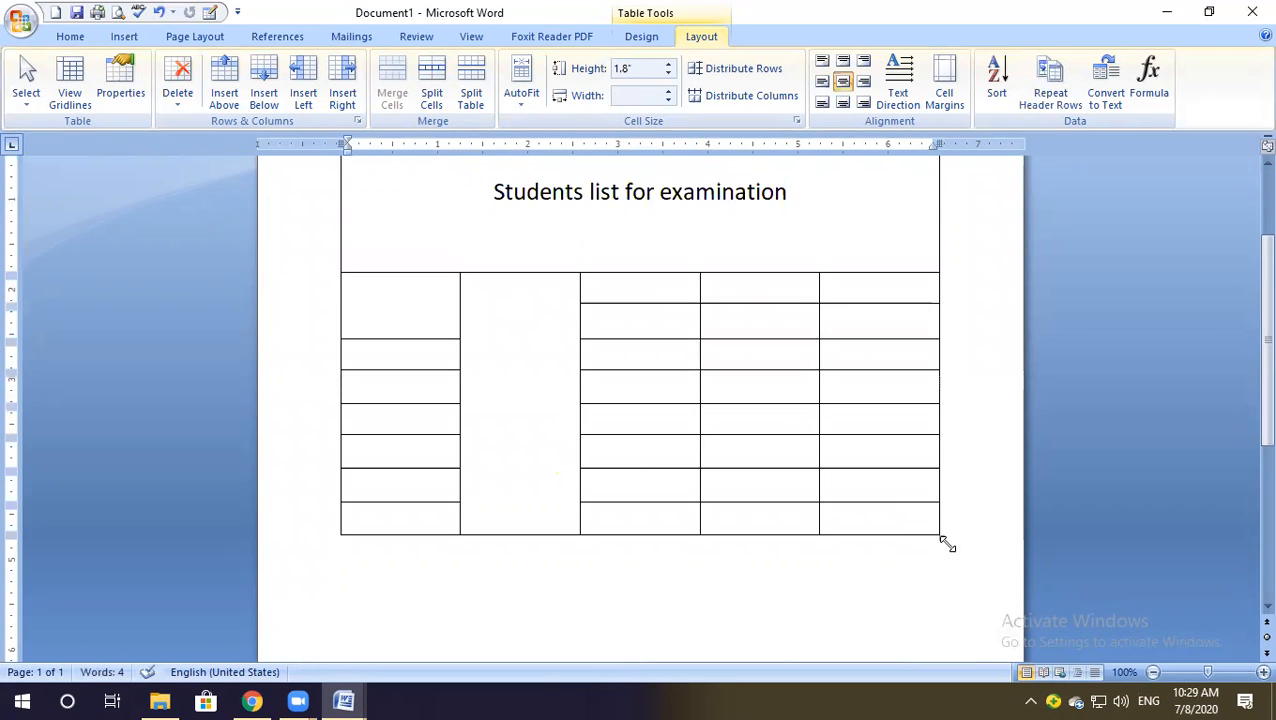
drag(940, 541, 943, 649)
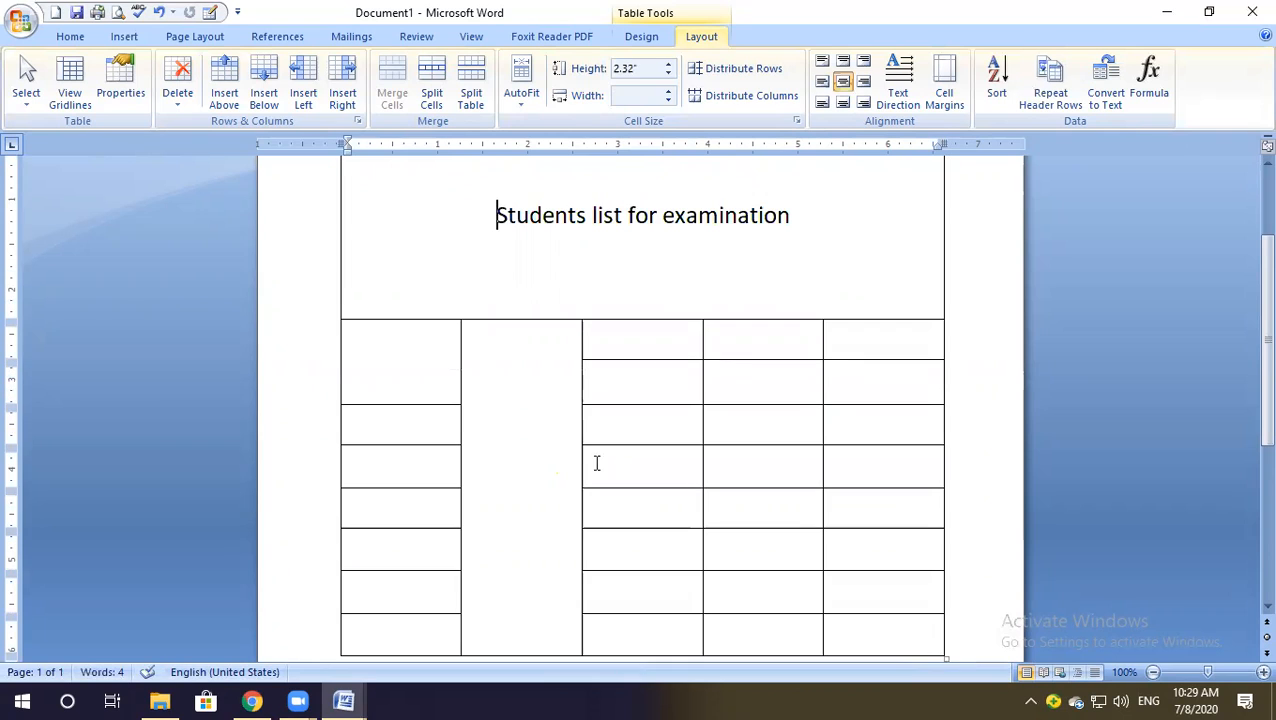
click(533, 456)
text(Break Tim e)
key(BackSpace)
key(BackSpace)
text(e)
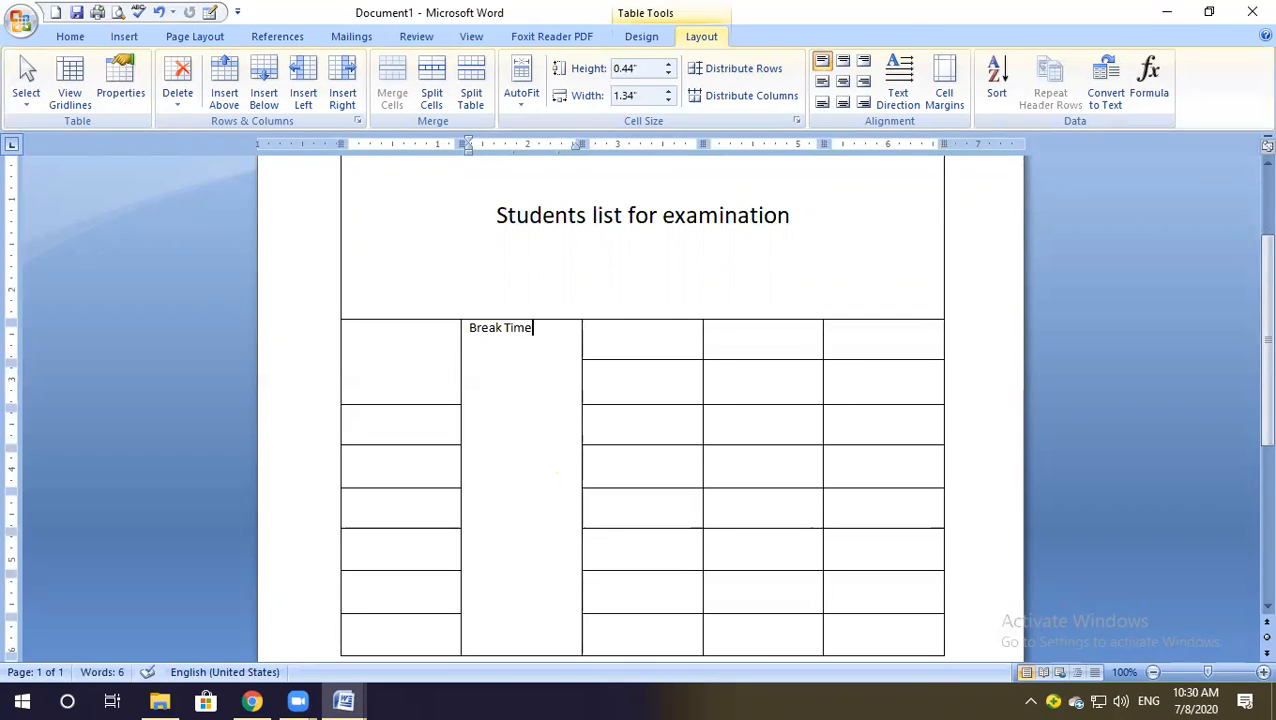
Rotate the "Break Time" text to read from bottom to top and enlarge it to 48 pt.
click(877, 94)
click(877, 94)
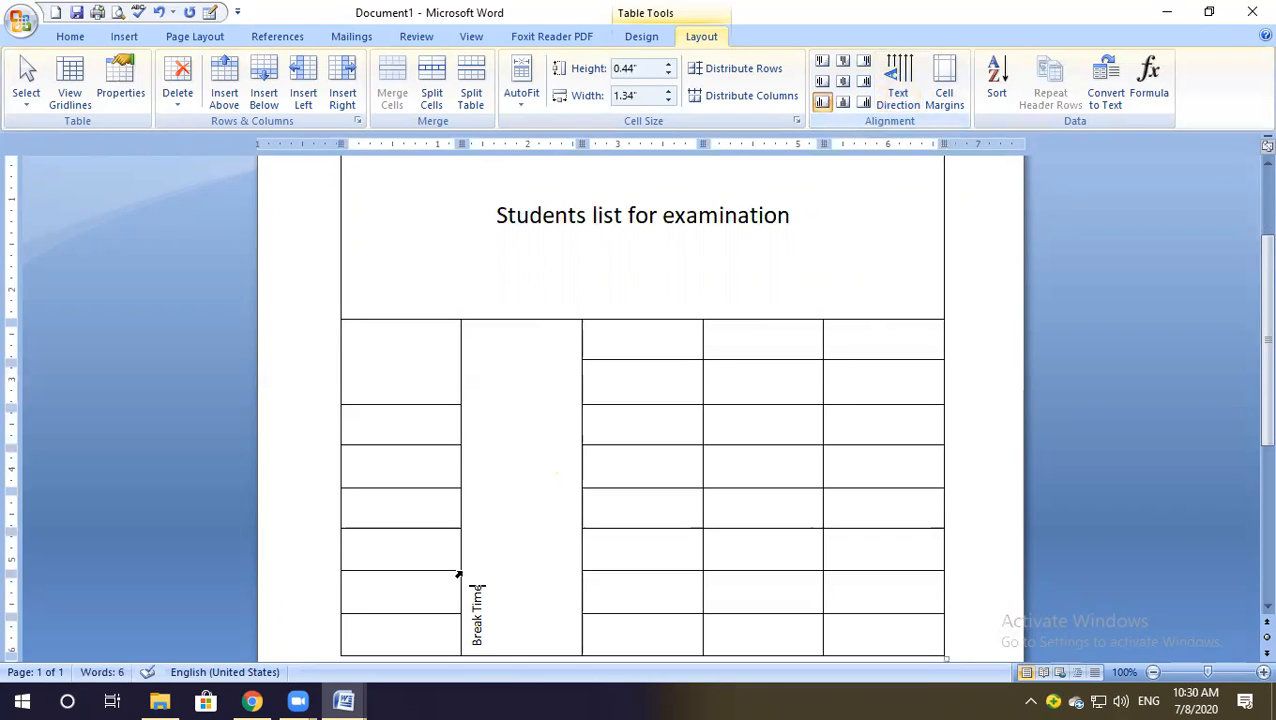
drag(475, 584, 487, 650)
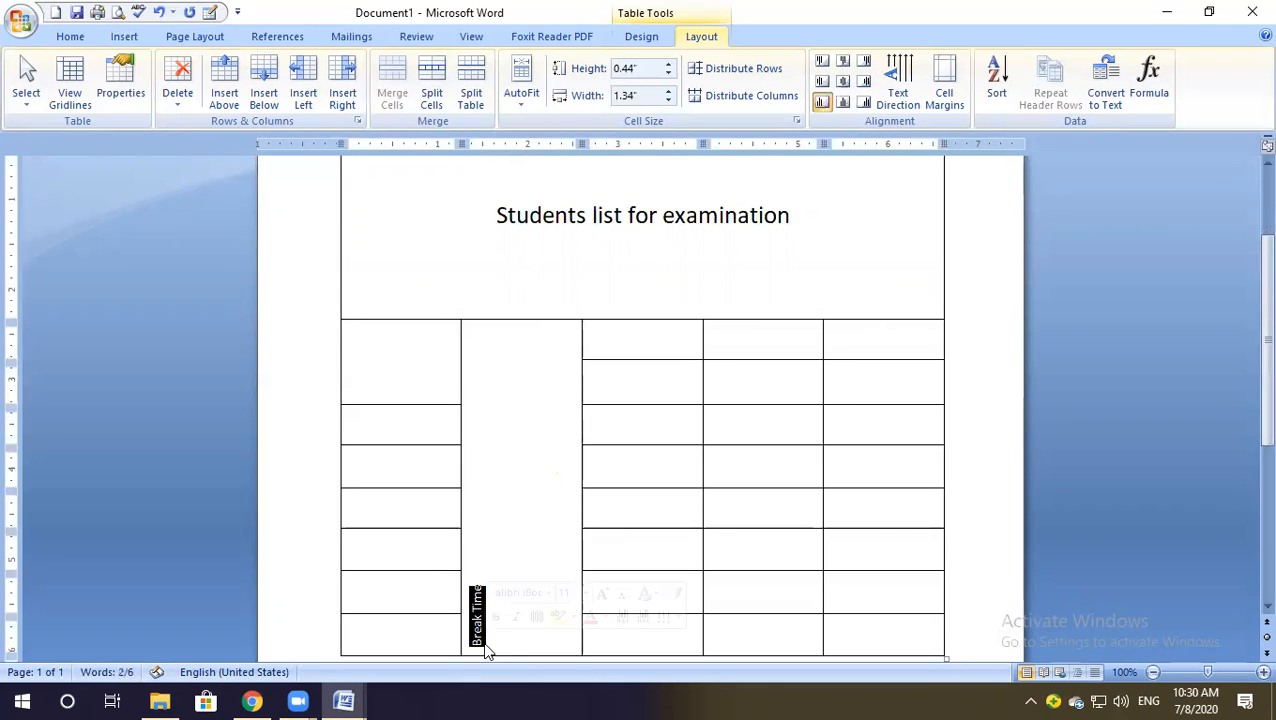
key(ctrl+shift+period)
key(ctrl+shift+period)
key(ctrl+shift+period)
key(ctrl+shift+period)
key(ctrl+shift+period)
key(ctrl+shift+period)
key(ctrl+shift+period)
key(ctrl+shift+period)
key(ctrl+shift+period)
key(ctrl+shift+period)
key(ctrl+shift+period)
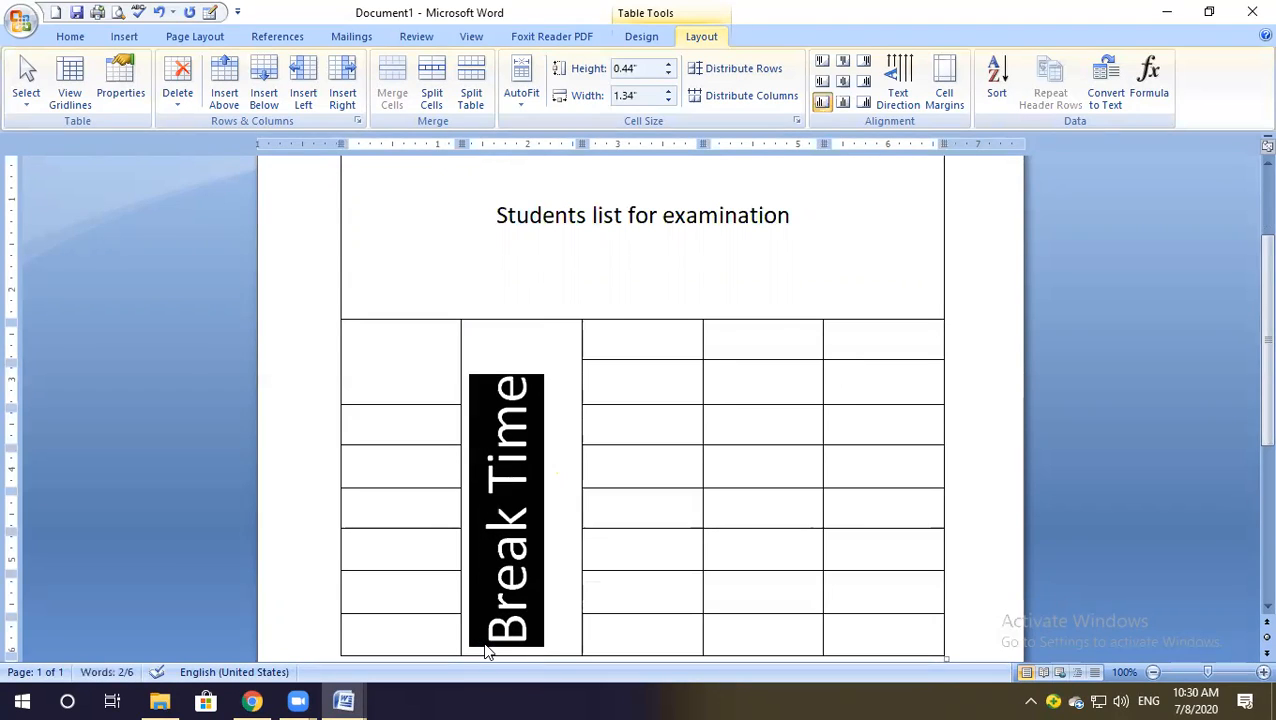
Center the "Break Time" text horizontally and vertically in its tall merged cell.
click(843, 81)
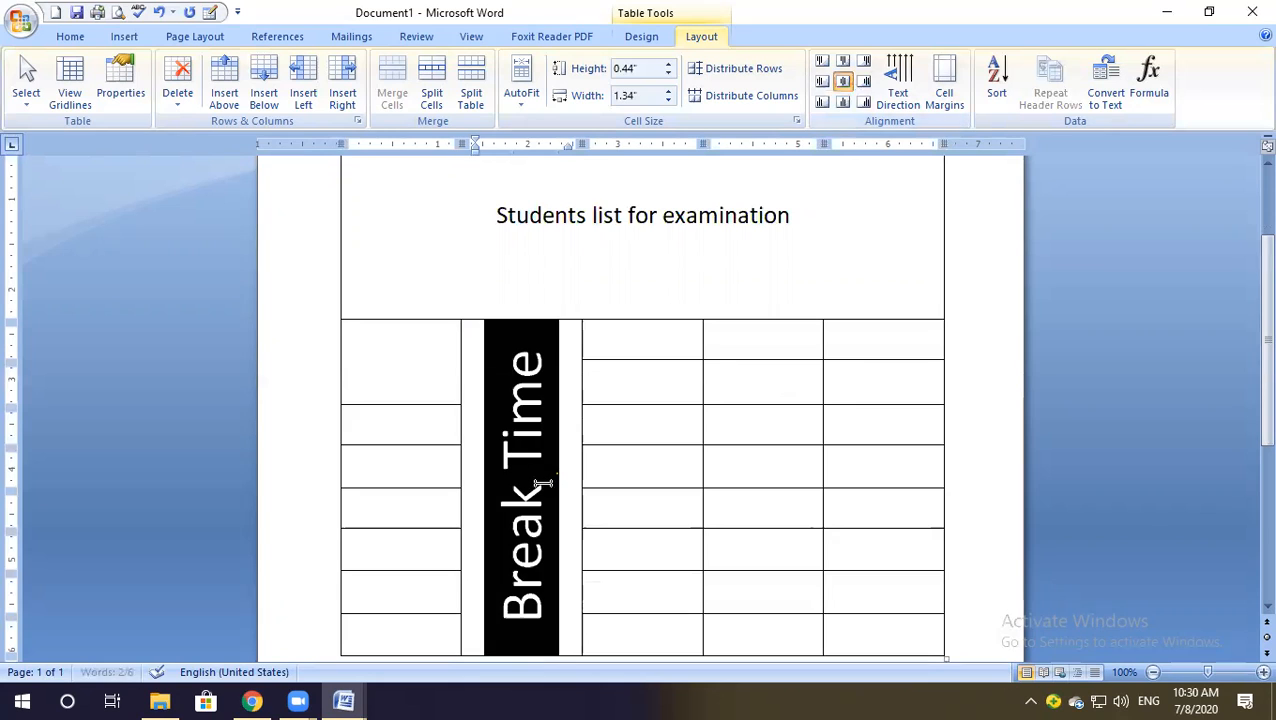
click(543, 484)
scroll(646, 458, down, 2)
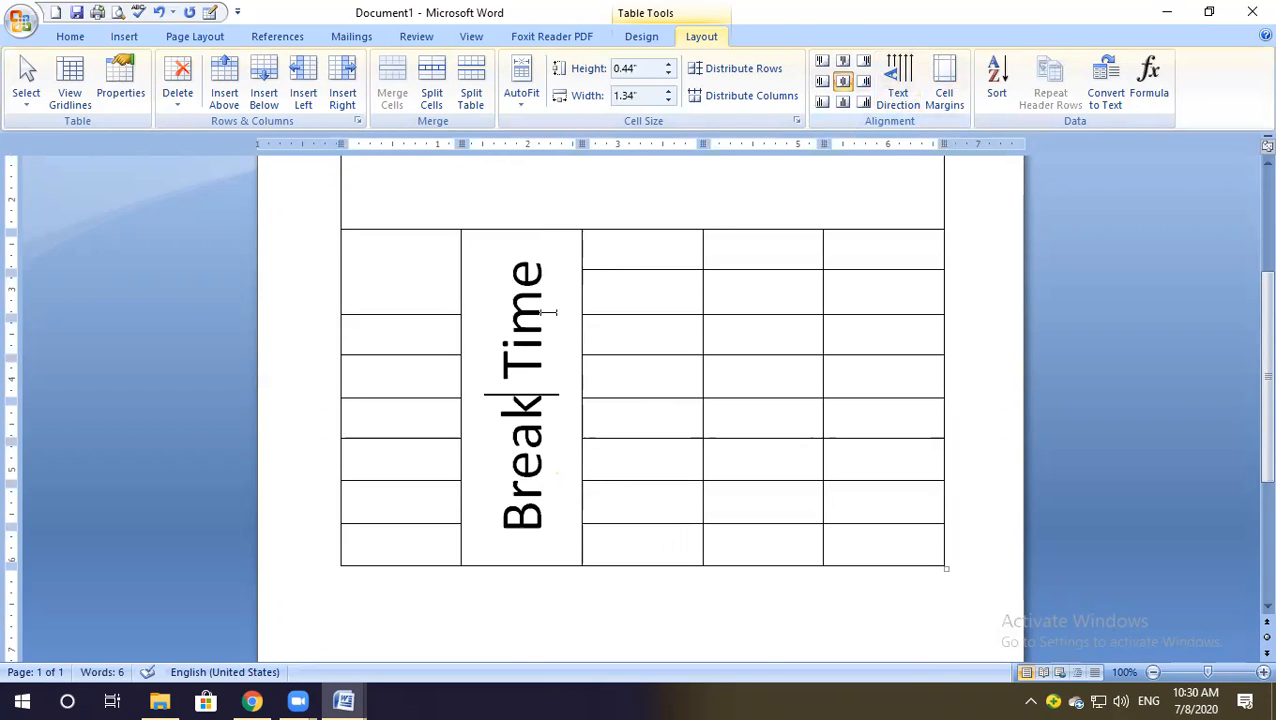
drag(533, 260, 518, 560)
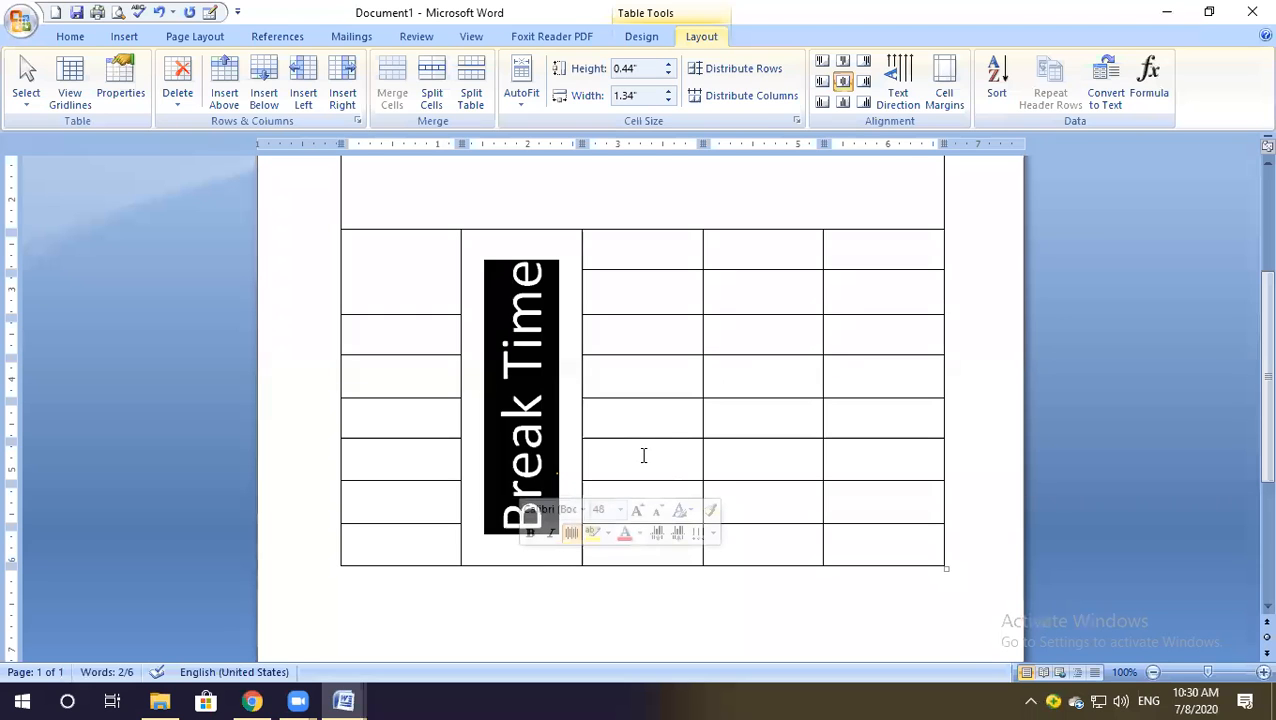
click(527, 396)
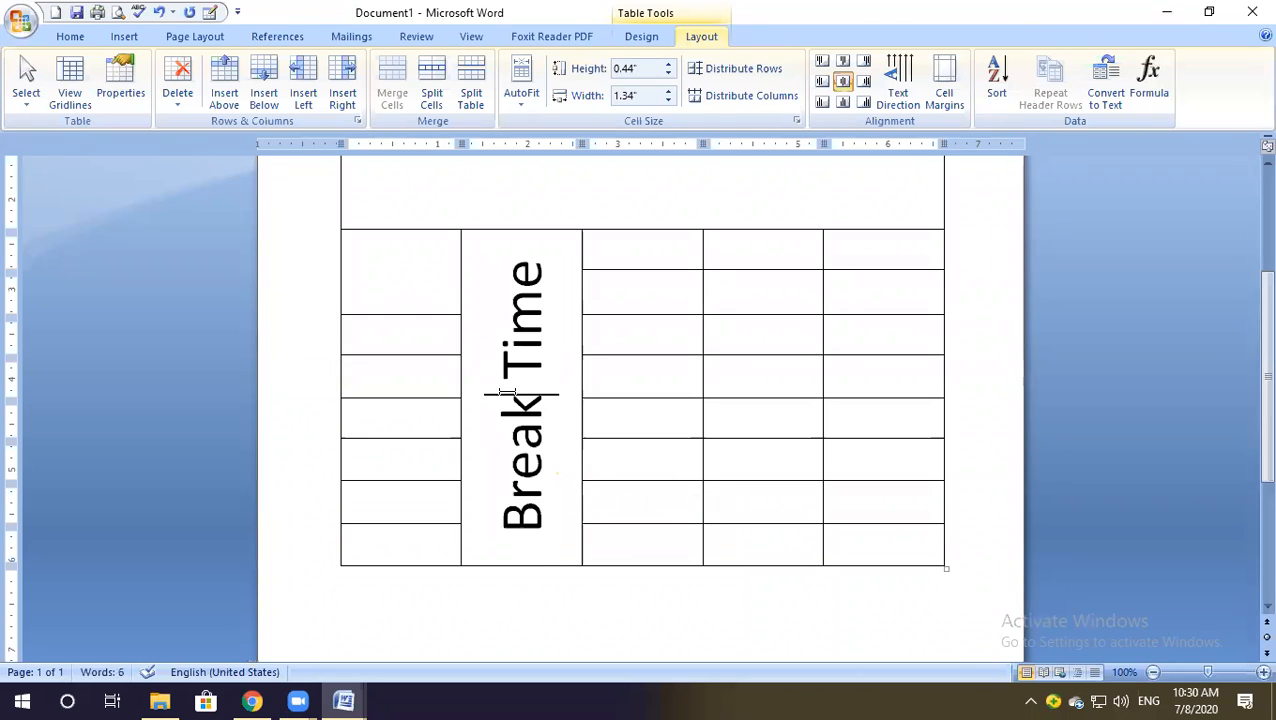
scroll(513, 307, up, 5)
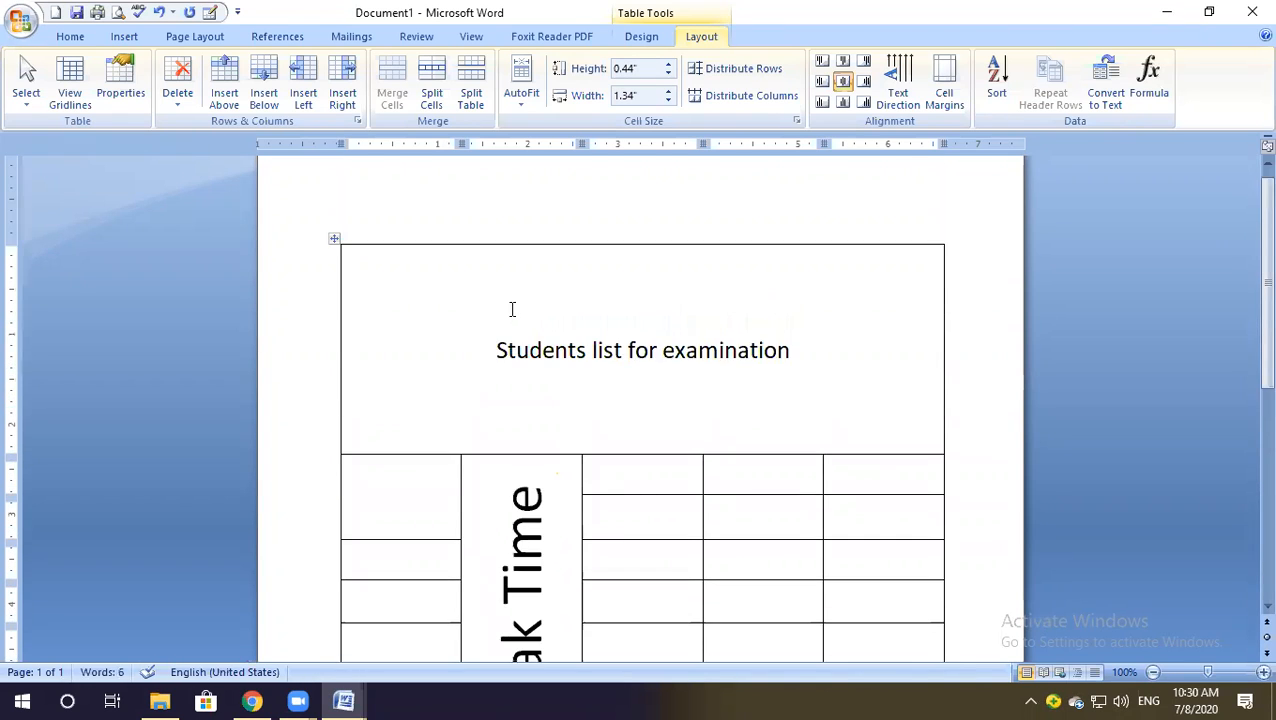
scroll(513, 307, down, 3)
Split the third column's first cell below the title row into 2 columns and 1 row.
click(422, 359)
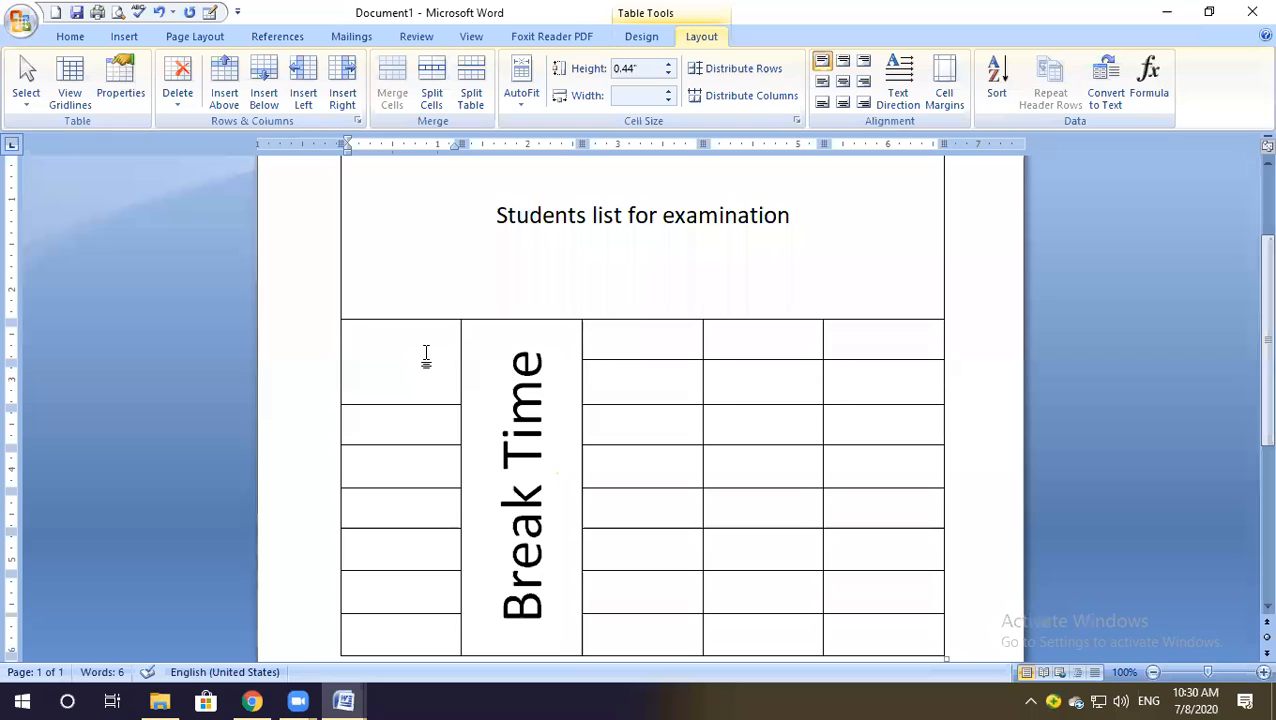
click(621, 348)
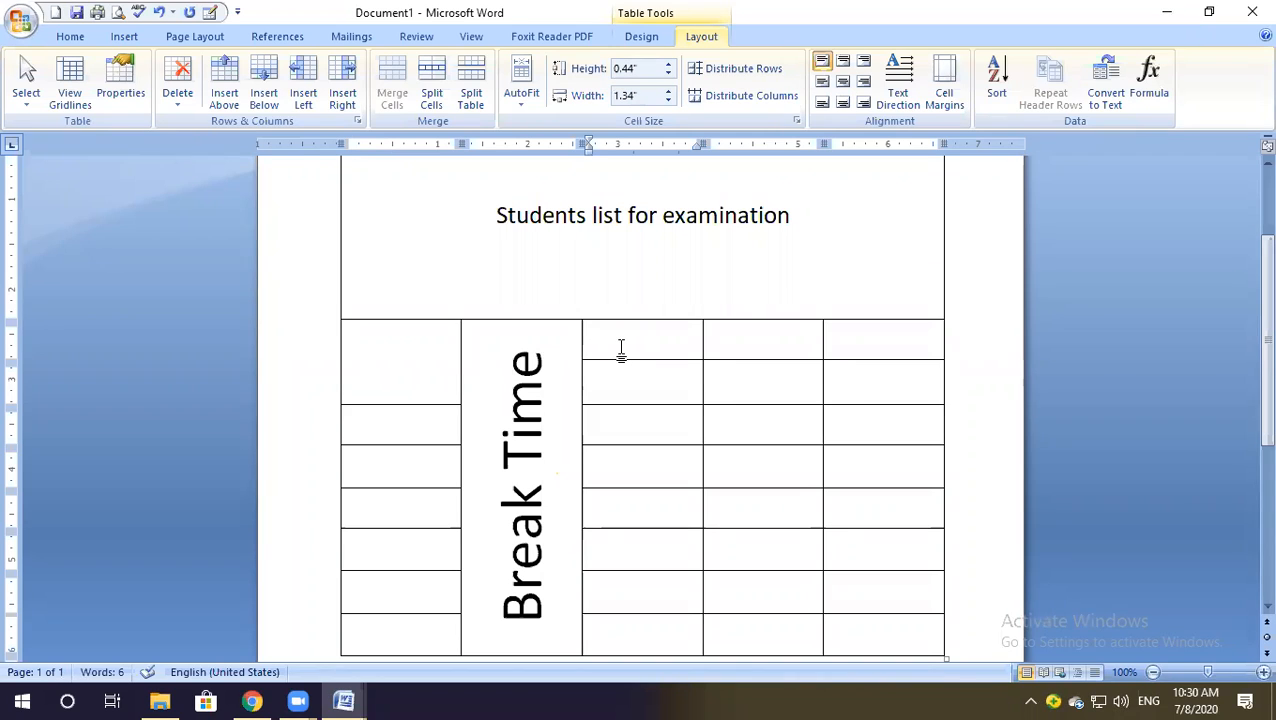
click(433, 85)
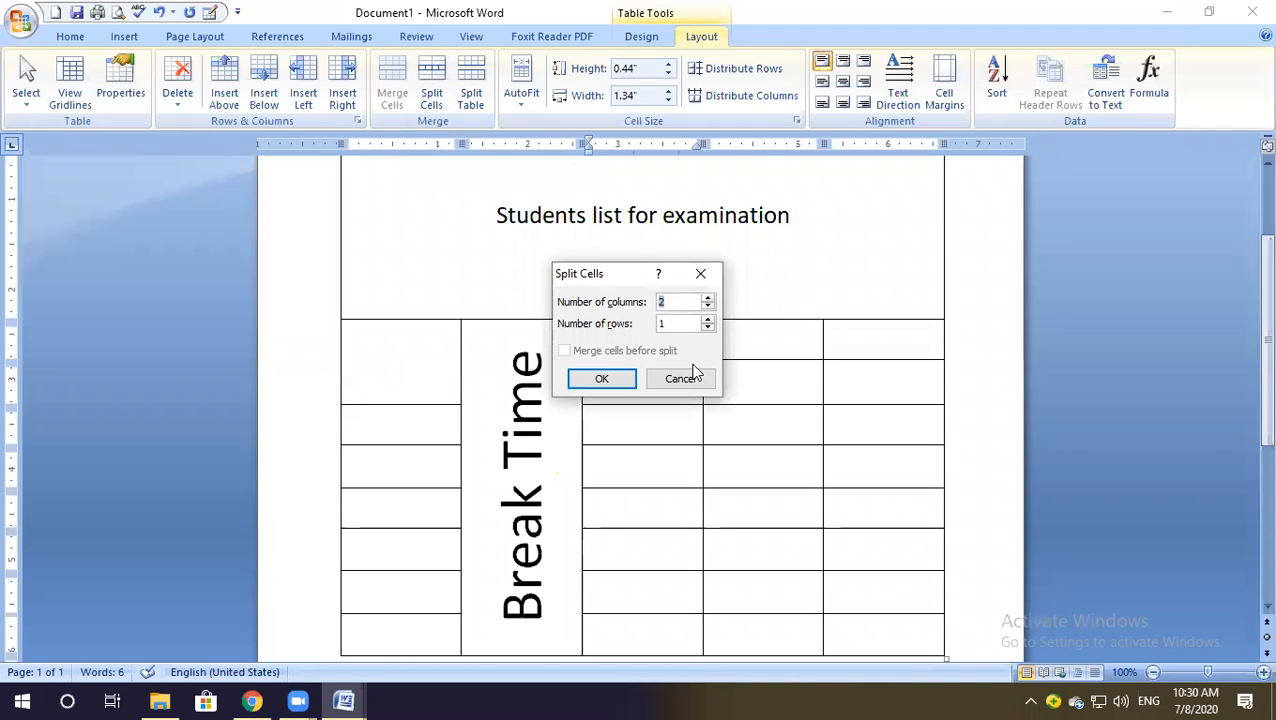
click(619, 378)
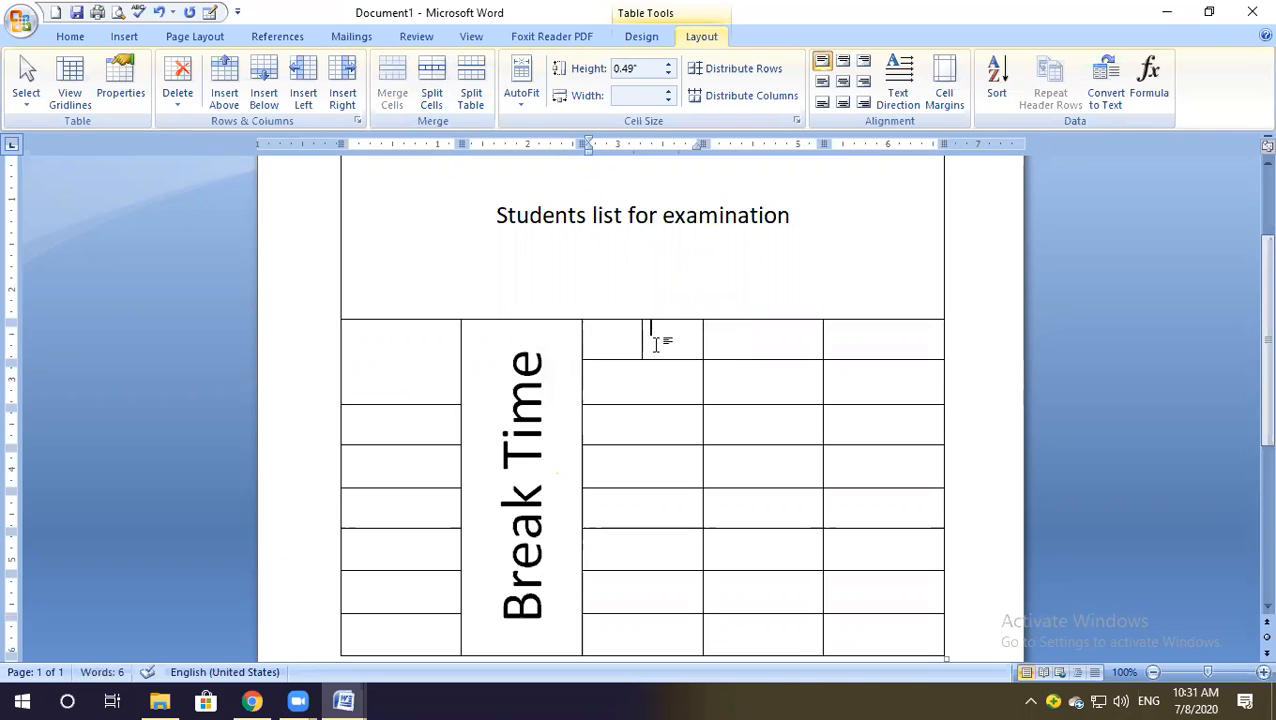
click(636, 345)
Split the fourth column's first cell below the title row into 6 columns and 3 rows.
click(777, 345)
click(431, 90)
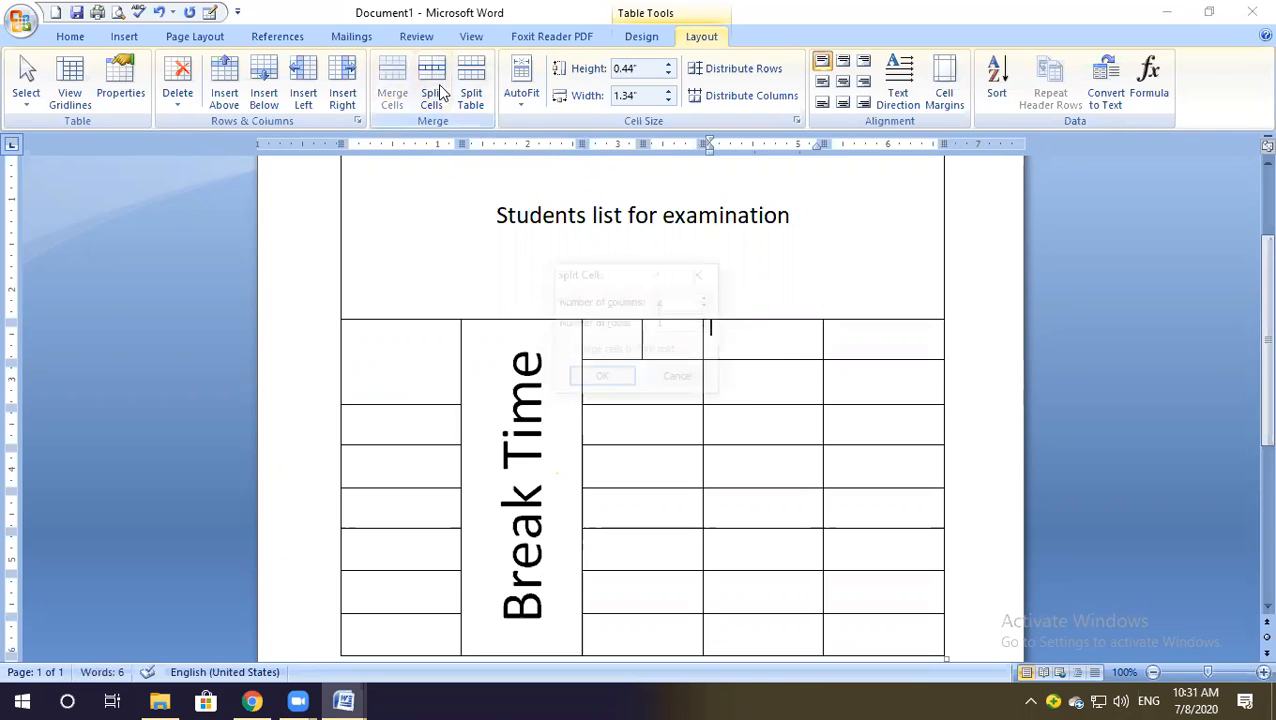
click(708, 319)
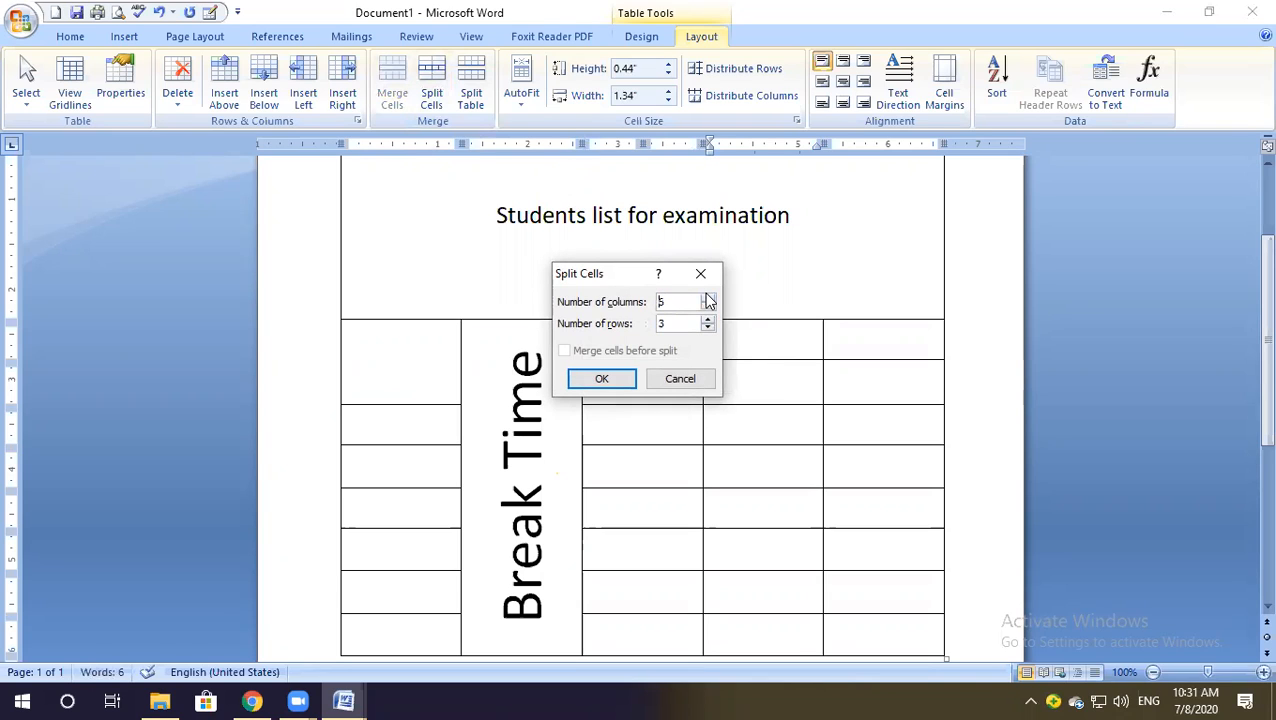
click(606, 378)
click(769, 384)
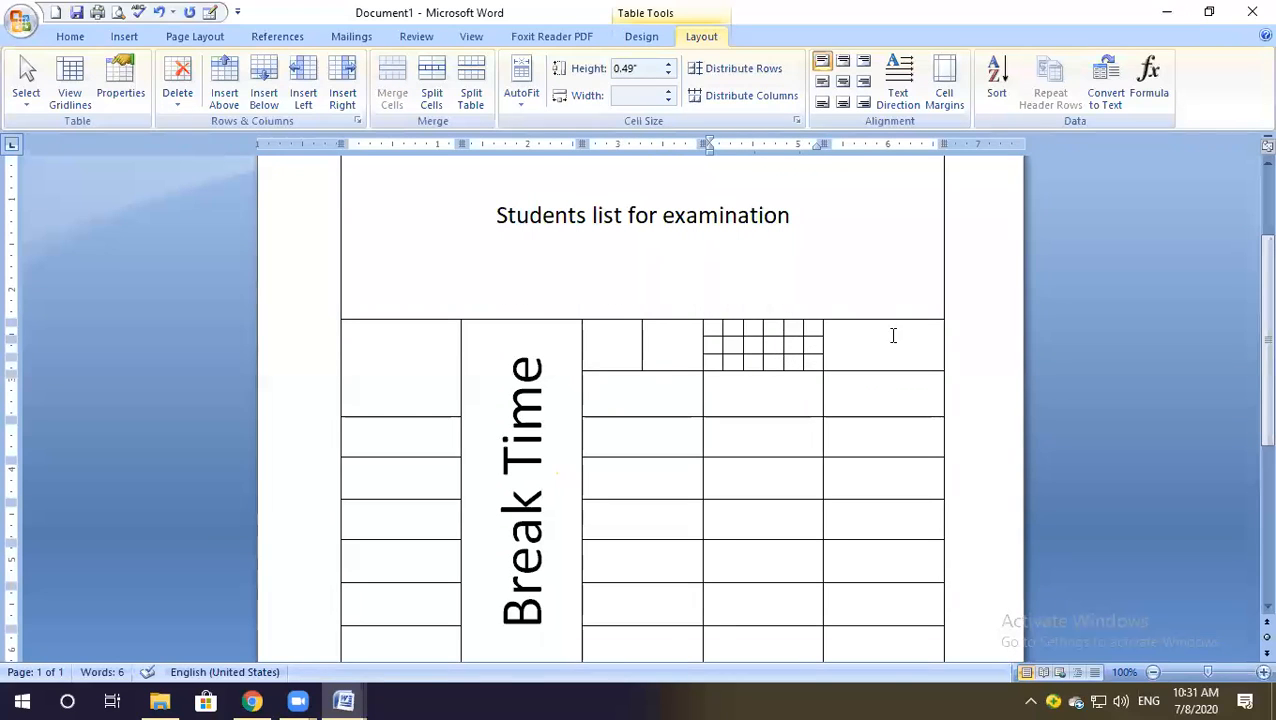
Split the last column's first cell below the title row into 3 columns and 3 rows.
click(855, 328)
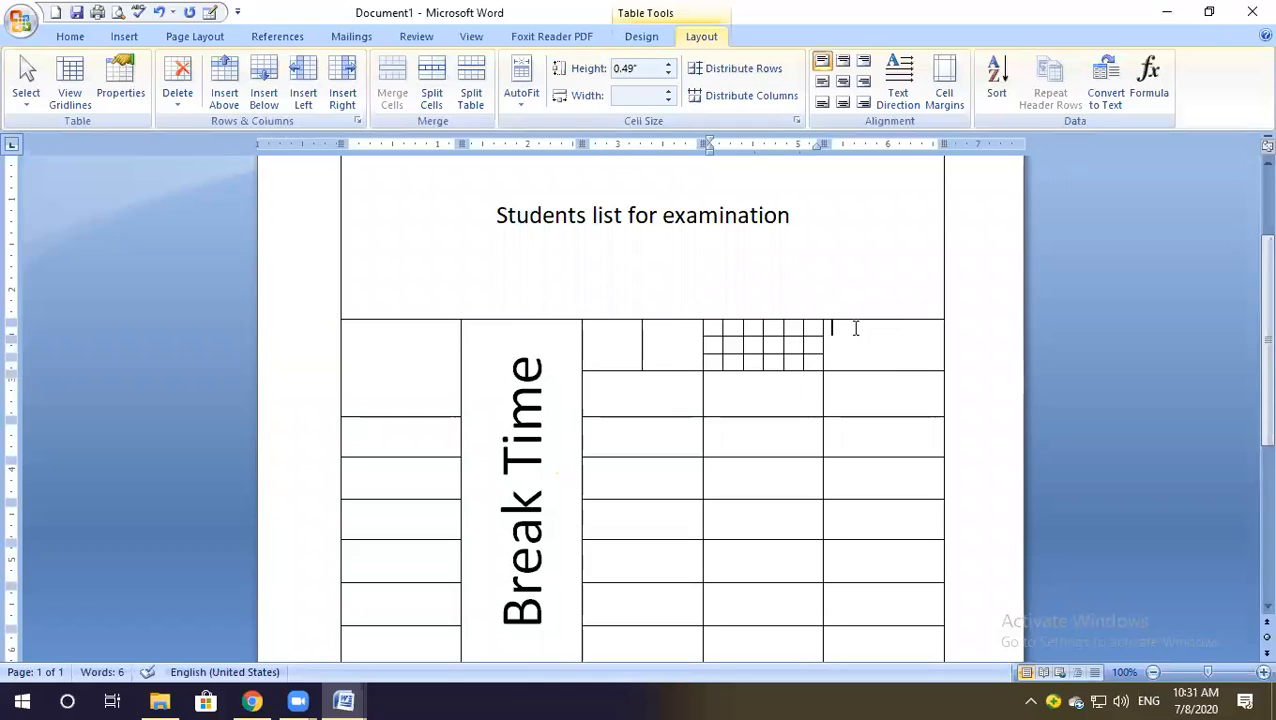
click(431, 90)
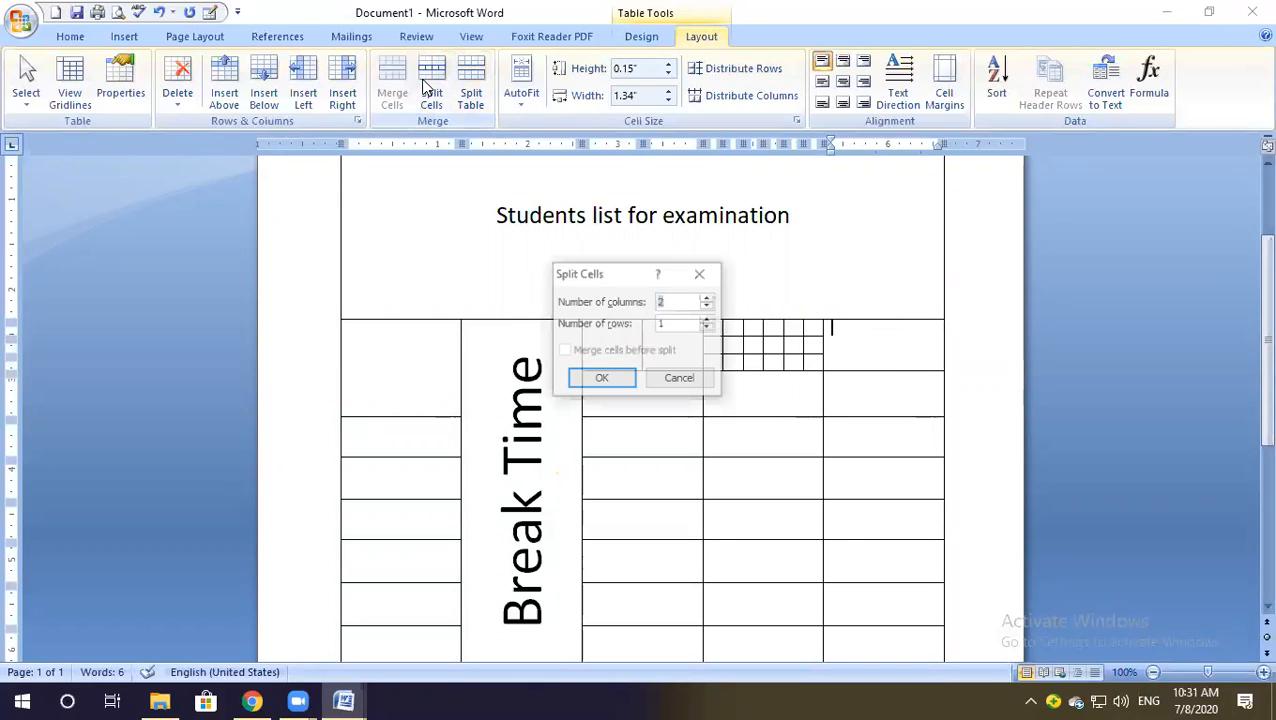
click(708, 299)
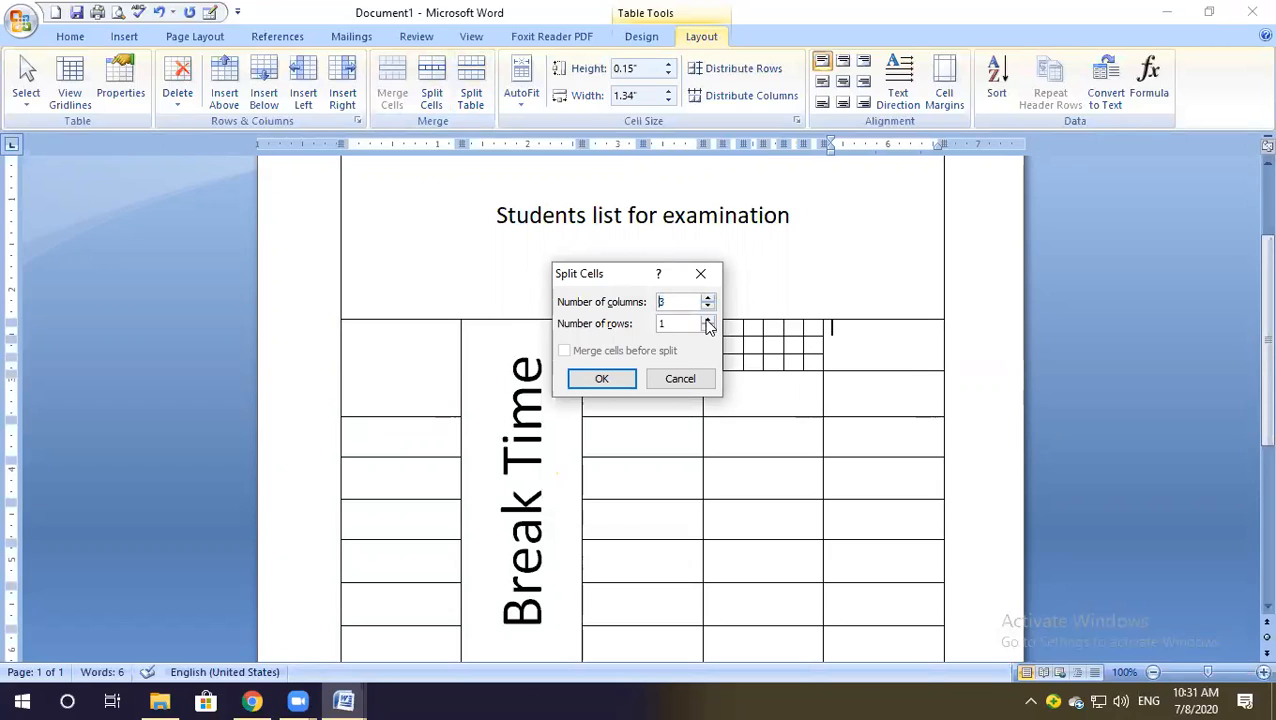
double_click(710, 330)
click(618, 379)
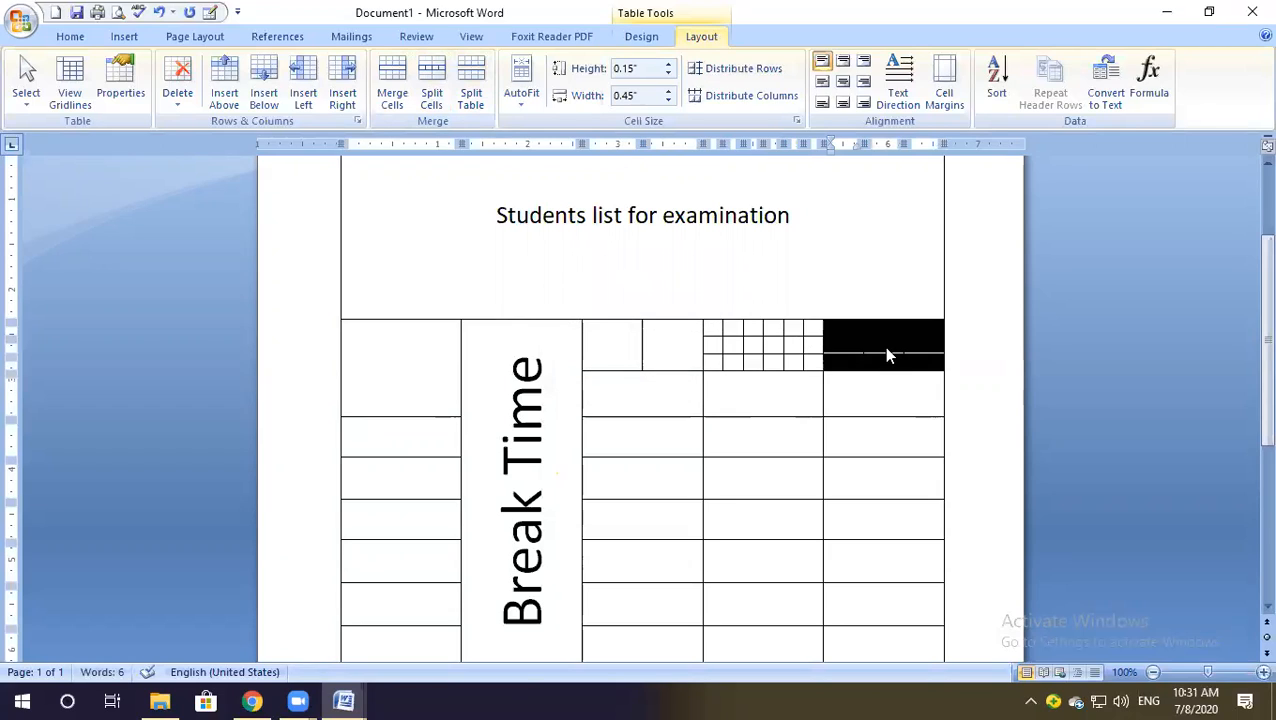
click(884, 348)
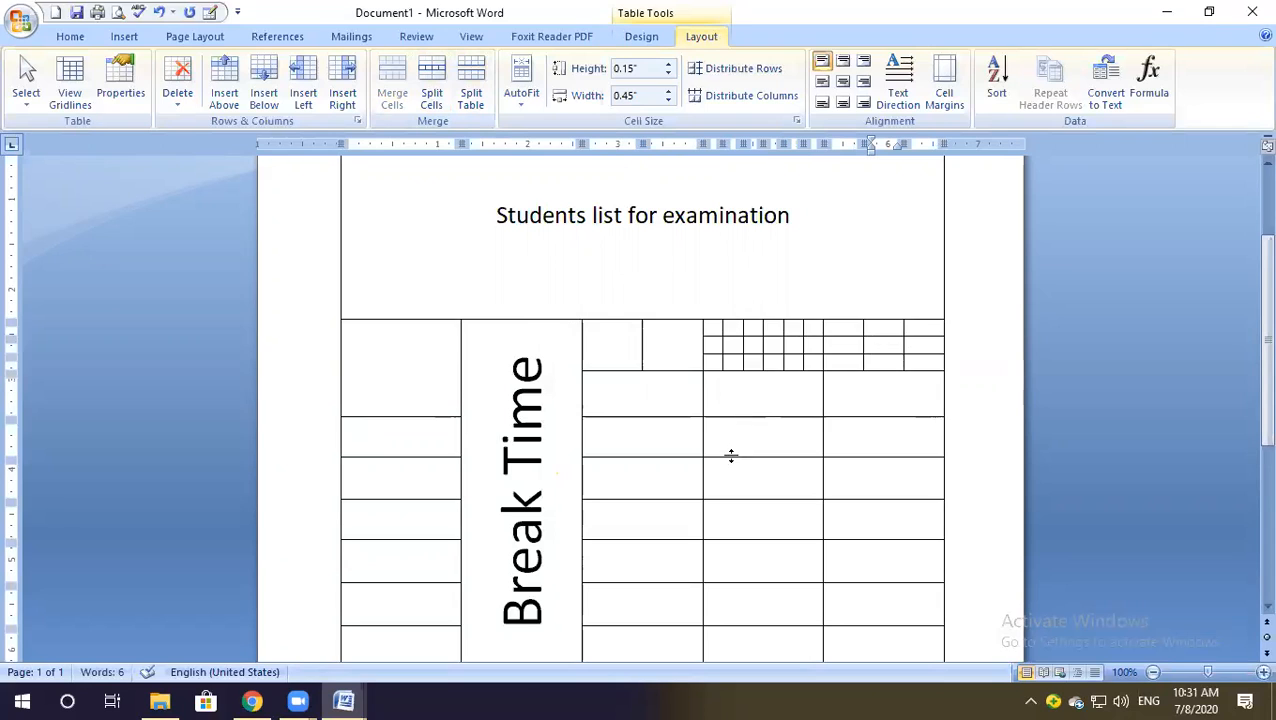
Split the third column's cell in the fifth row below the title into 2 columns and 1 row.
scroll(733, 450, down, 3)
click(624, 381)
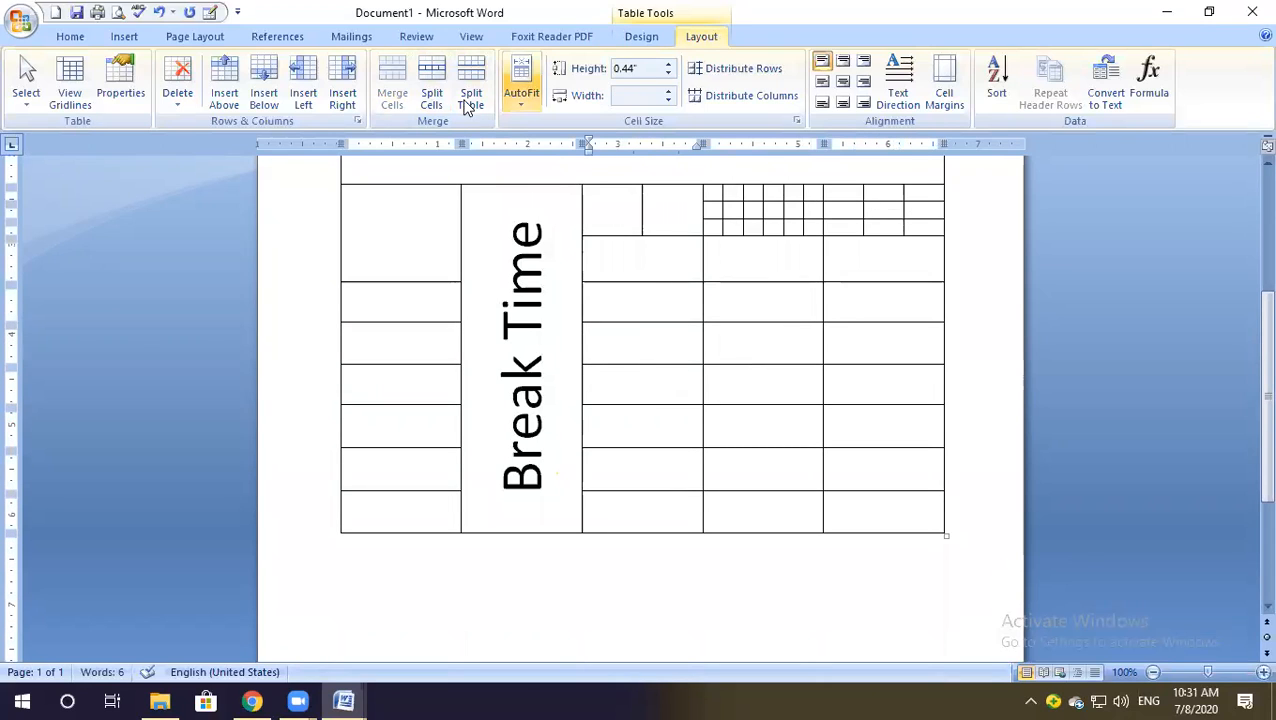
click(430, 80)
click(599, 380)
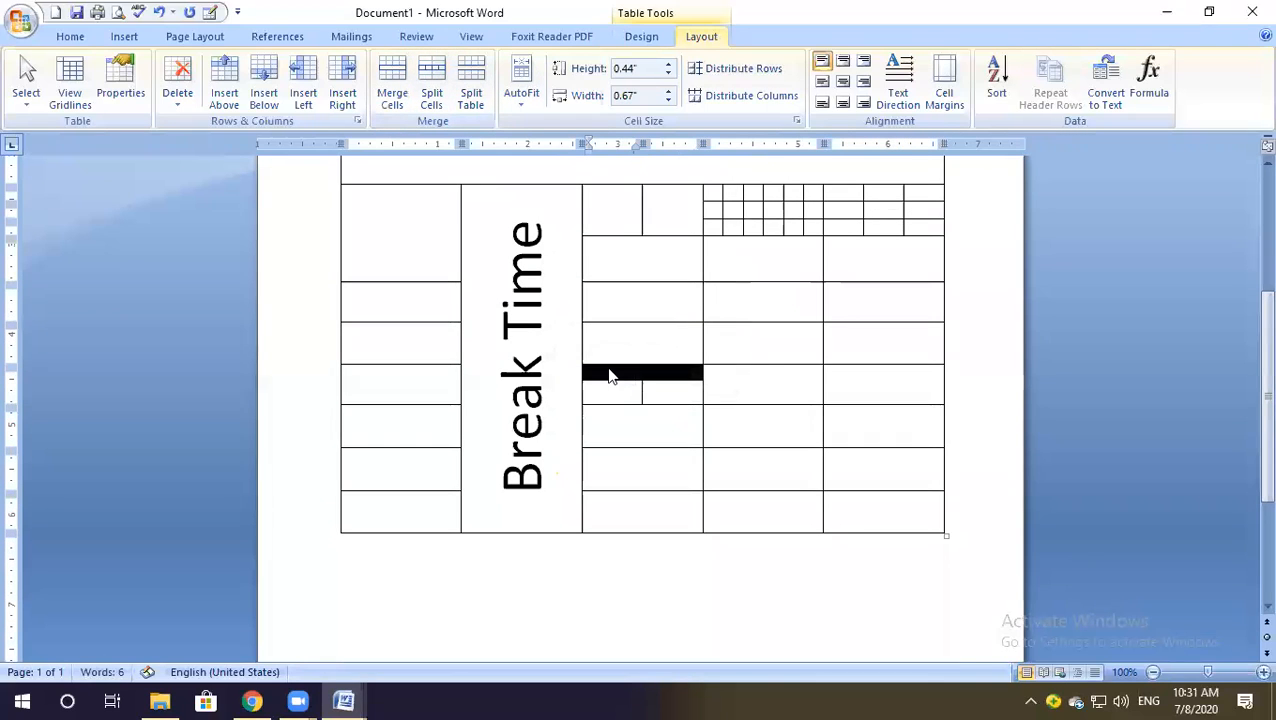
click(670, 386)
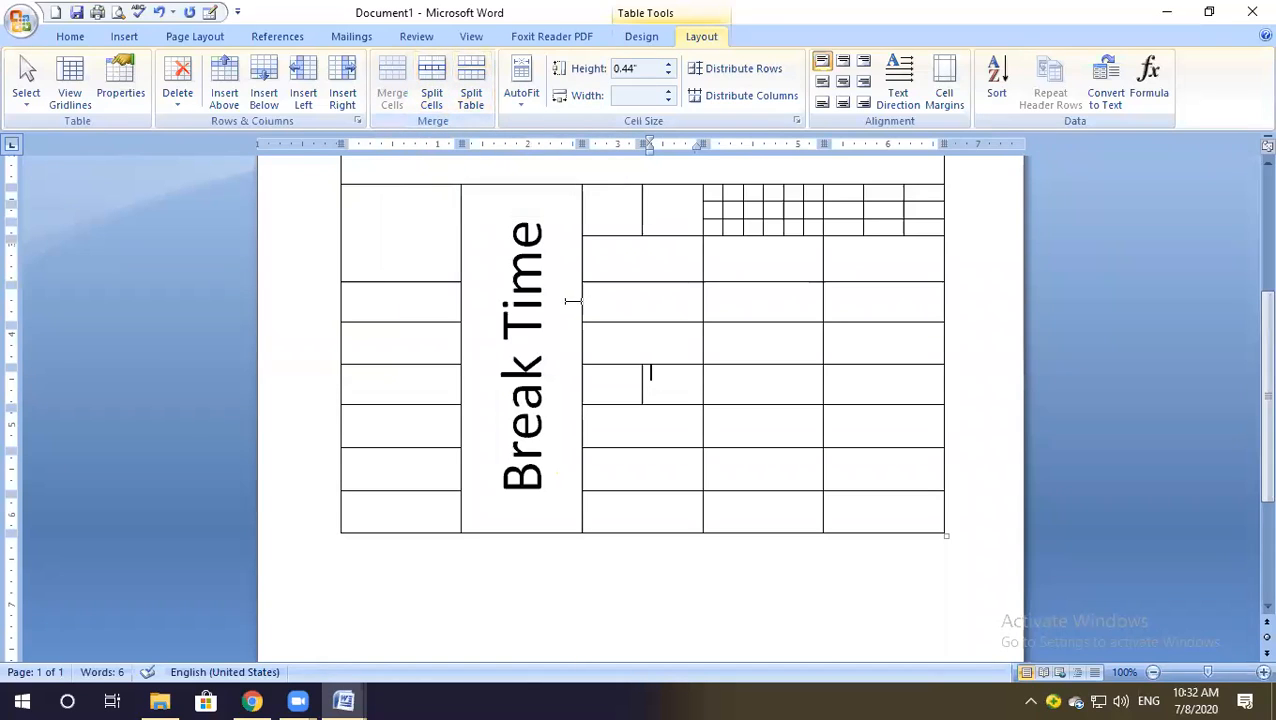
Split the table in two so that the sixth row below the title starts the second table.
click(443, 426)
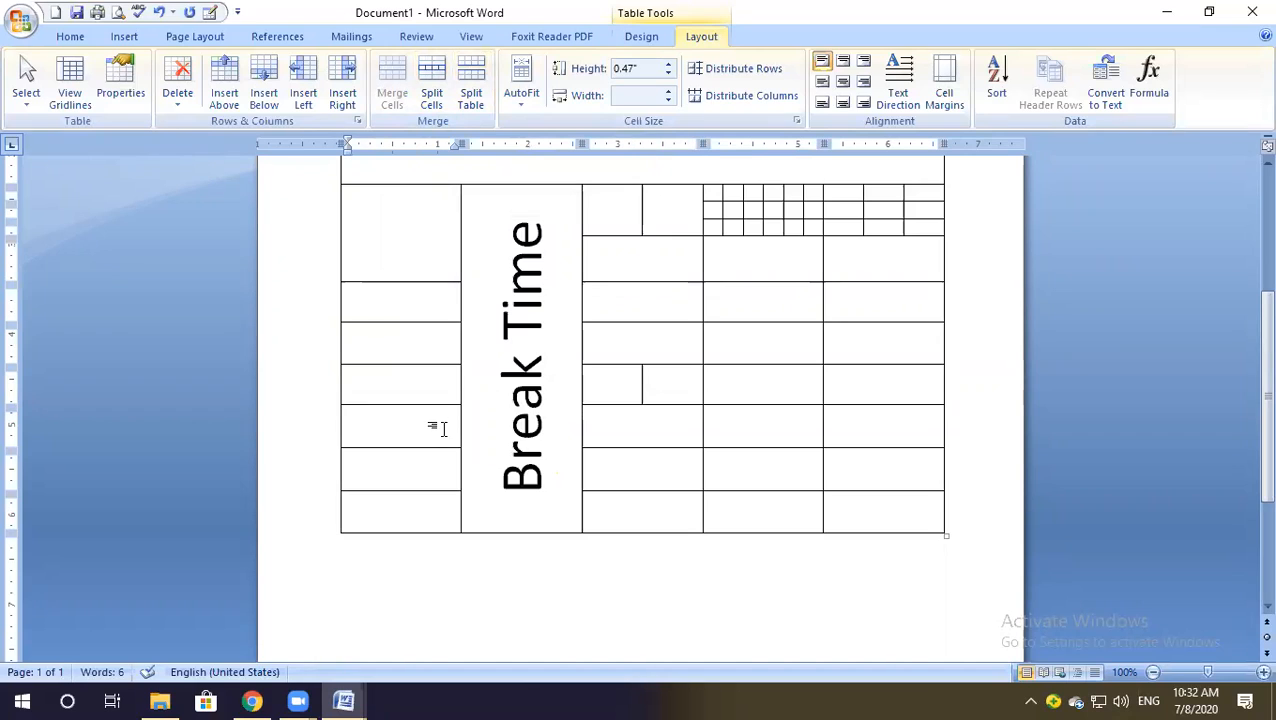
click(471, 92)
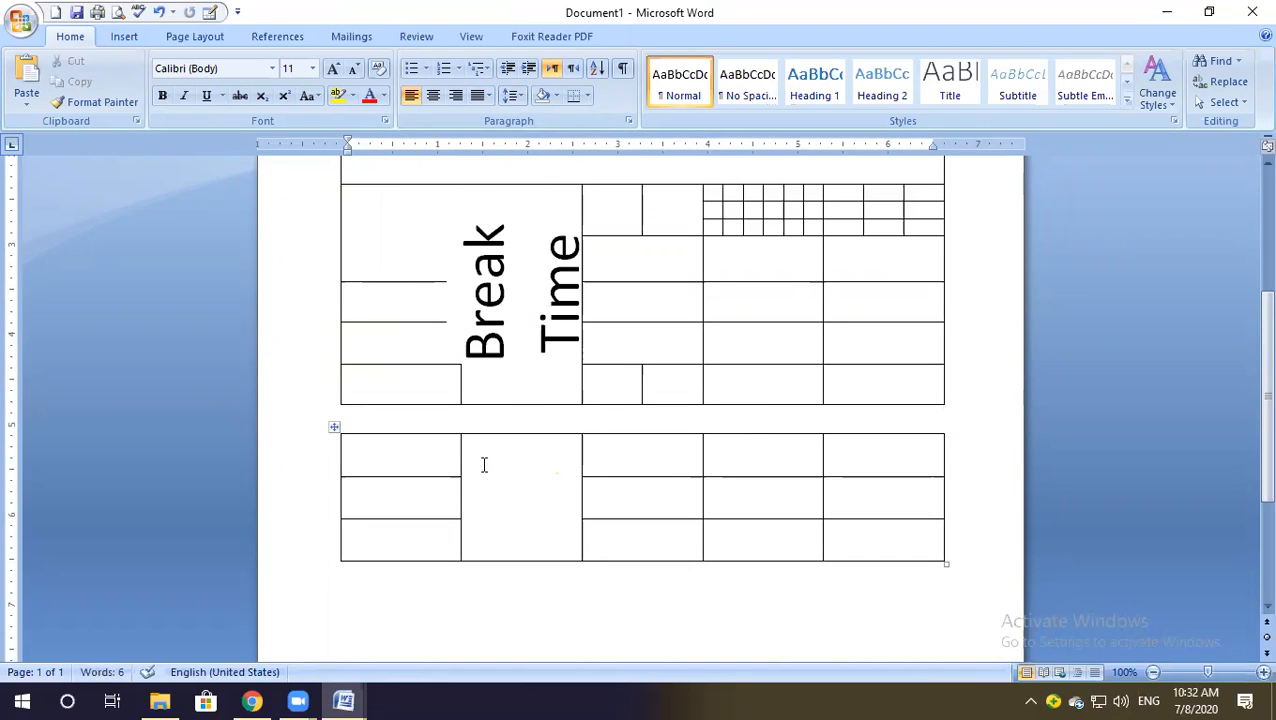
scroll(503, 450, down, 3)
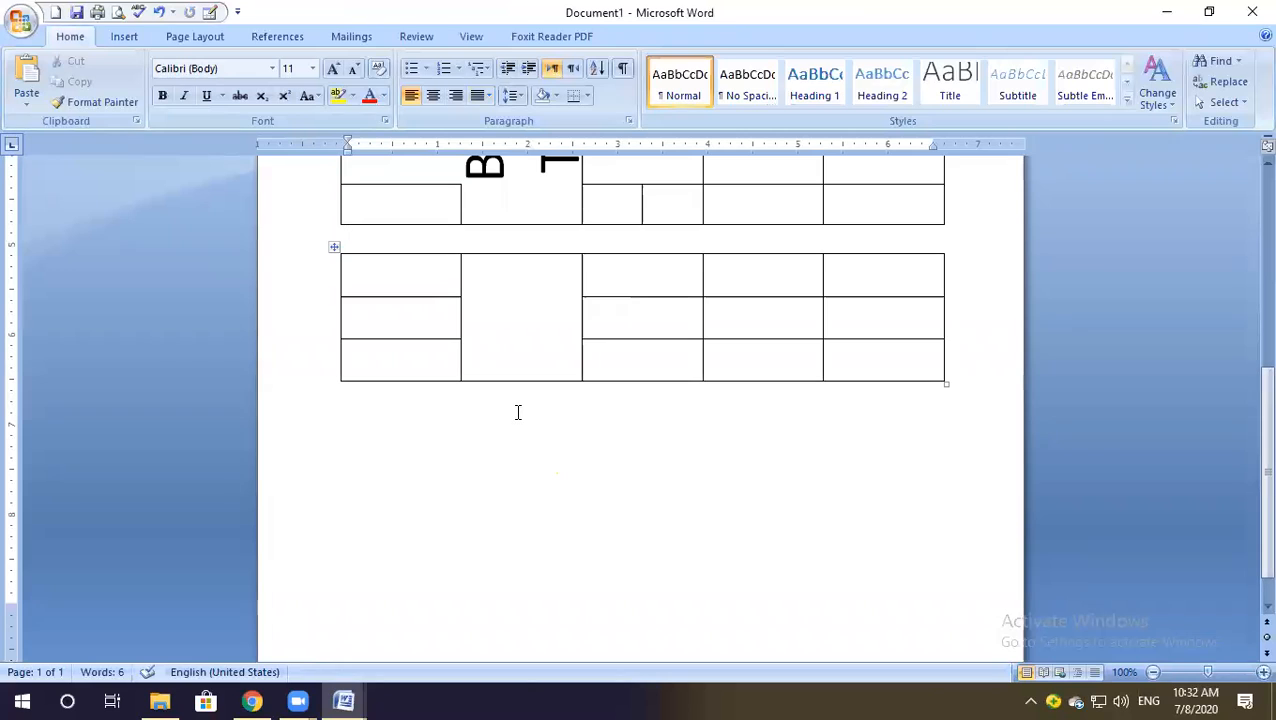
Create a new blank document and insert a table with 9 columns and 7 rows.
key(ctrl+n)
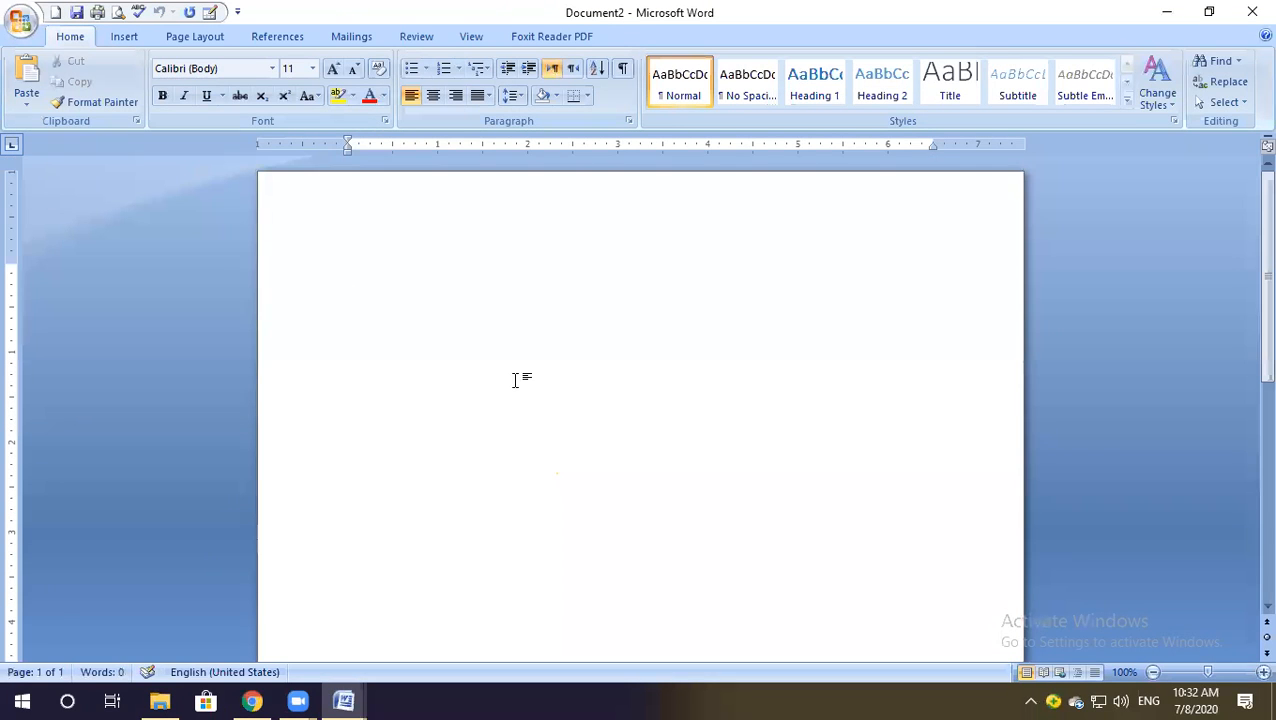
click(126, 37)
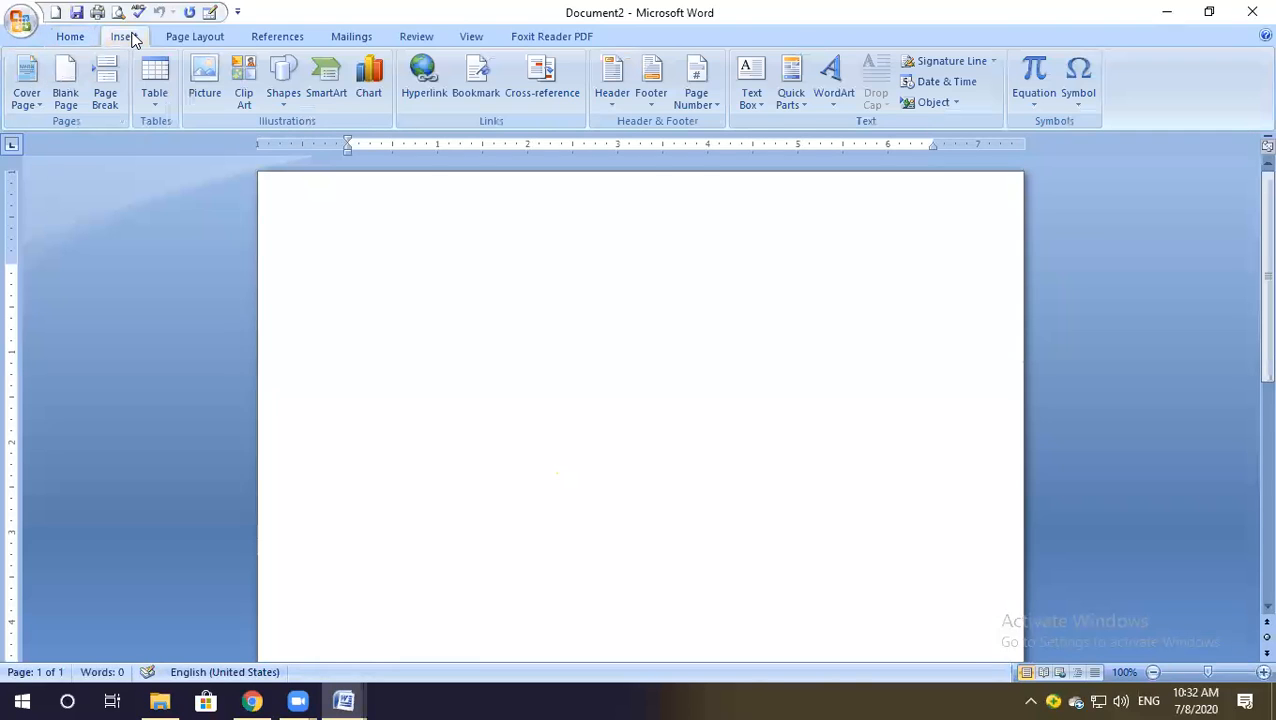
click(156, 100)
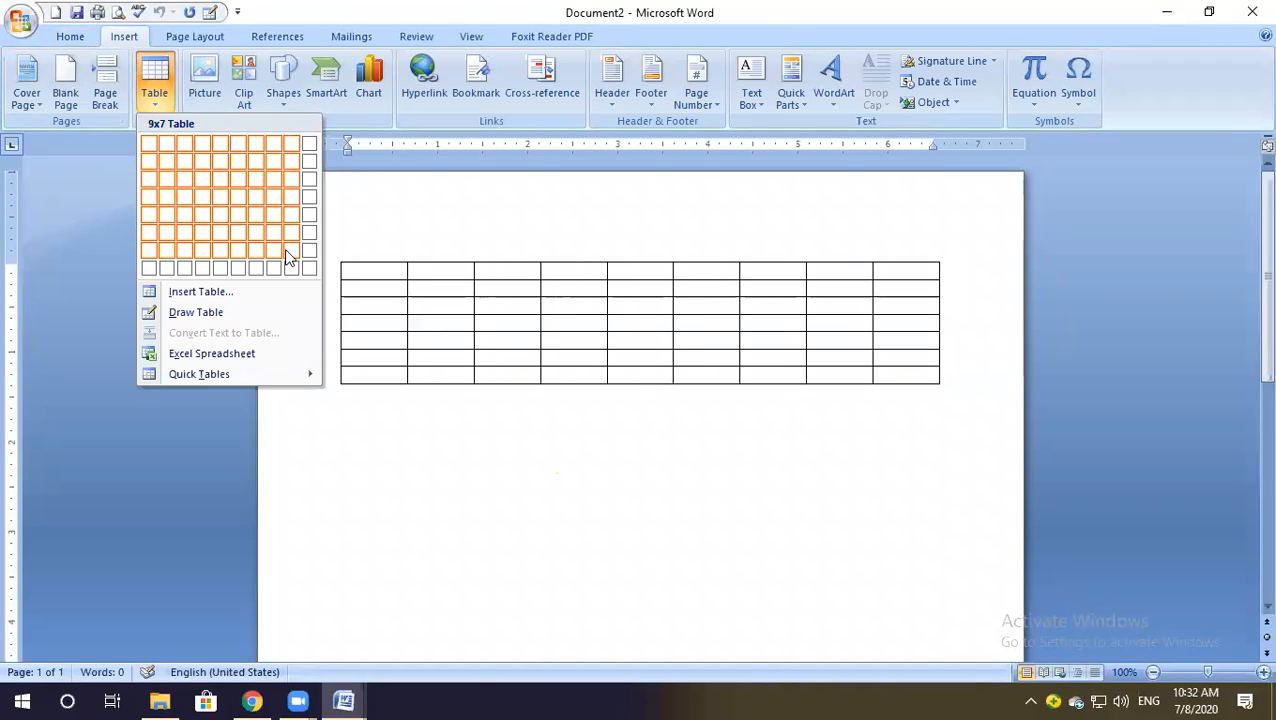
click(279, 250)
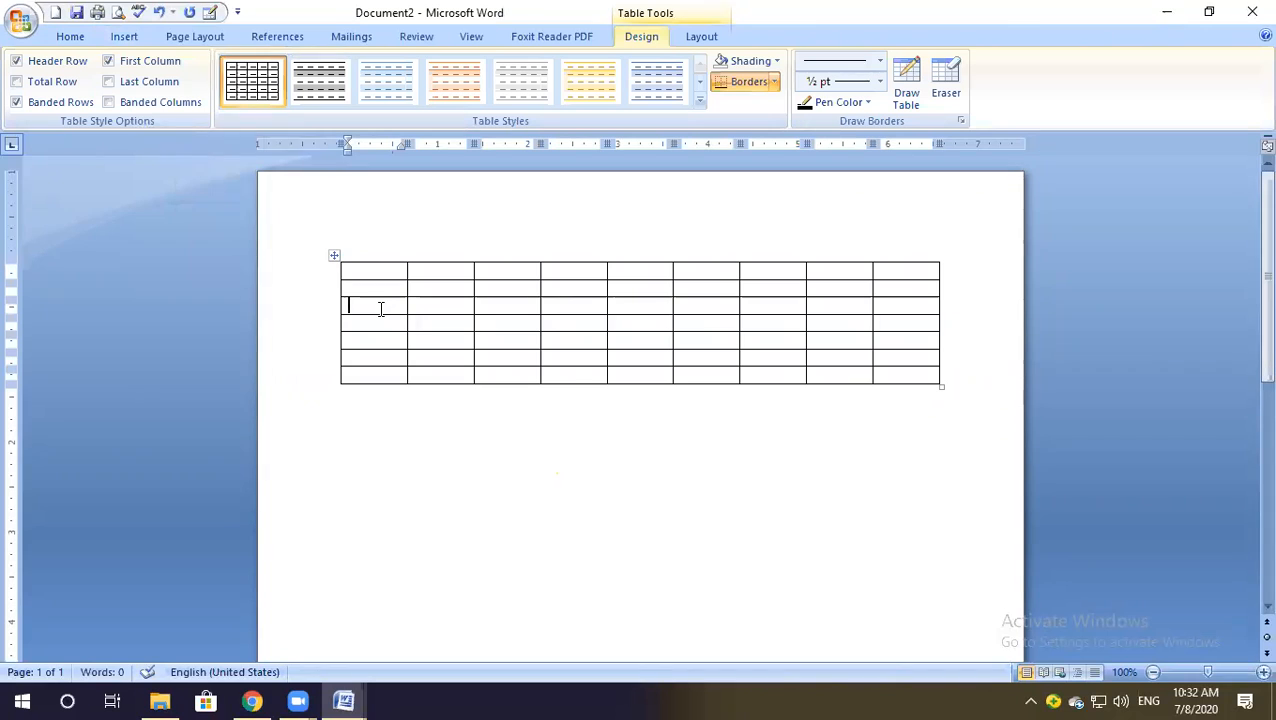
Split the new document's table in two at its third row.
click(701, 36)
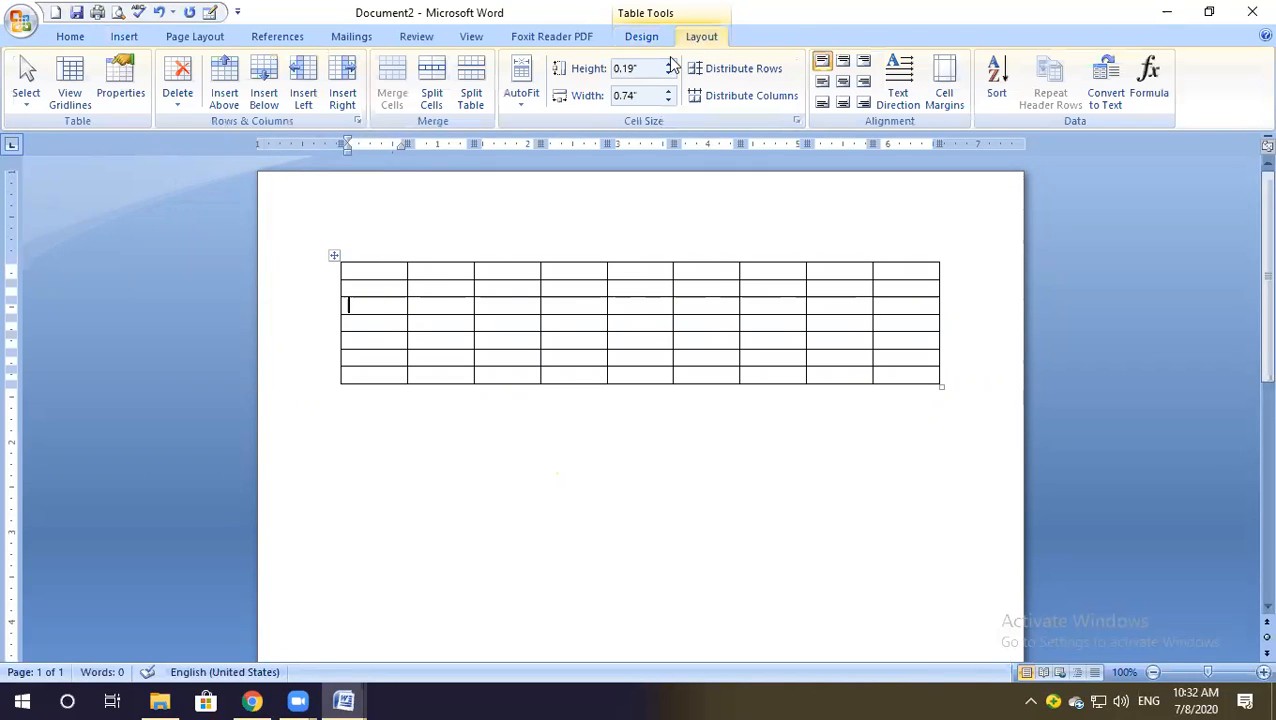
click(470, 78)
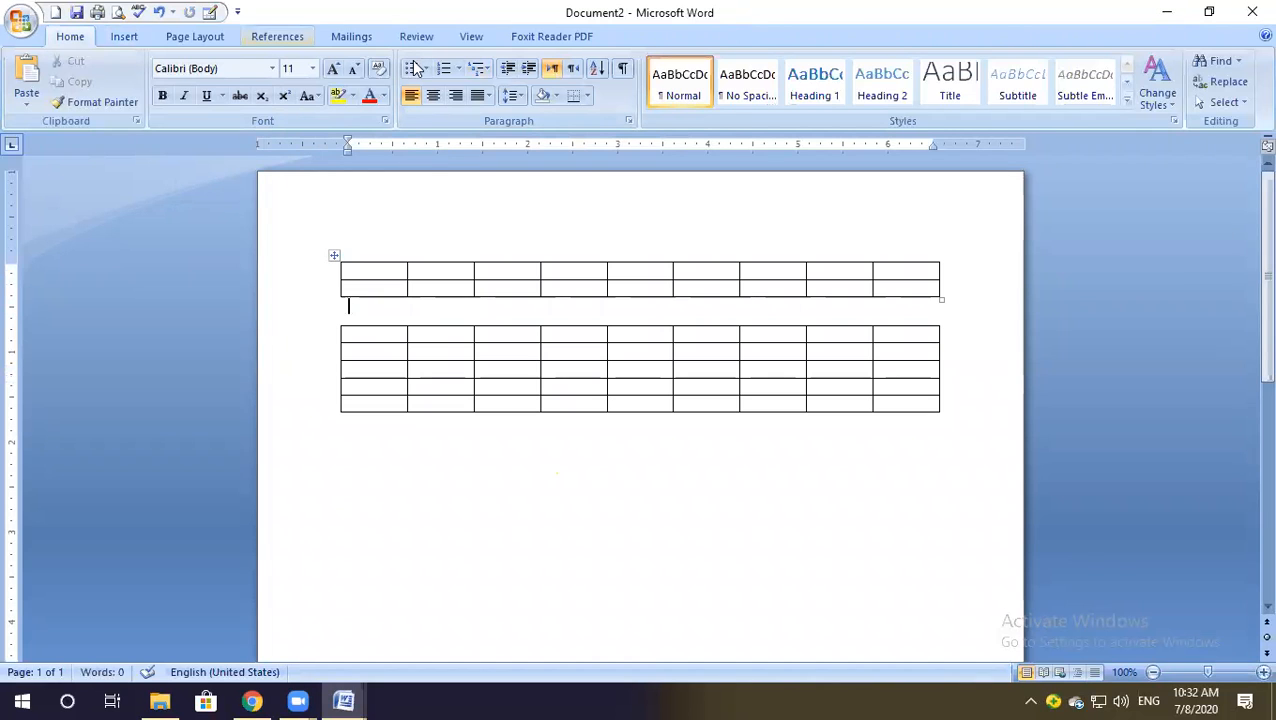
click(593, 347)
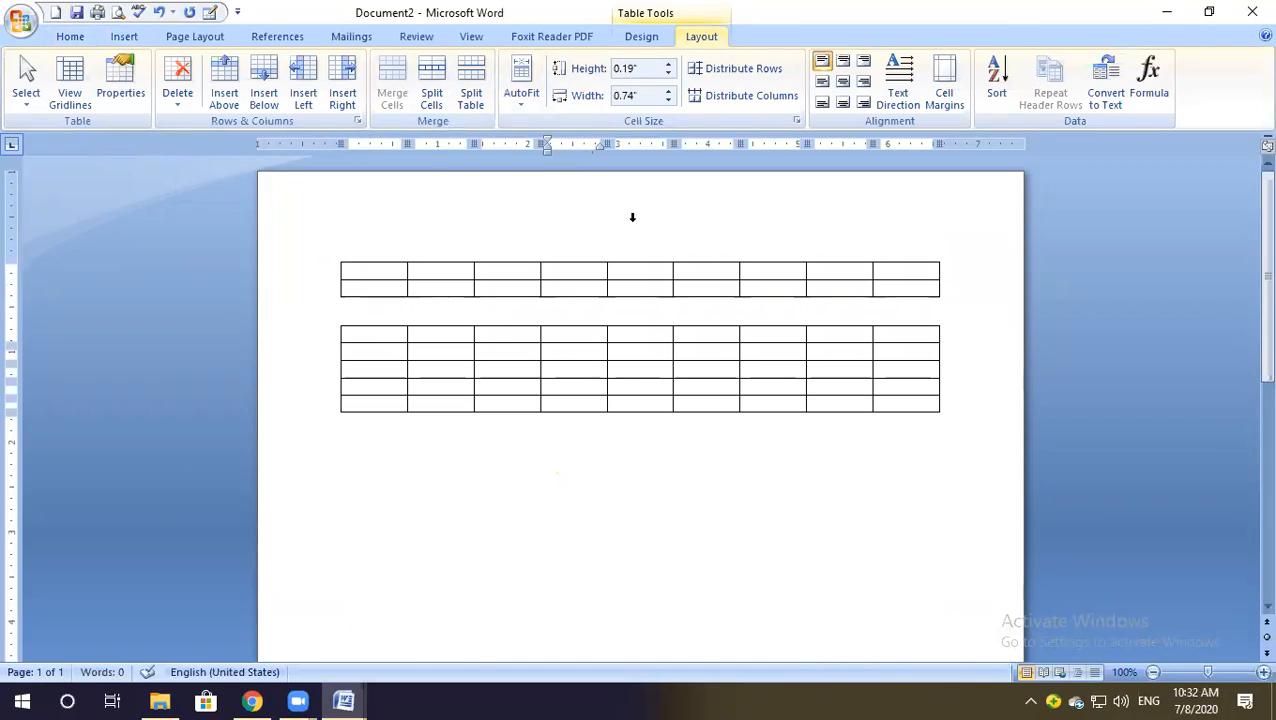
click(520, 105)
click(777, 116)
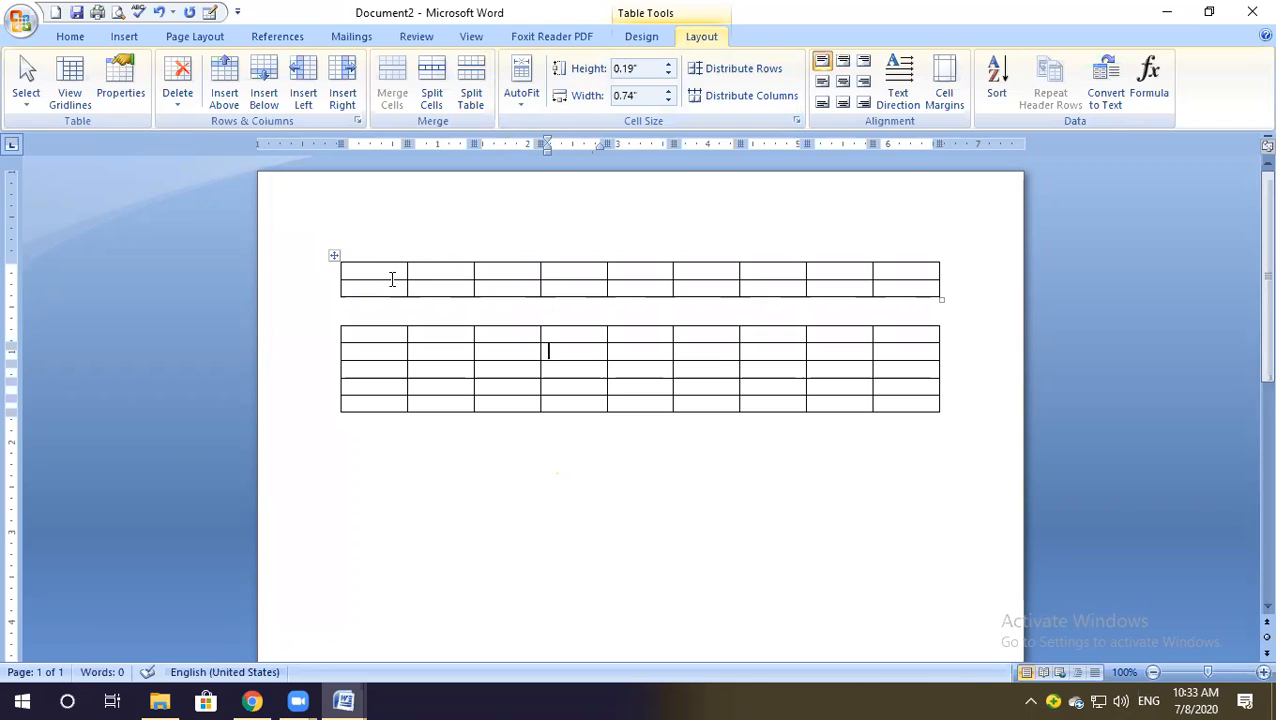
Select the first cell of the first table and raise its row height to 1".
drag(382, 279, 382, 279)
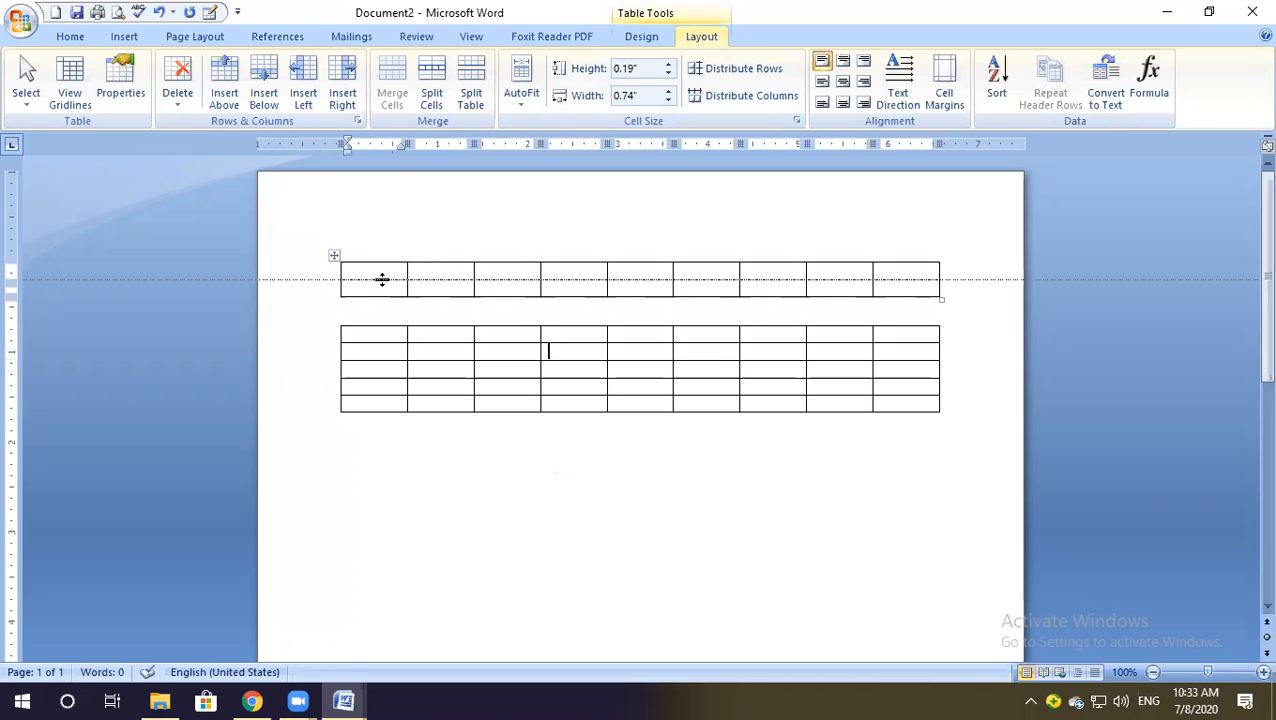
drag(382, 279, 382, 272)
double_click(384, 272)
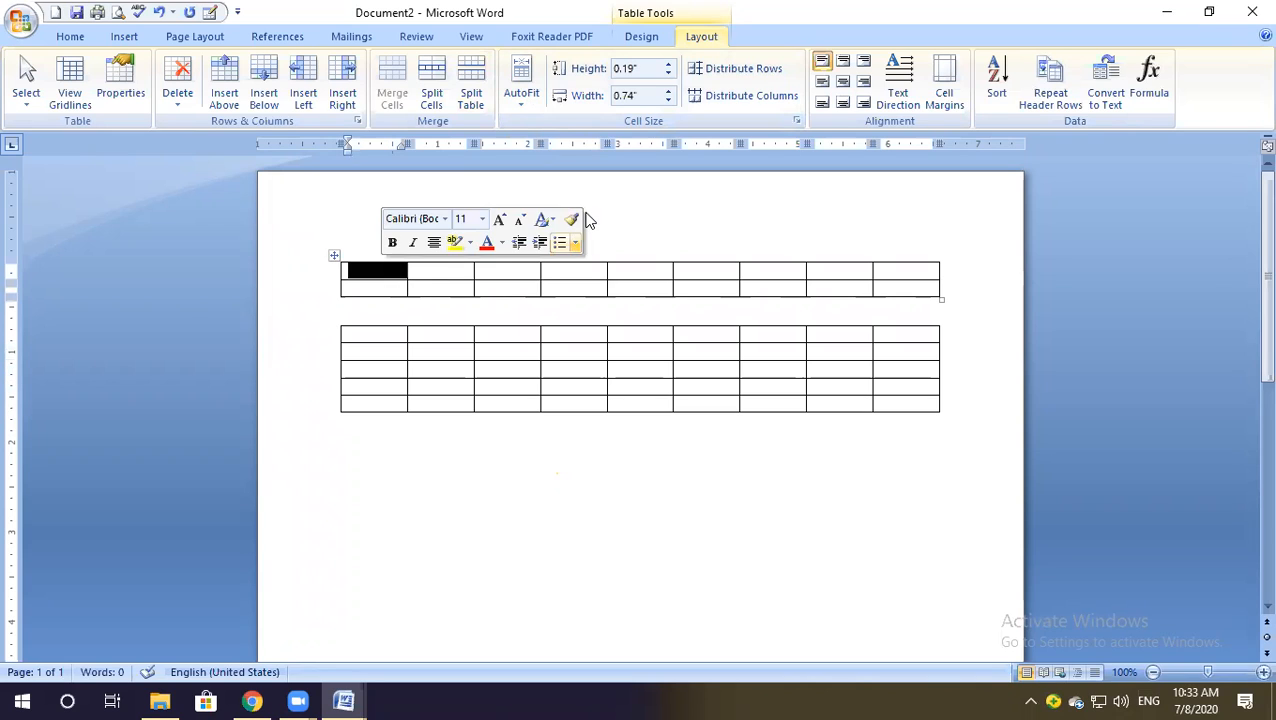
click(669, 64)
click(669, 64)
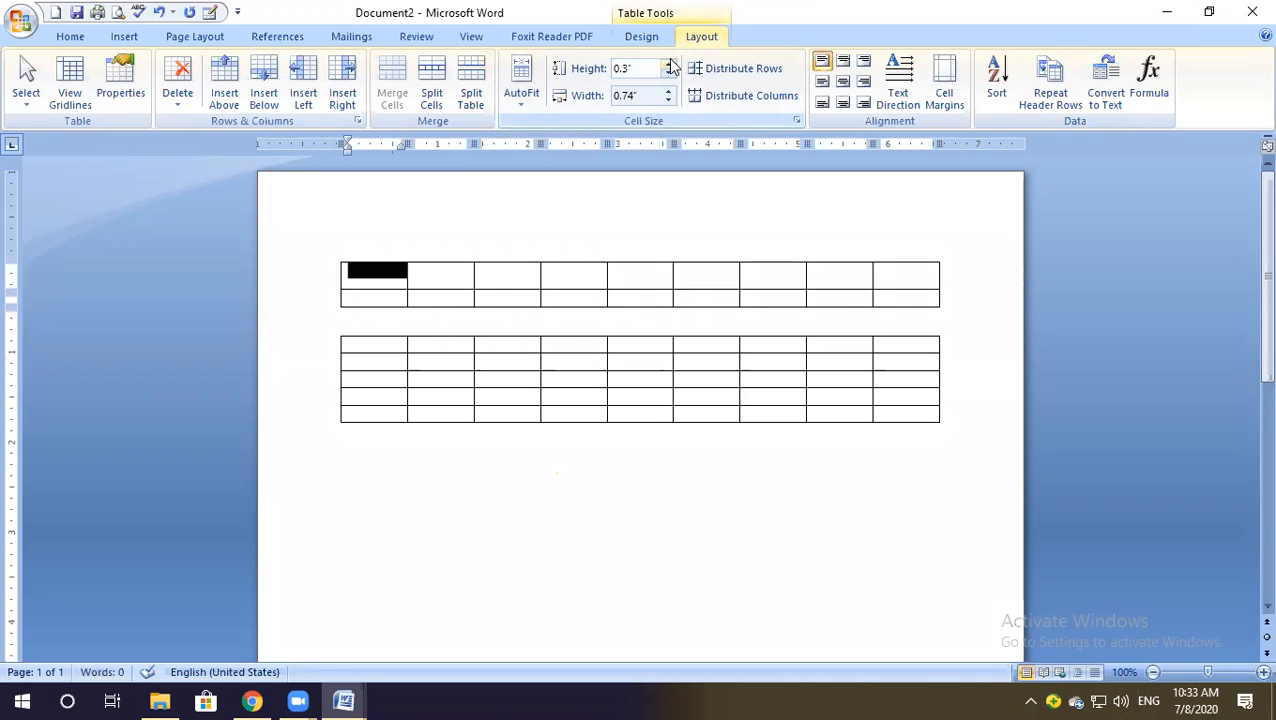
click(669, 64)
click(669, 64)
click(669, 64)
click(669, 64)
click(669, 64)
click(669, 64)
click(669, 64)
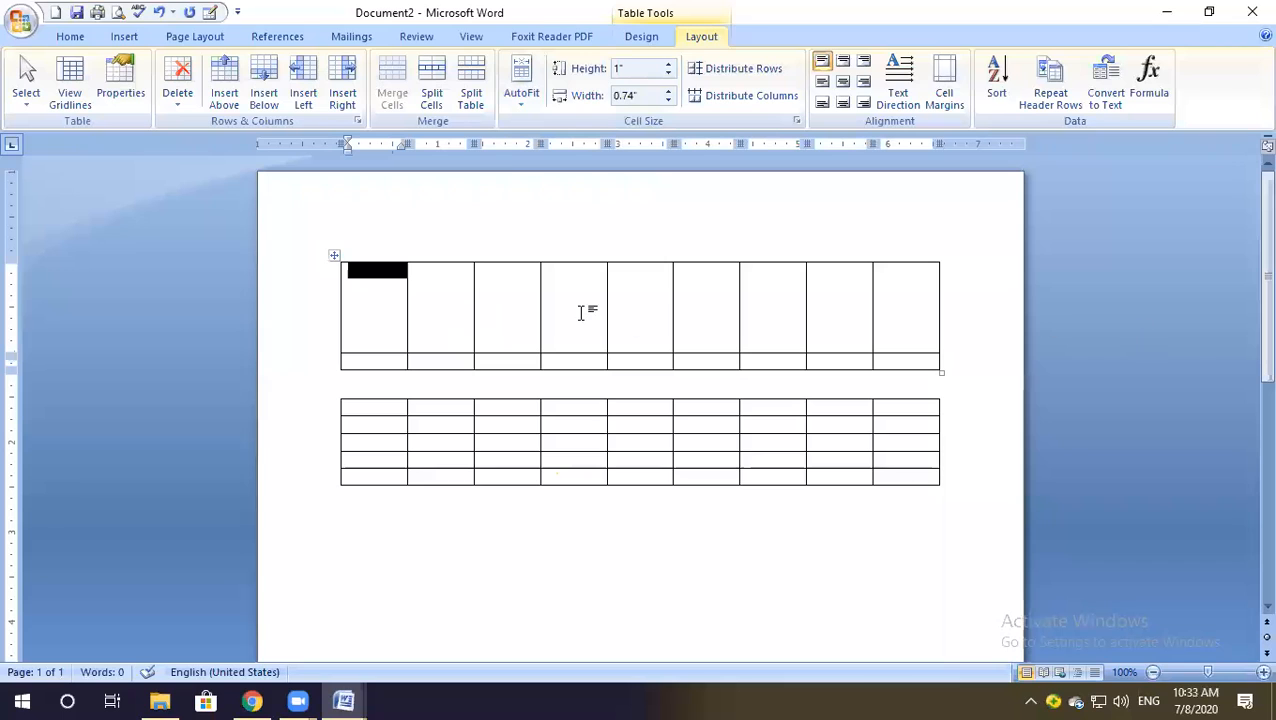
Lower the row height of the first table's first row to 0".
click(668, 74)
click(668, 74)
click(668, 74)
click(668, 74)
click(668, 74)
click(668, 74)
click(668, 74)
click(668, 74)
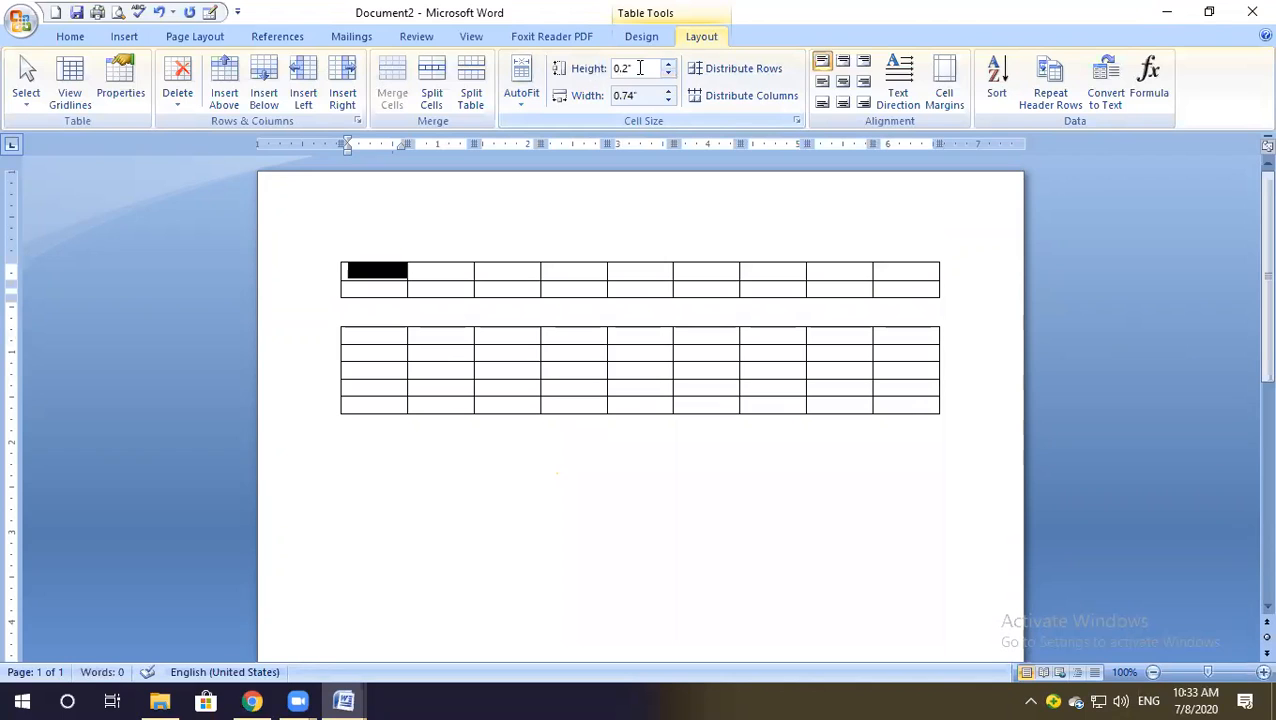
click(668, 74)
click(668, 74)
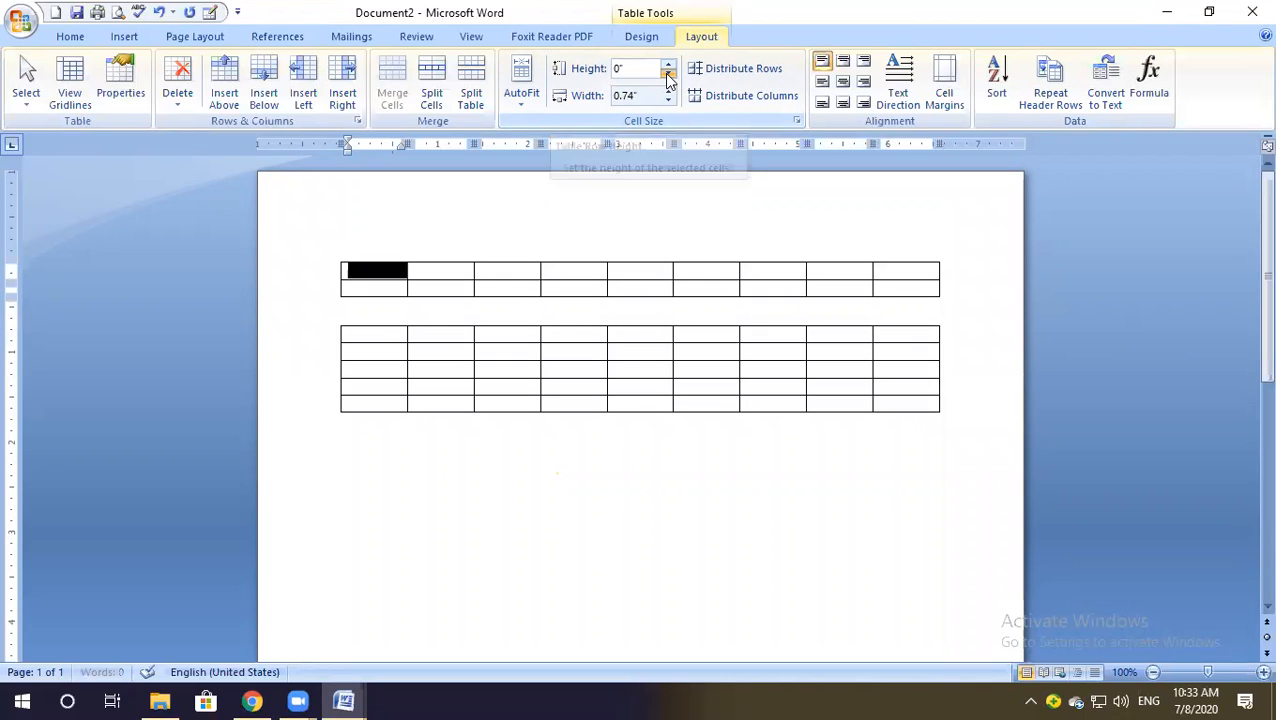
Try larger heights for the first table's first row and settle on a row height of 0.2".
click(668, 64)
click(668, 64)
click(668, 64)
click(668, 64)
click(668, 64)
click(668, 64)
click(668, 64)
click(668, 64)
click(668, 64)
click(668, 64)
click(668, 64)
click(668, 64)
click(668, 64)
click(668, 64)
click(668, 64)
click(668, 74)
click(668, 74)
click(668, 74)
click(668, 74)
click(668, 74)
click(668, 74)
click(668, 74)
click(668, 74)
click(668, 74)
click(668, 74)
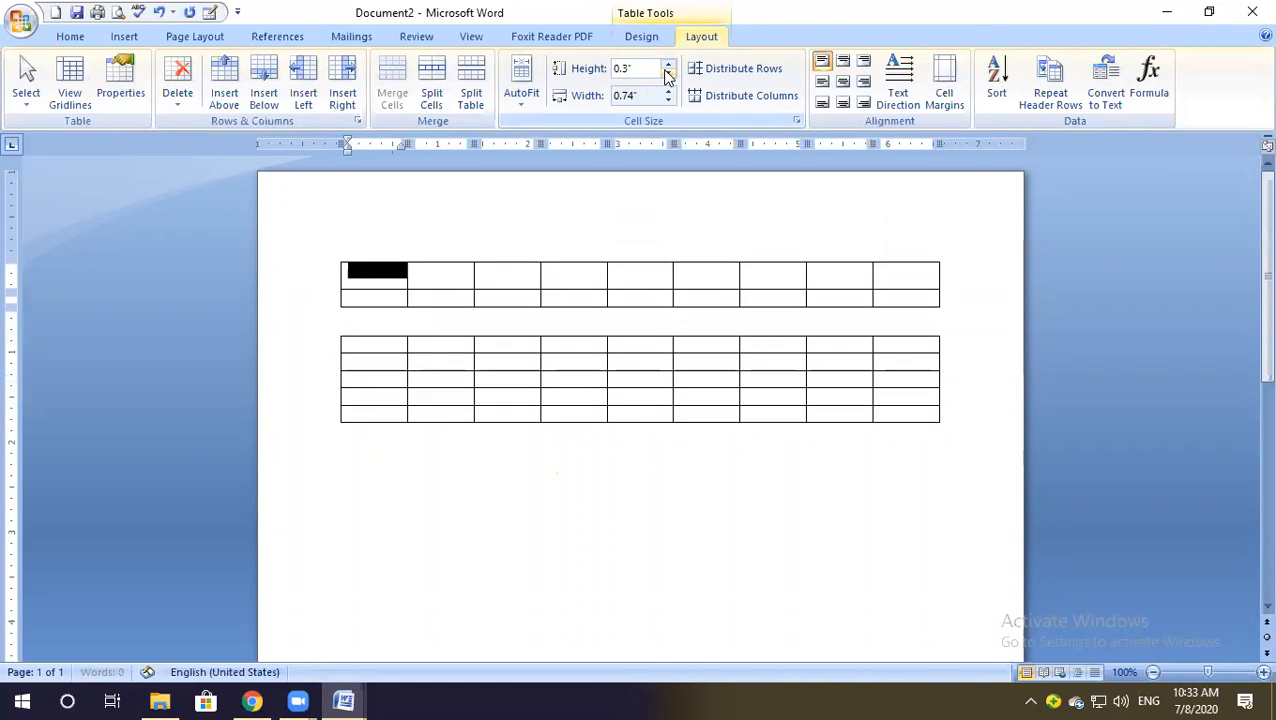
click(668, 74)
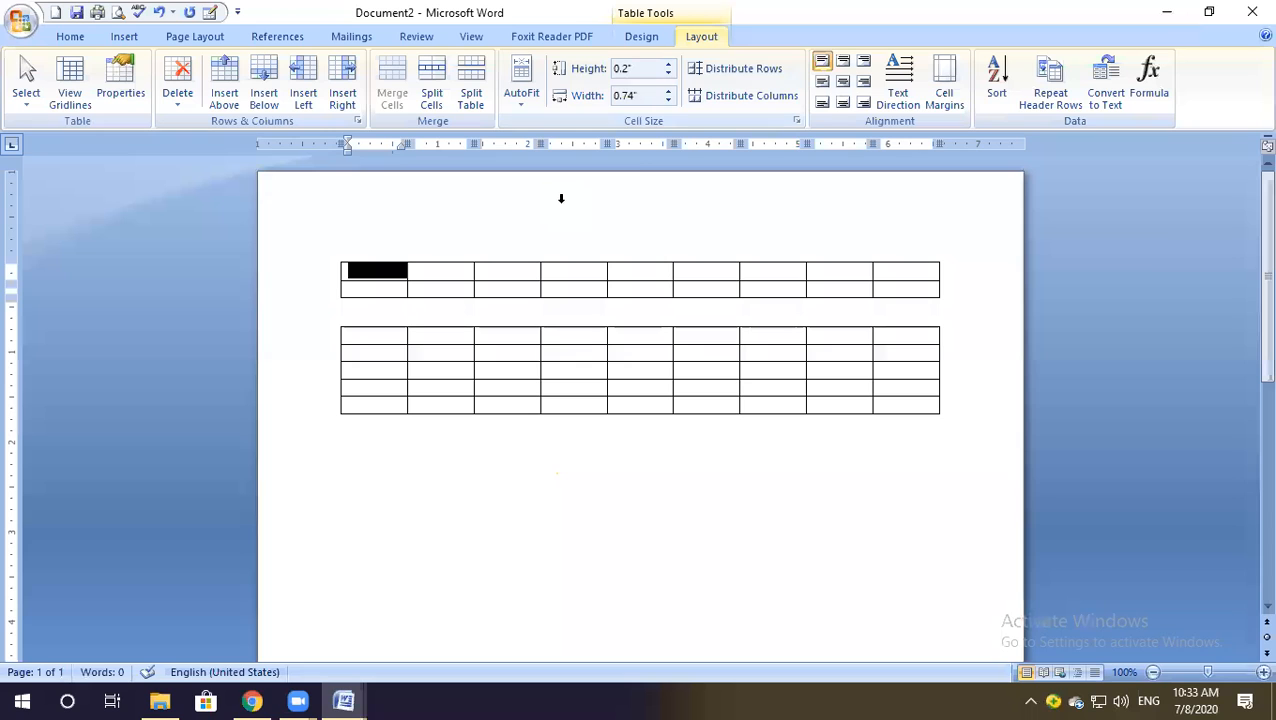
Widen the selected first cell of the first table to 2.7".
click(668, 90)
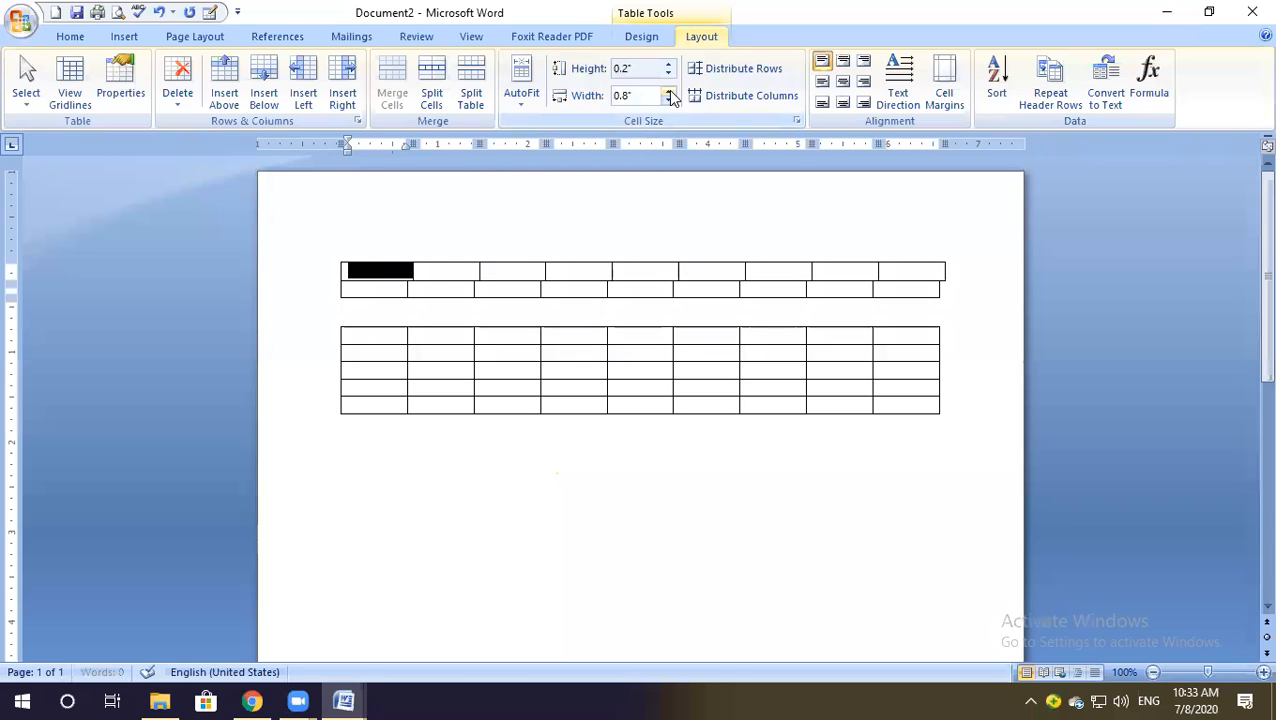
click(668, 90)
click(668, 90)
click(668, 90)
click(668, 90)
click(668, 90)
click(668, 90)
click(668, 90)
click(668, 90)
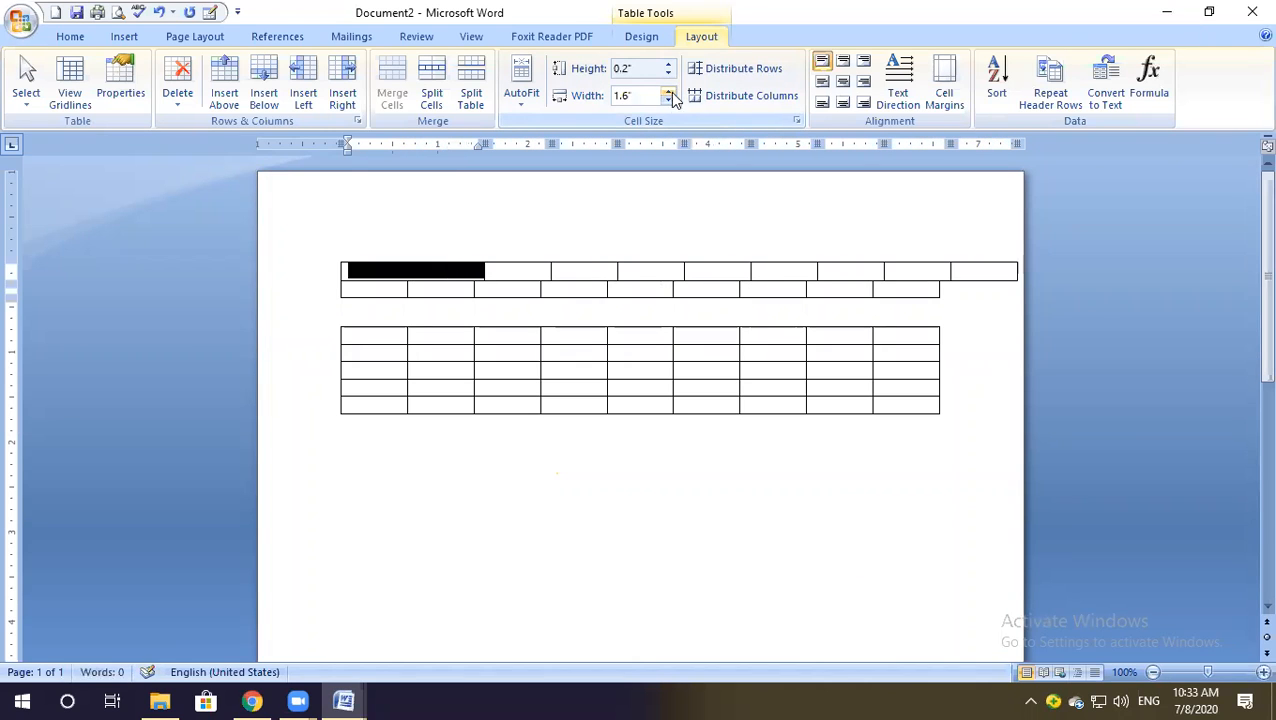
click(668, 99)
click(668, 99)
click(668, 99)
click(668, 99)
click(667, 99)
click(666, 99)
click(666, 99)
click(665, 99)
click(667, 100)
click(667, 100)
click(667, 90)
click(667, 90)
click(667, 90)
drag(667, 90, 667, 90)
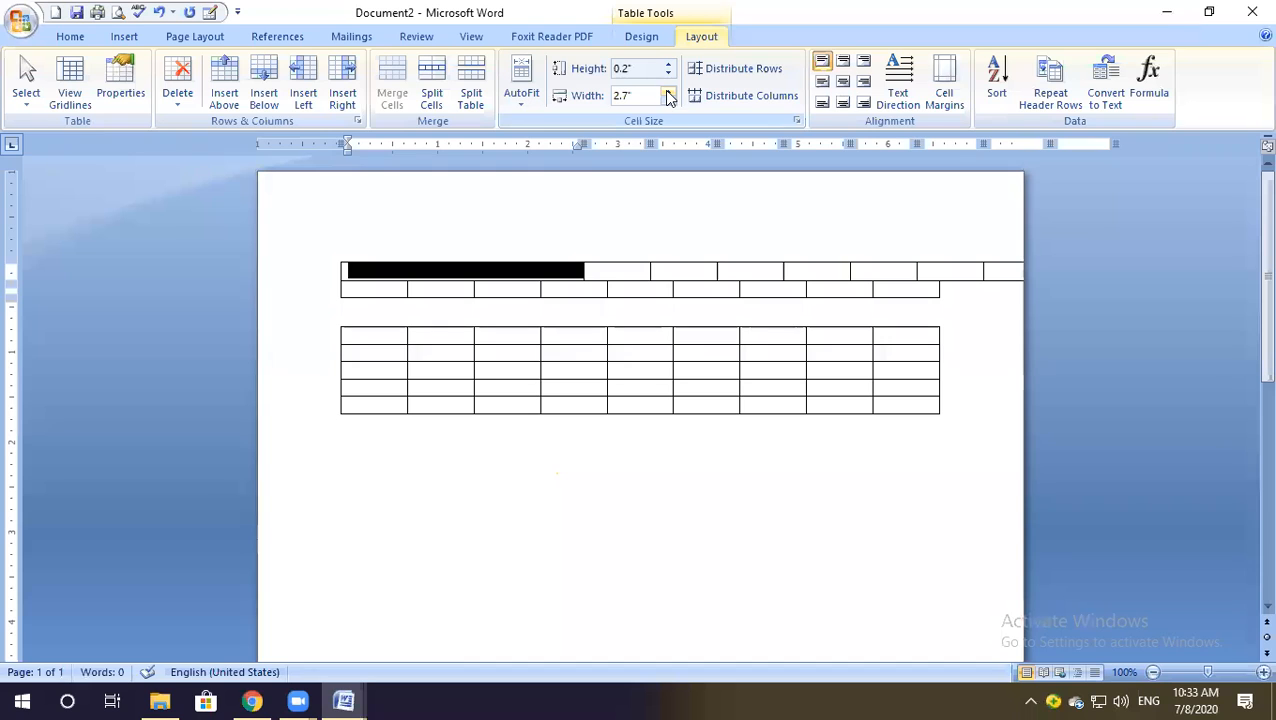
Reduce the width of the first table's first cell to 0.6".
click(667, 102)
click(667, 102)
drag(667, 102, 667, 102)
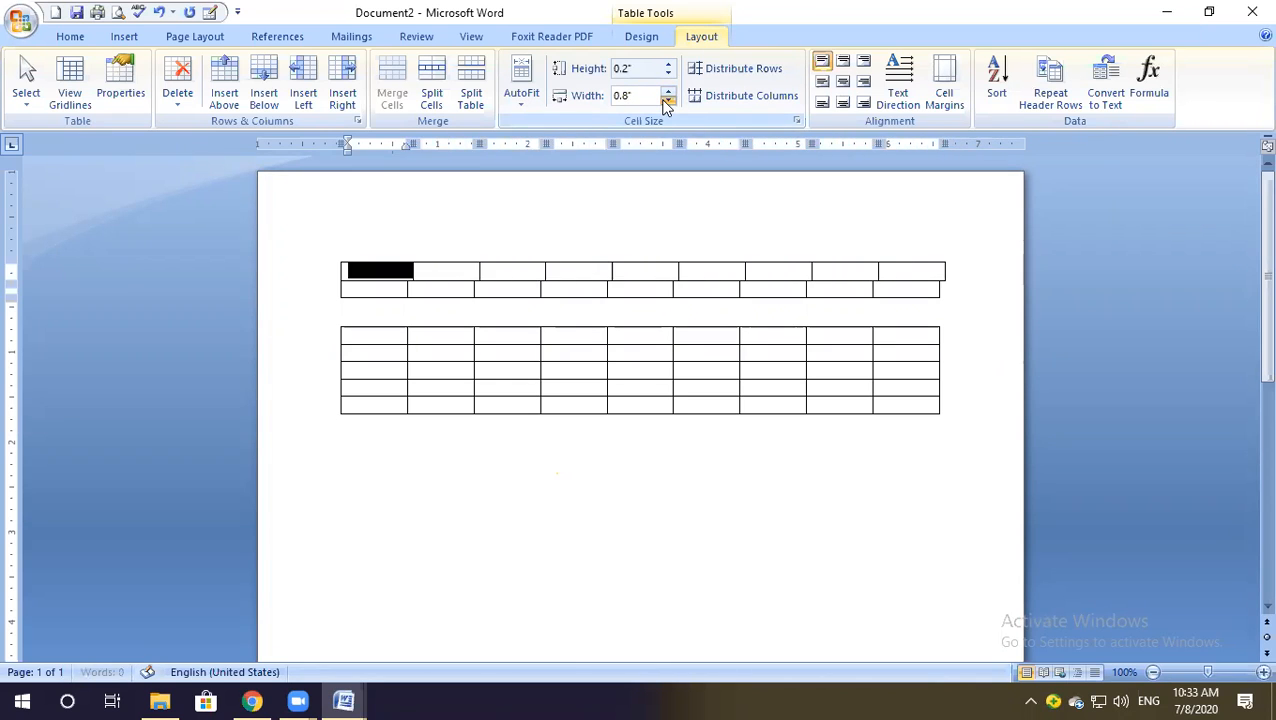
click(667, 102)
click(667, 102)
click(667, 102)
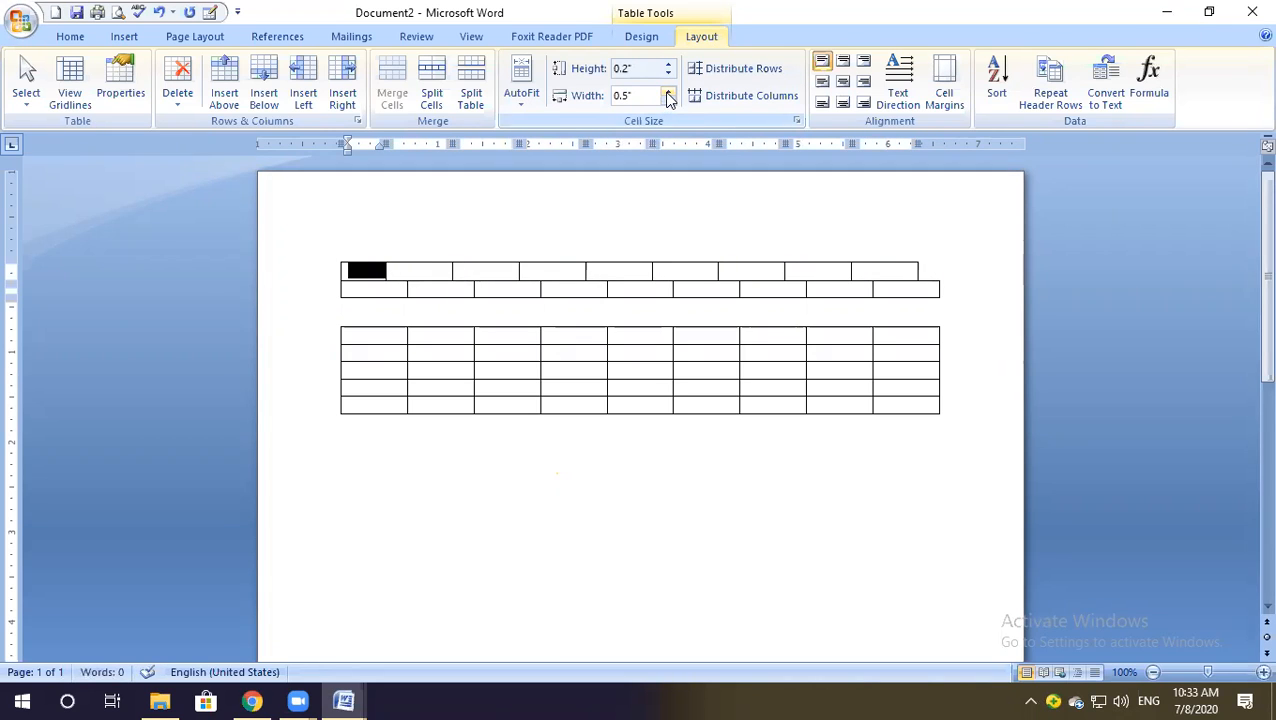
click(668, 91)
click(668, 91)
click(668, 91)
click(667, 101)
click(667, 102)
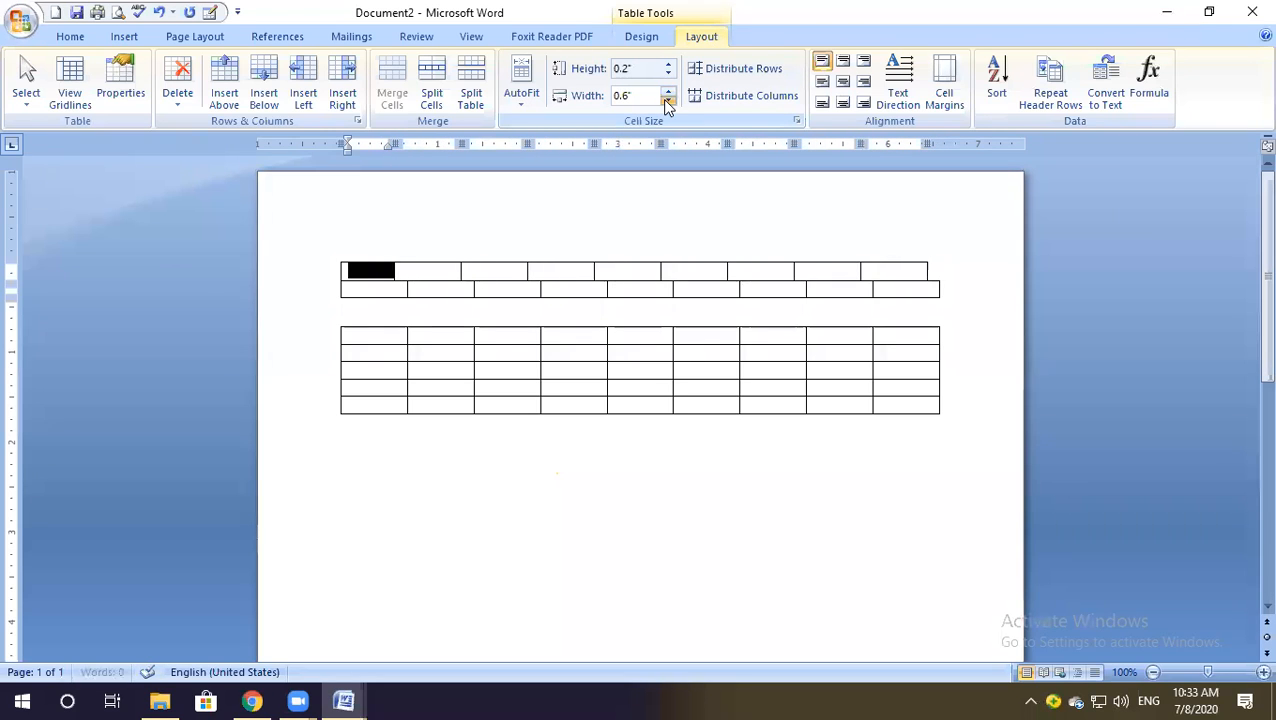
click(470, 245)
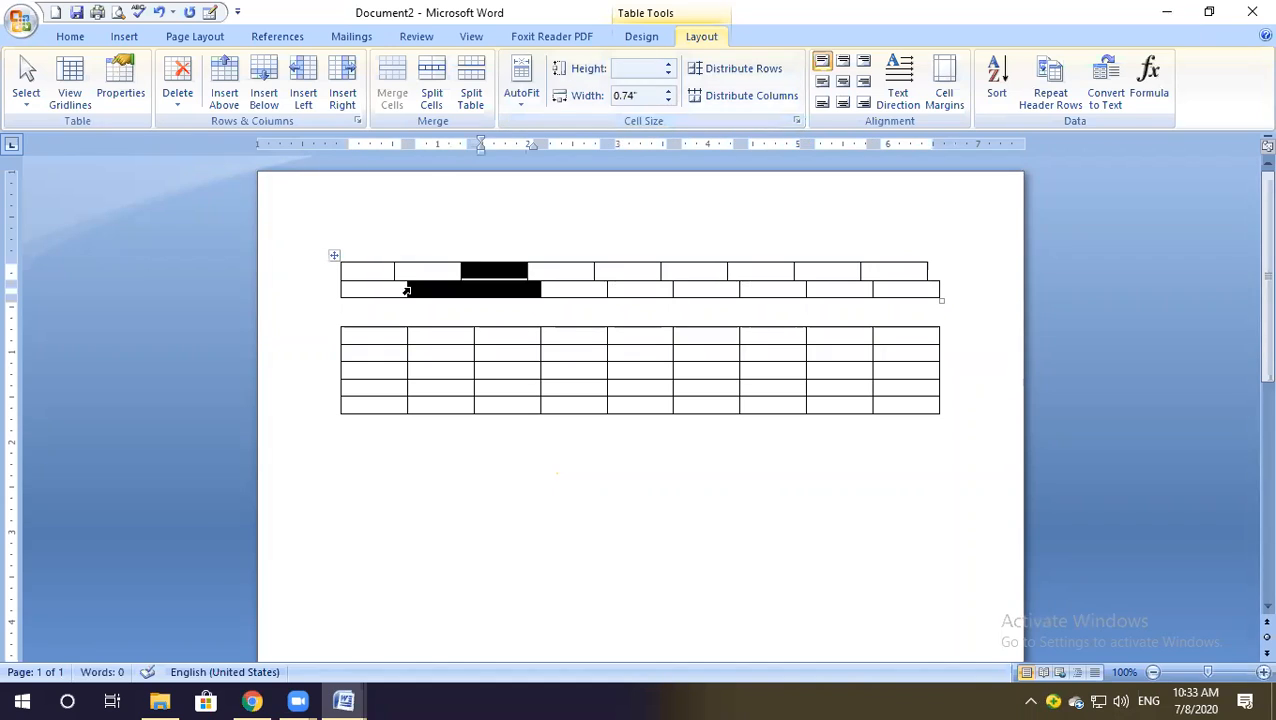
drag(356, 268, 595, 433)
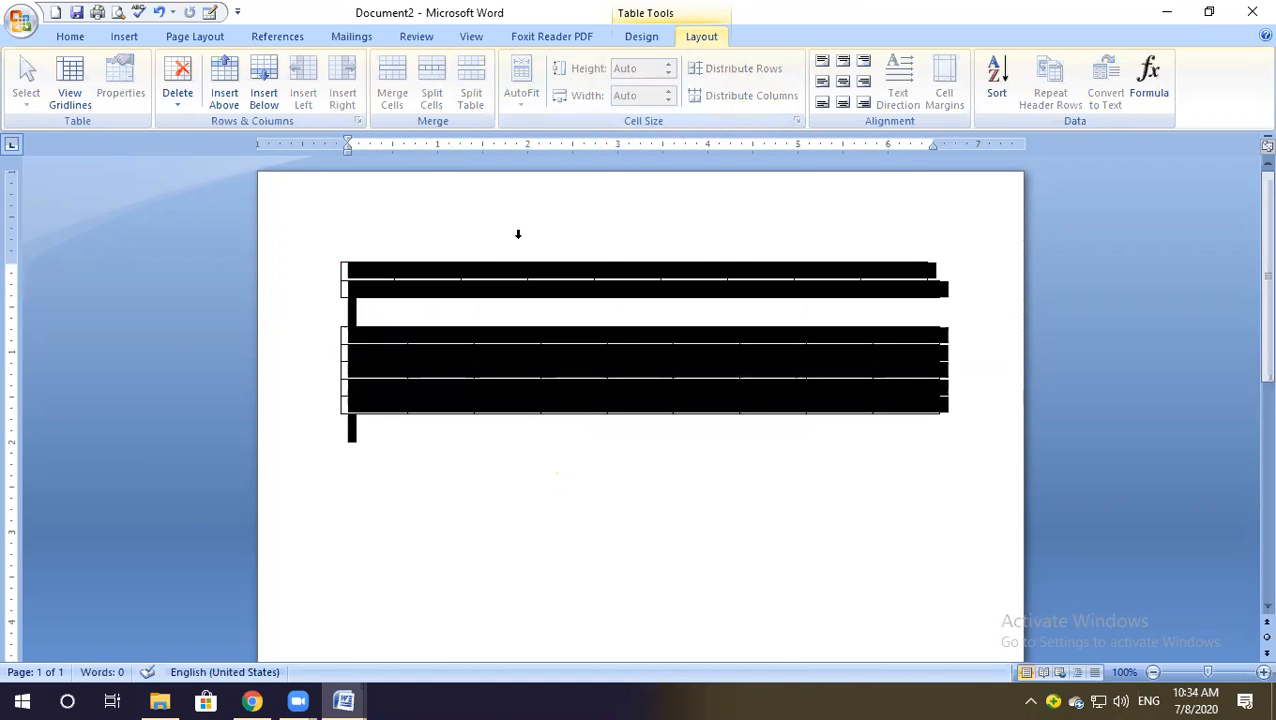
click(518, 234)
Select all cells of the first table and set their width to 0.8".
drag(399, 280, 922, 290)
click(668, 92)
click(668, 92)
click(668, 92)
click(668, 92)
click(668, 91)
click(668, 91)
click(668, 91)
click(668, 91)
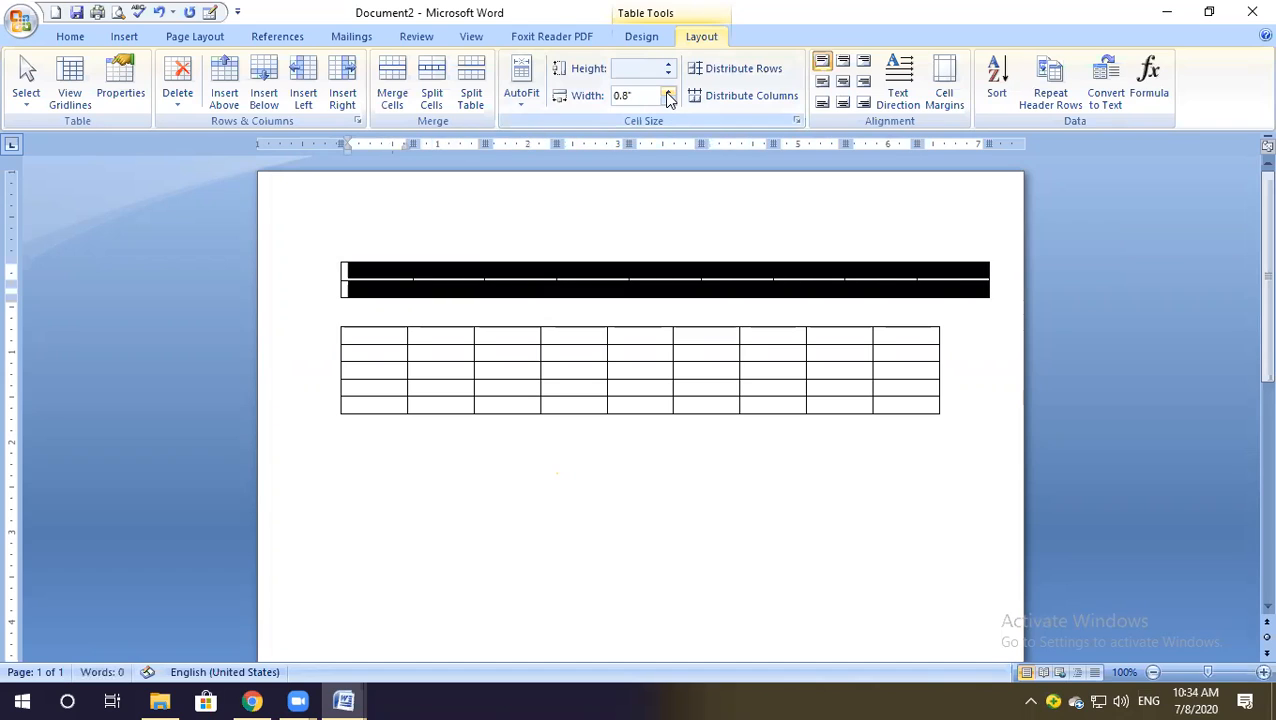
click(607, 289)
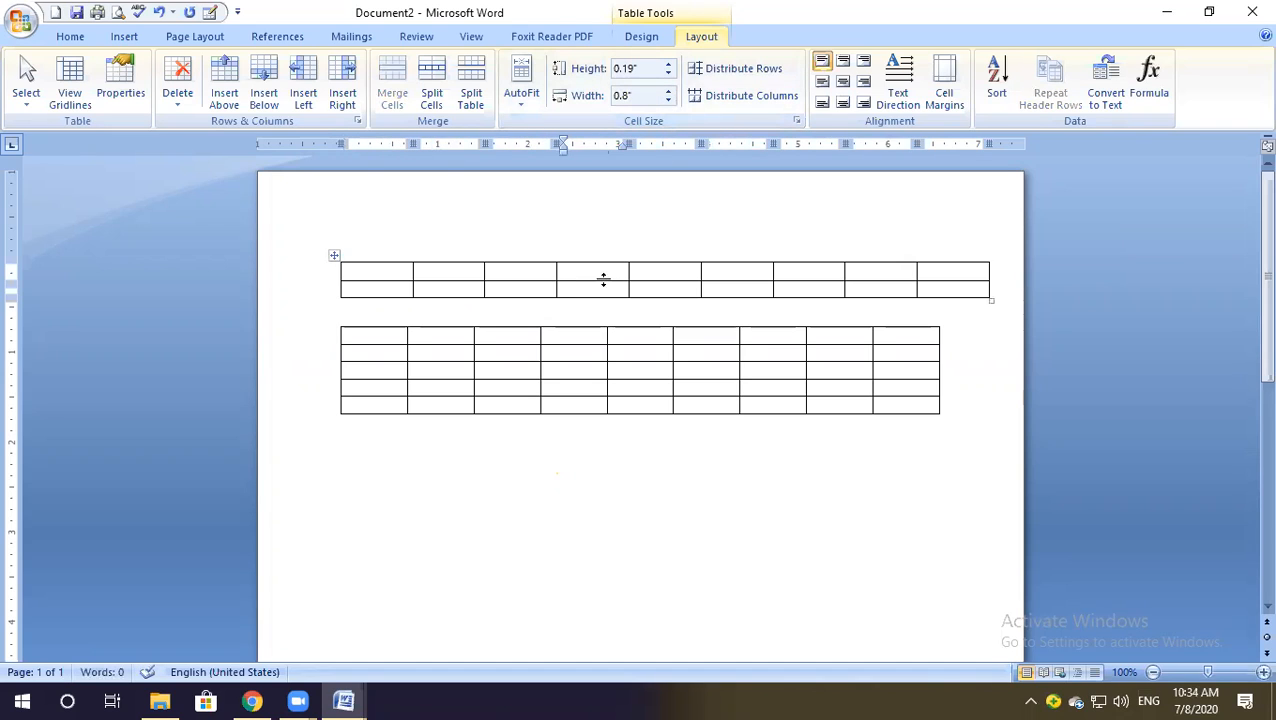
Shrink the whole first table and enlarge it again to columns about 0.77" wide and a first row about 0.27" high.
drag(990, 296, 797, 293)
click(712, 291)
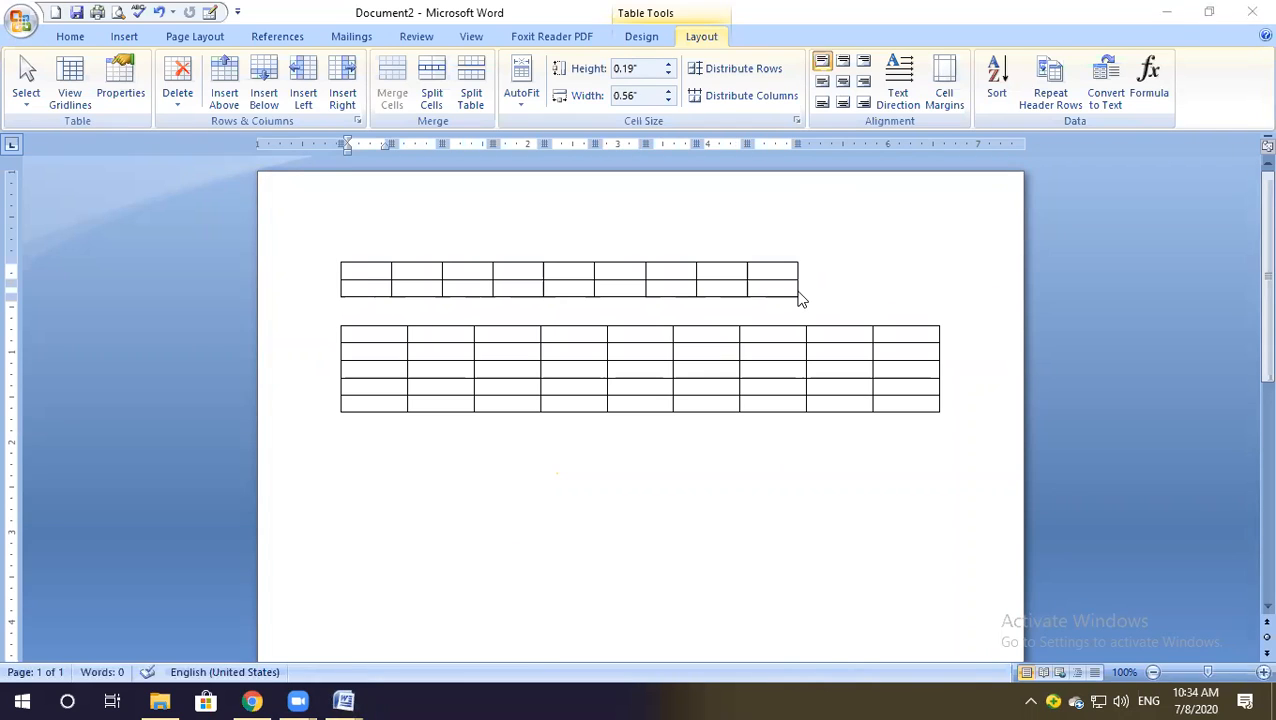
drag(798, 300, 966, 311)
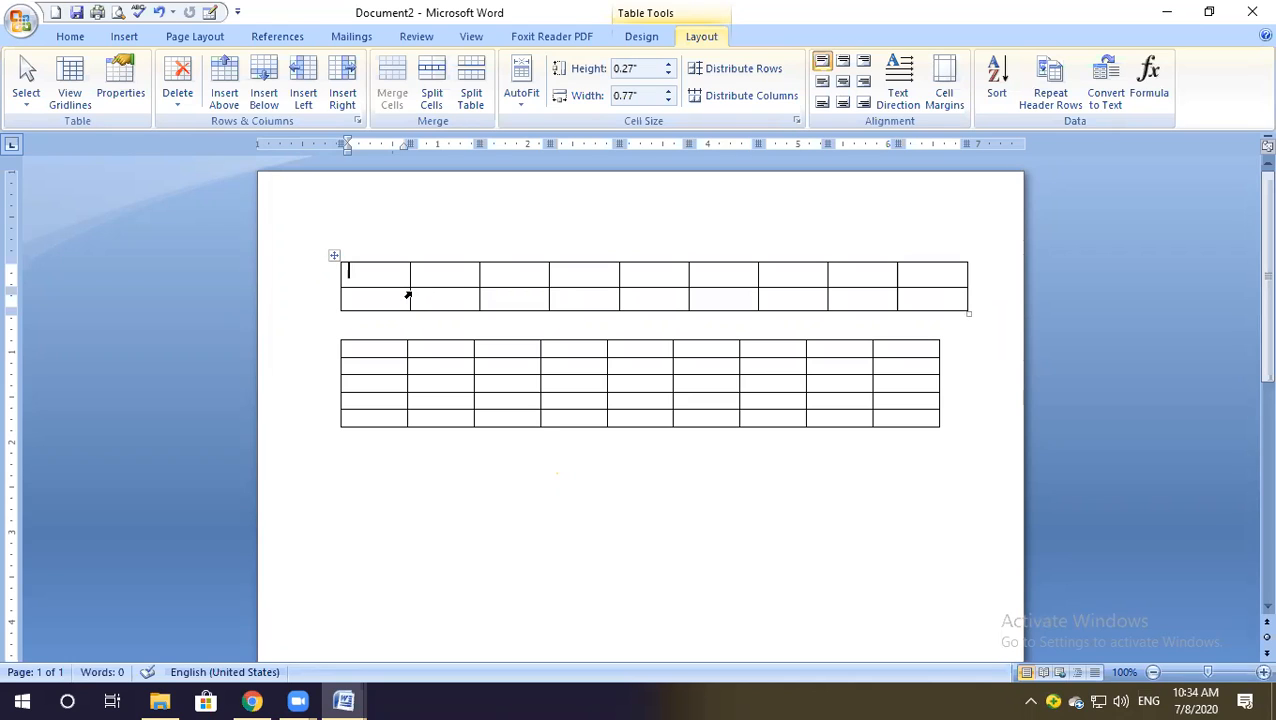
Stretch the first table's second row to about 0.9" high and narrow its first column to about 0.58".
drag(429, 308, 433, 368)
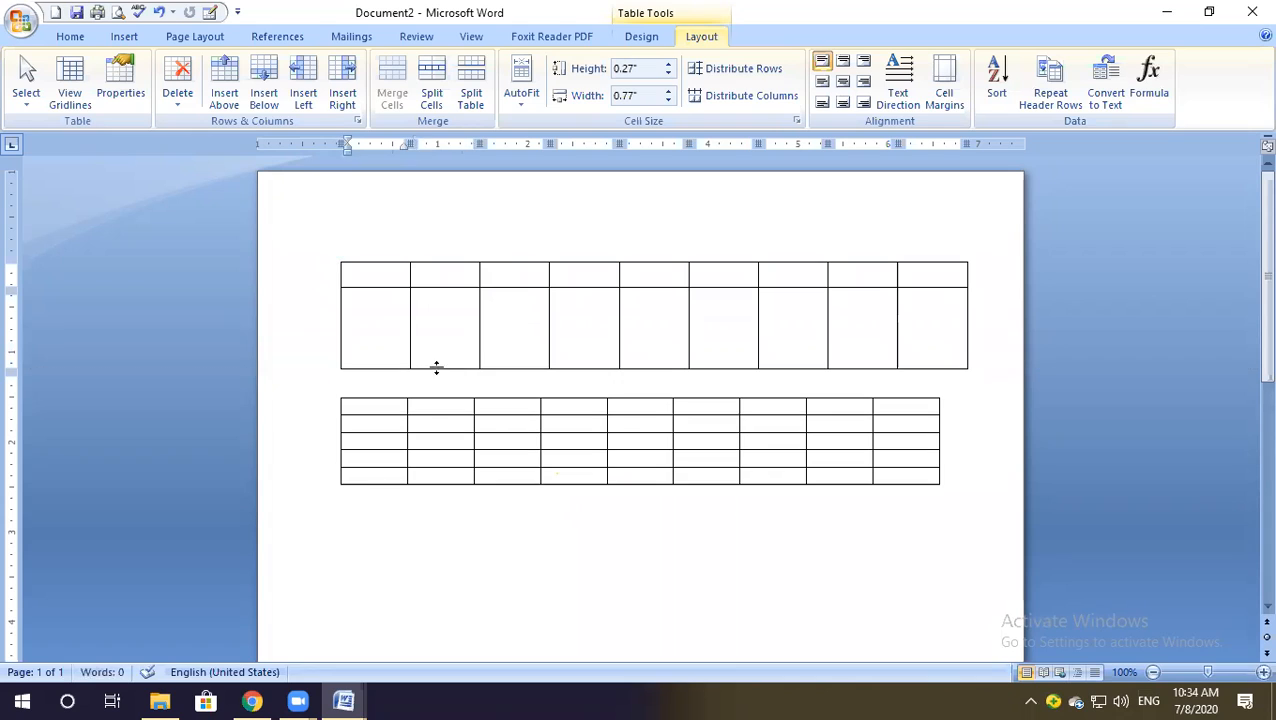
mouse_move(410, 314)
mouse_down()
mouse_move(442, 314)
mouse_move(392, 320)
mouse_up()
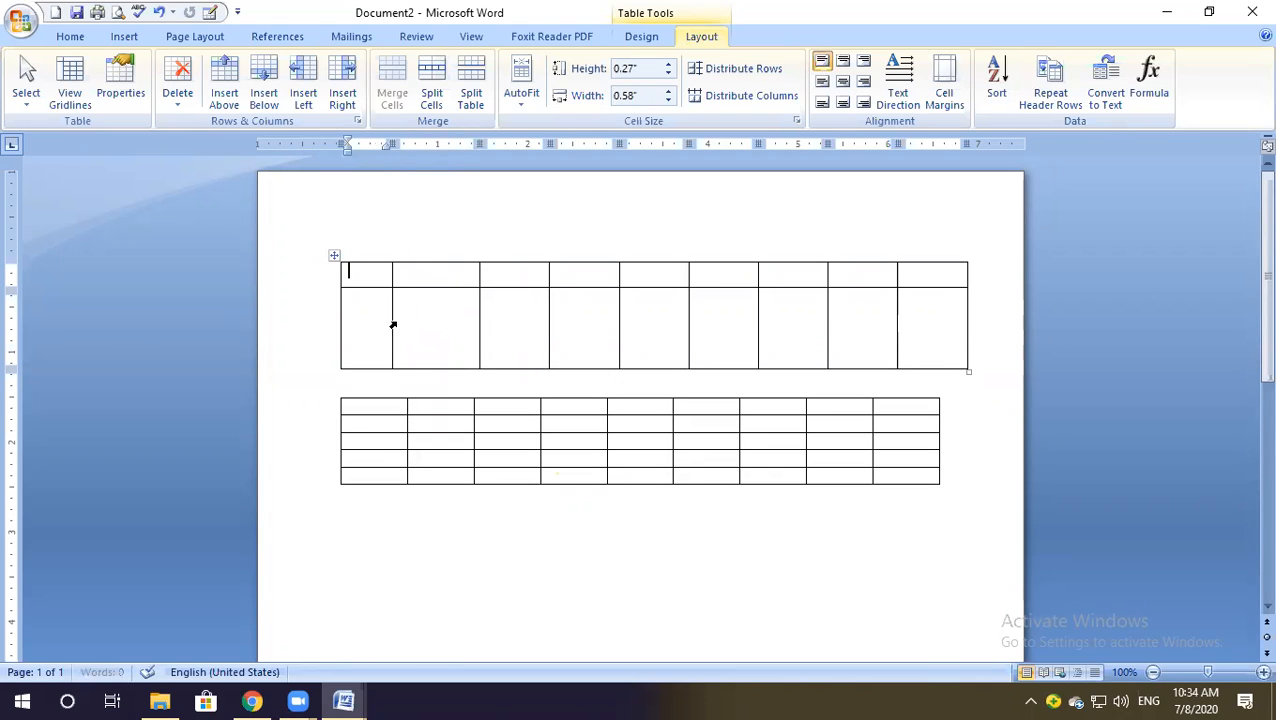
Narrow only the third cell of the first table's second row to about 0.56" and undo the change.
click(479, 319)
drag(478, 318, 499, 319)
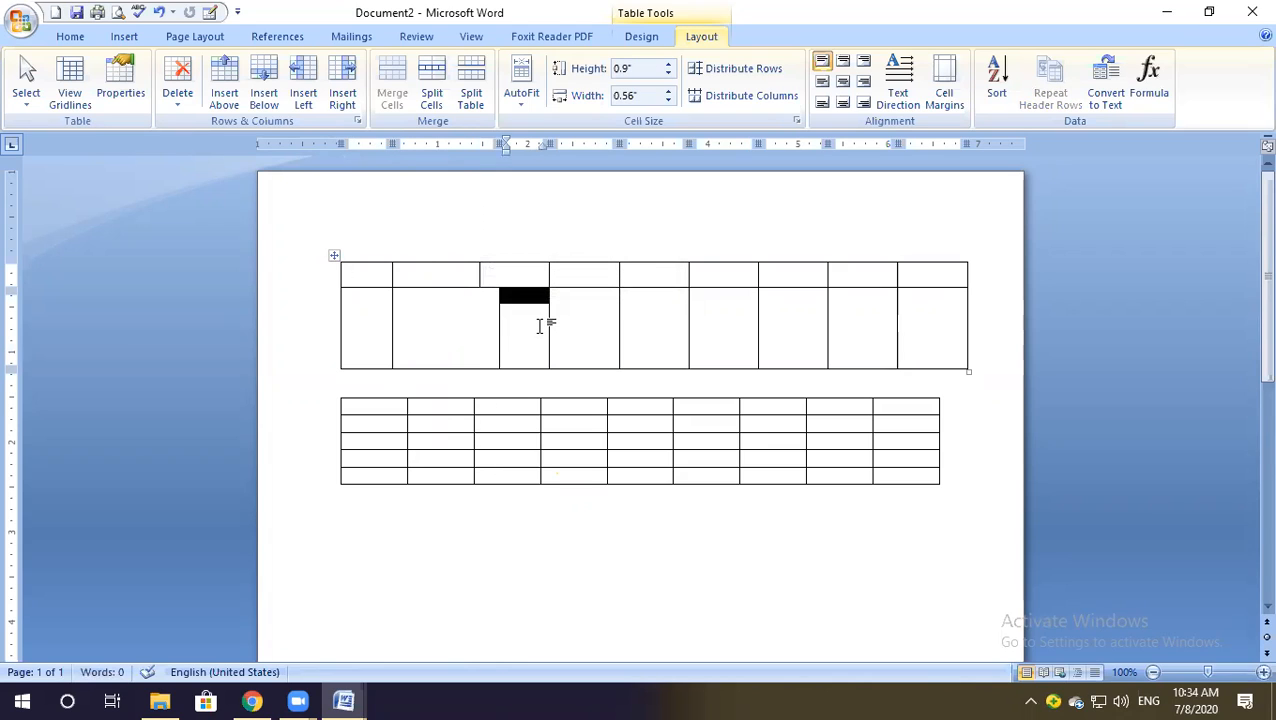
key(ctrl+z)
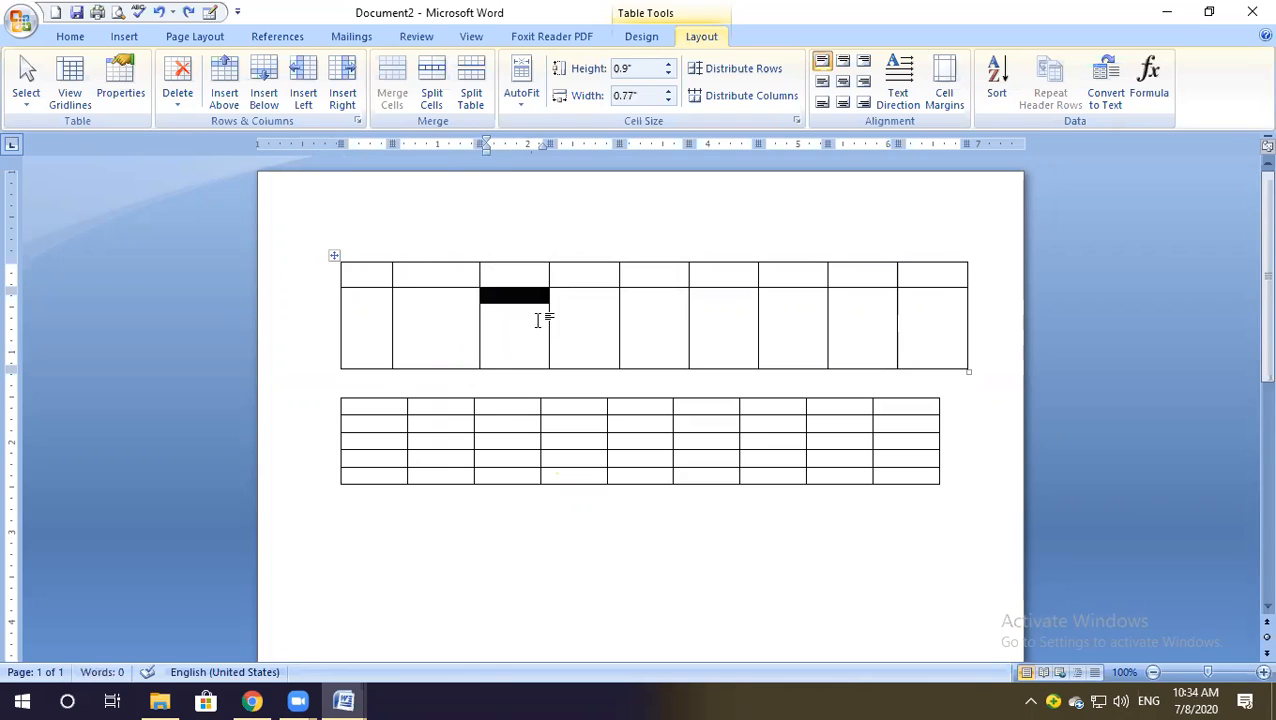
Select the fifth cell of the first table's second row, widen it to about 1.17" and bring it back to 0.77".
click(537, 319)
mouse_move(542, 311)
mouse_down()
mouse_move(577, 327)
mouse_move(541, 323)
mouse_move(549, 330)
mouse_up()
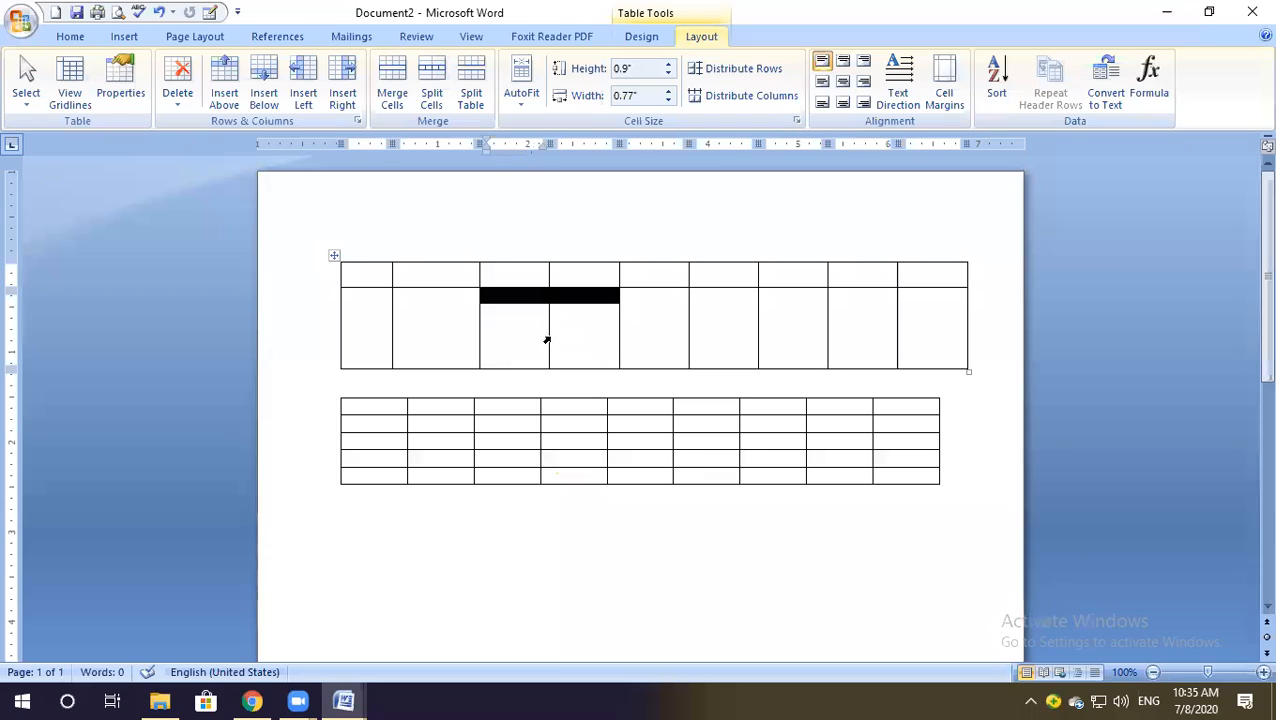
click(638, 317)
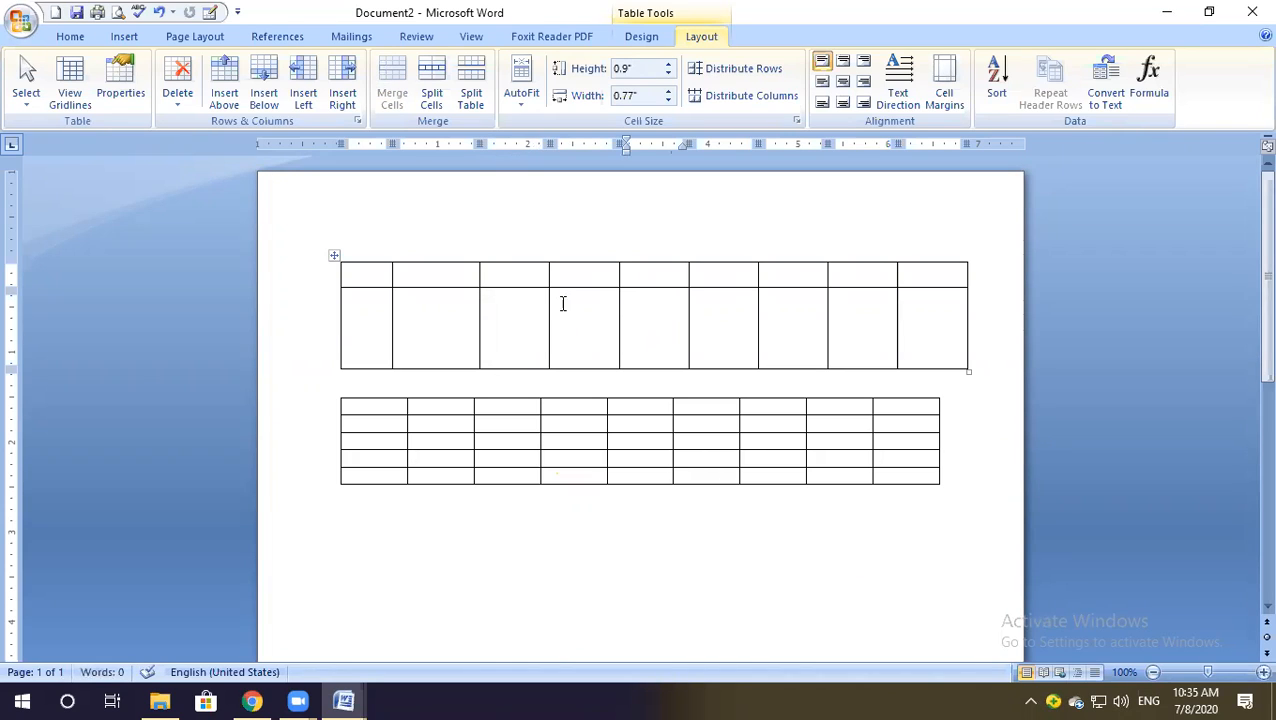
click(26, 90)
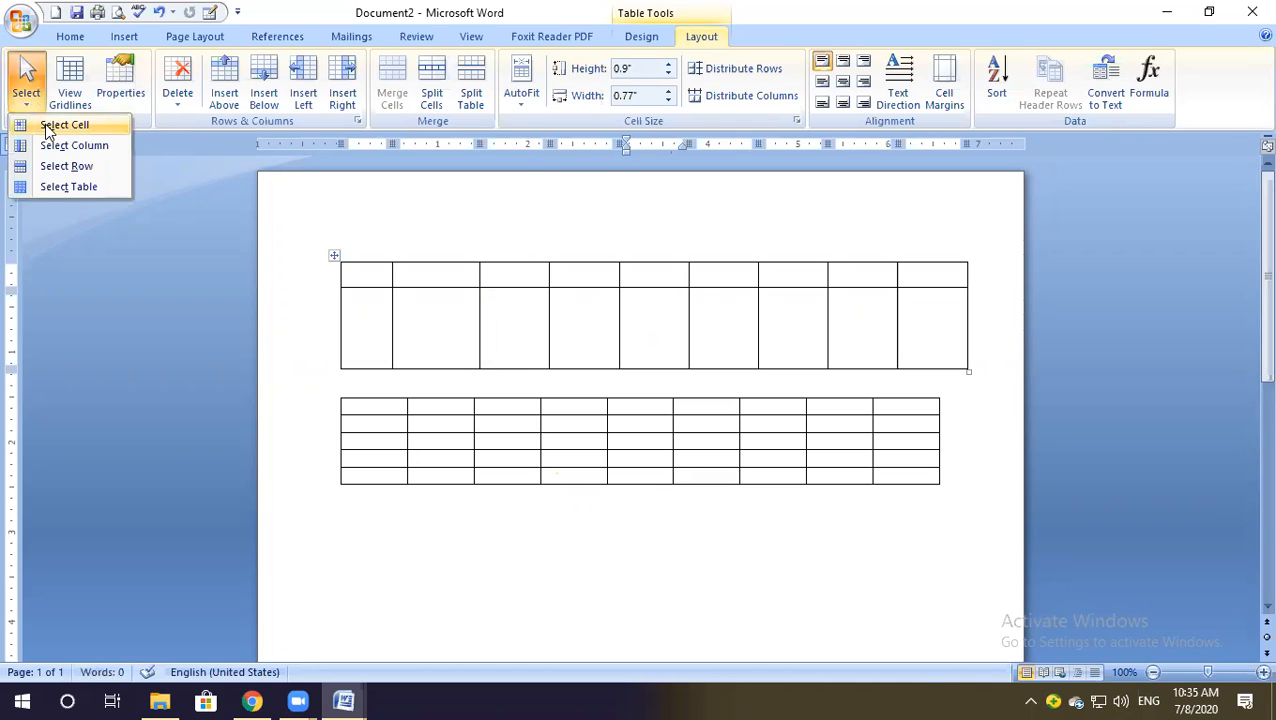
click(47, 127)
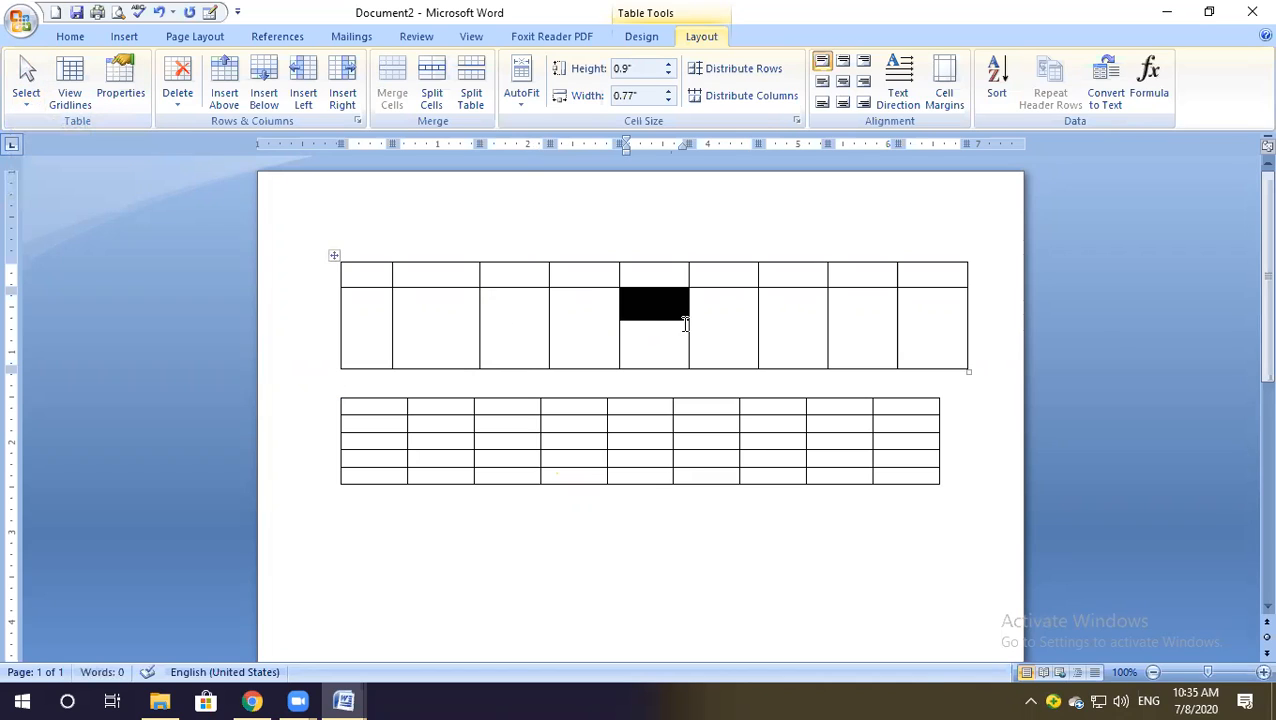
mouse_move(685, 322)
mouse_down()
mouse_move(723, 323)
mouse_move(688, 322)
mouse_up()
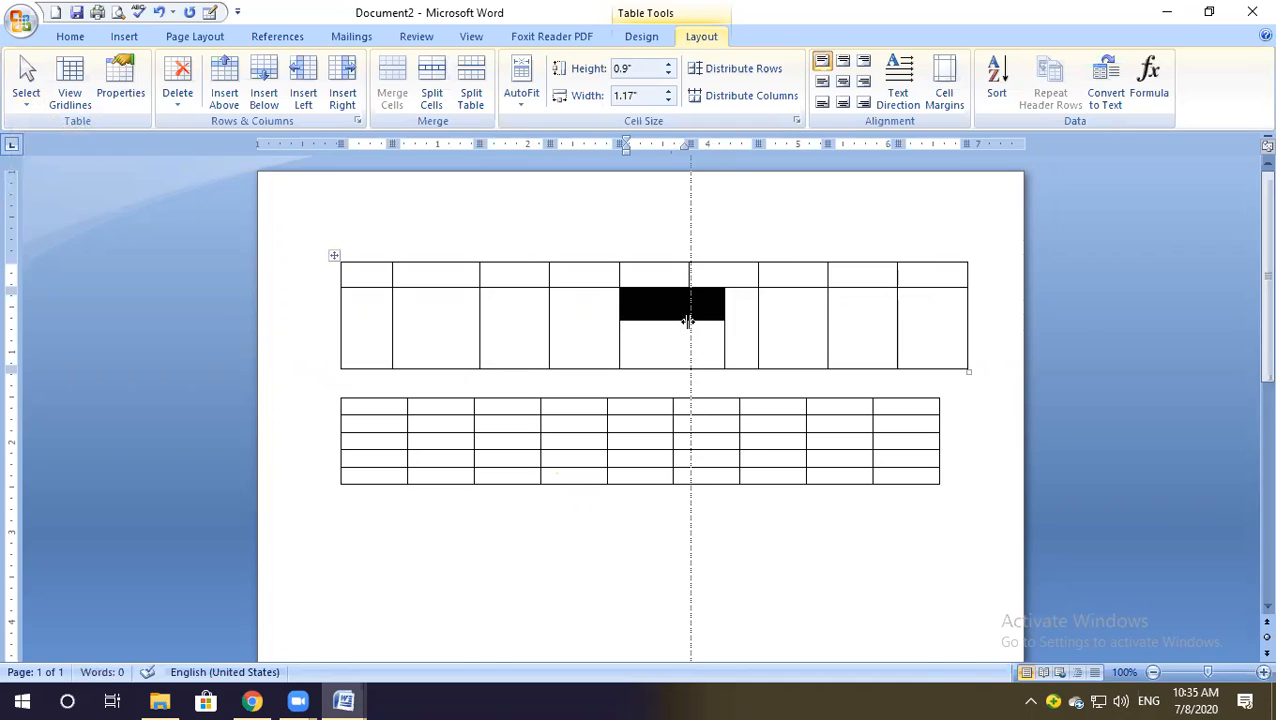
drag(688, 321, 688, 322)
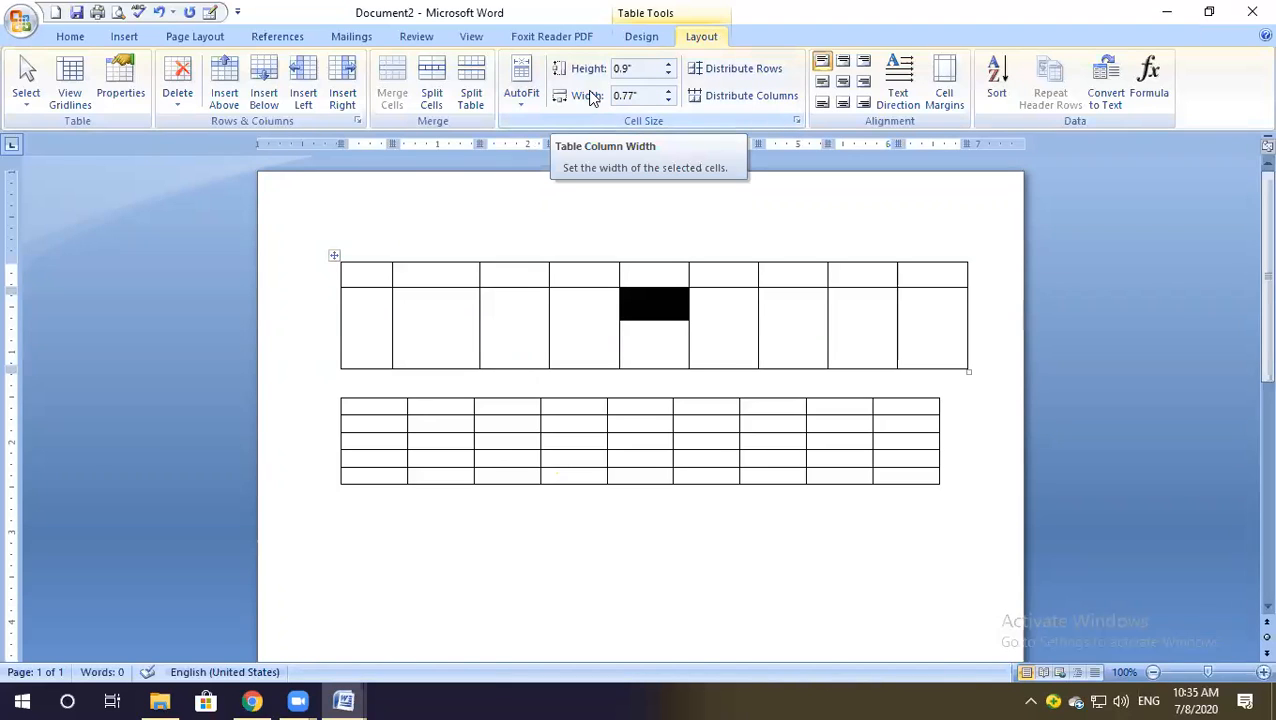
click(520, 100)
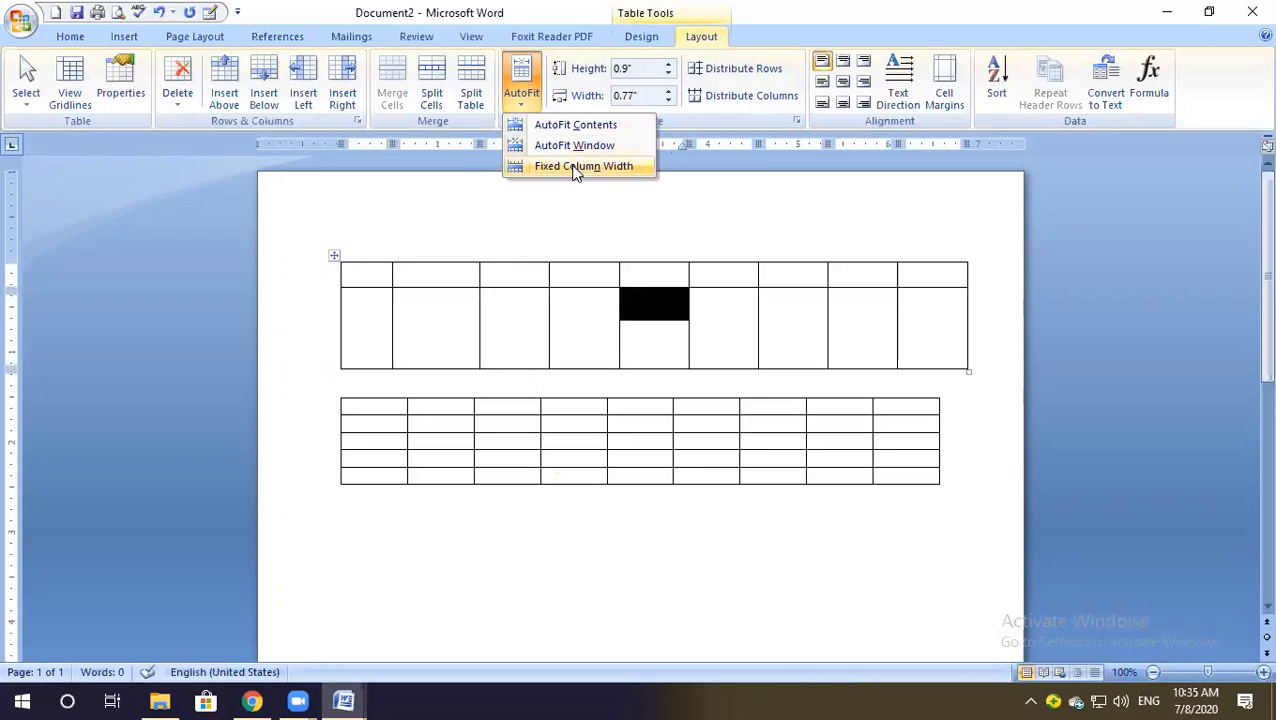
click(601, 337)
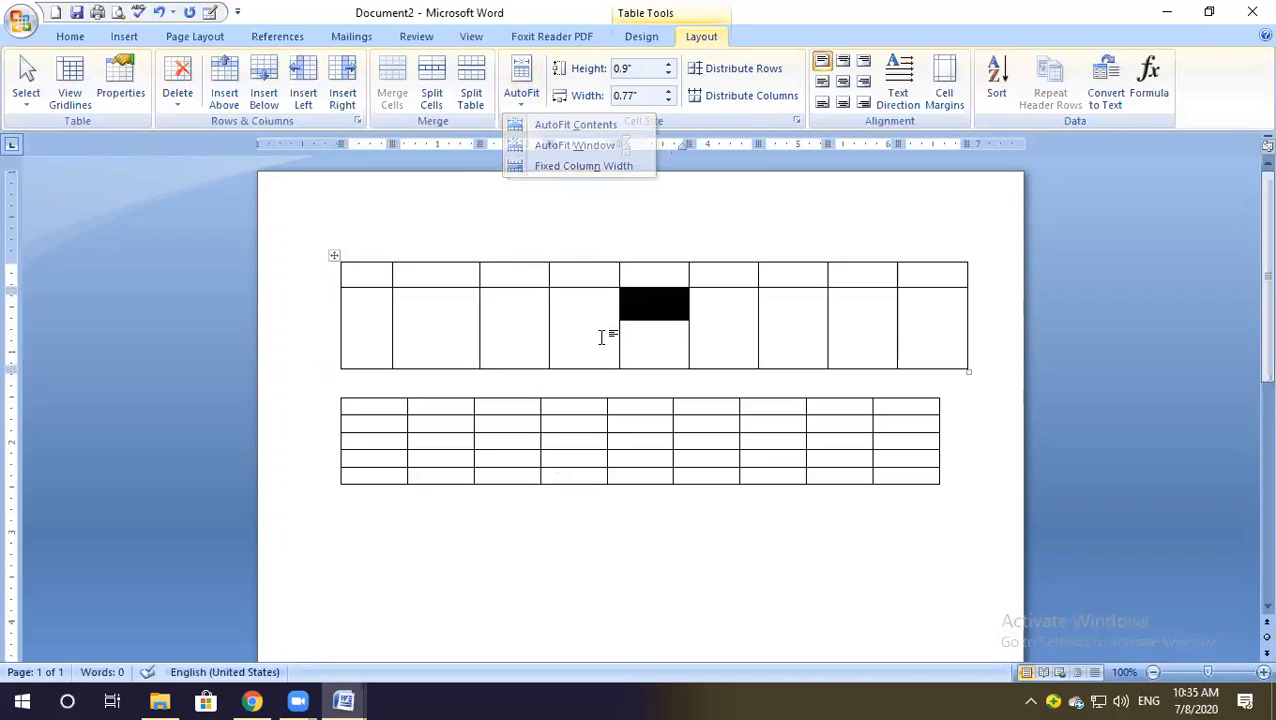
Shrink the second table until its columns are about 0.54" wide and select the whole table.
scroll(465, 508, down, 1)
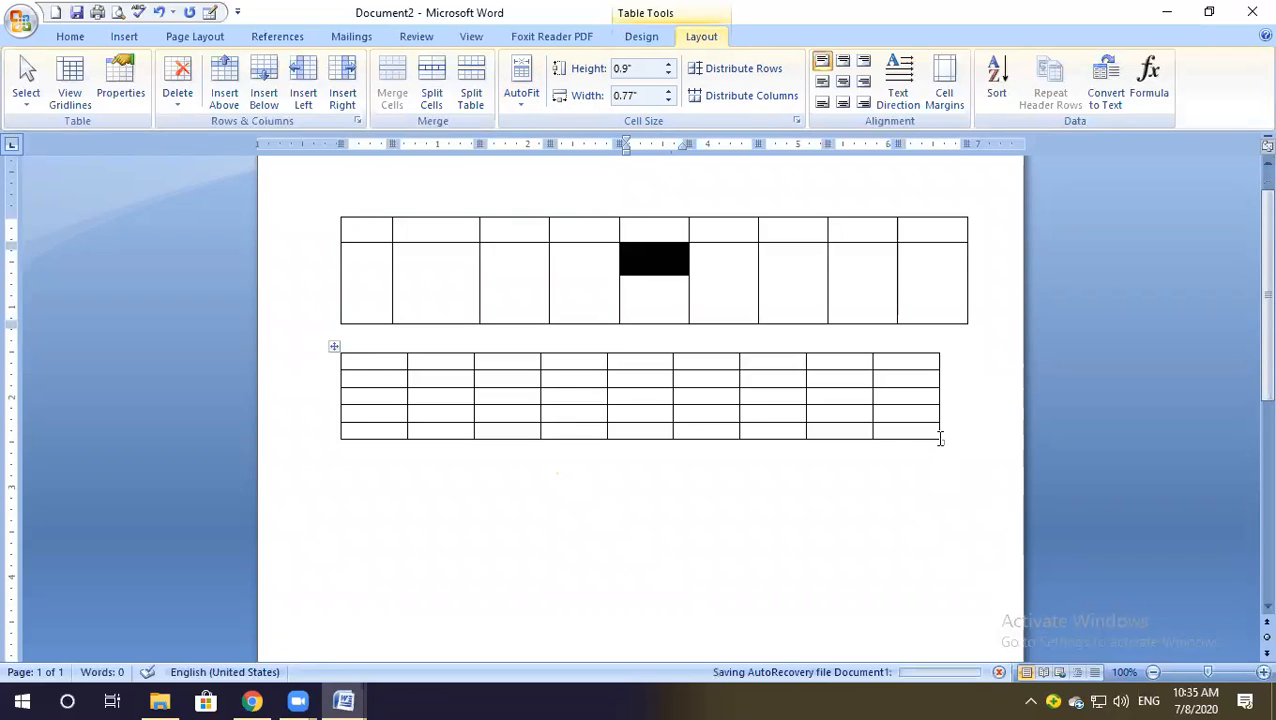
drag(940, 437, 778, 440)
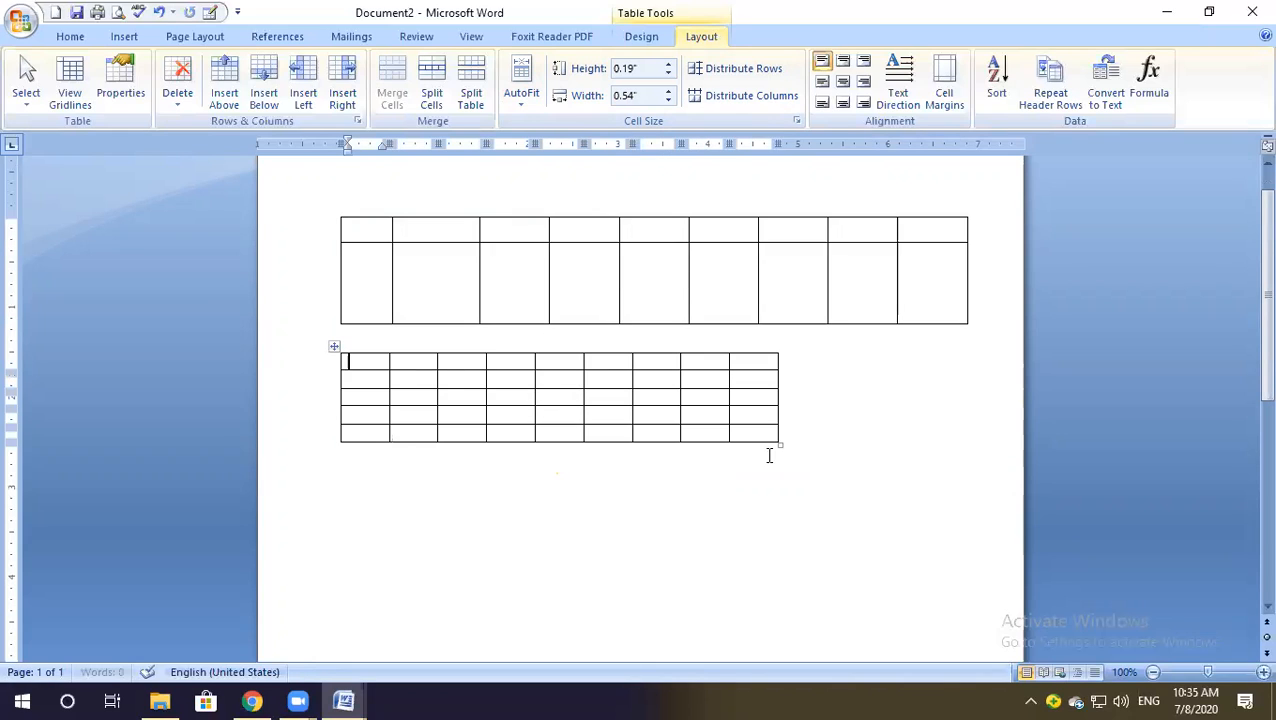
click(333, 344)
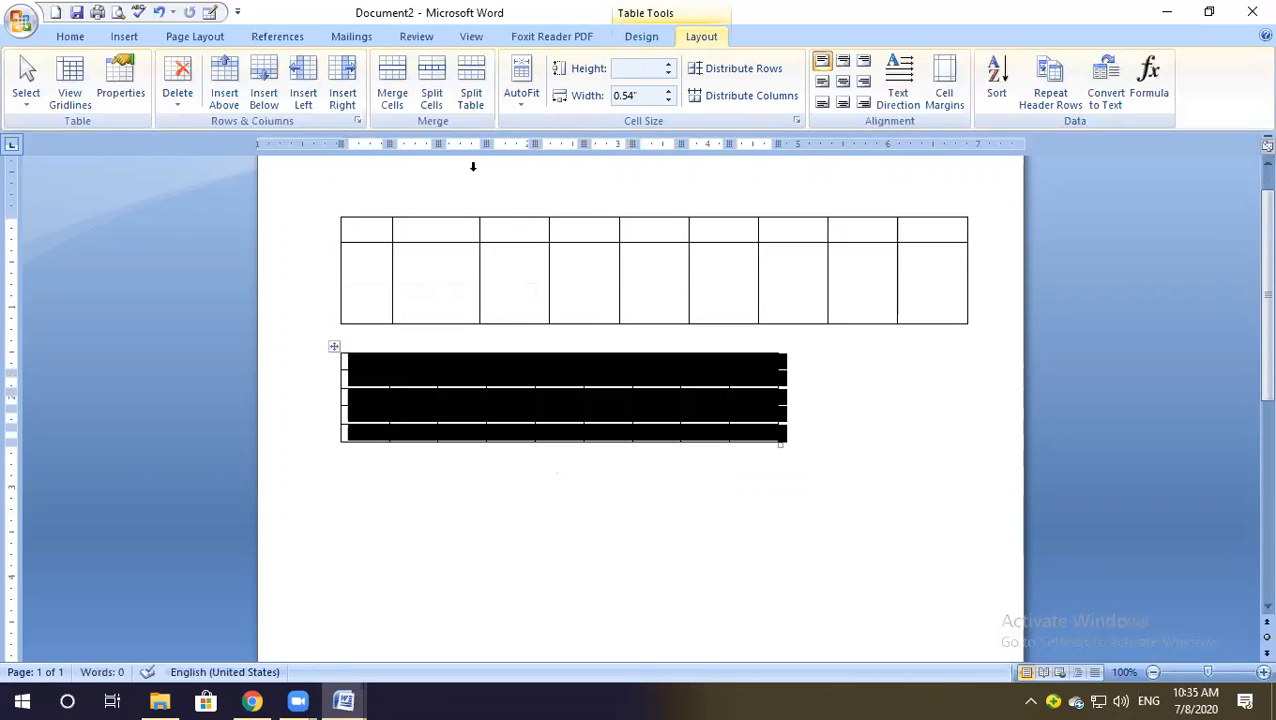
Shrink the second table's columns to fit their contents with AutoFit Contents and apply the option once more.
click(520, 100)
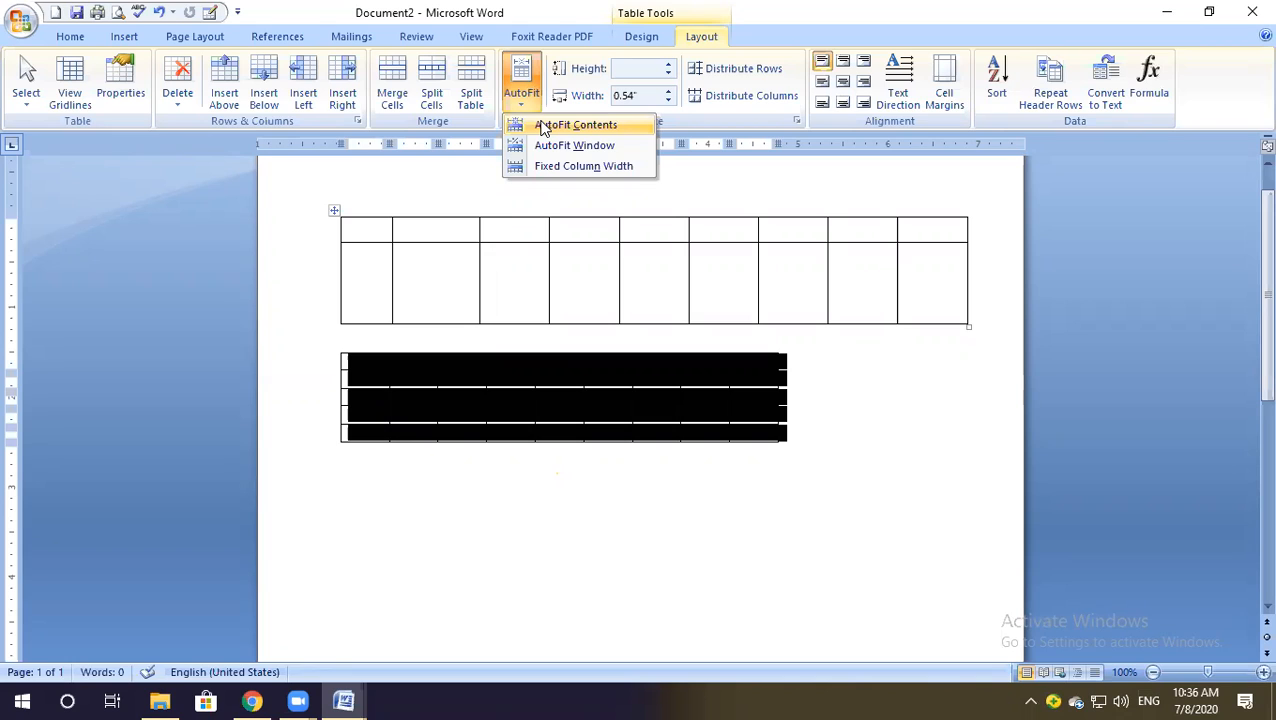
click(560, 126)
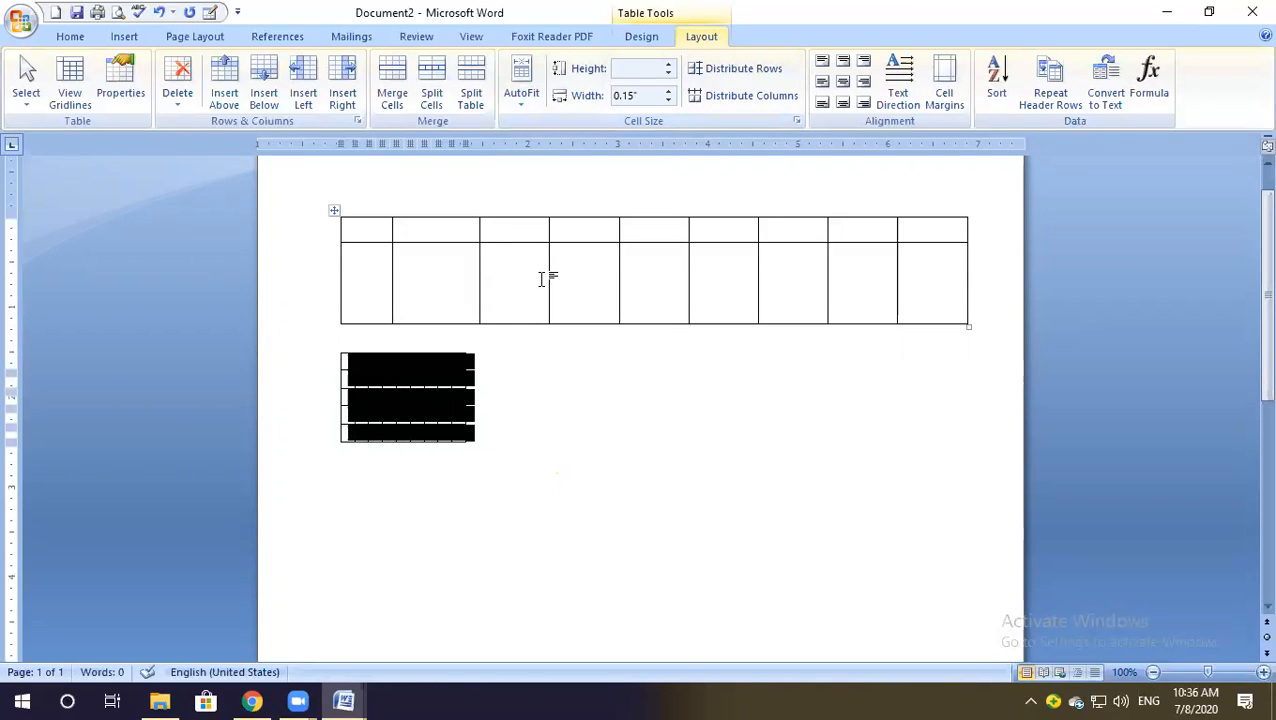
click(535, 513)
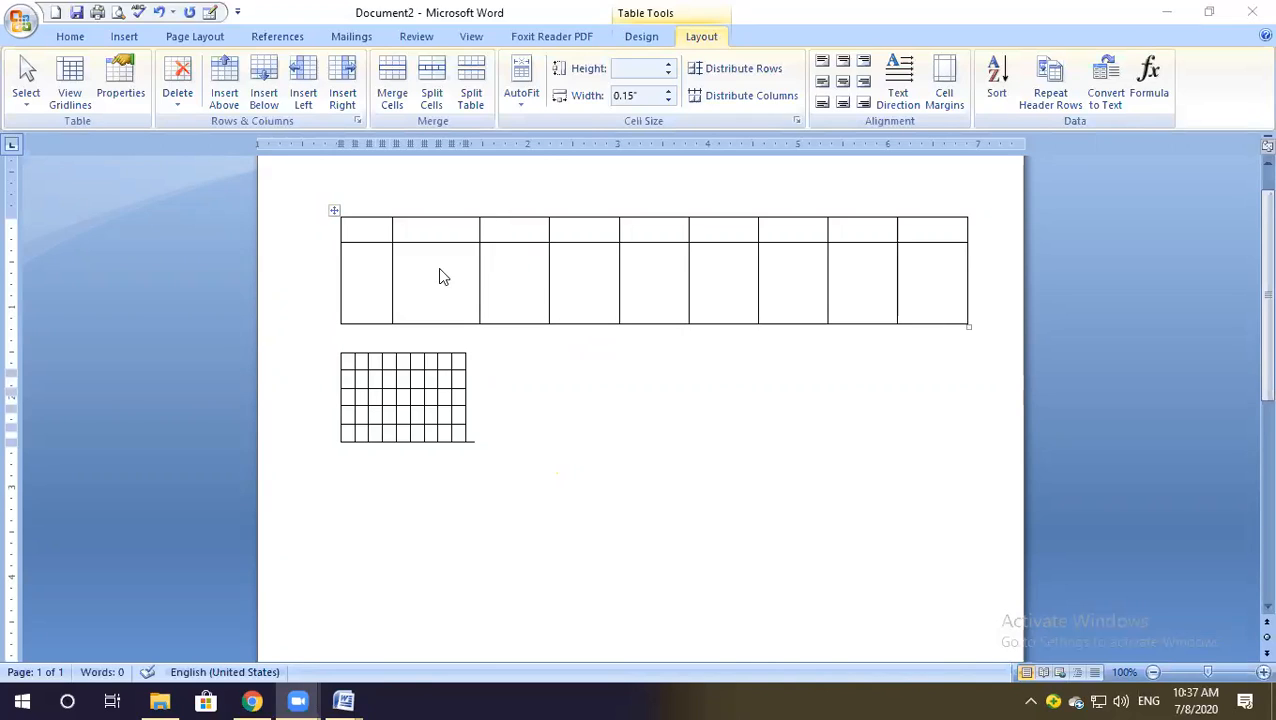
click(334, 346)
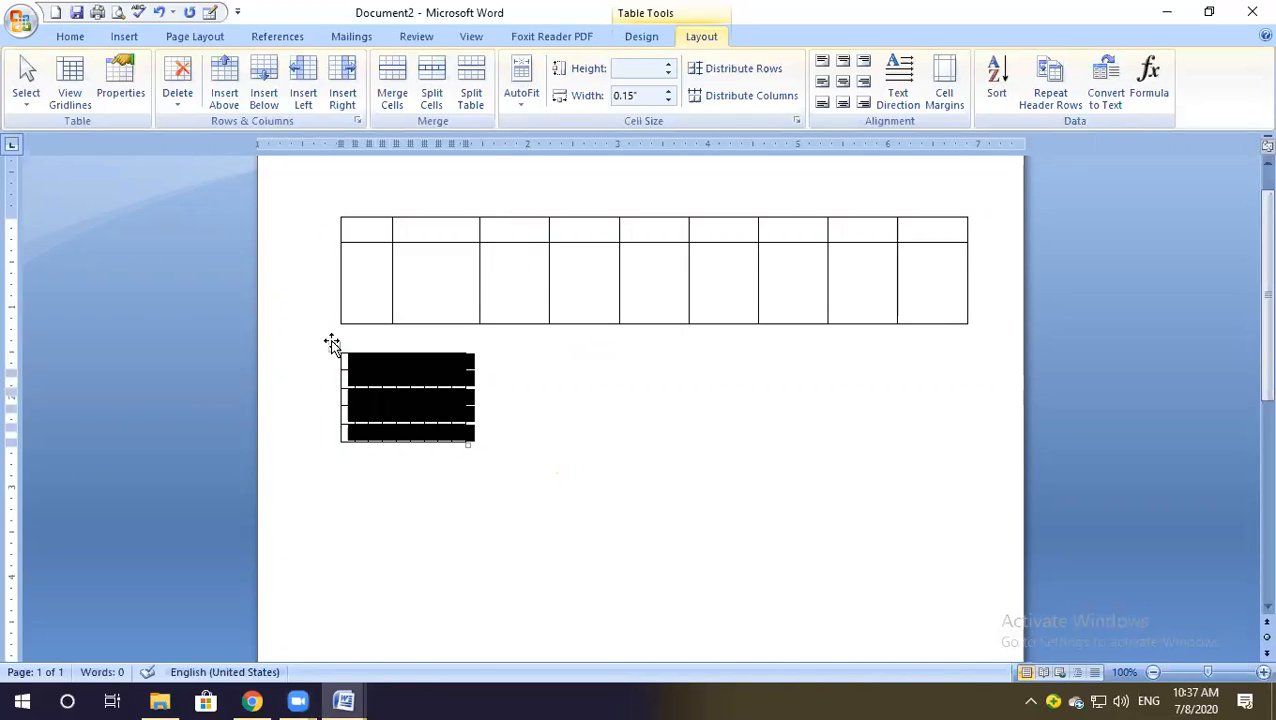
click(521, 92)
click(567, 128)
click(588, 390)
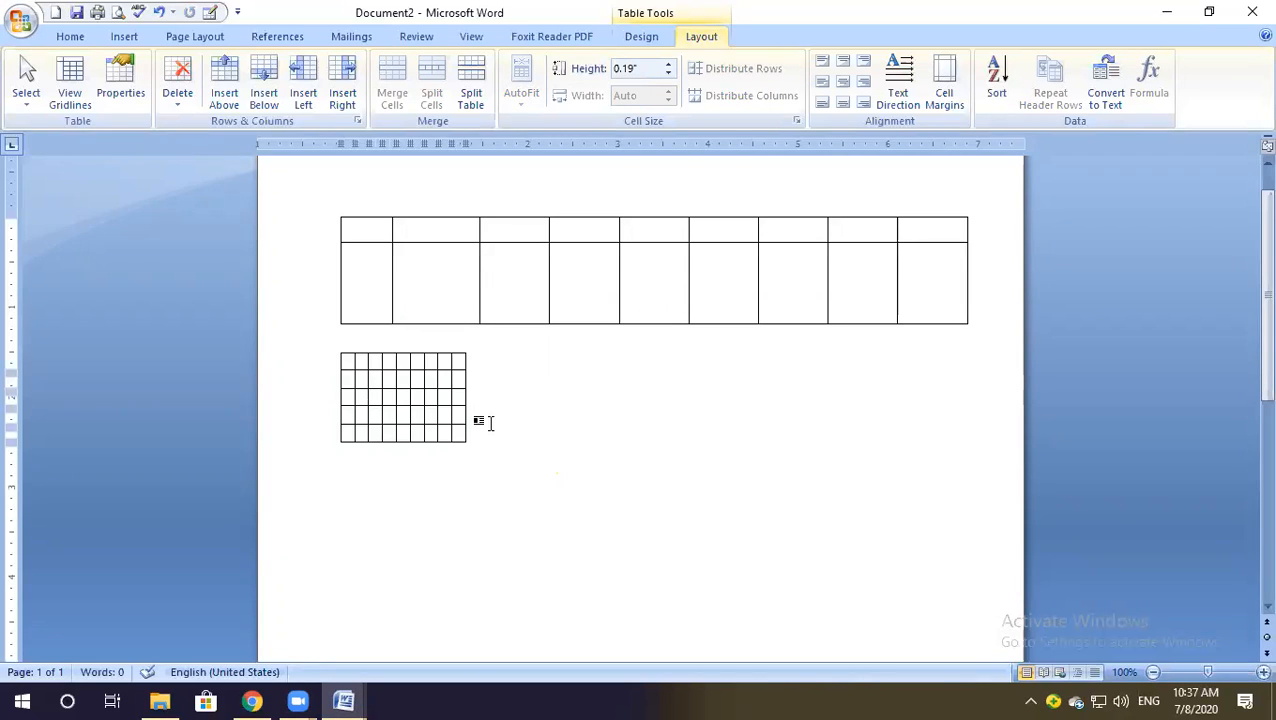
Enter the headings Name, Father Name, Mobile and Class in the first four cells of the second table's top row.
click(345, 363)
text(Name)
key(Tab)
text(Father N)
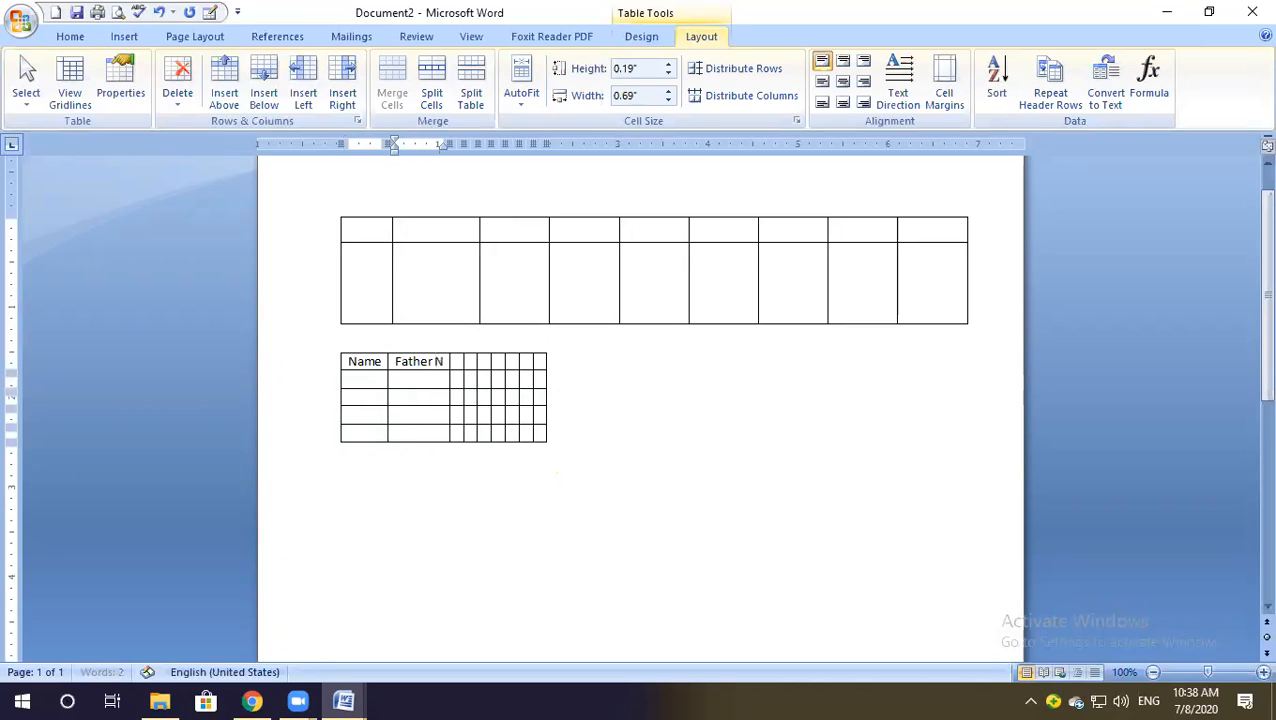
text(ame)
key(Tab)
text(Mobile)
key(Tab)
text(Class)
key(Tab)
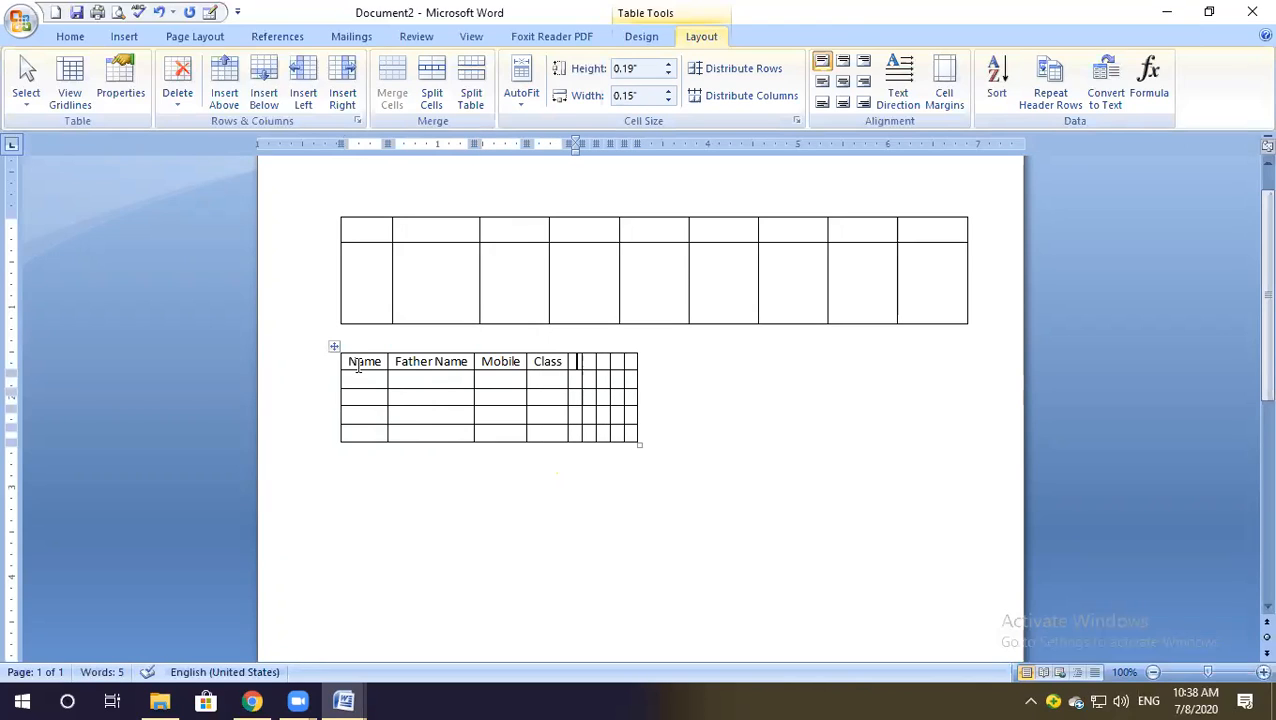
Continue the second table's header row with the headings Timing, Topic and Progress.
text(timing)
key(Tab)
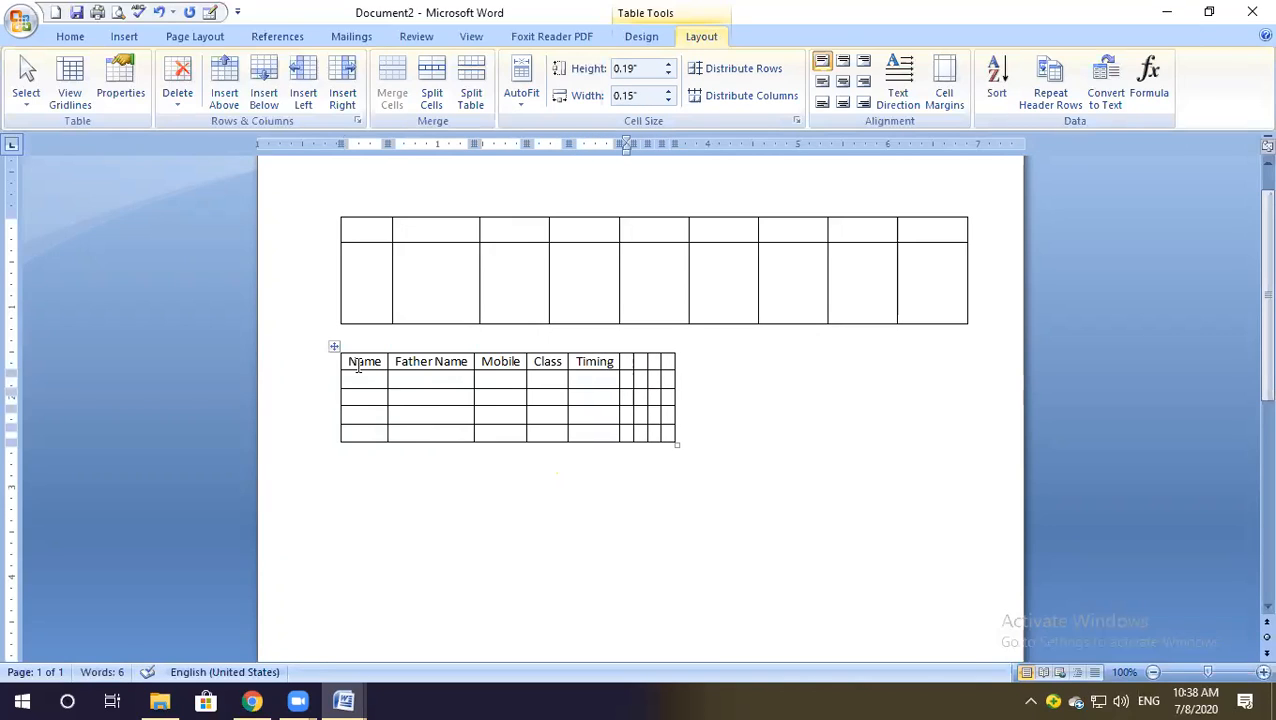
text(Topic)
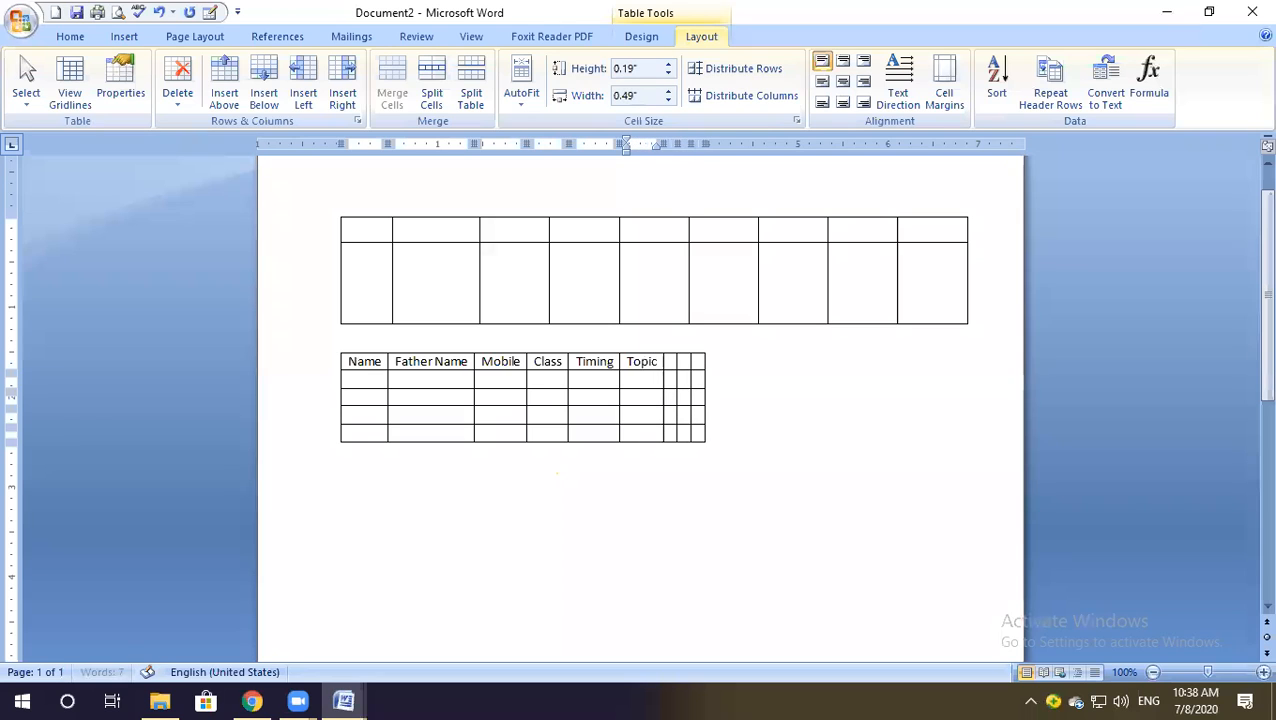
key(Tab)
text(Progress)
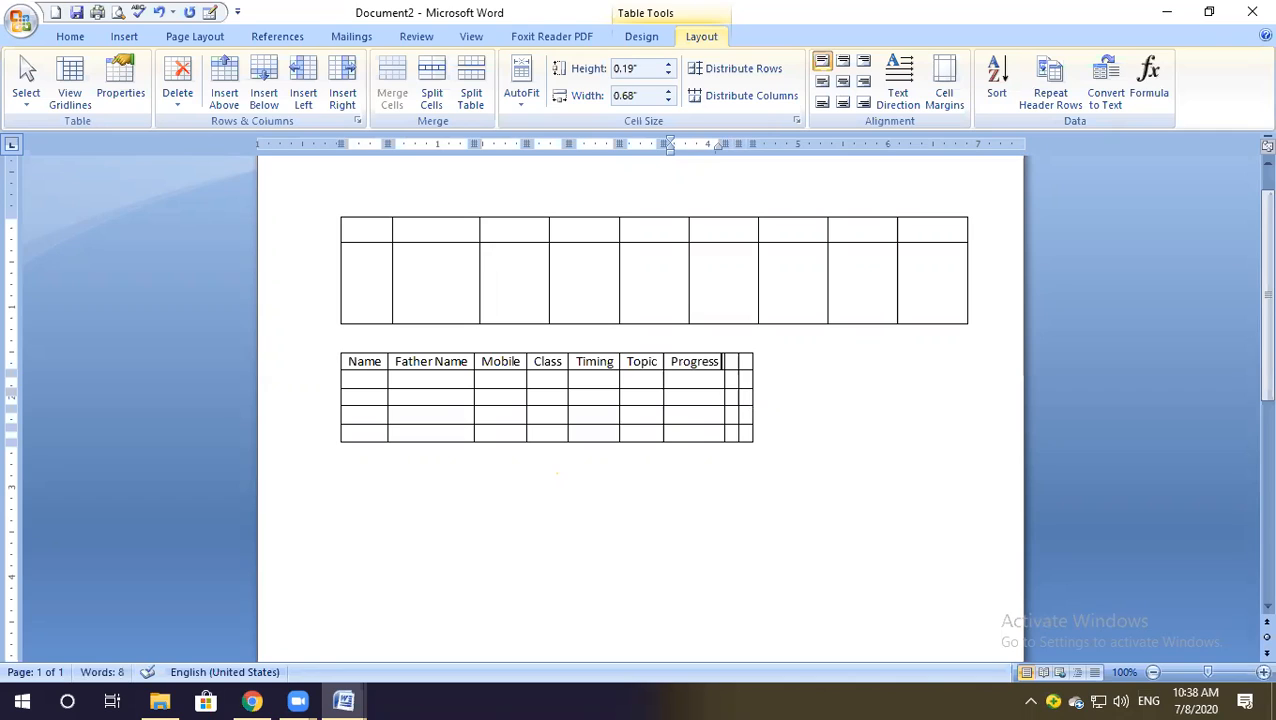
Delete the two empty columns after Progress and apply AutoFit Contents to the whole second table.
drag(740, 361, 749, 438)
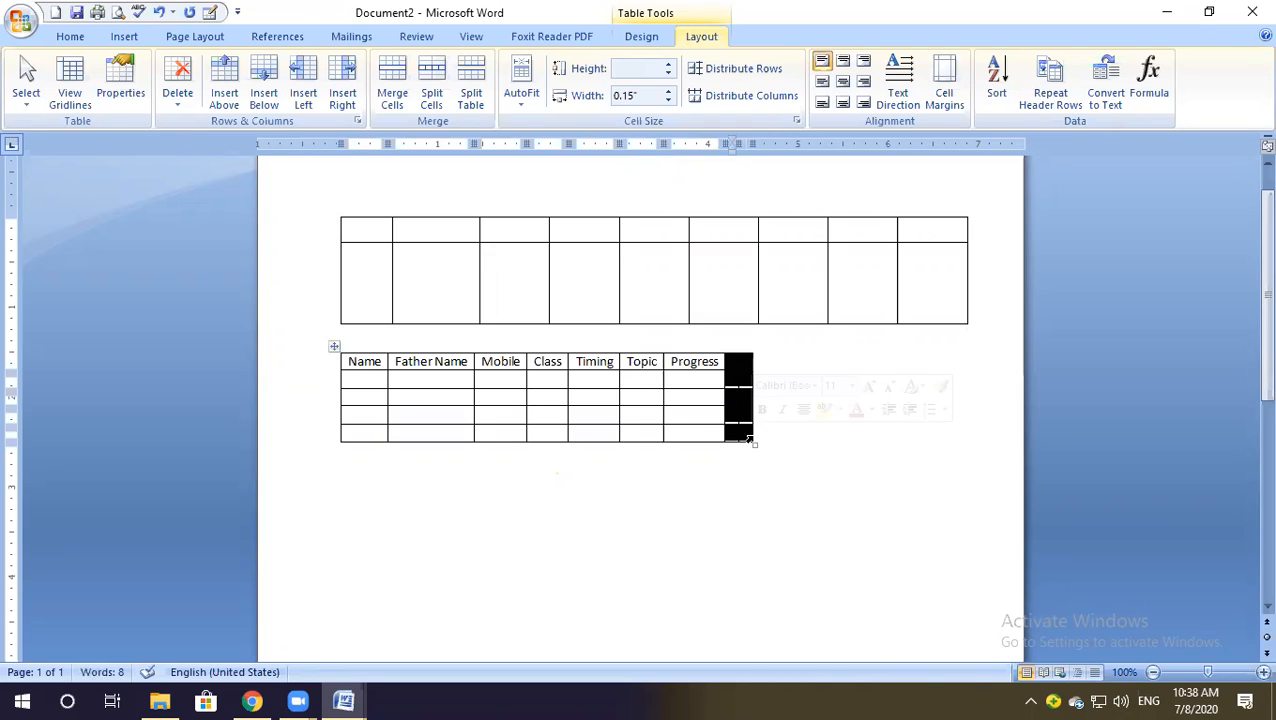
key(BackSpace)
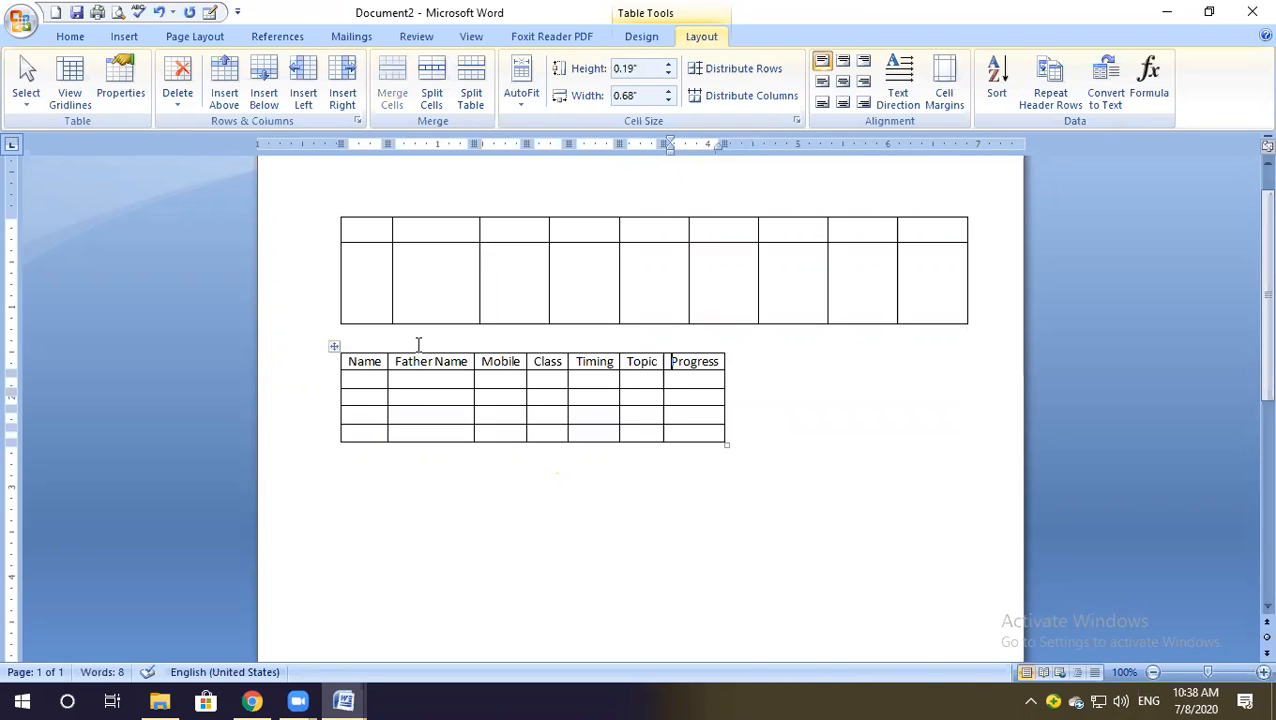
click(334, 346)
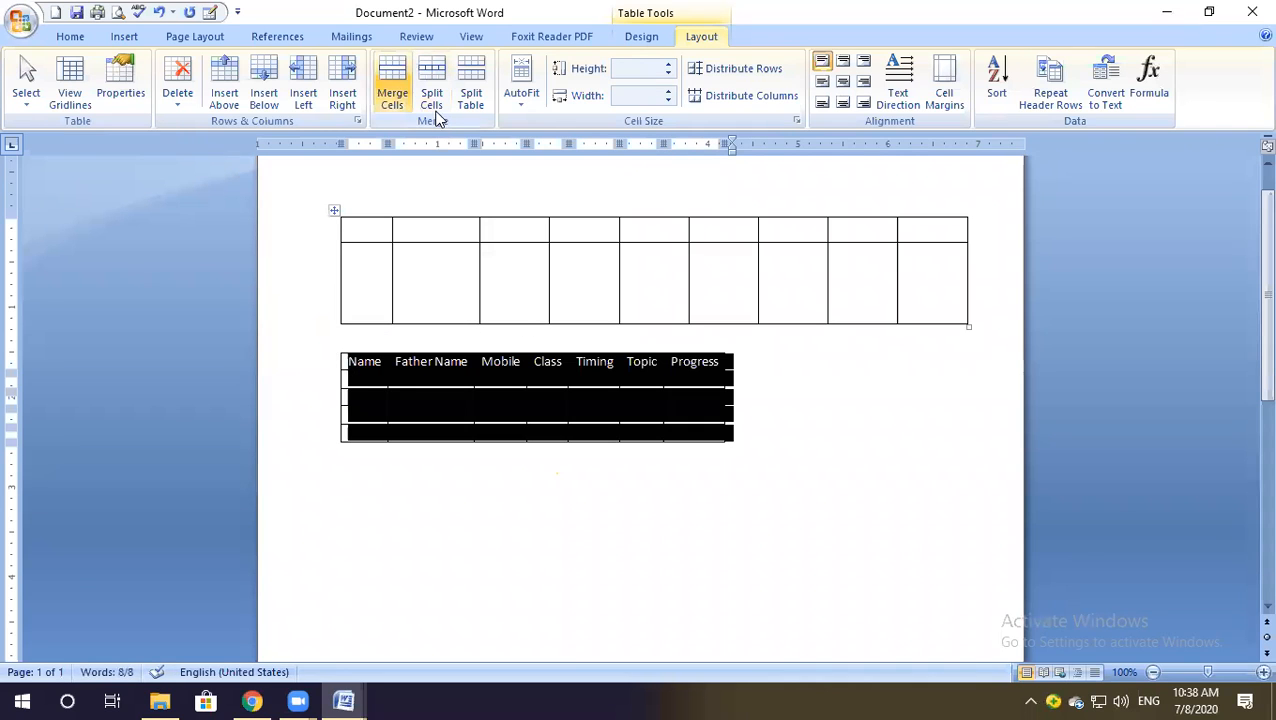
click(521, 100)
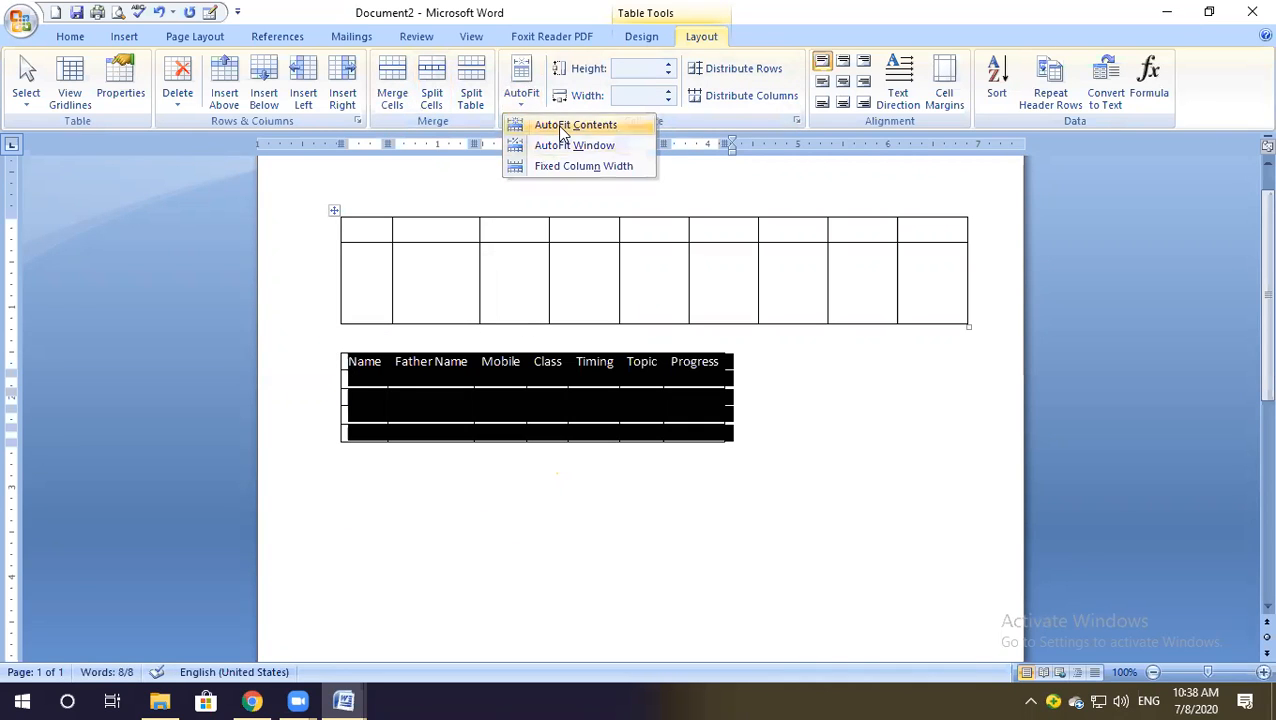
click(561, 127)
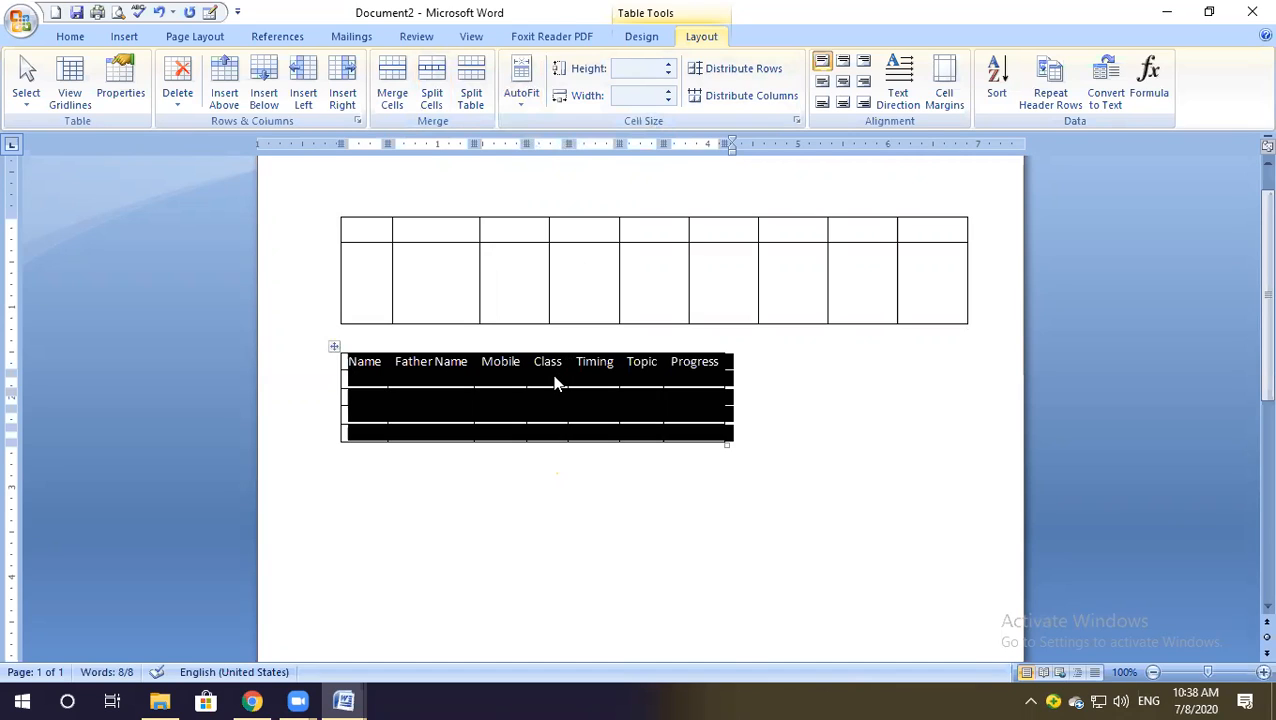
click(557, 383)
Enlarge the text of the second table's header row in increments until Father Name wraps onto two lines.
drag(347, 362, 701, 373)
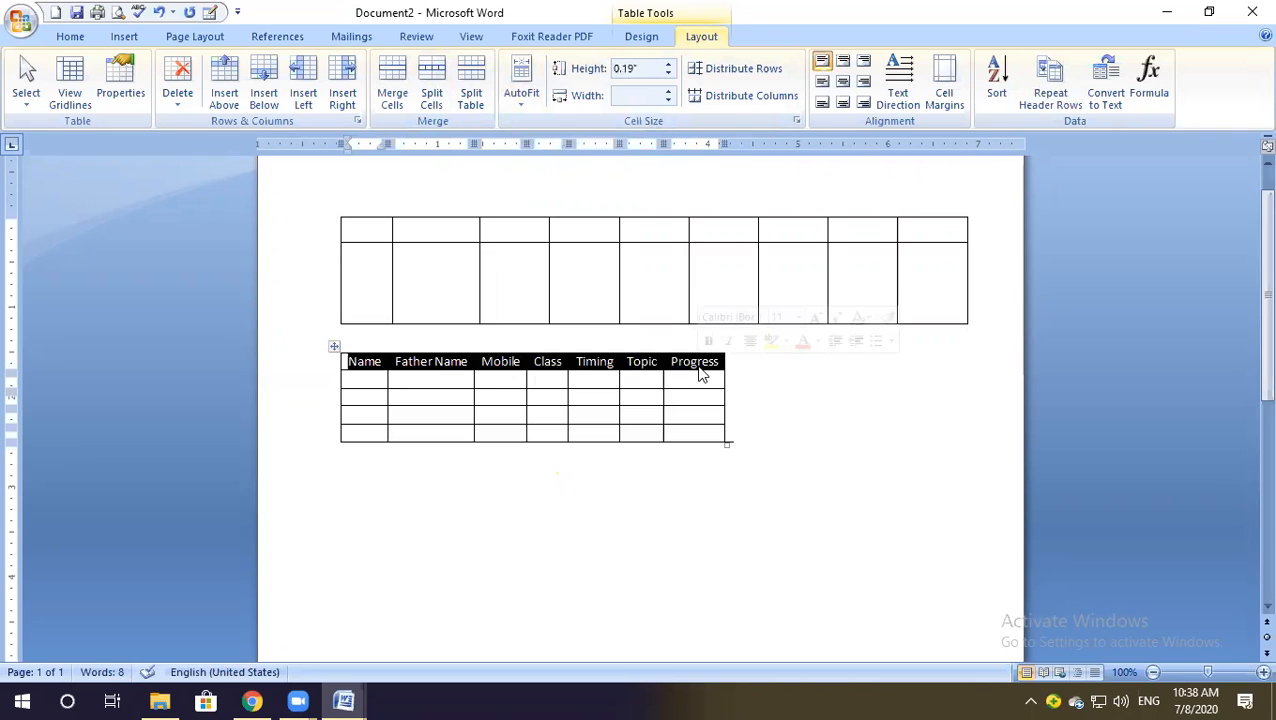
key(ctrl+bracketright)
key(ctrl+bracketright)
key(ctrl+bracketright)
key(ctrl+bracketright)
key(ctrl+bracketright)
key(ctrl+bracketright)
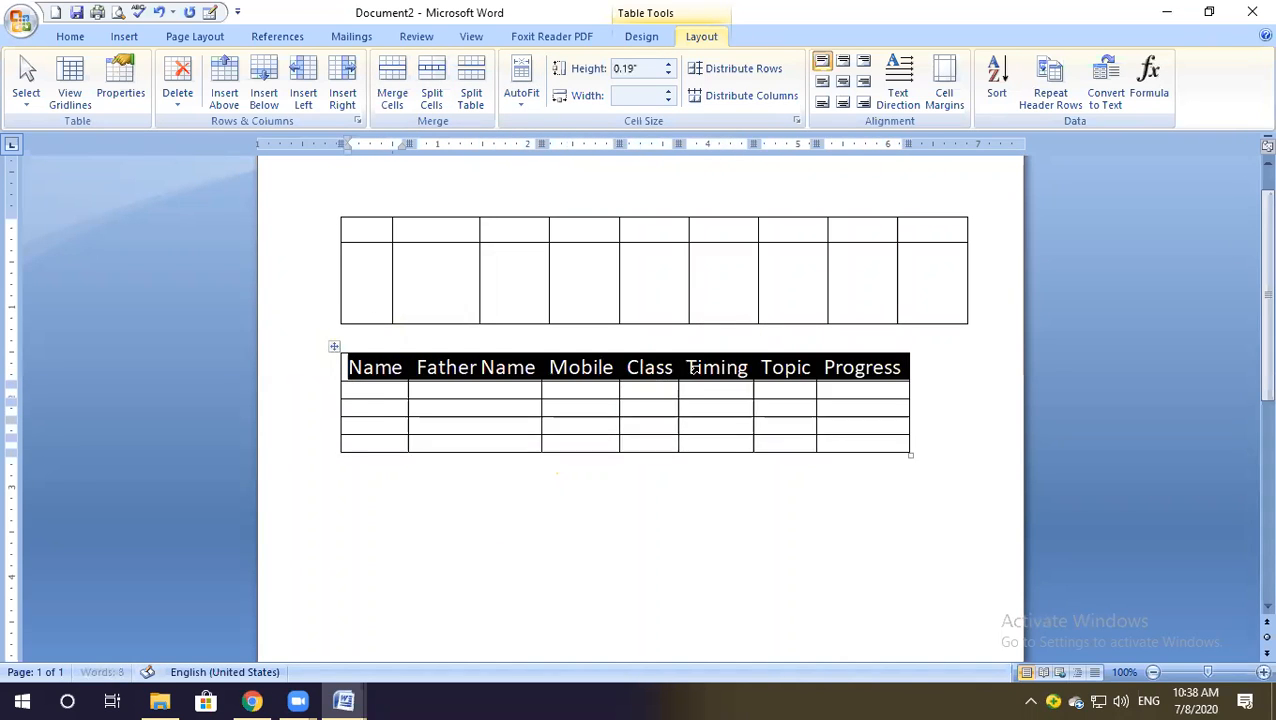
key(ctrl+bracketright)
key(ctrl+bracketright)
key(ctrl+bracketright)
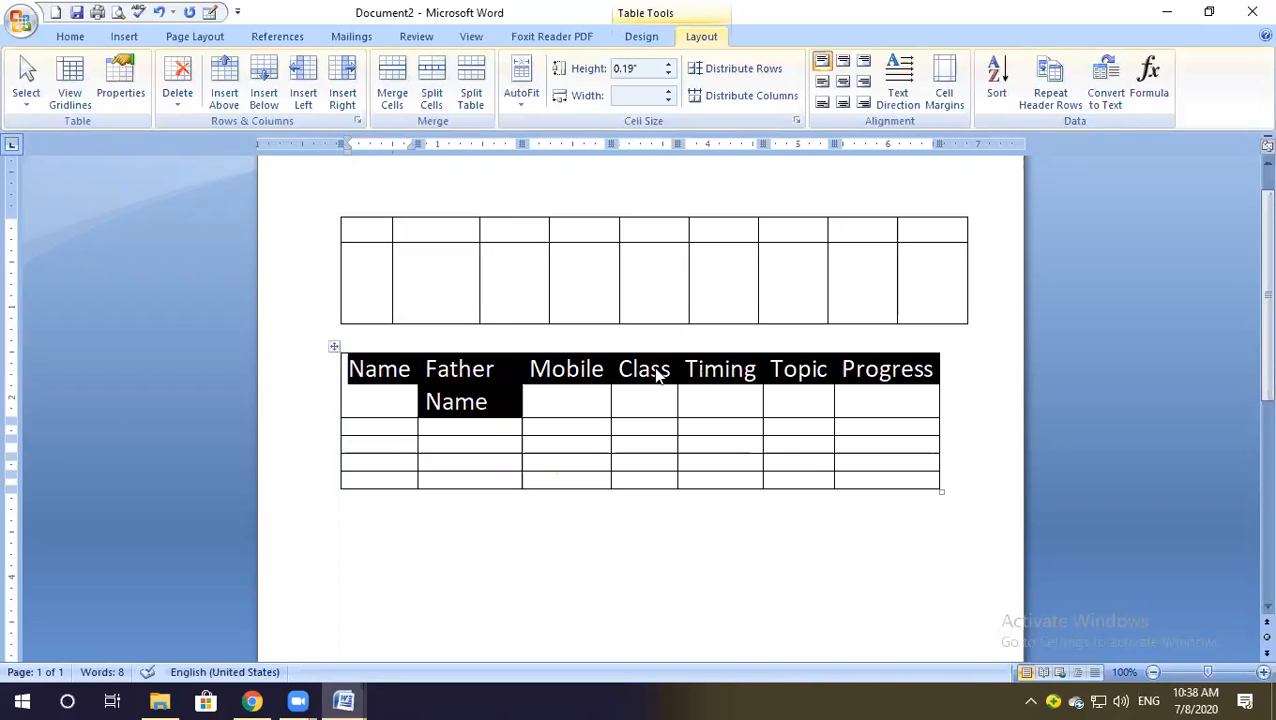
Apply AutoFit Window to the second table, followed by Fixed Column Width.
click(523, 100)
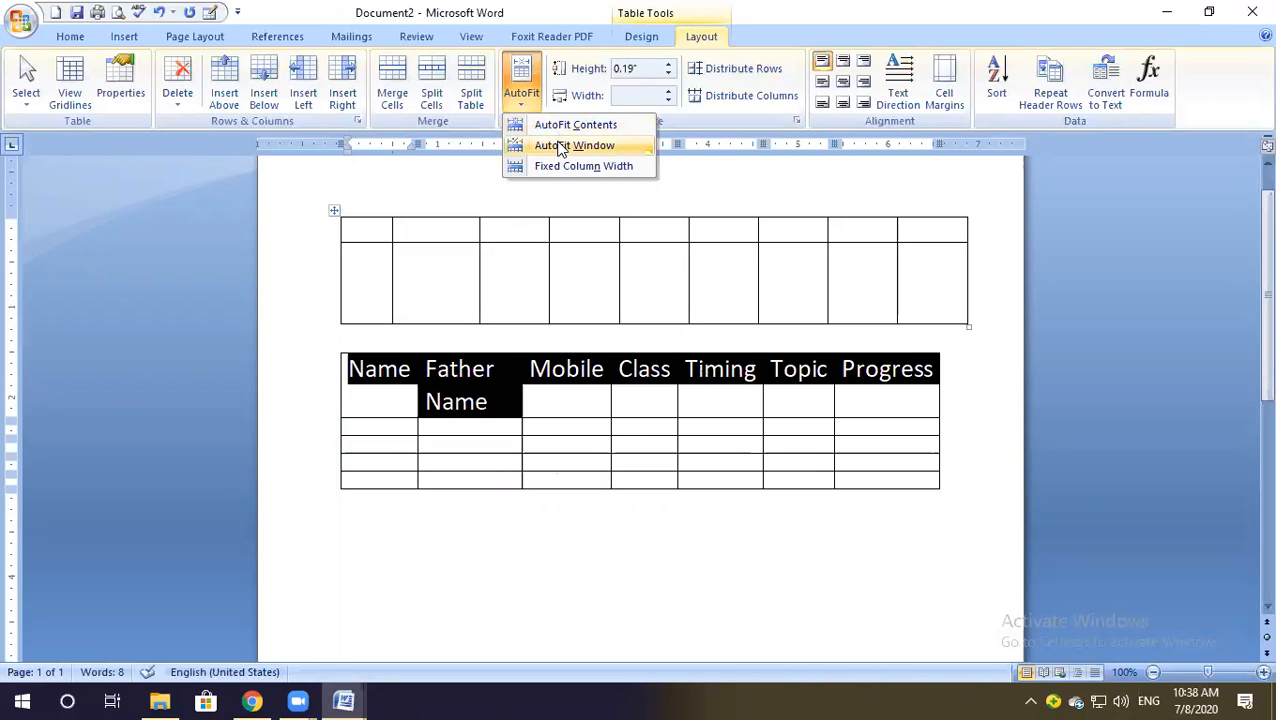
click(560, 148)
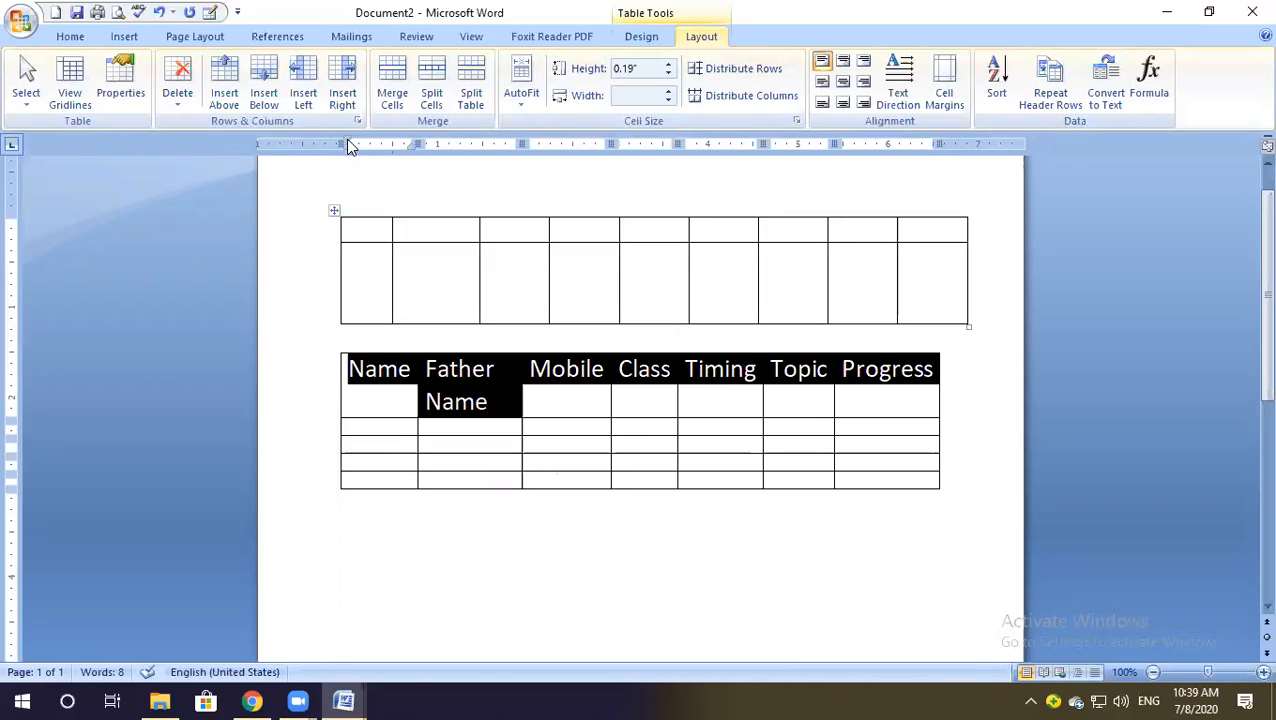
click(516, 101)
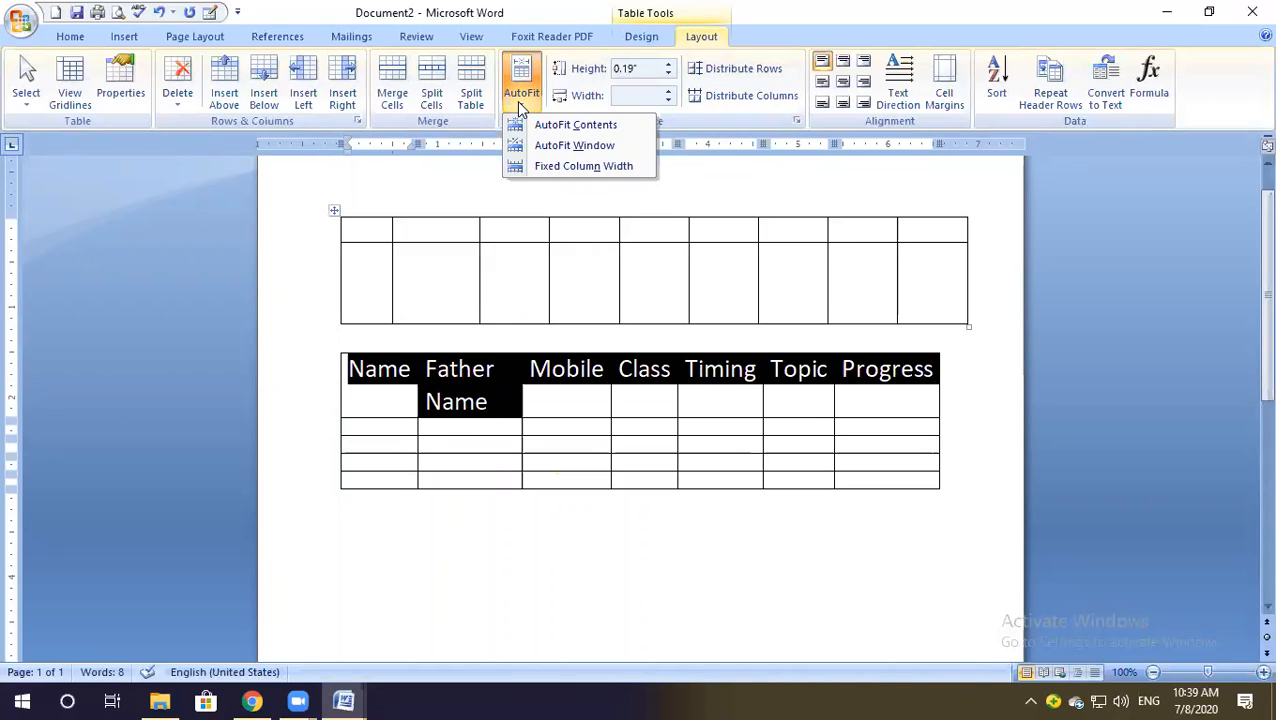
click(558, 168)
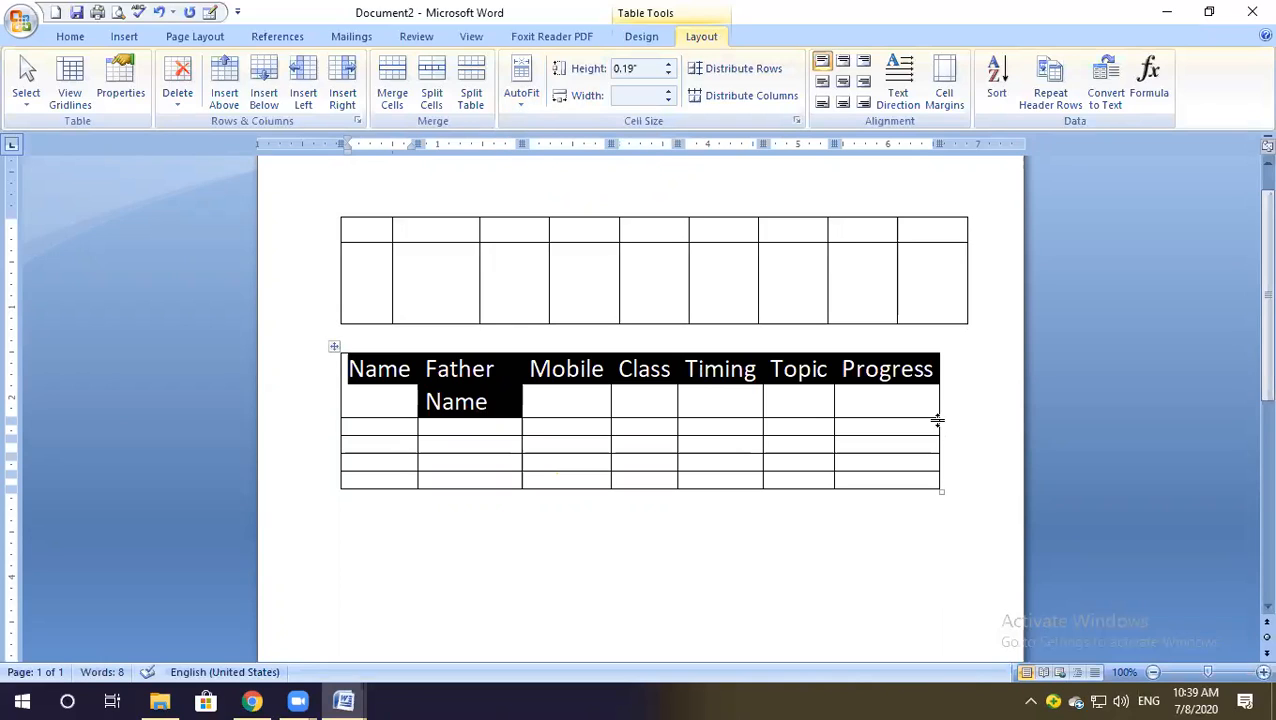
Widen the Progress column until the second table's right edge roughly lines up with the first table's, and apply Fixed Column Width.
drag(937, 404, 971, 441)
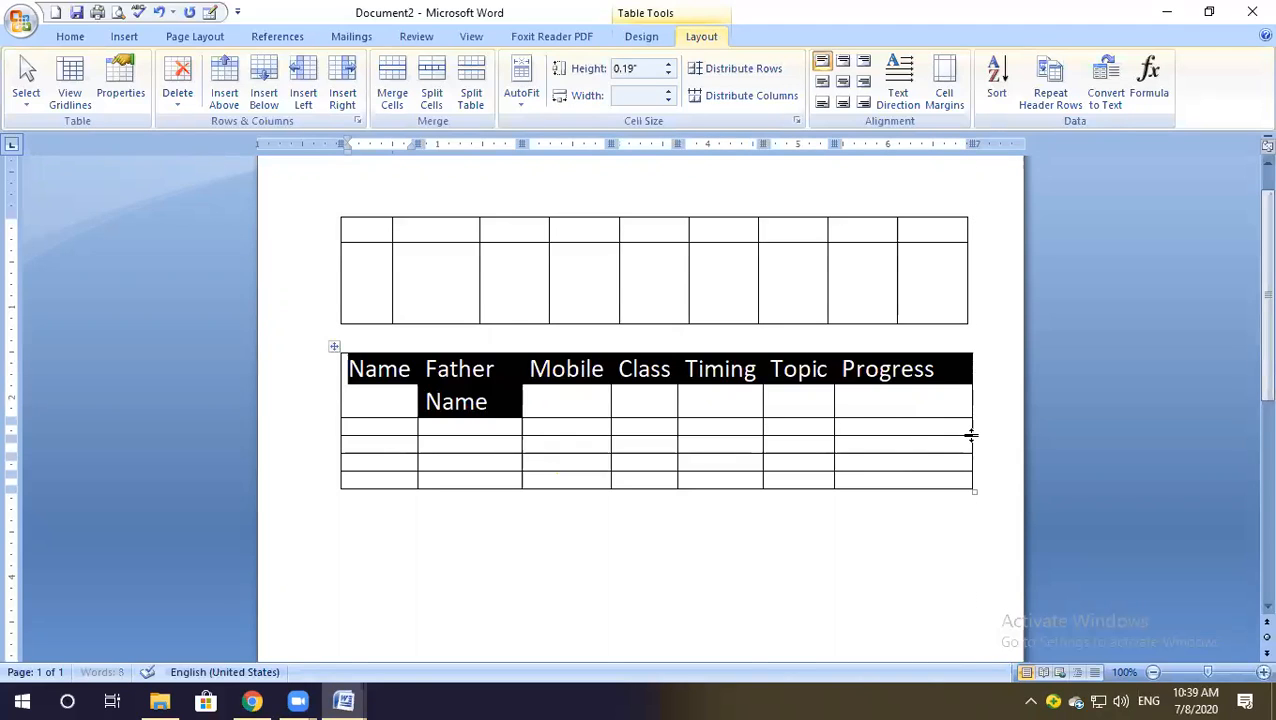
click(513, 101)
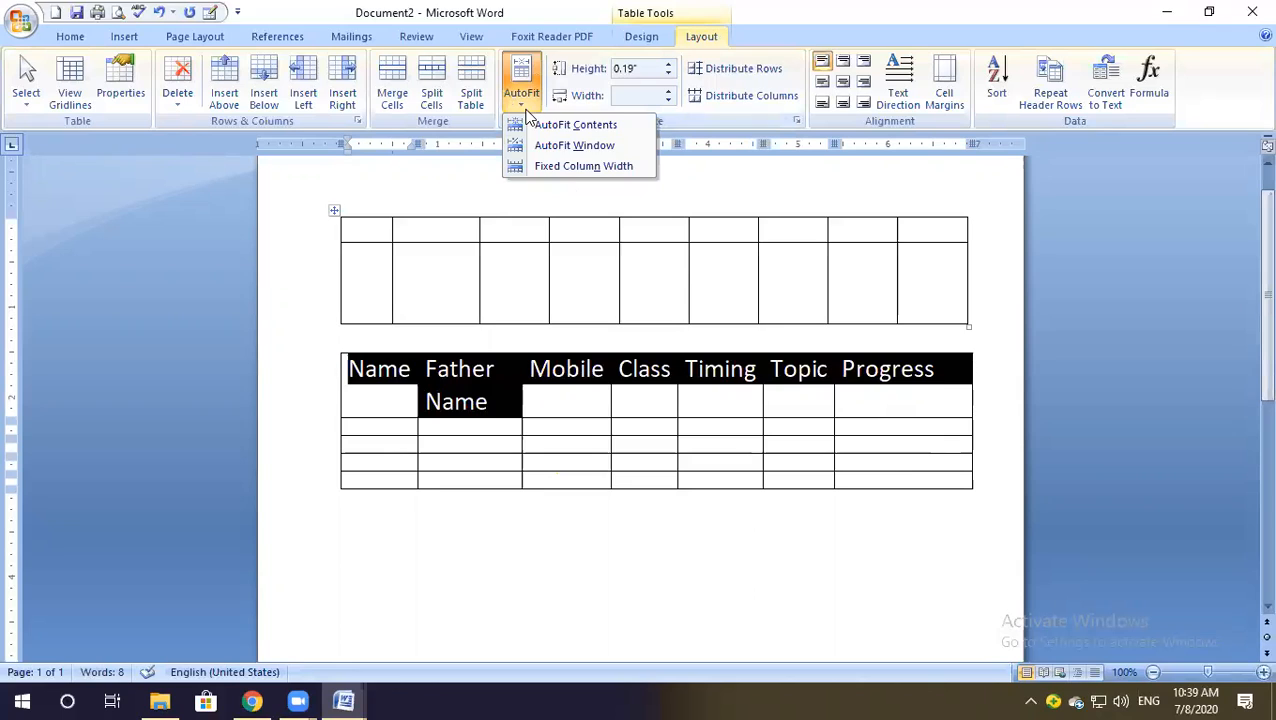
click(563, 164)
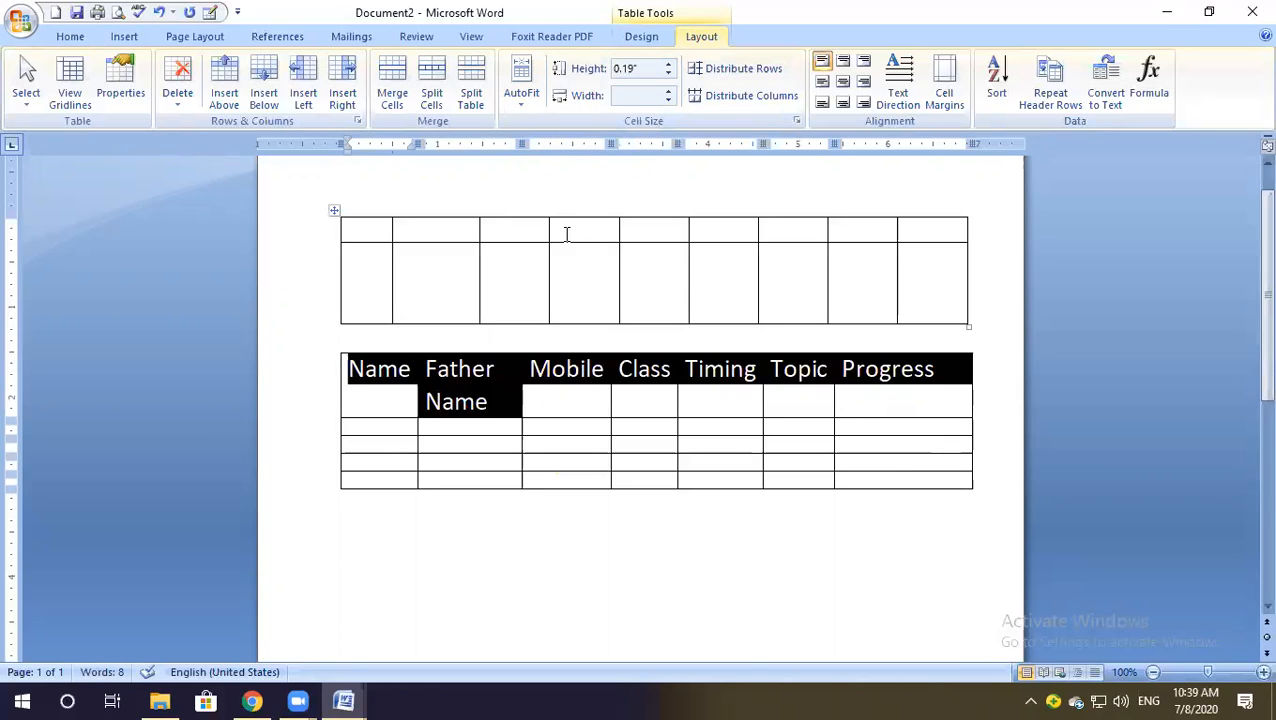
click(566, 213)
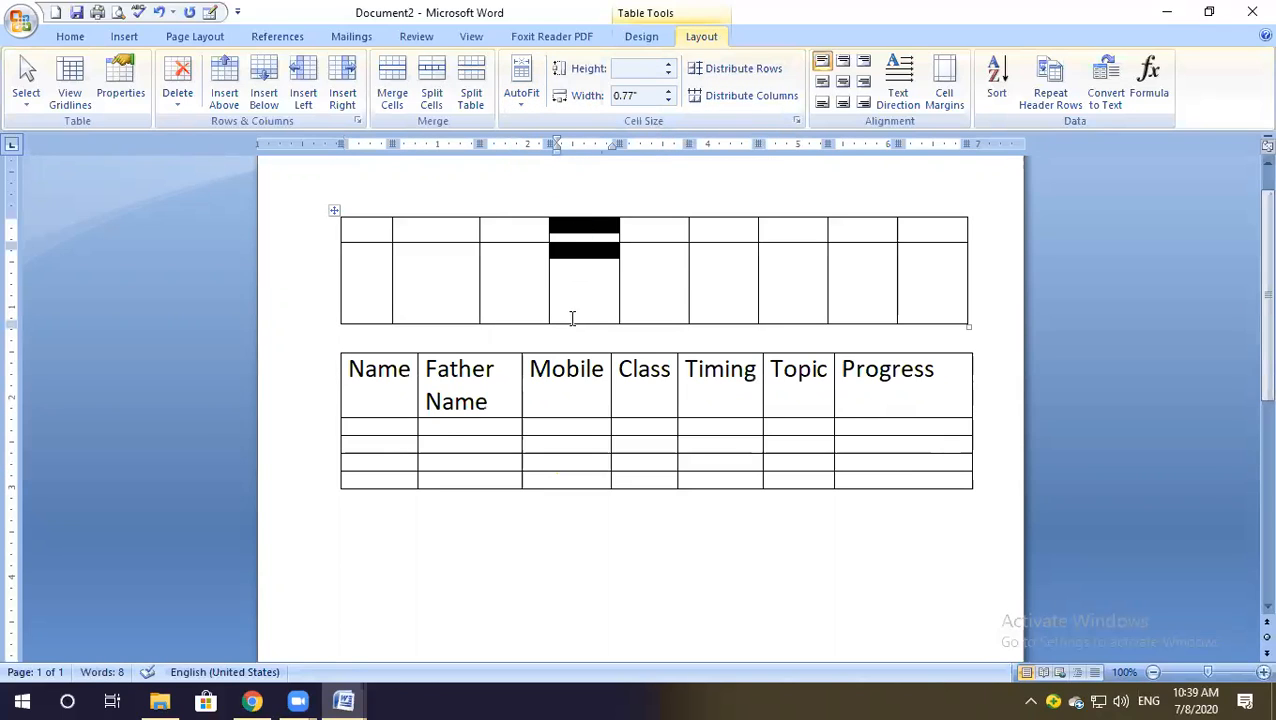
click(572, 310)
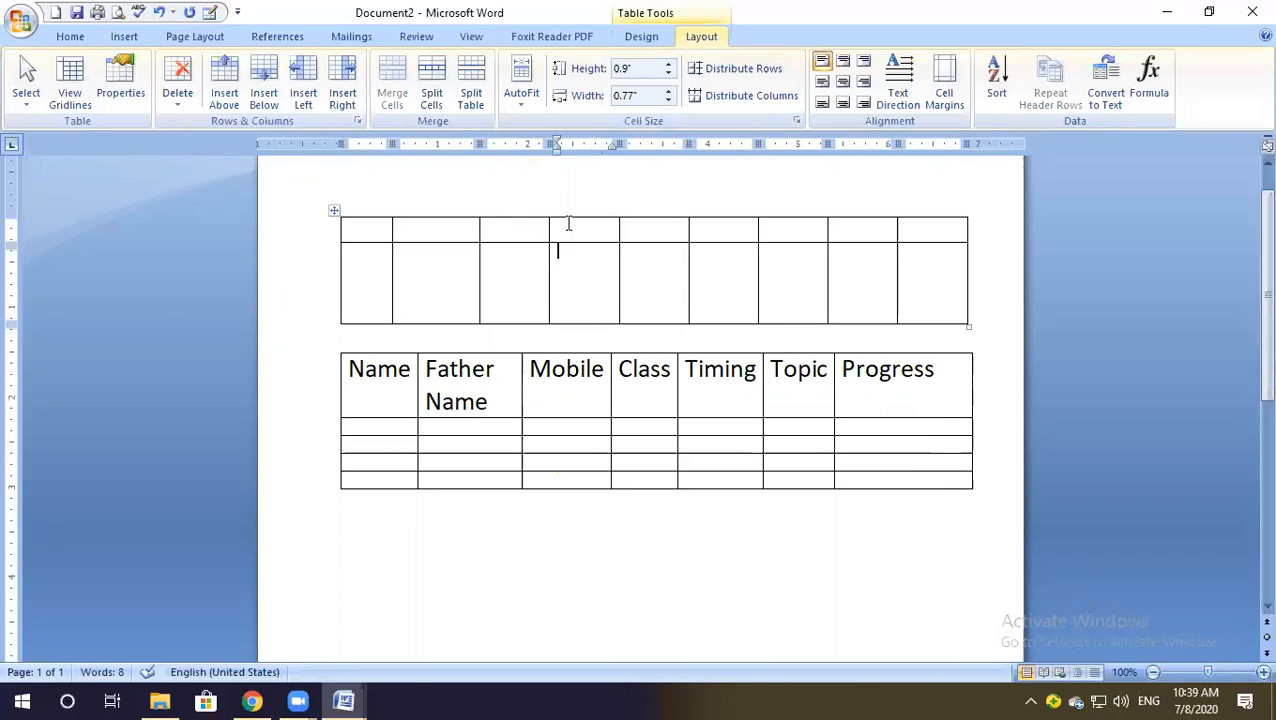
Select the whole second table and apply AutoFit Contents, followed by AutoFit Window.
click(520, 97)
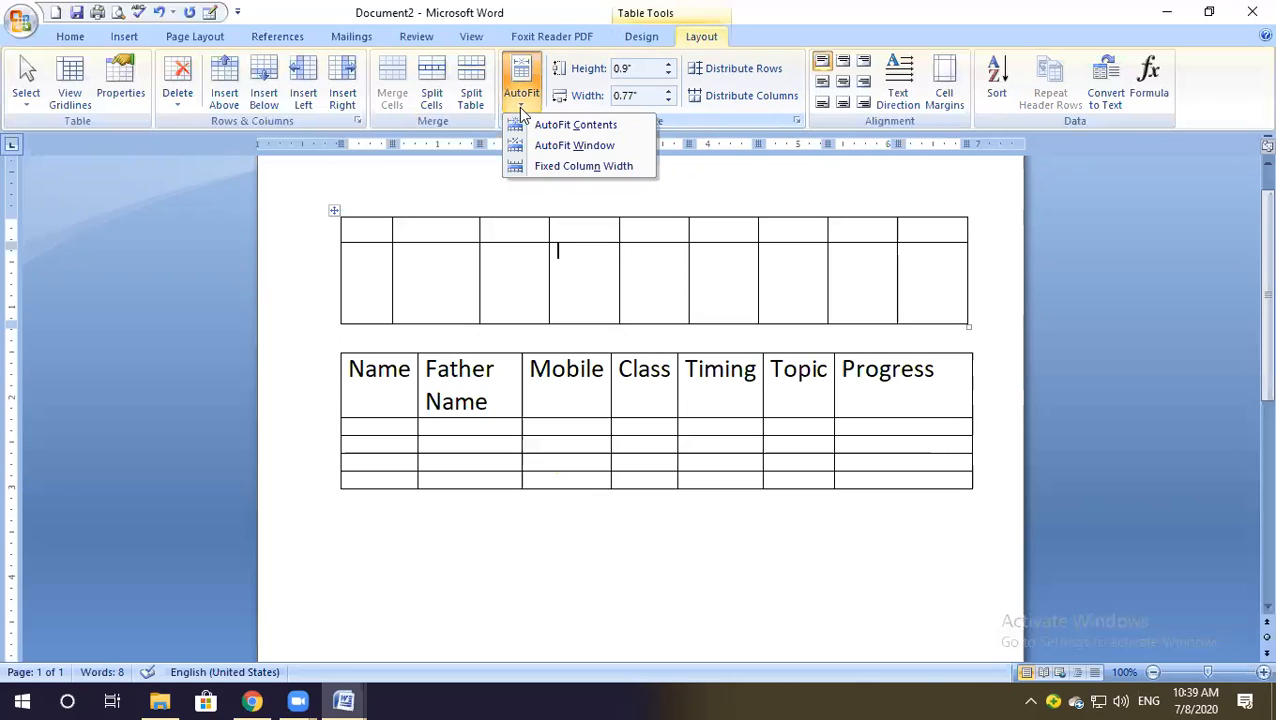
click(336, 350)
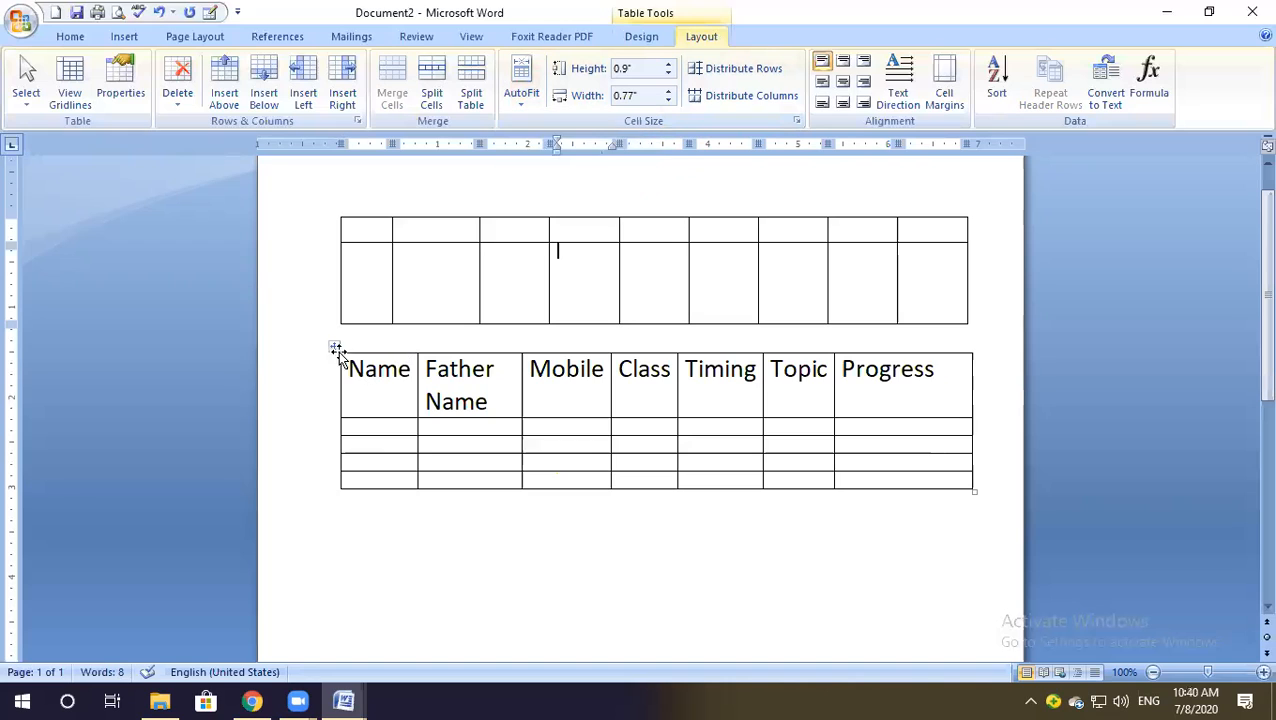
click(336, 350)
click(519, 108)
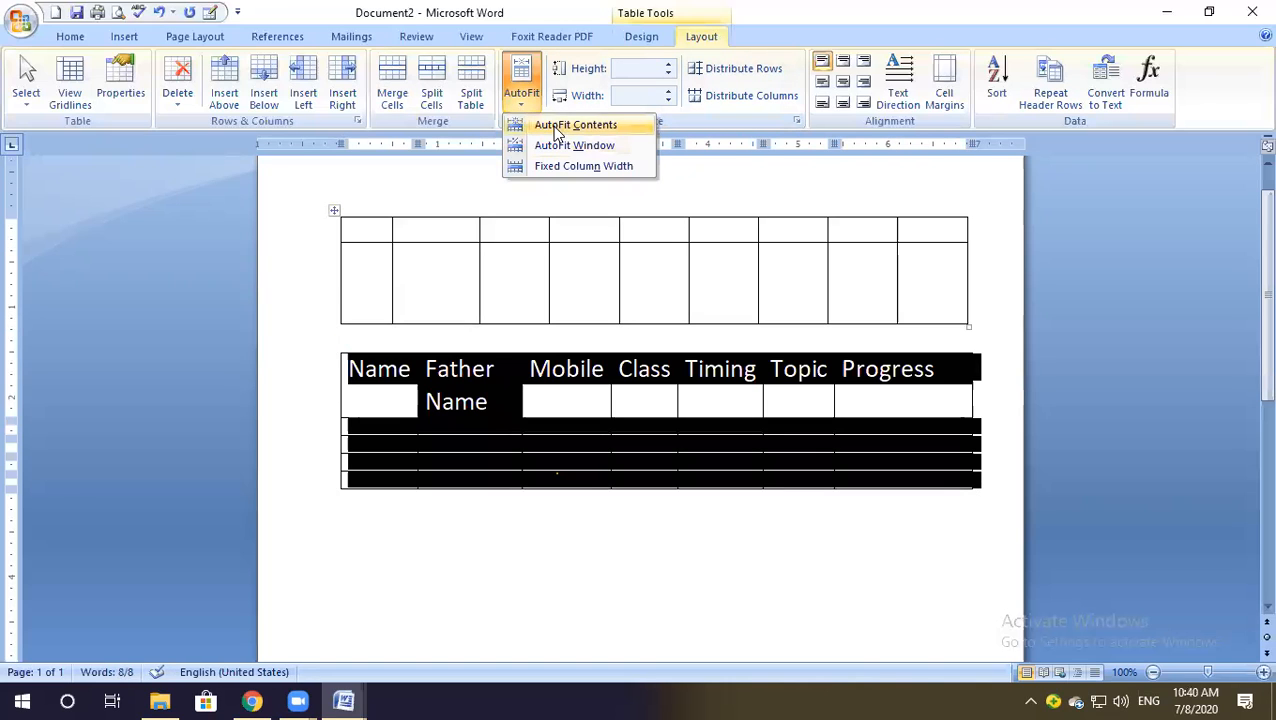
click(541, 124)
click(521, 100)
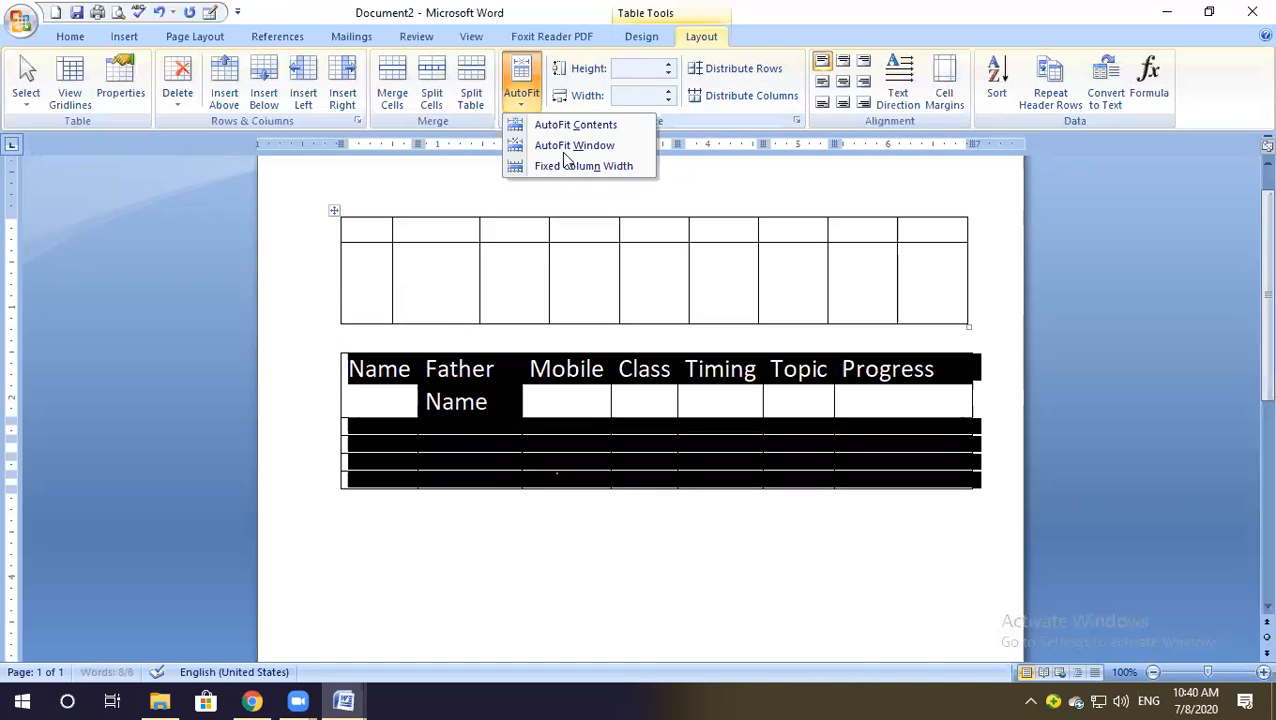
click(571, 145)
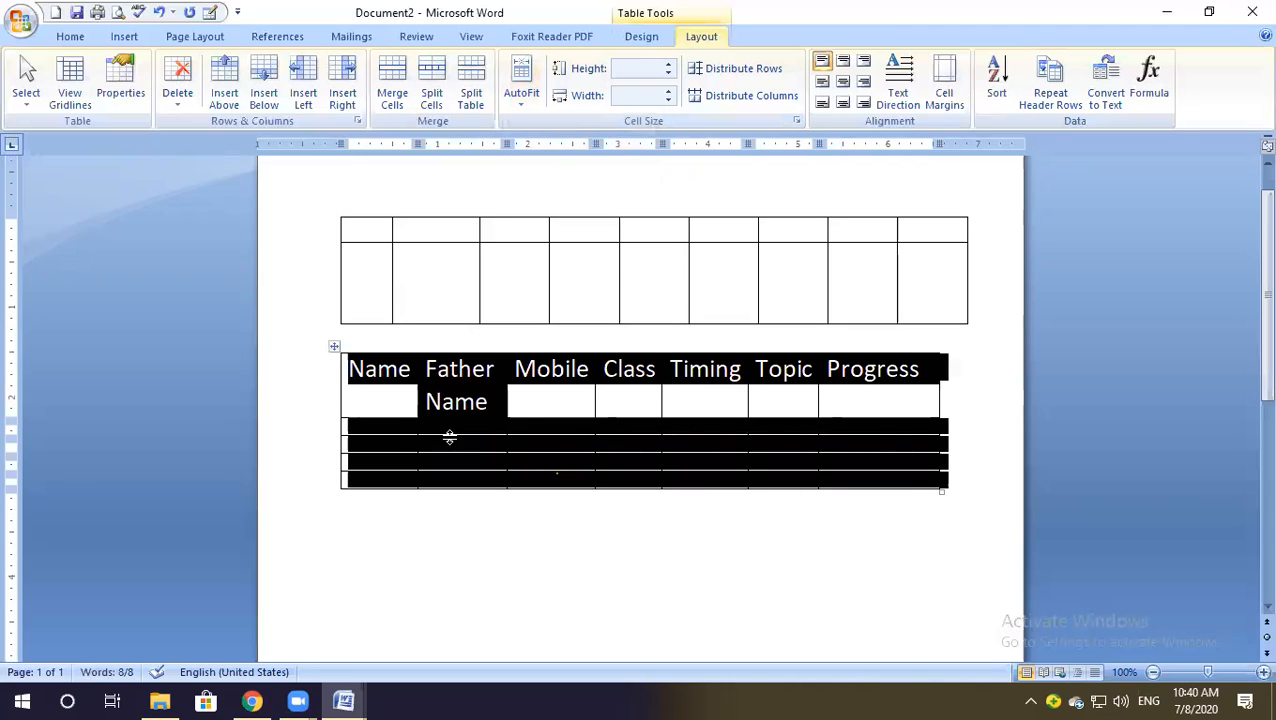
Distribute the second table's rows to equal heights.
click(521, 98)
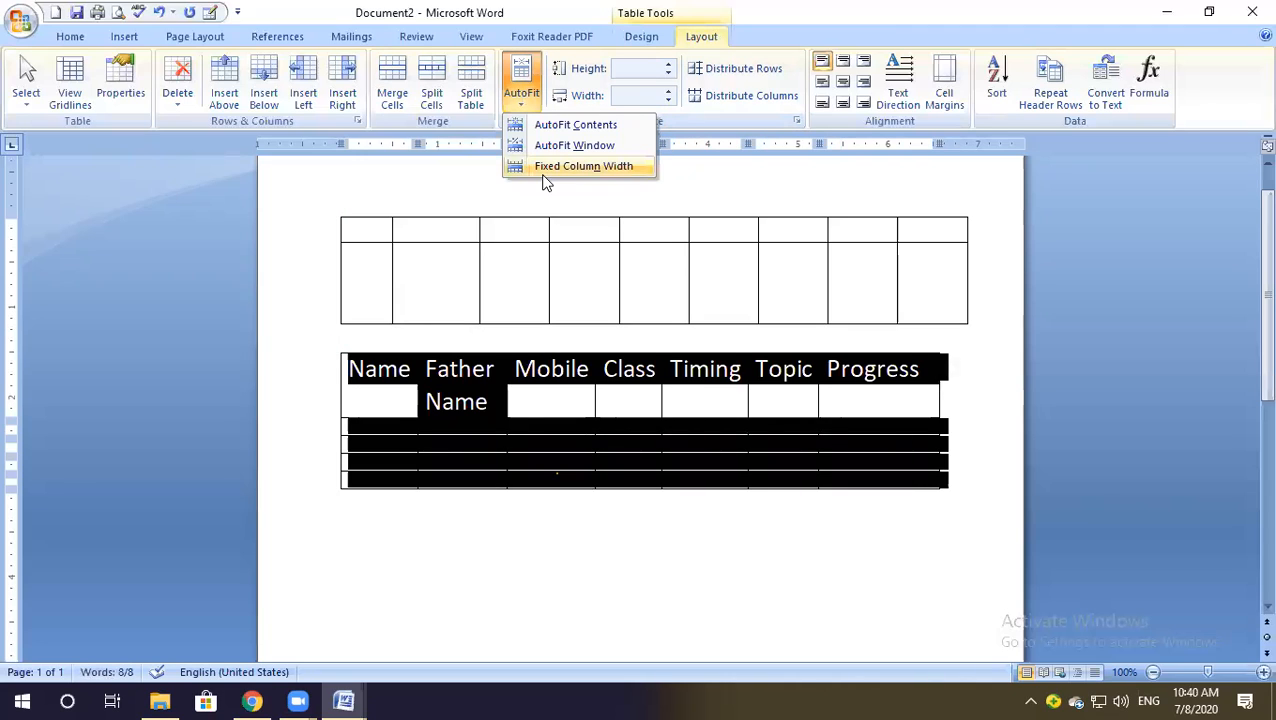
click(702, 126)
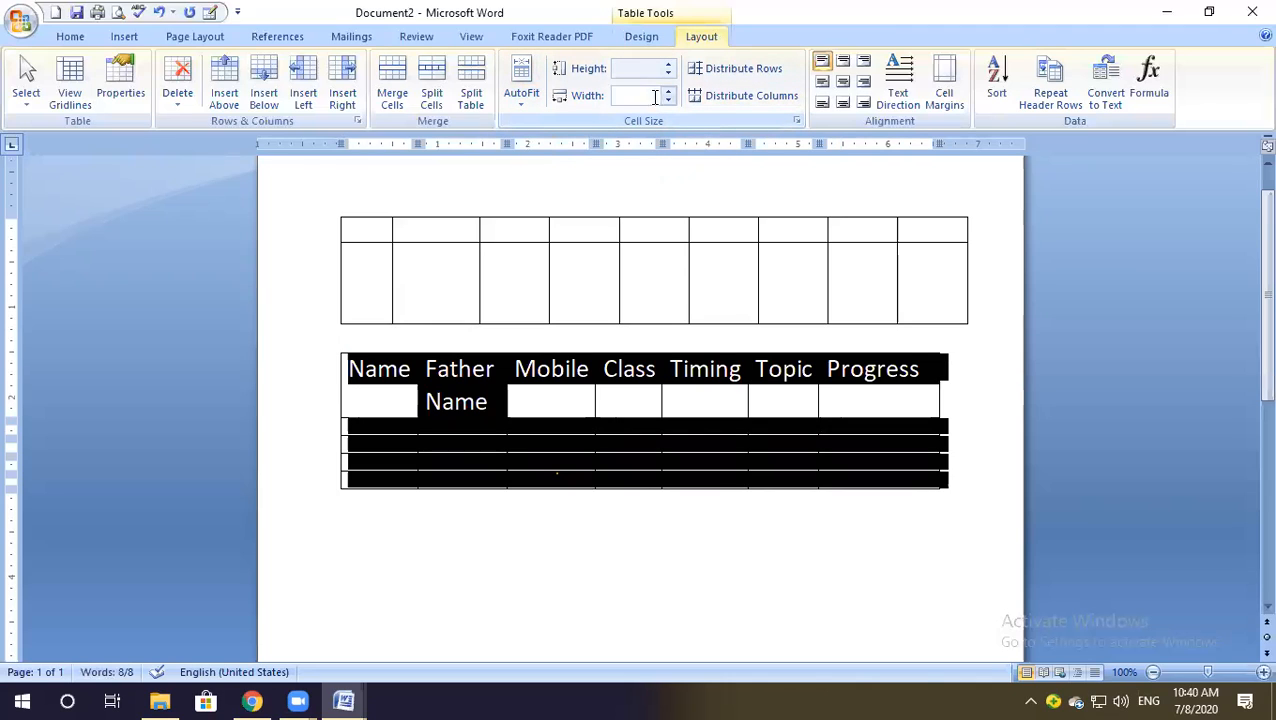
click(728, 69)
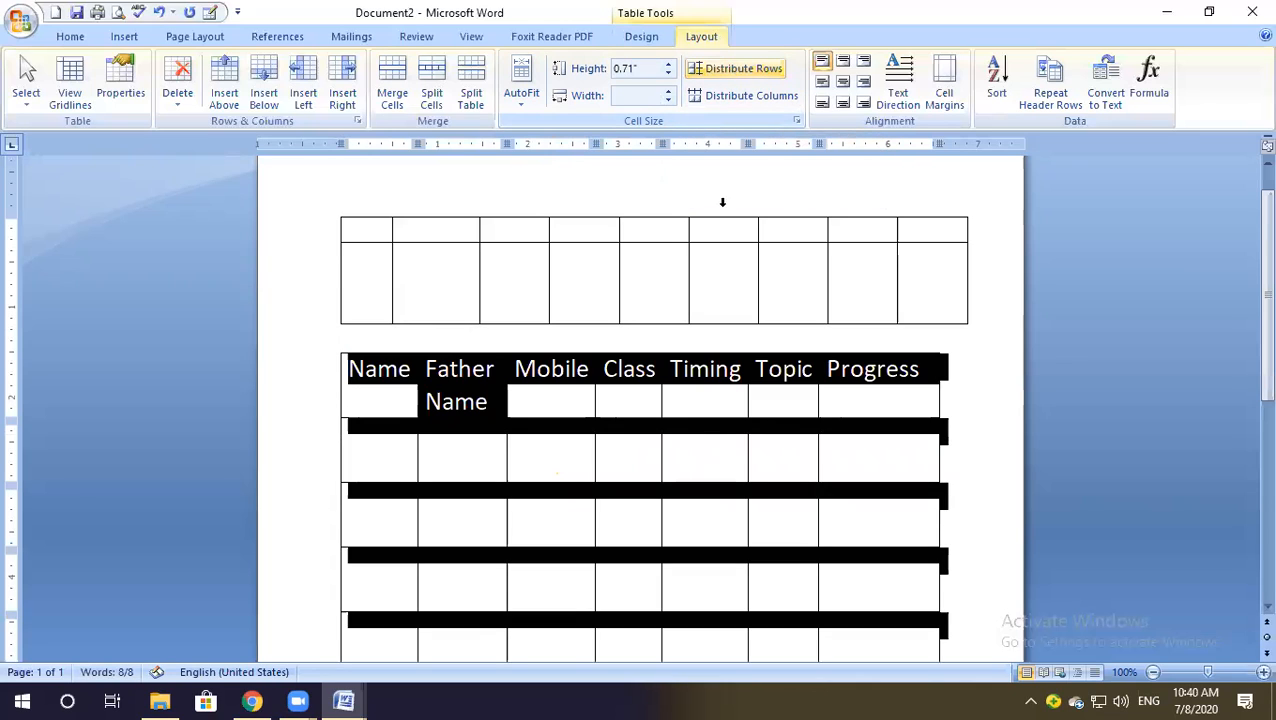
Step the second table's row height up and down to 0.7", and distribute its rows evenly.
scroll(721, 235, down, 4)
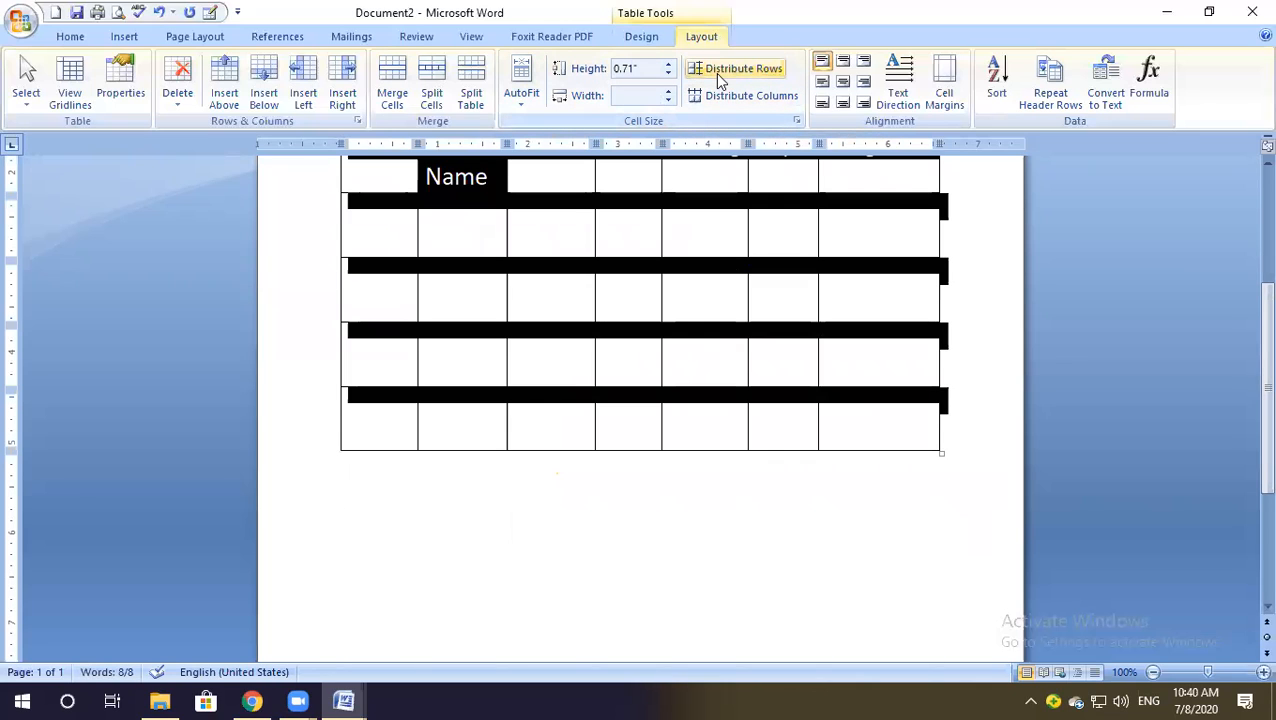
click(668, 64)
click(668, 64)
click(668, 64)
click(668, 64)
click(668, 64)
click(668, 64)
click(668, 64)
click(668, 64)
click(668, 64)
click(668, 64)
click(668, 74)
click(668, 74)
click(668, 74)
click(668, 74)
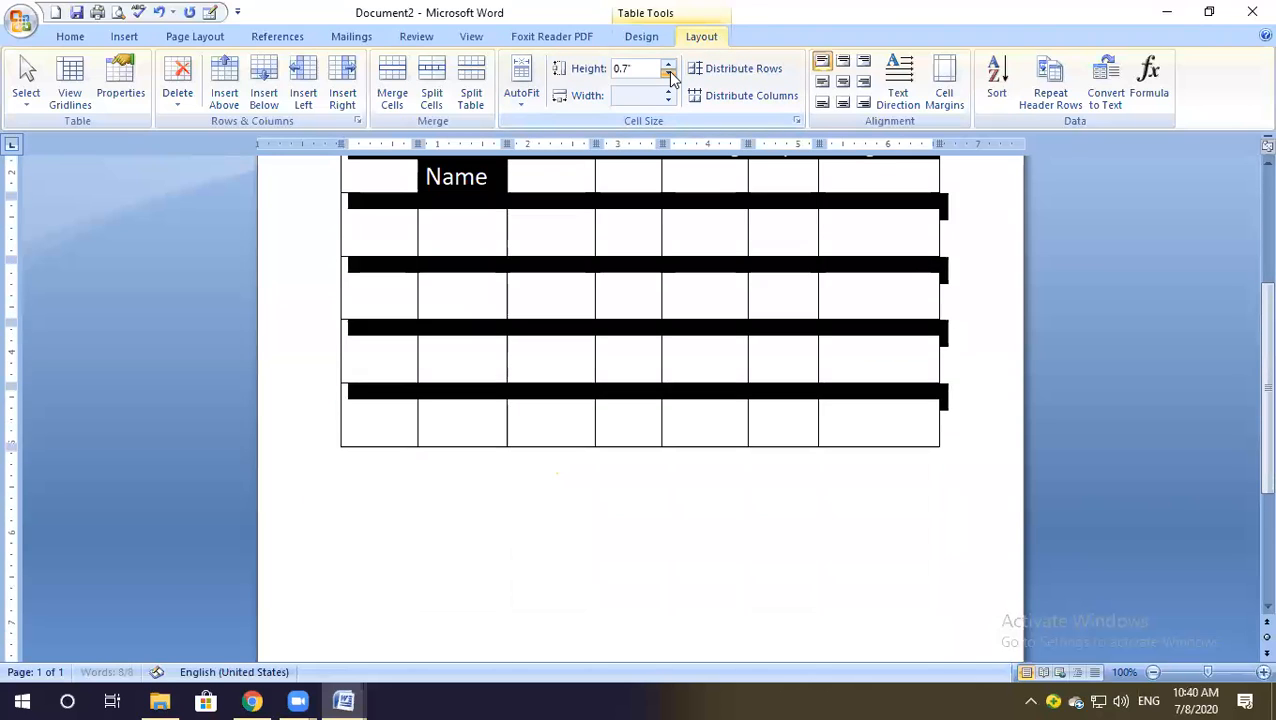
click(733, 66)
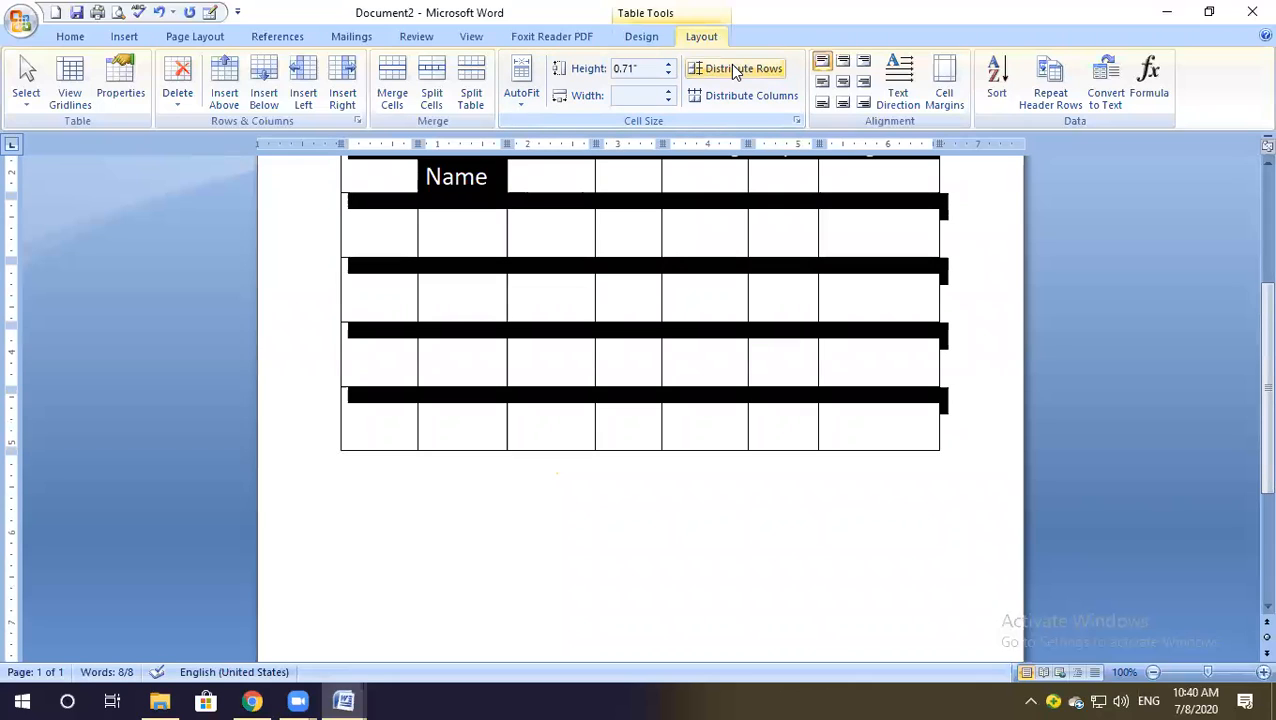
Distribute the second table's columns to equal widths.
click(430, 232)
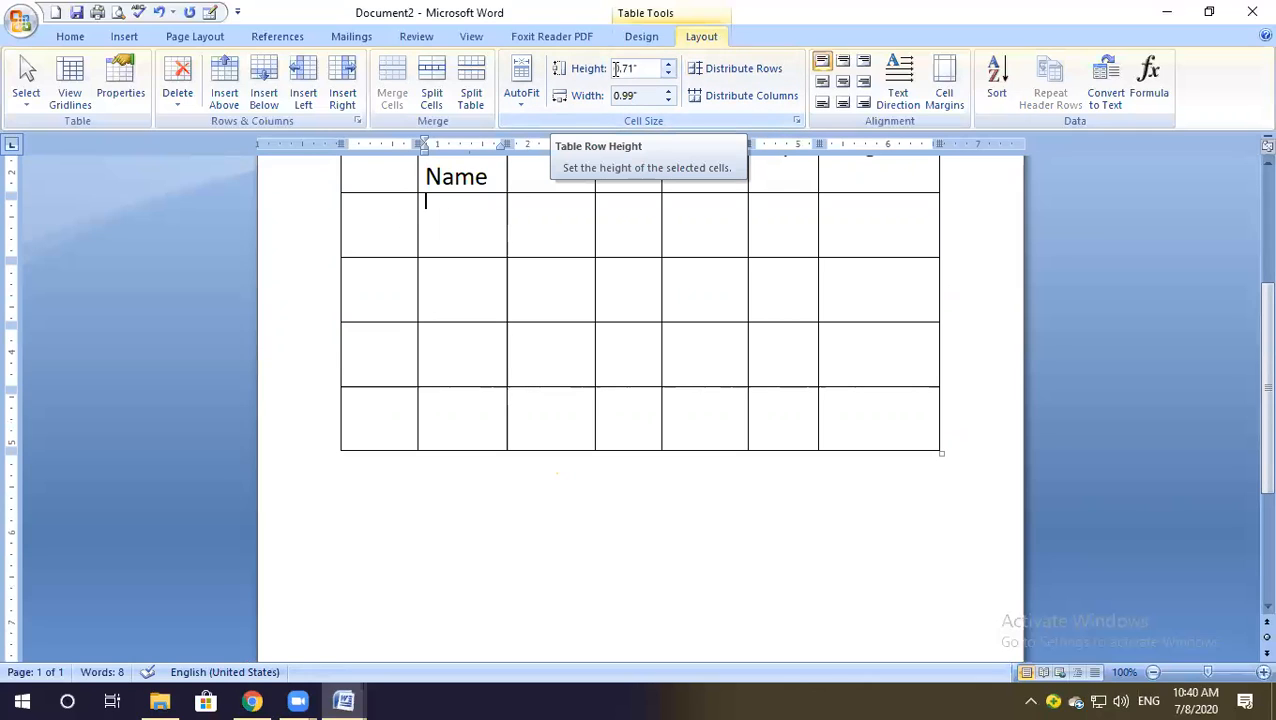
click(730, 96)
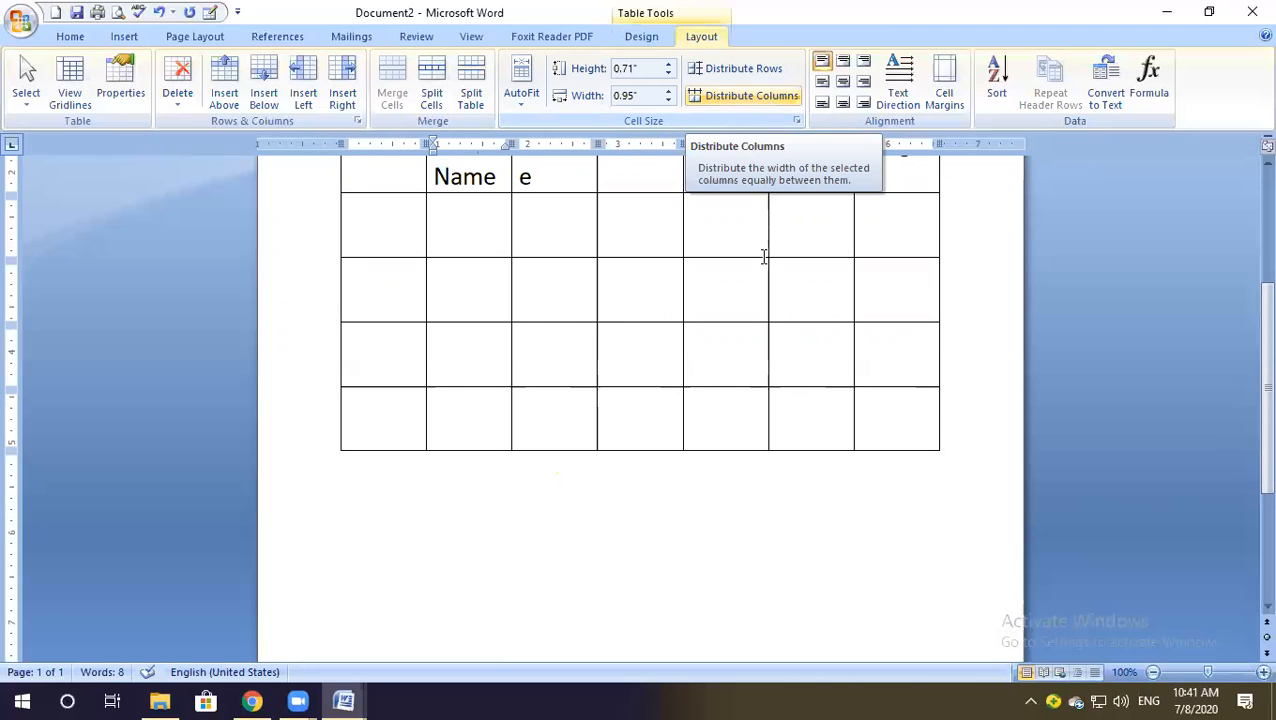
scroll(763, 256, up, 3)
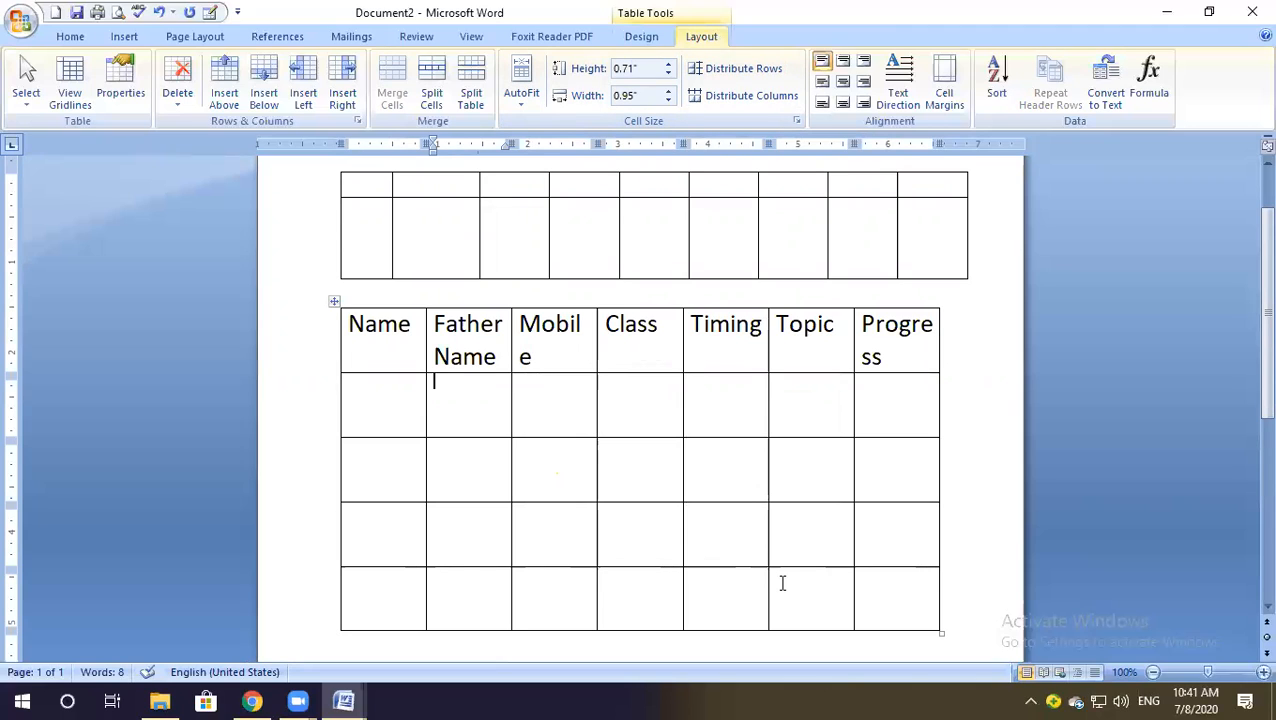
Shrink the whole second table to columns about 0.82" wide and empty rows about 0.35" high.
drag(940, 633, 854, 629)
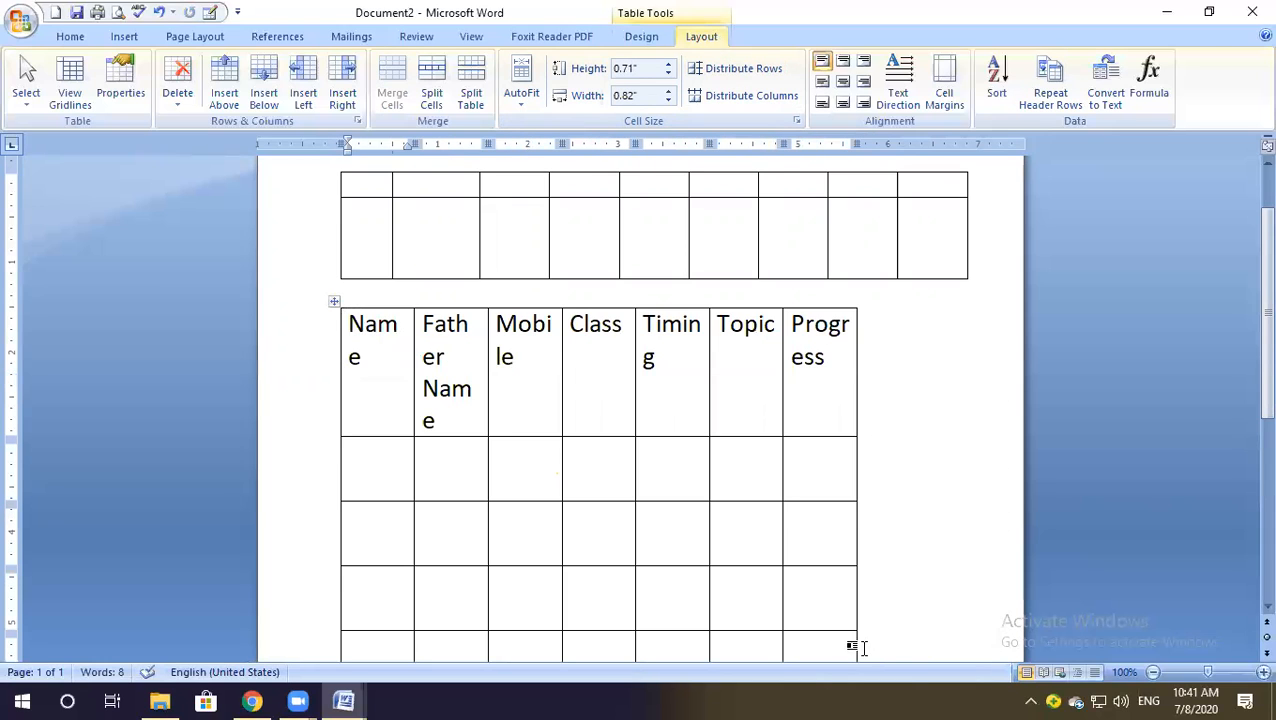
scroll(894, 598, down, 3)
drag(858, 517, 860, 380)
scroll(863, 404, up, 2)
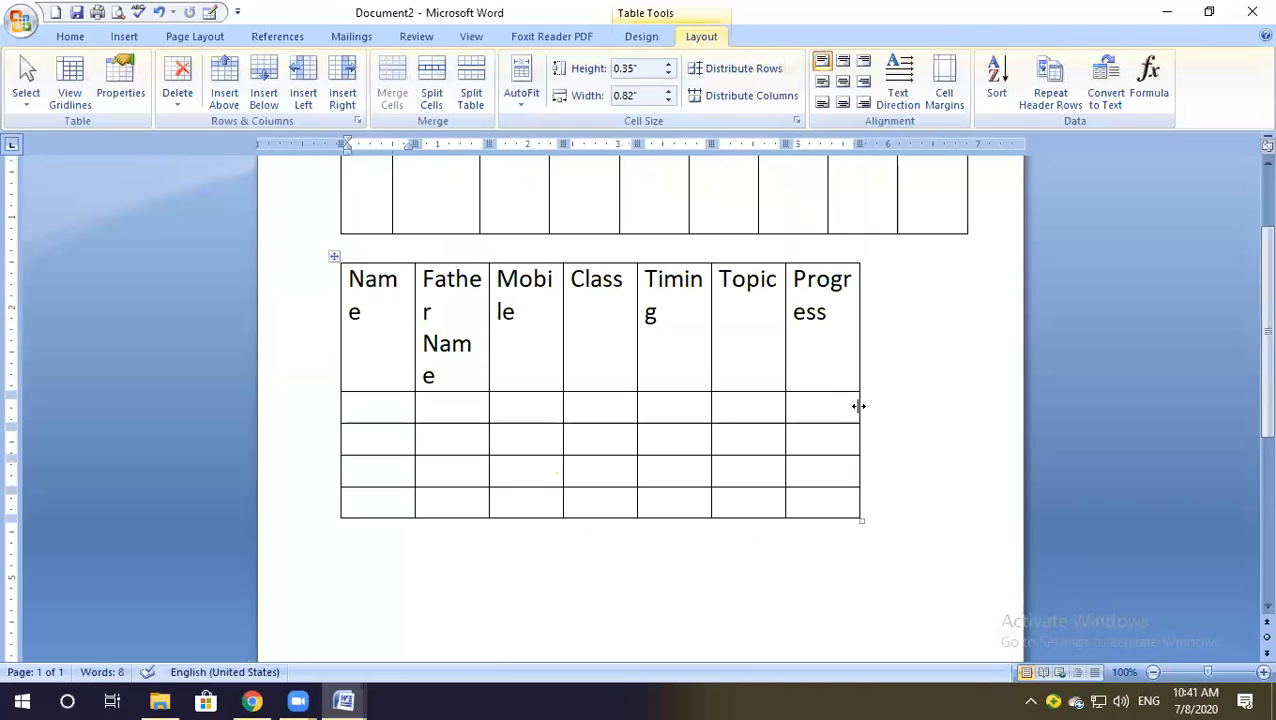
Select the second table's header row and reduce its text to font size 11.
key(shift+Right)
shift+click(809, 339)
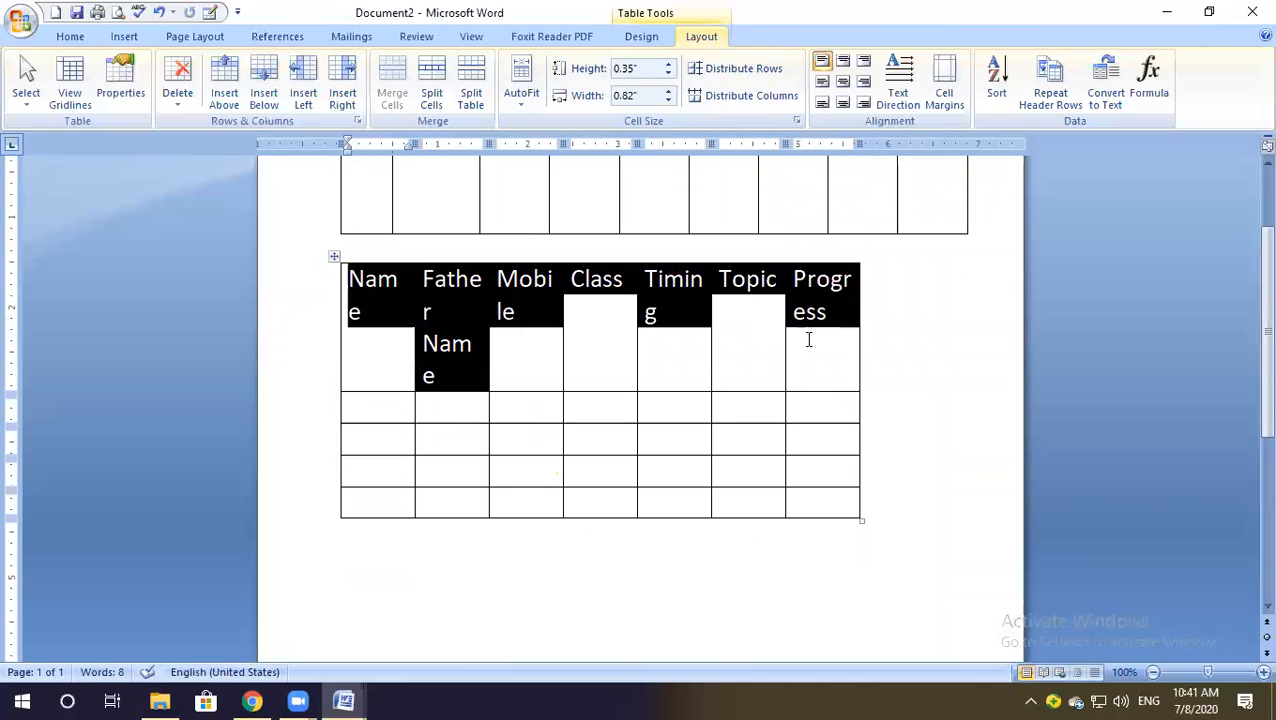
key(ctrl+shift+comma)
key(ctrl+shift+comma)
key(ctrl+shift+comma)
key(ctrl+shift+comma)
key(ctrl+shift+comma)
key(ctrl+shift+comma)
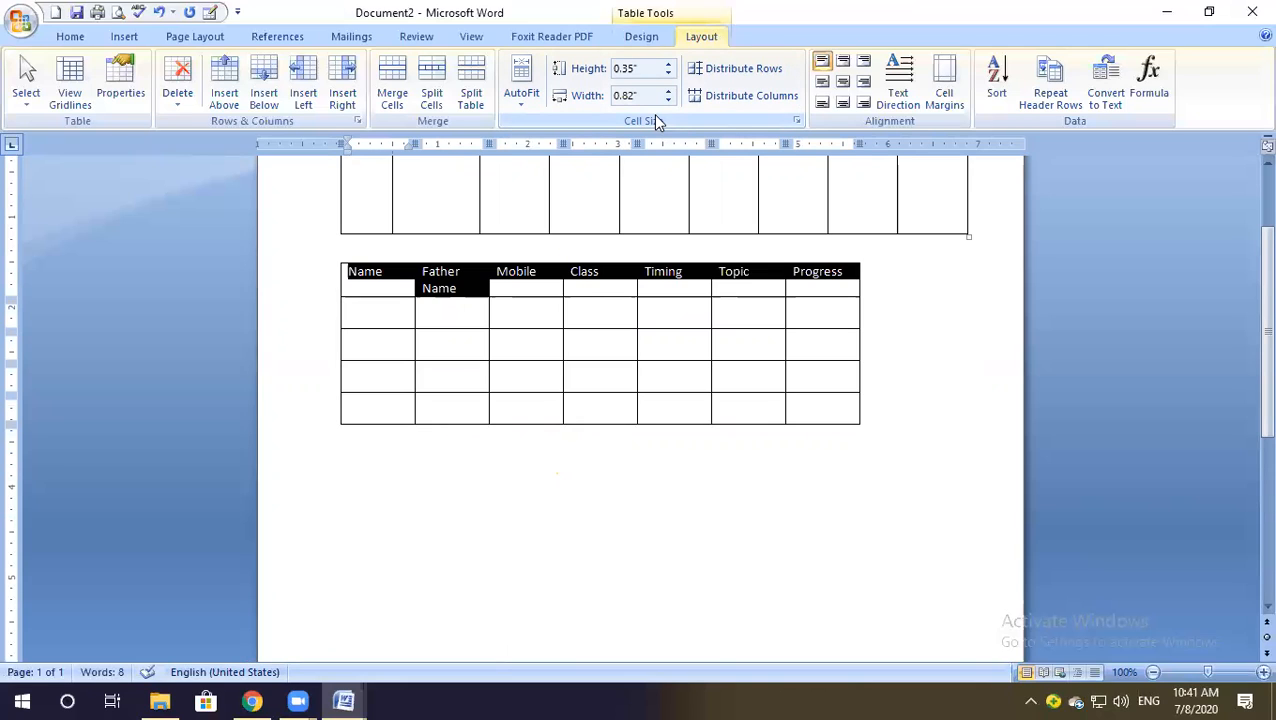
Distribute the columns across the header row, and distribute the rows of the whole second table evenly.
click(742, 96)
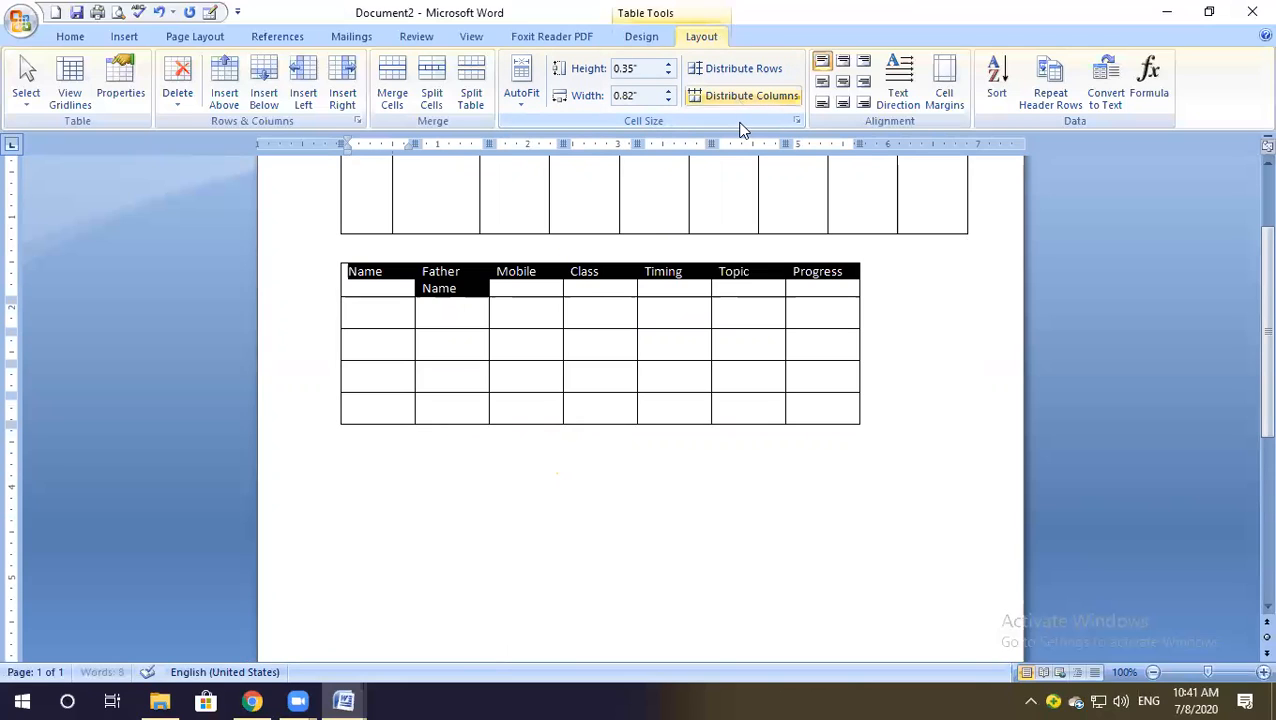
click(497, 305)
click(333, 259)
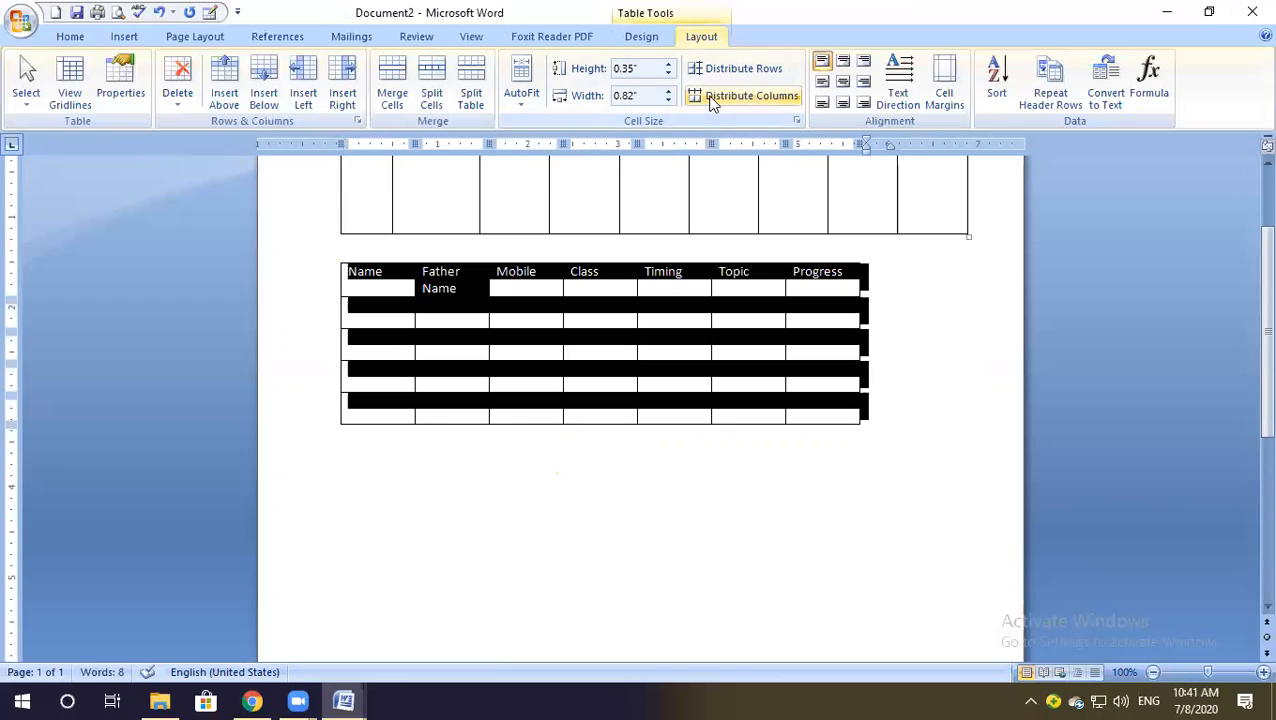
click(712, 72)
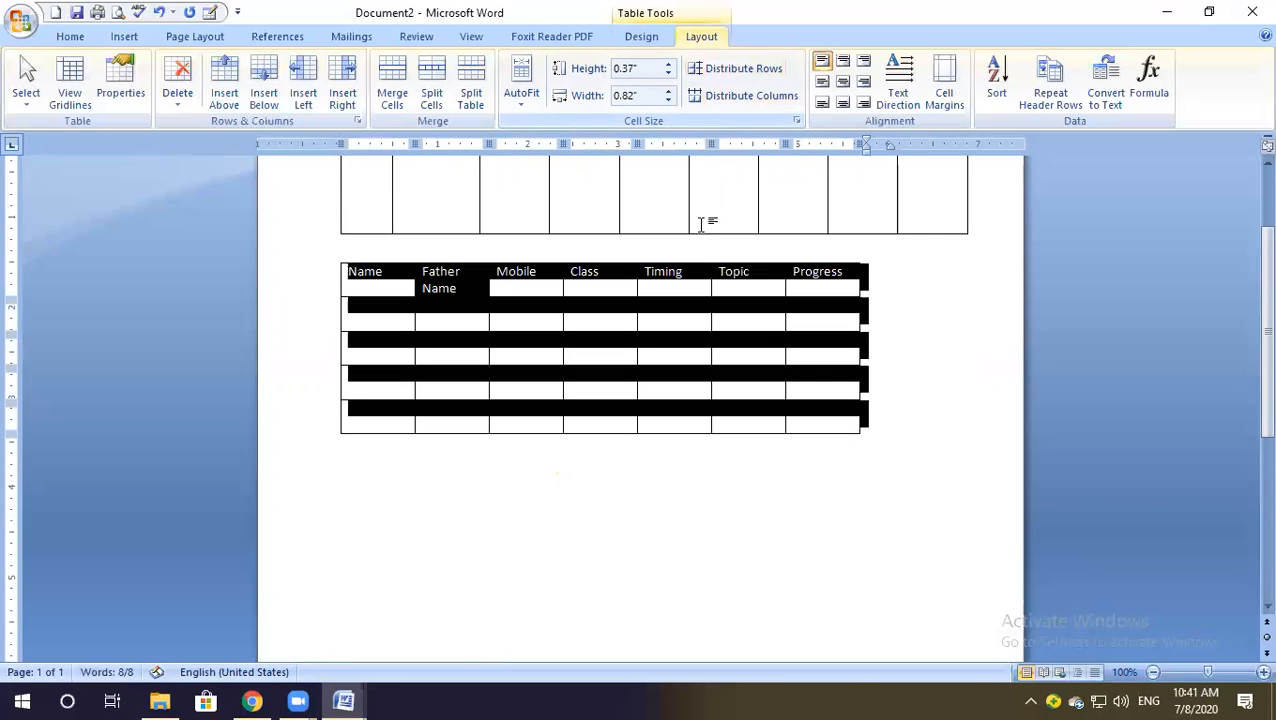
click(764, 353)
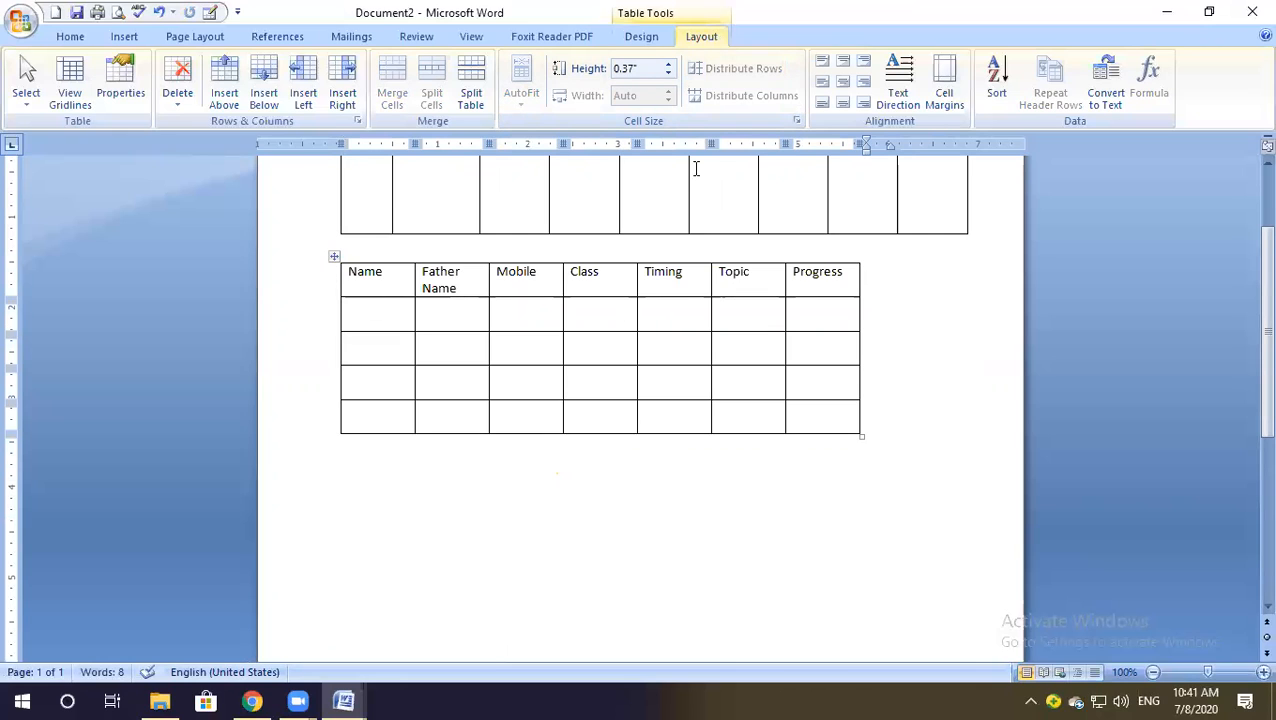
Enlarge the whole second table to columns about 0.95" wide and rows about 0.81" high.
click(521, 278)
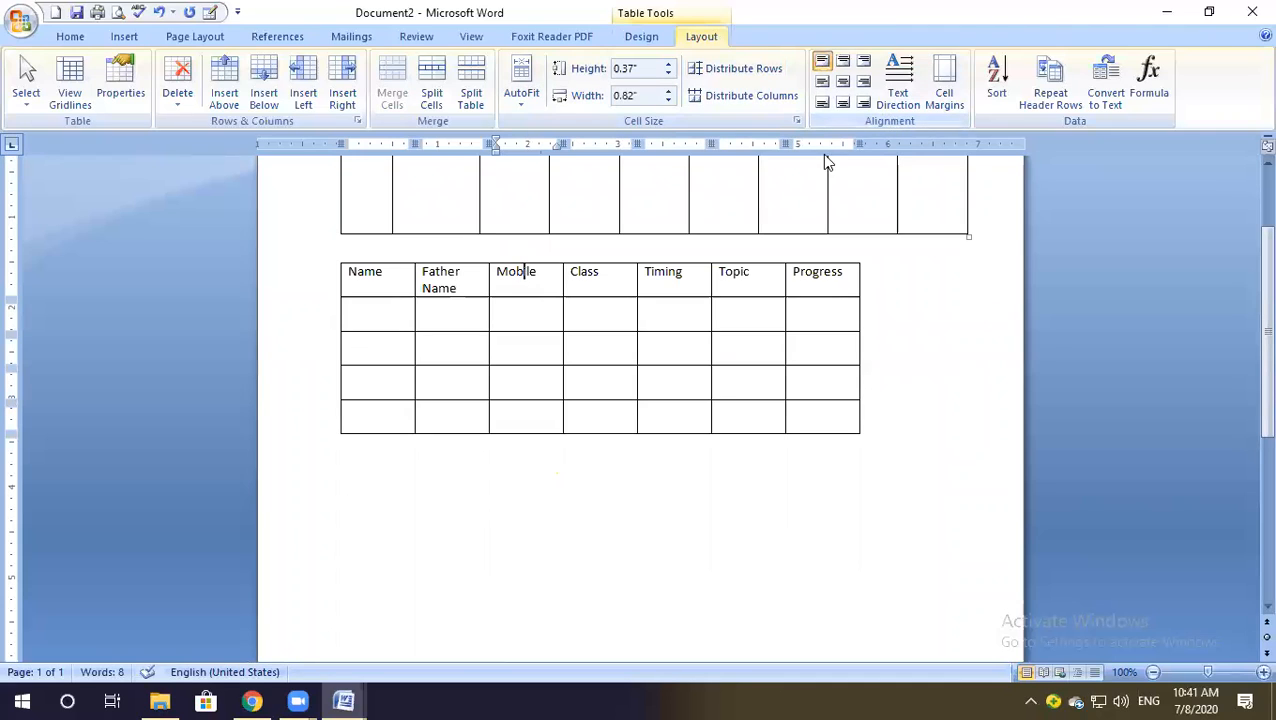
click(461, 301)
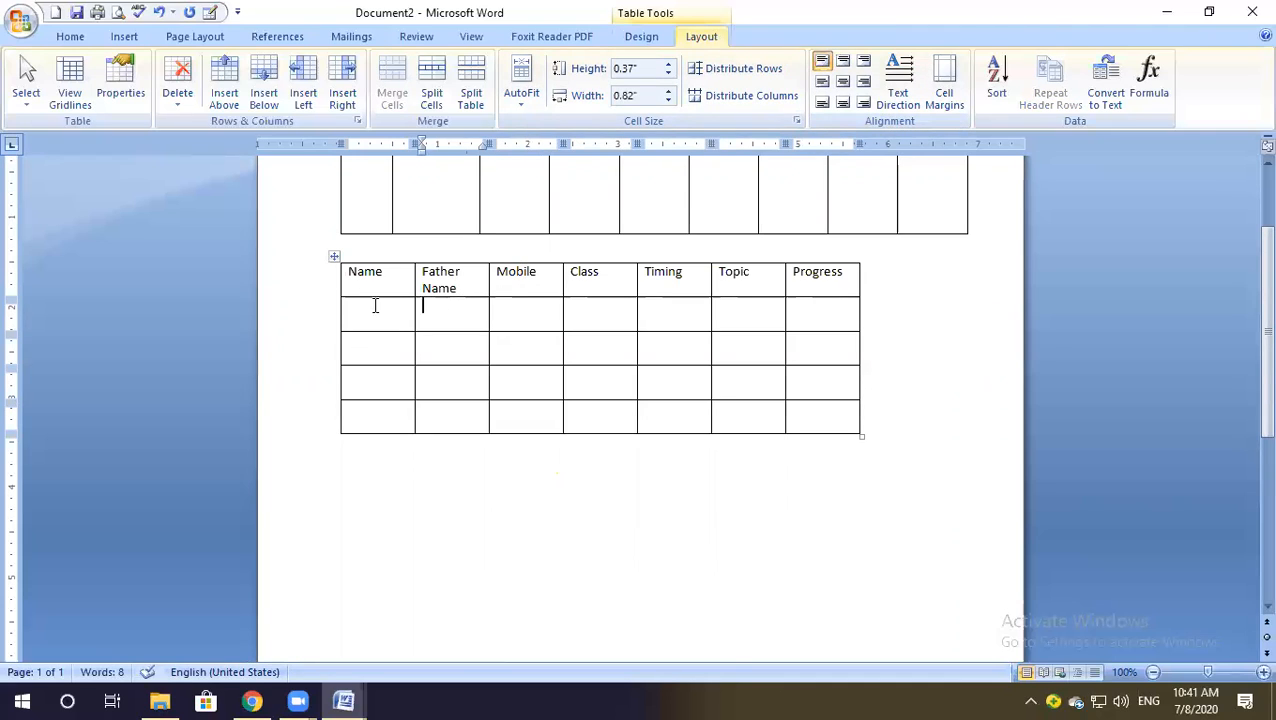
drag(859, 431, 960, 609)
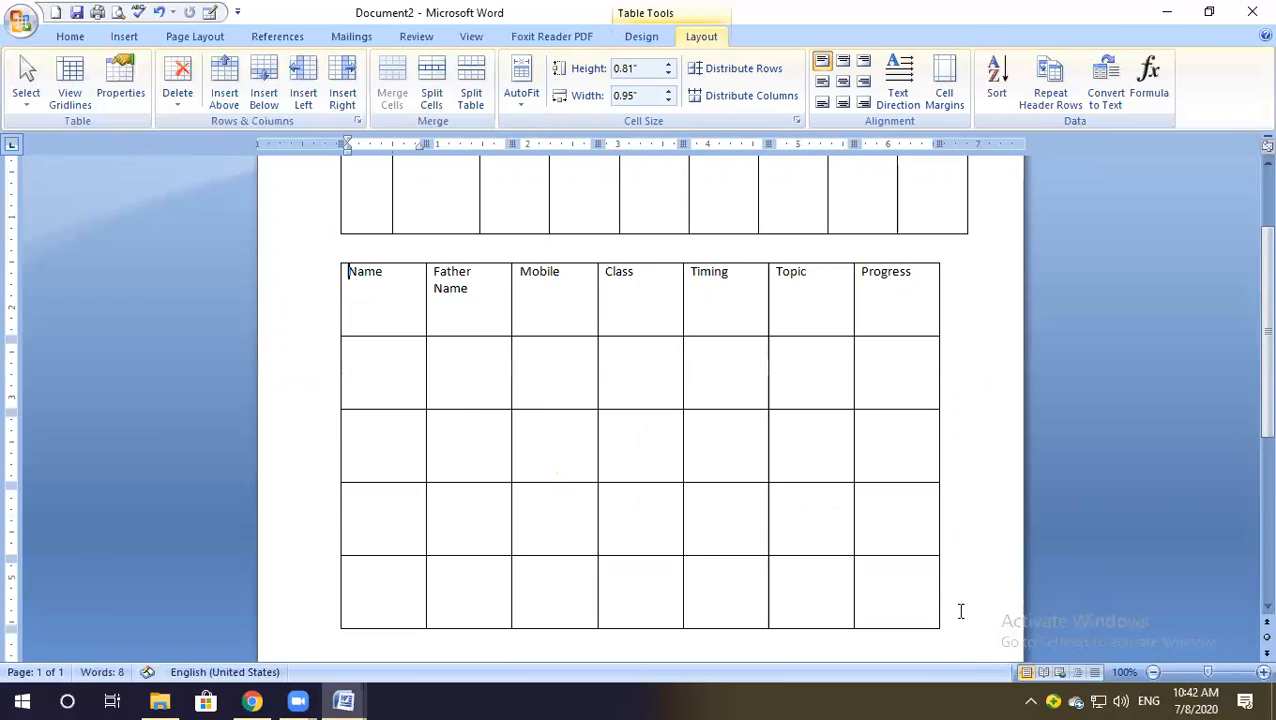
Select the empty table above the Name, Father Name and Mobile table and delete it.
scroll(407, 358, up, 3)
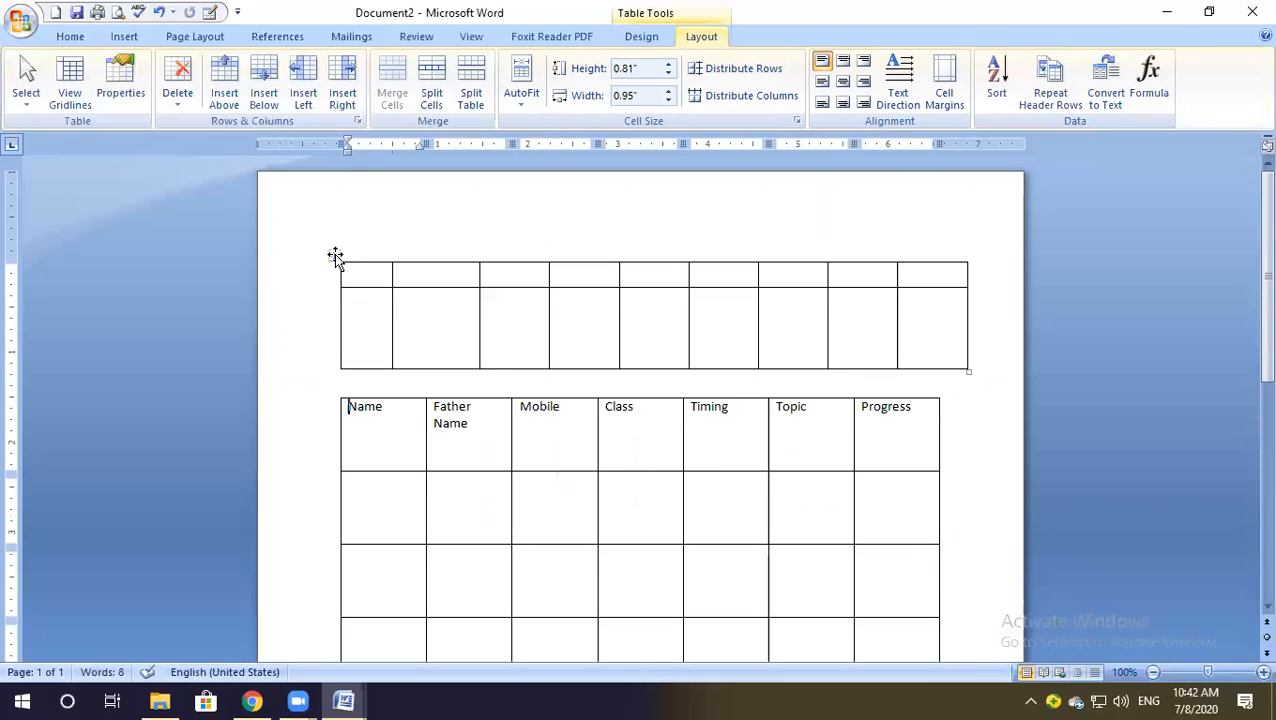
click(334, 255)
click(352, 268)
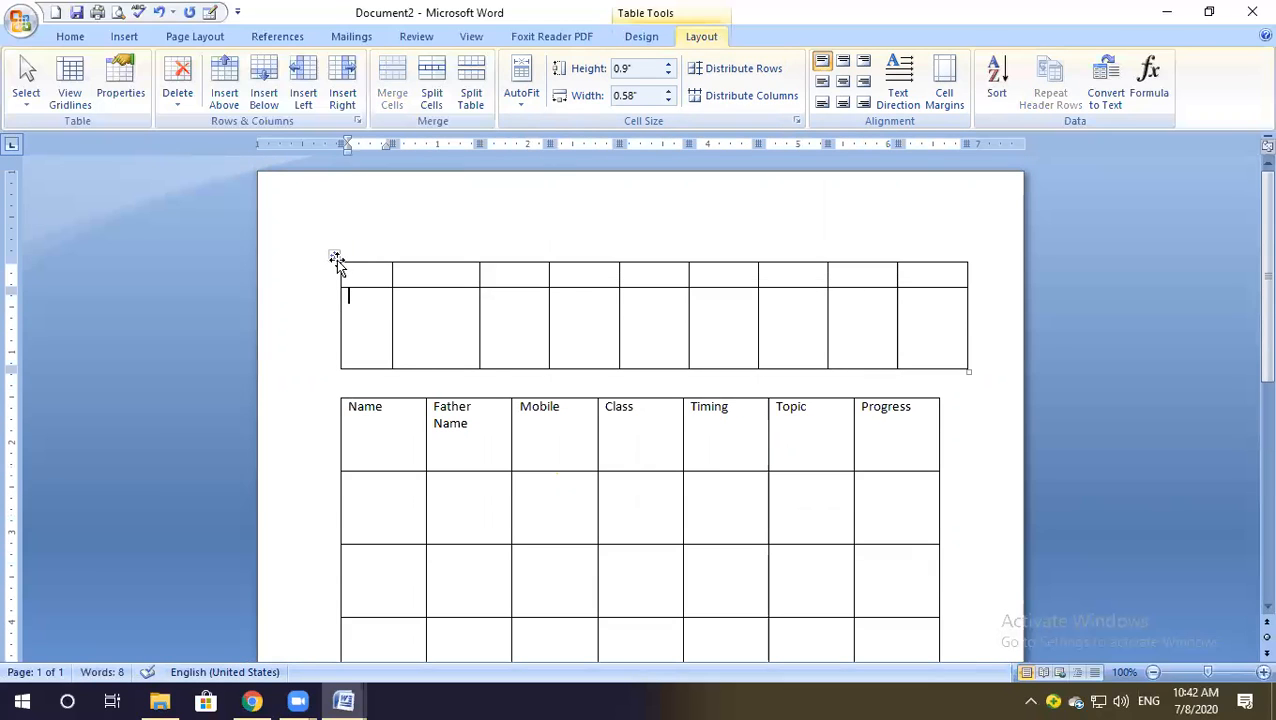
click(335, 258)
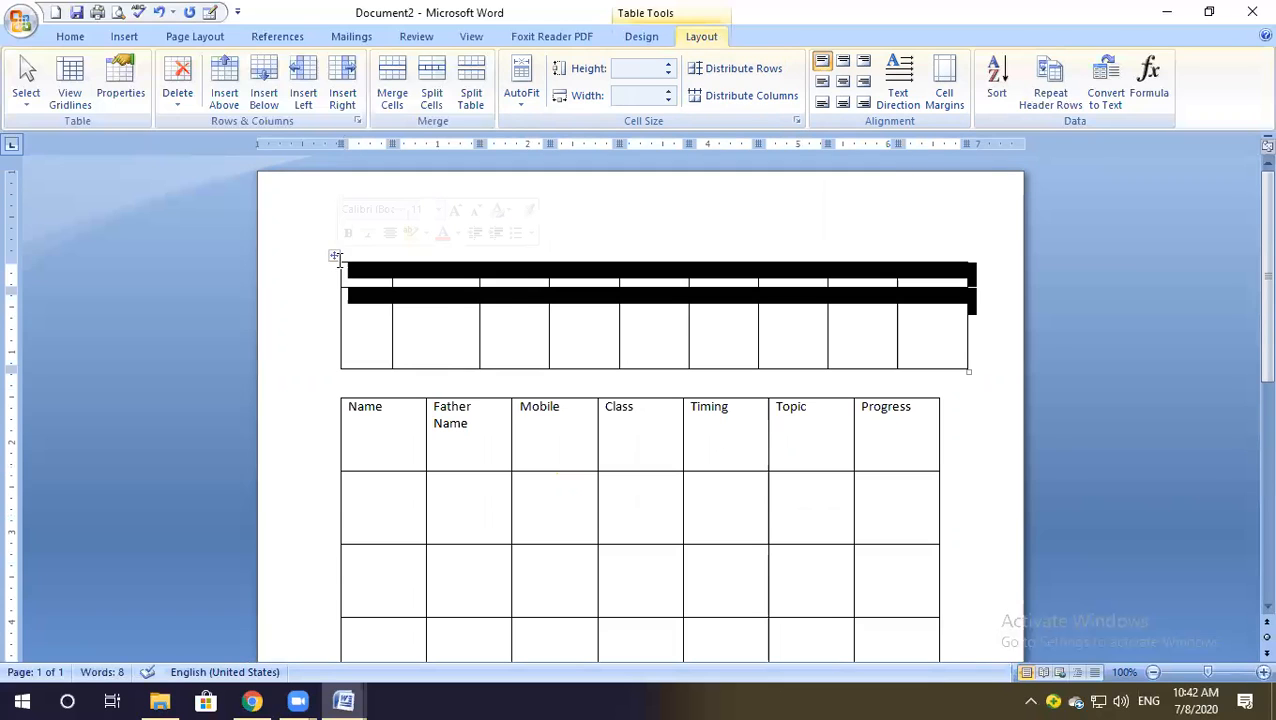
key(BackSpace)
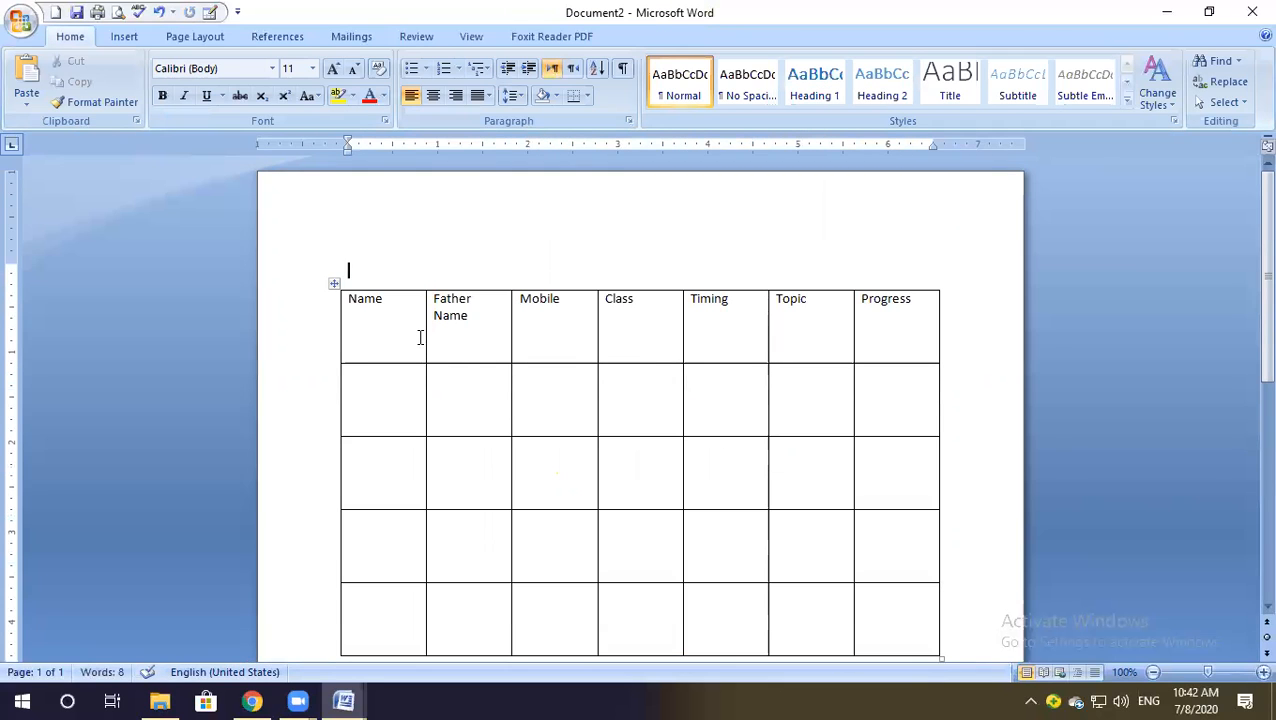
Clear all the header row's text and undo the deletion, going through it twice.
drag(356, 305, 866, 326)
key(ctrl+c)
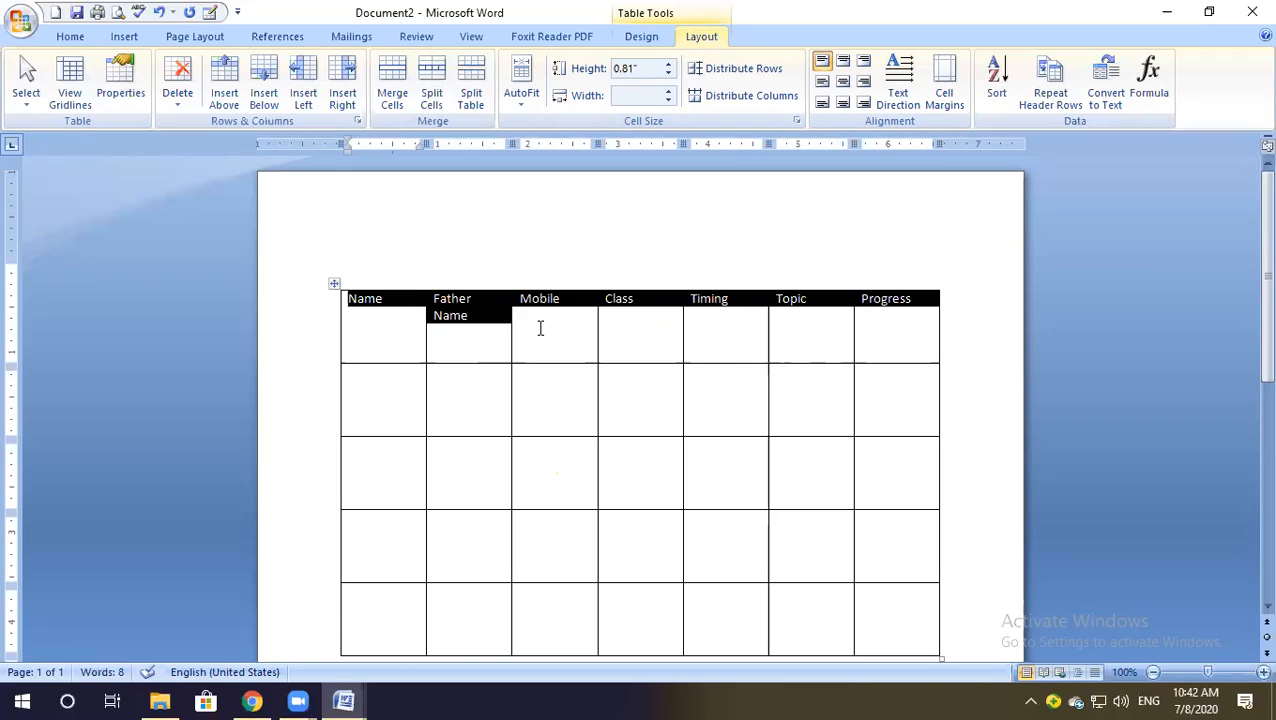
key(Delete)
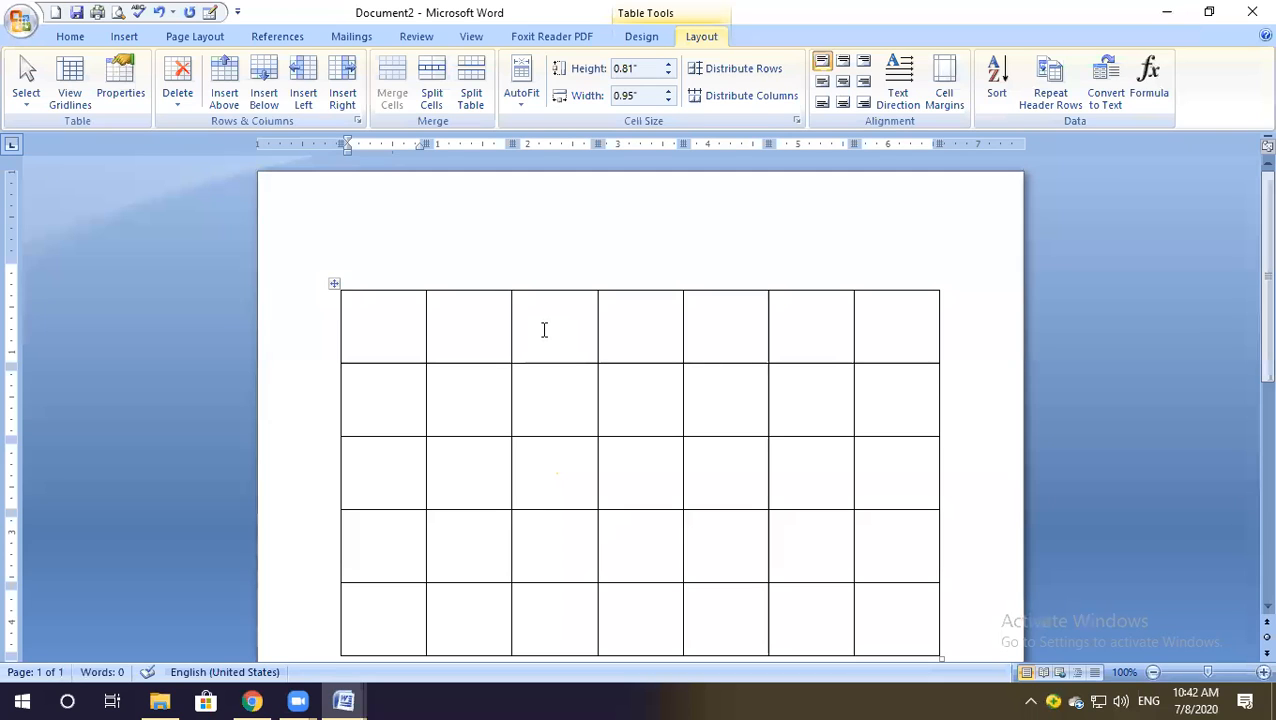
key(ctrl+v)
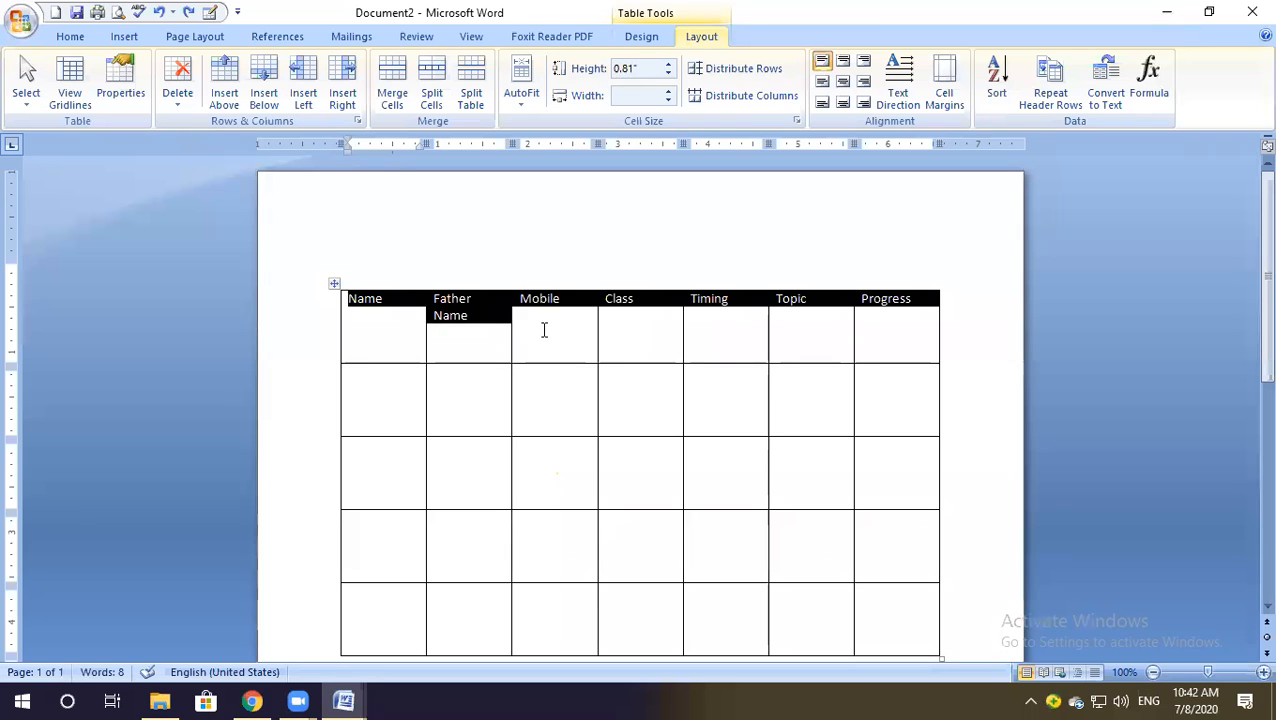
key(Delete)
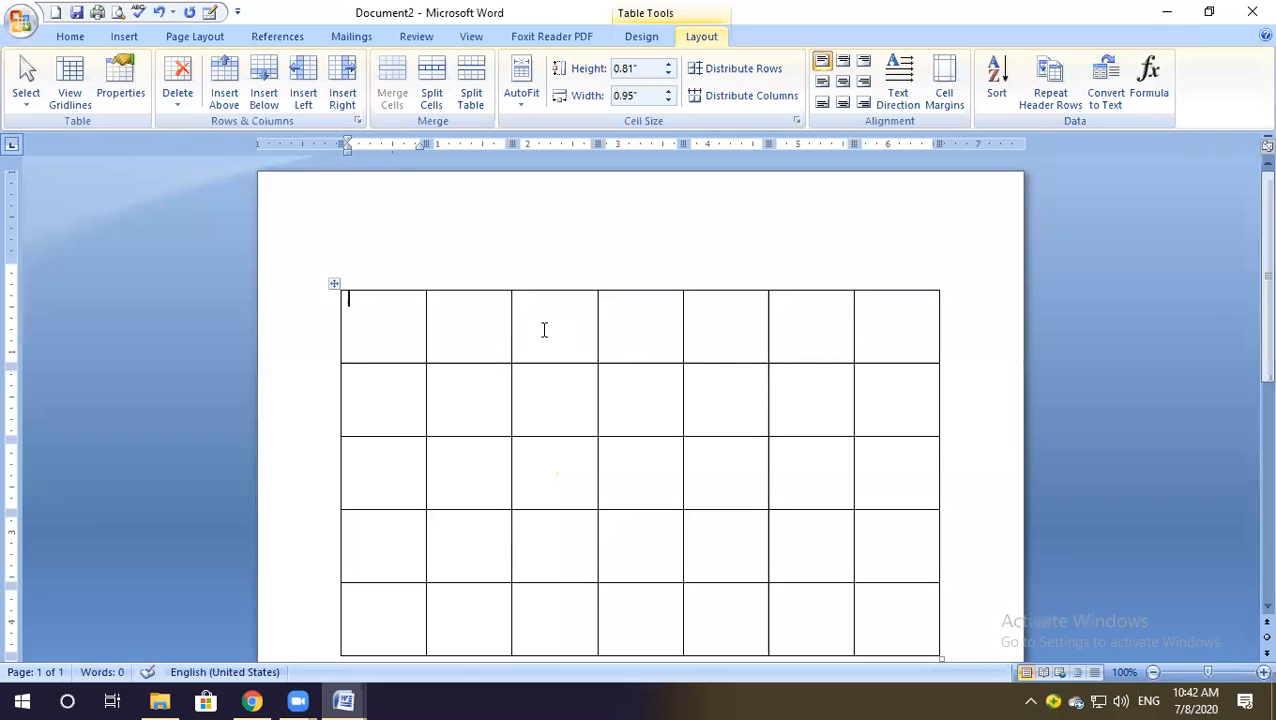
key(ctrl+z)
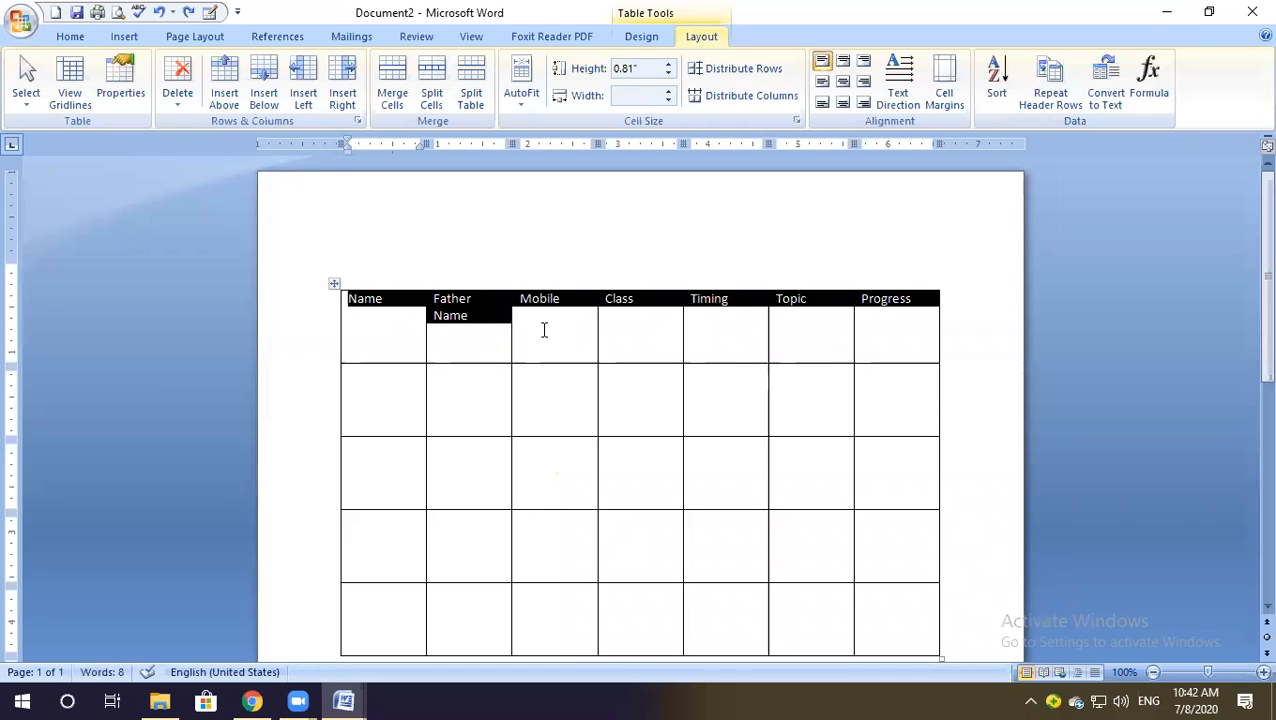
Merge the four empty cells under the Mobile heading into one cell.
scroll(574, 322, down, 1)
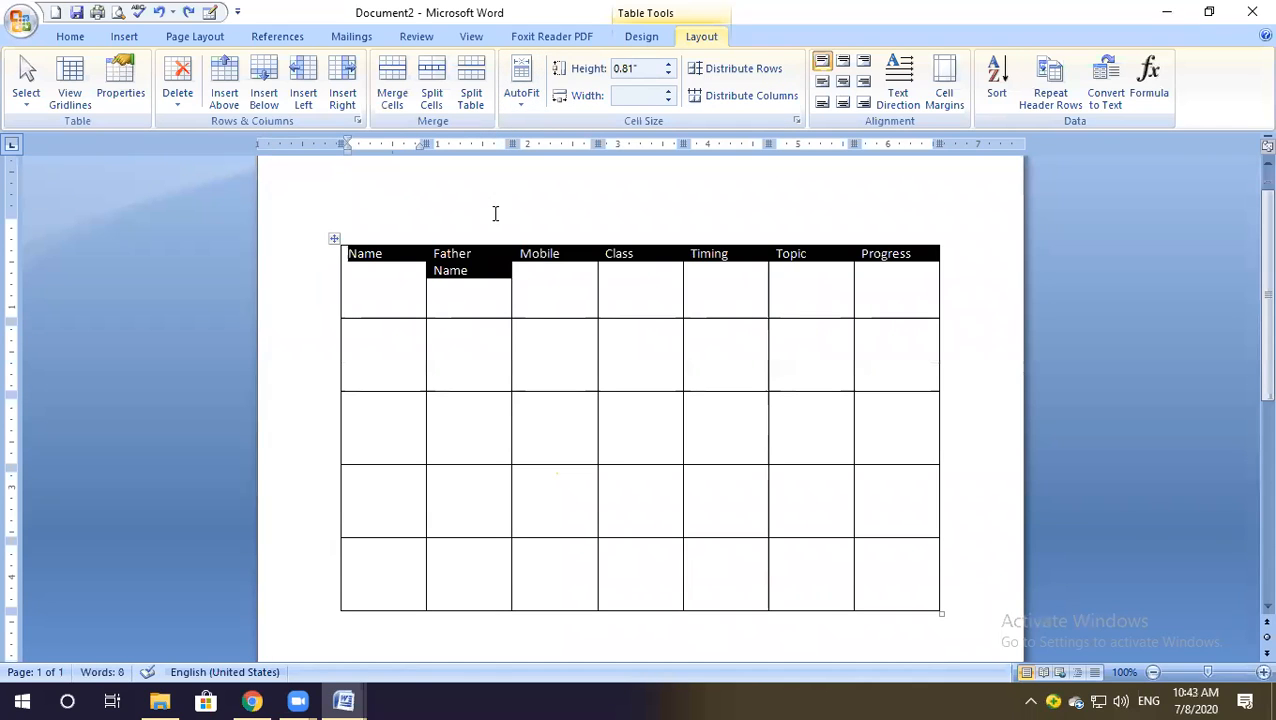
click(566, 356)
drag(548, 336, 550, 589)
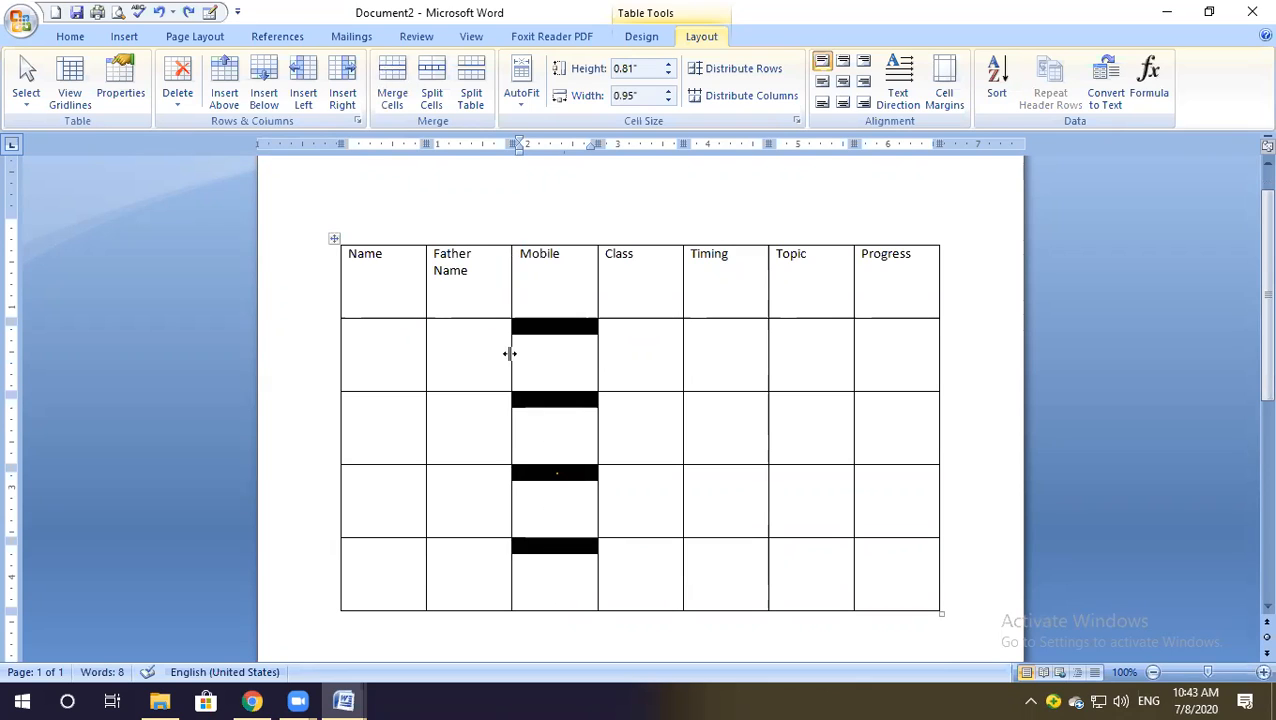
click(392, 90)
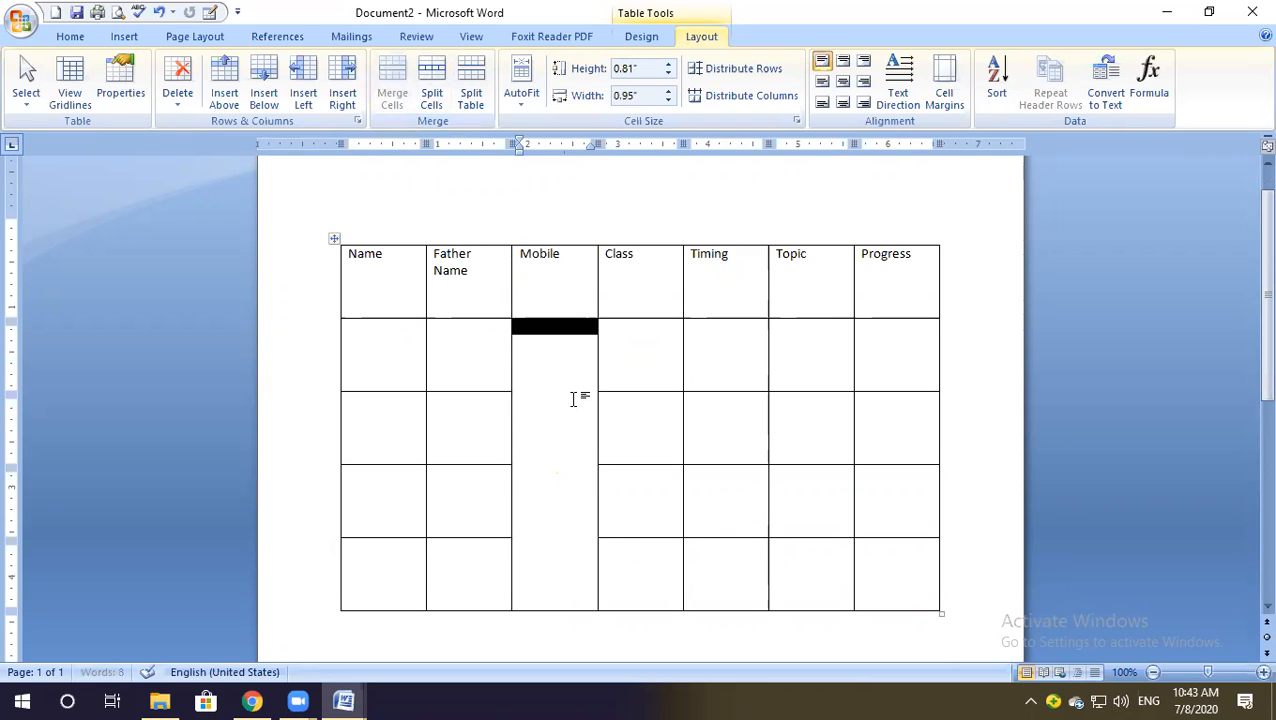
click(573, 398)
Increase the header row's height to about 1.24" and set its cell alignment to top left, followed by top center.
drag(536, 318, 537, 357)
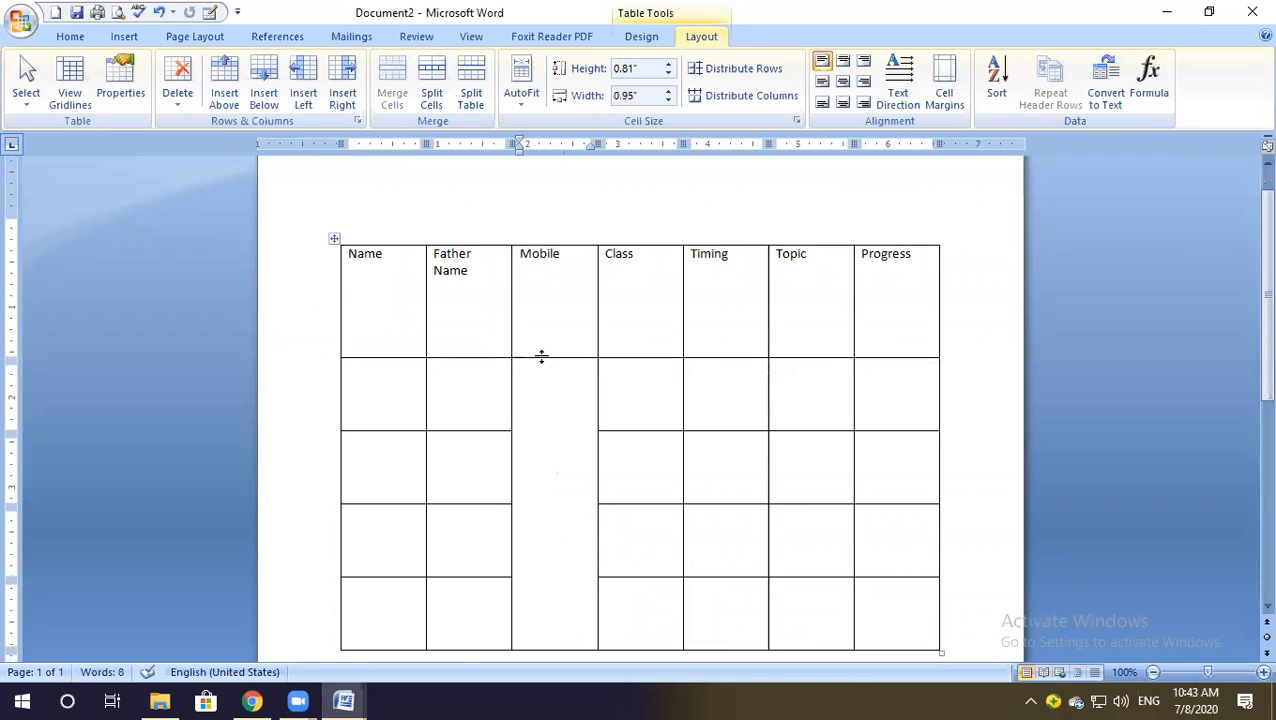
drag(350, 255, 889, 276)
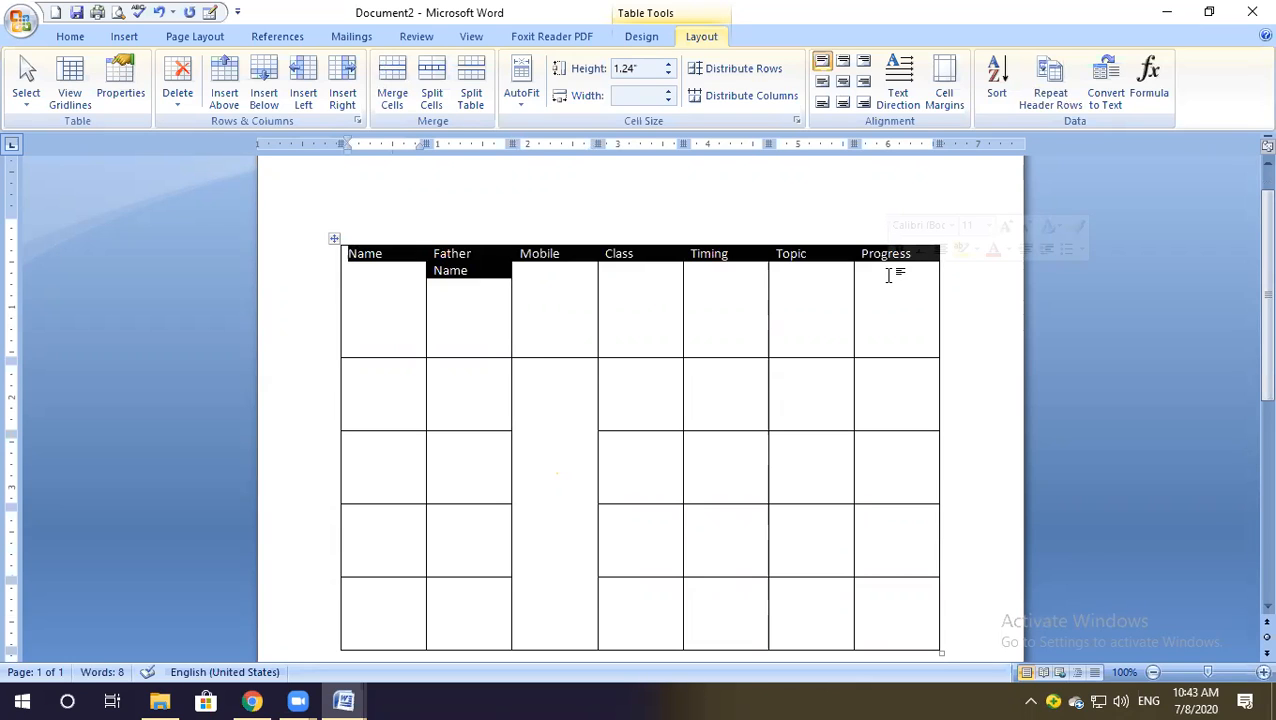
click(70, 36)
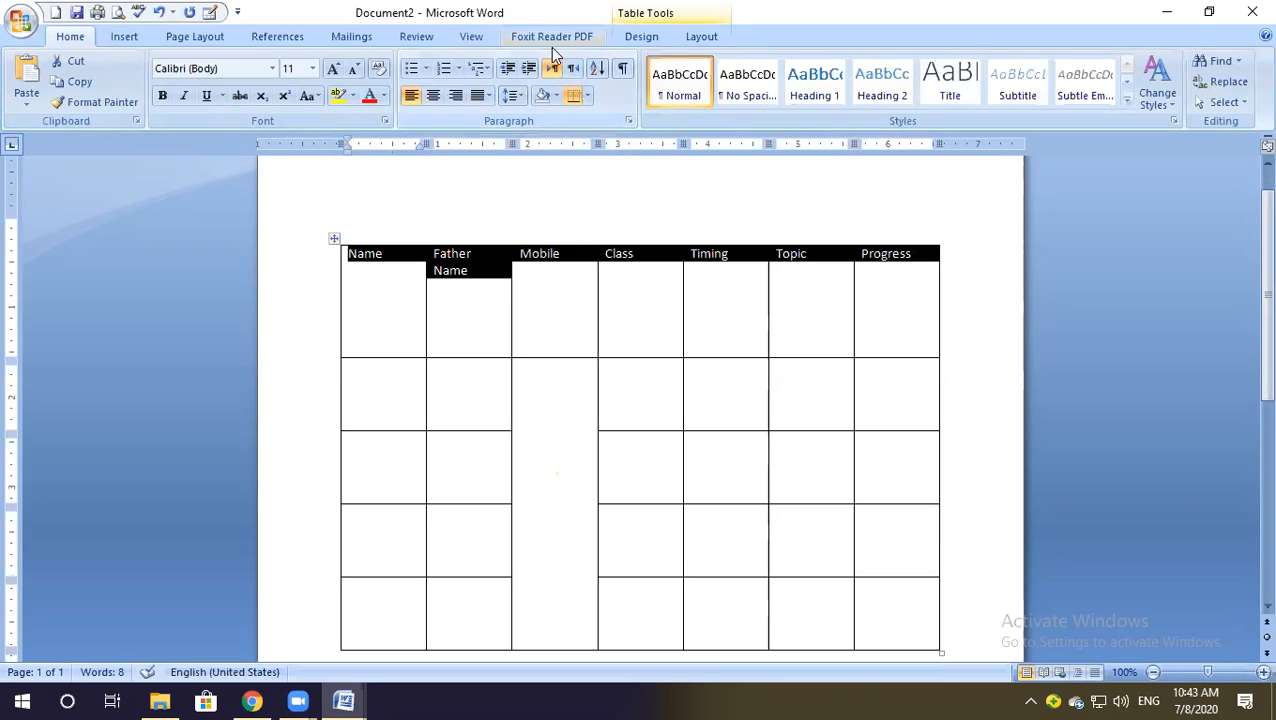
click(698, 37)
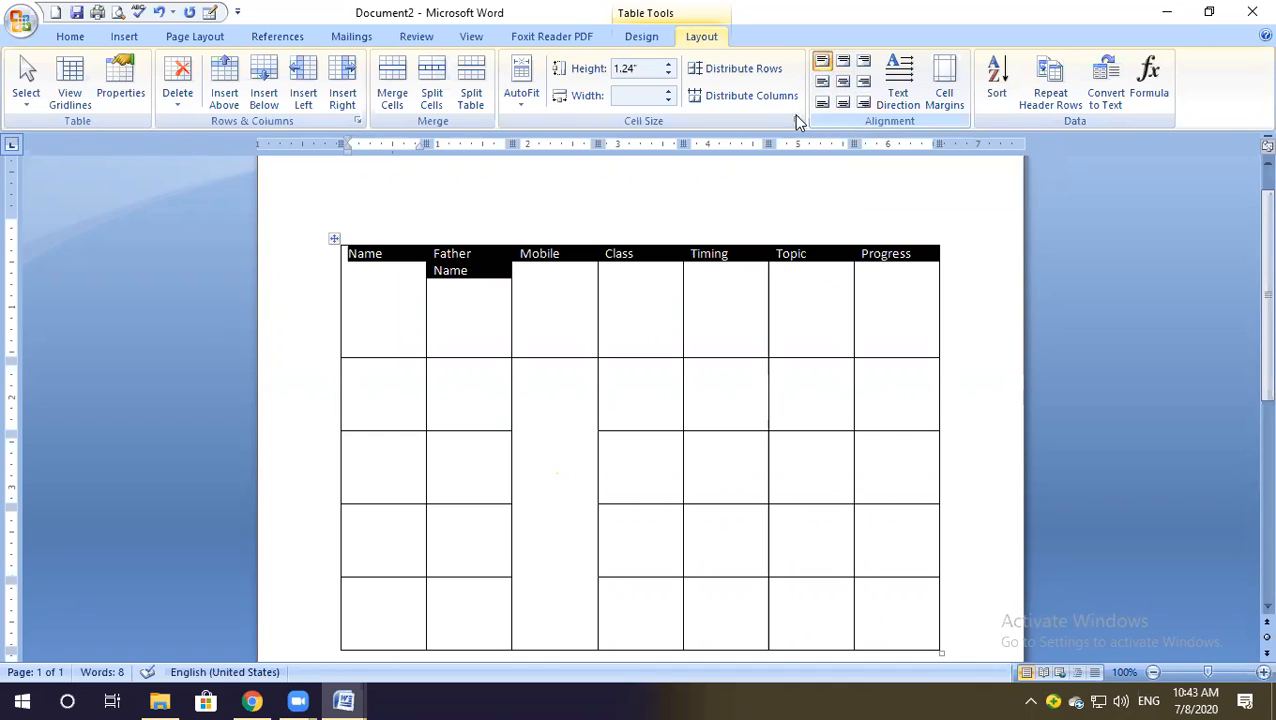
click(820, 63)
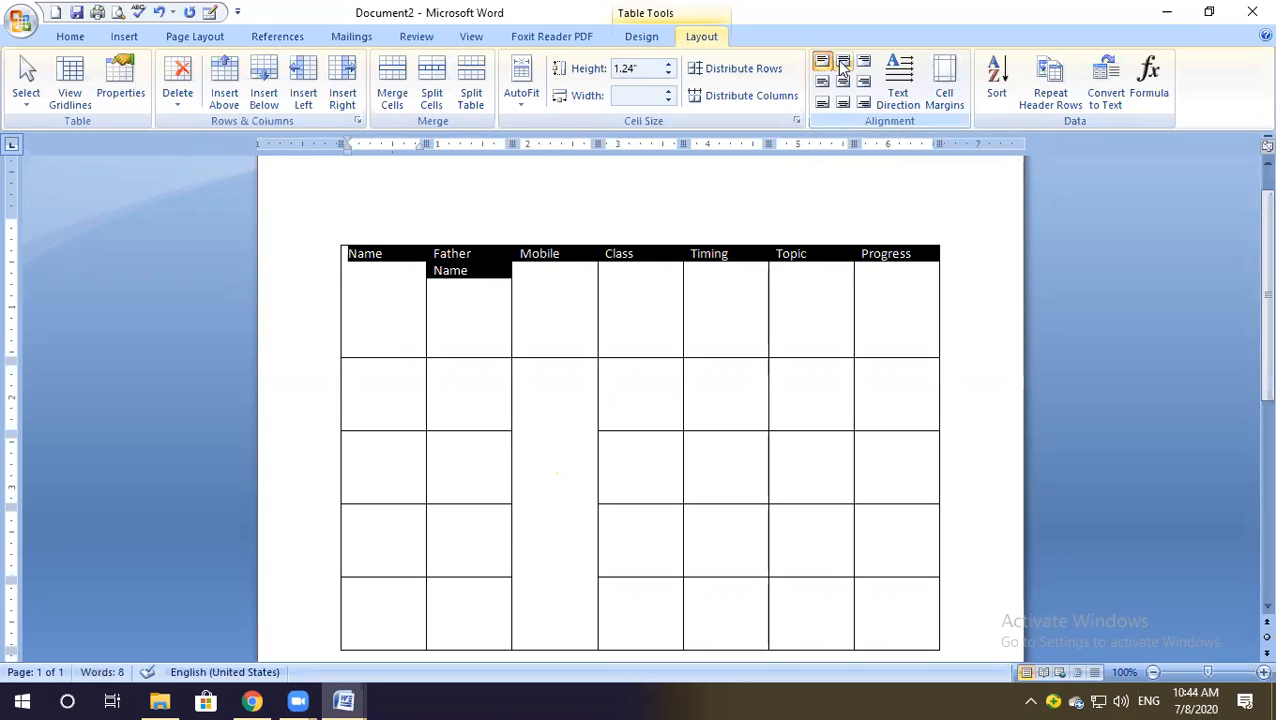
click(843, 62)
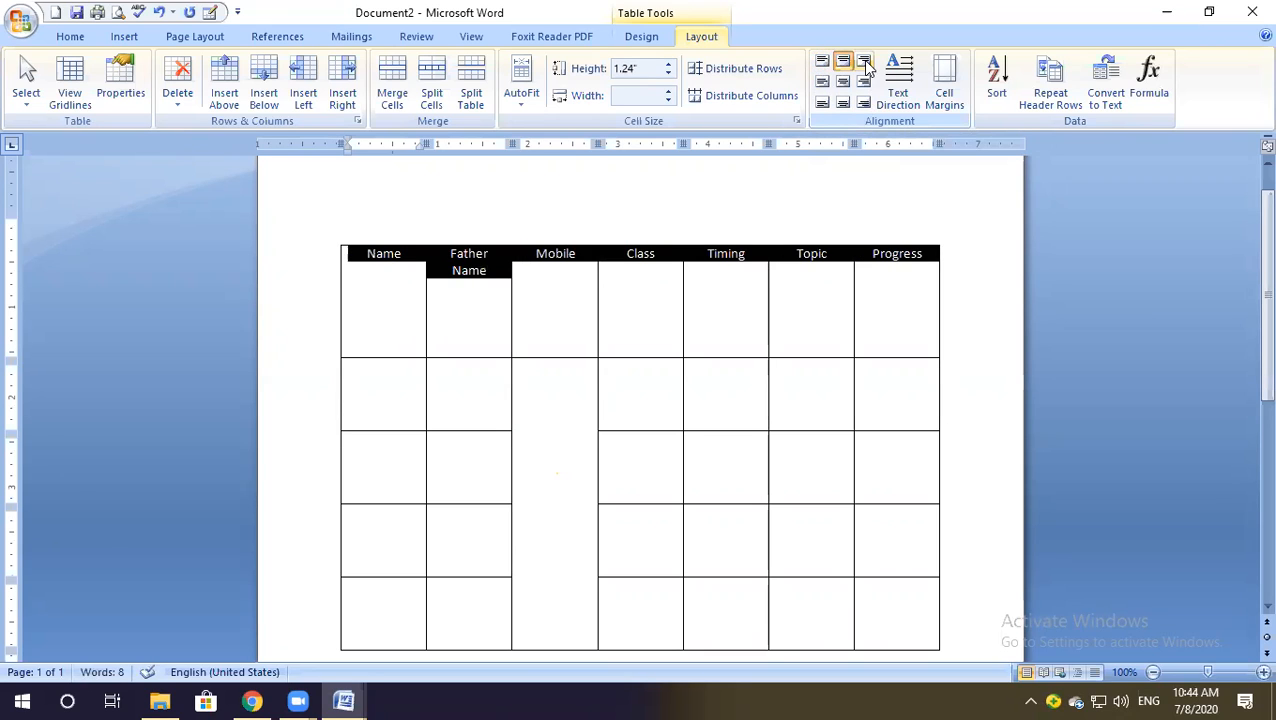
Cycle the header row's cell alignment twice through top left and top center, finishing at top right.
click(864, 62)
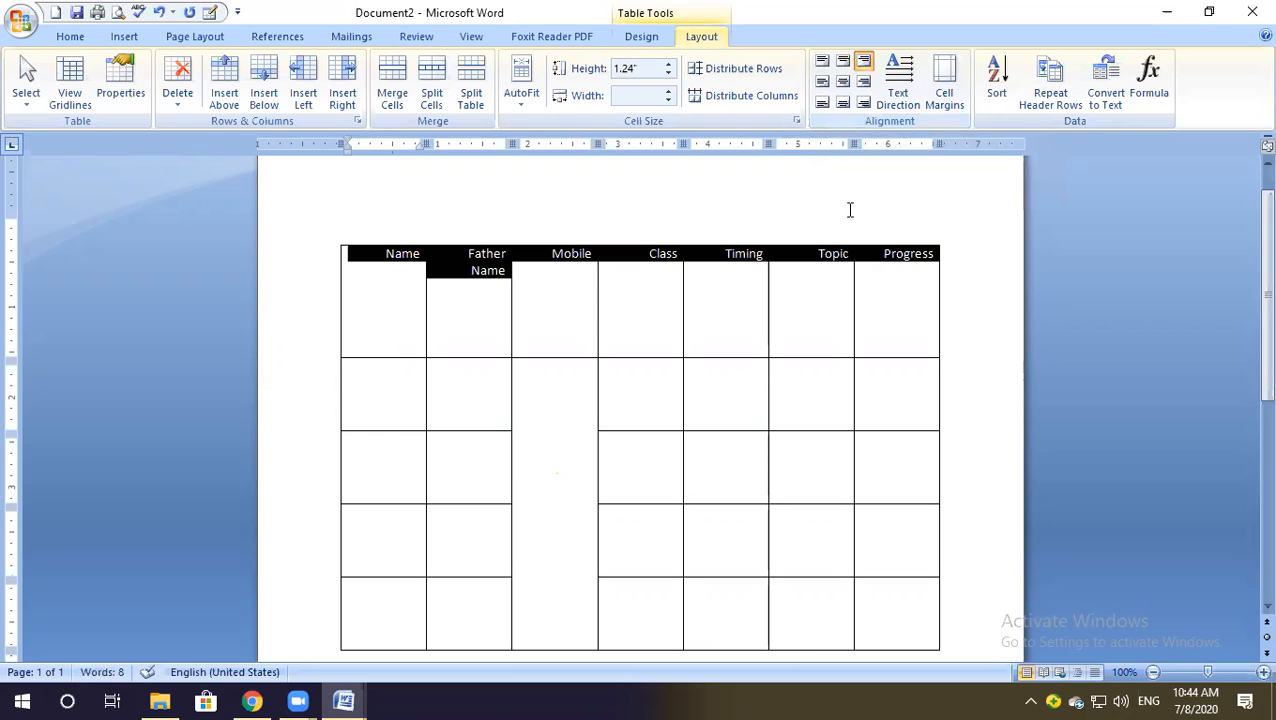
click(822, 62)
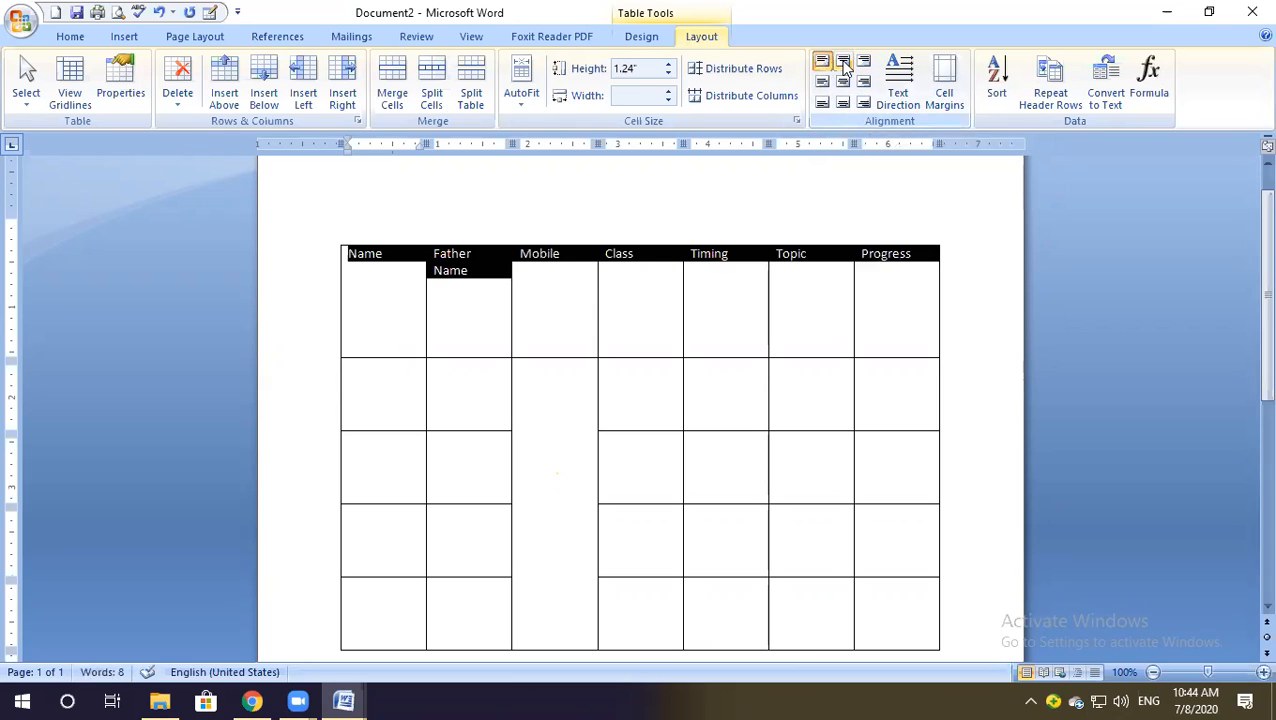
click(843, 62)
click(864, 62)
click(822, 62)
click(843, 62)
click(864, 62)
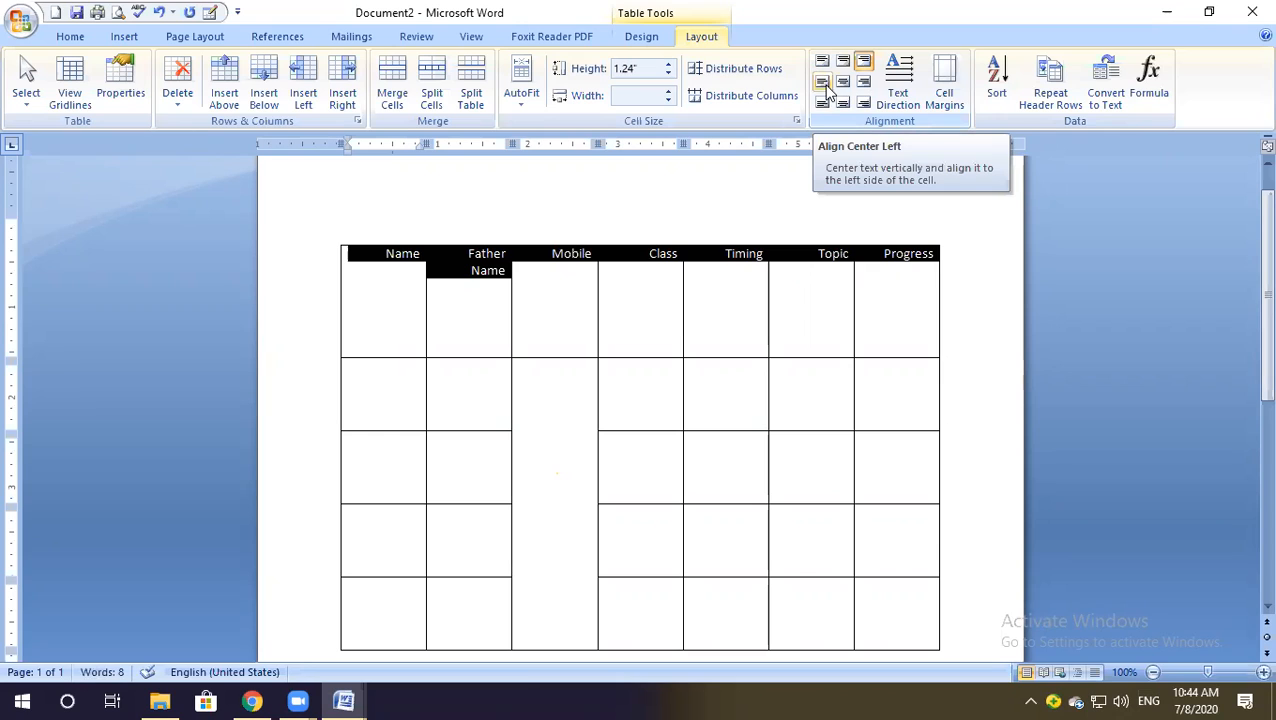
Try the center left, center, center right, bottom left, bottom center and bottom right alignments on the header row.
click(826, 89)
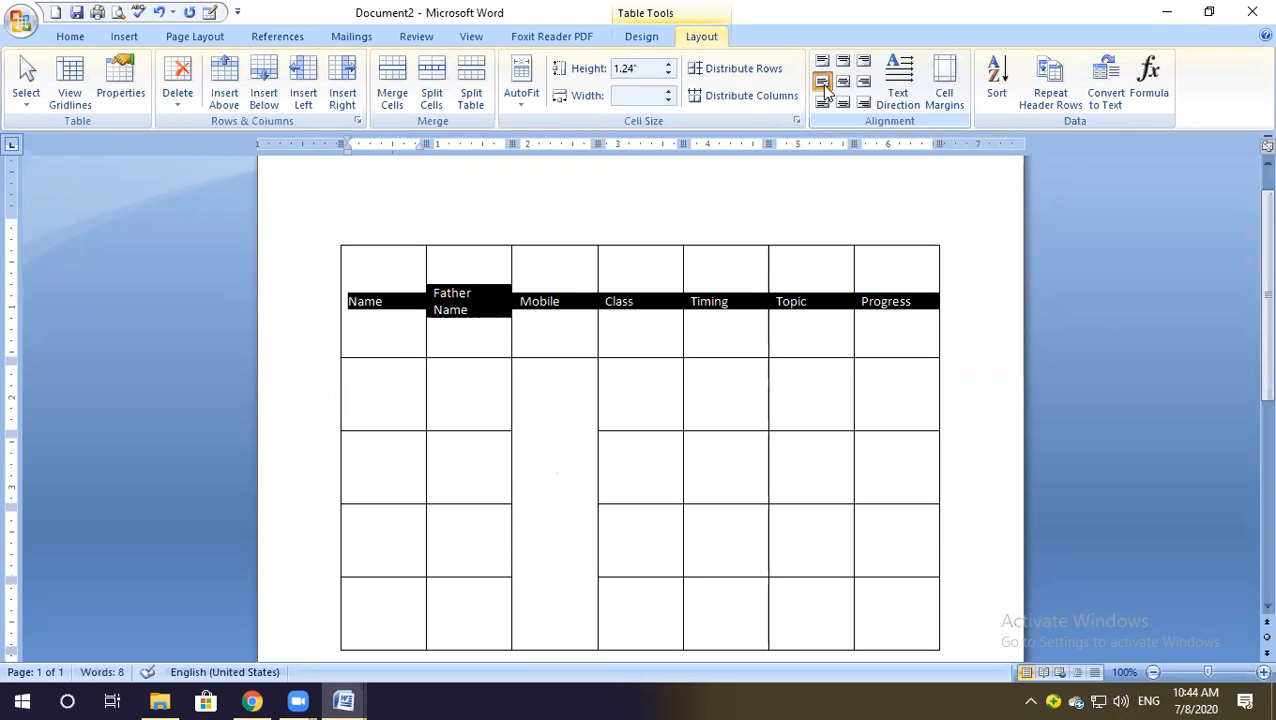
click(845, 84)
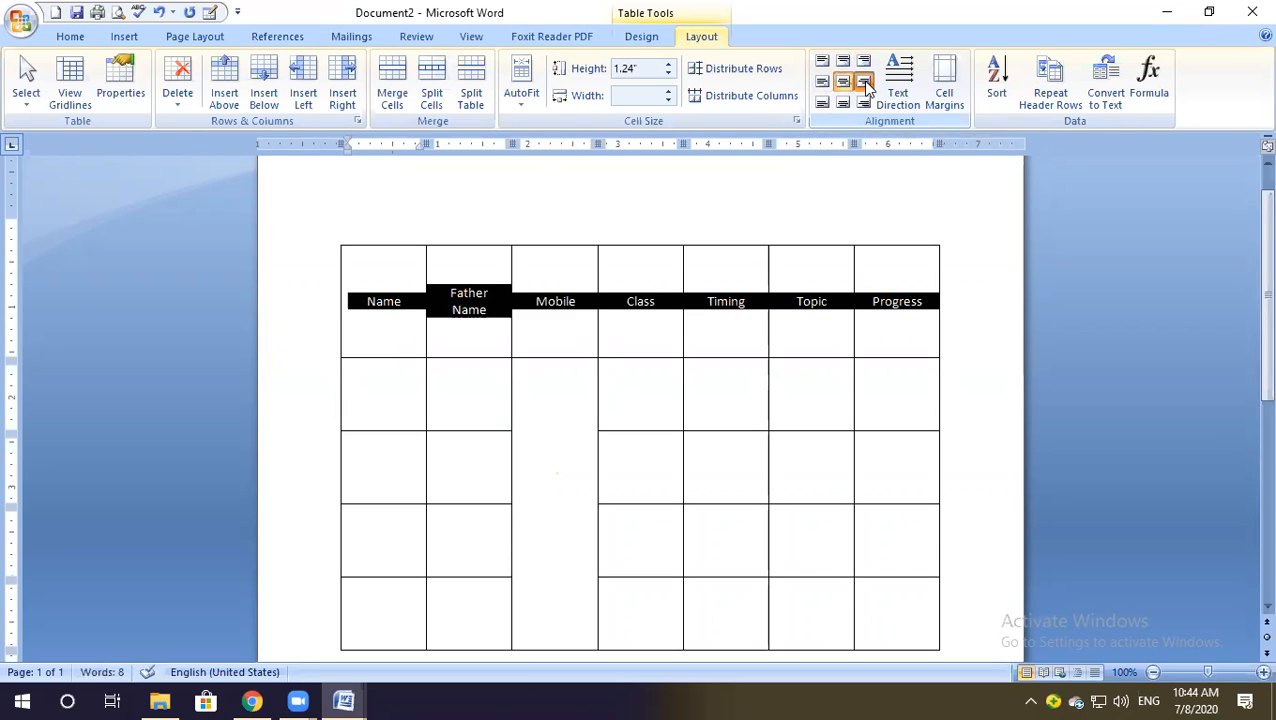
click(864, 84)
click(822, 103)
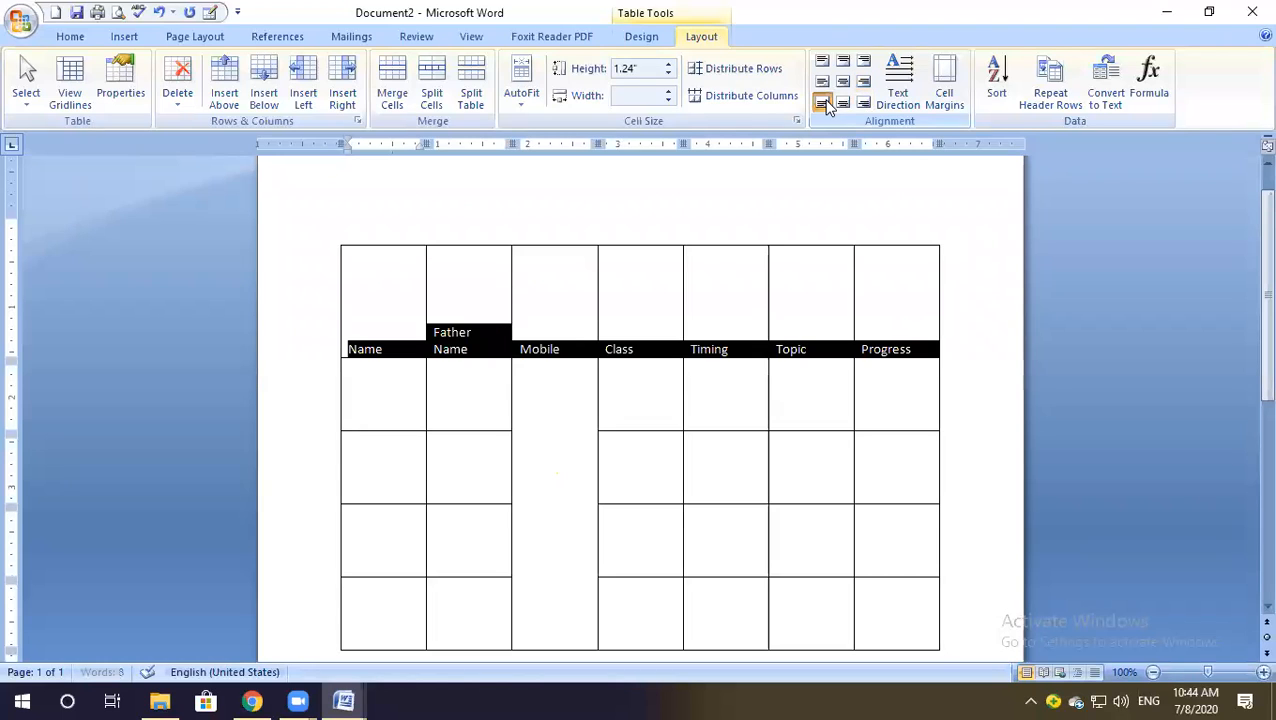
click(846, 103)
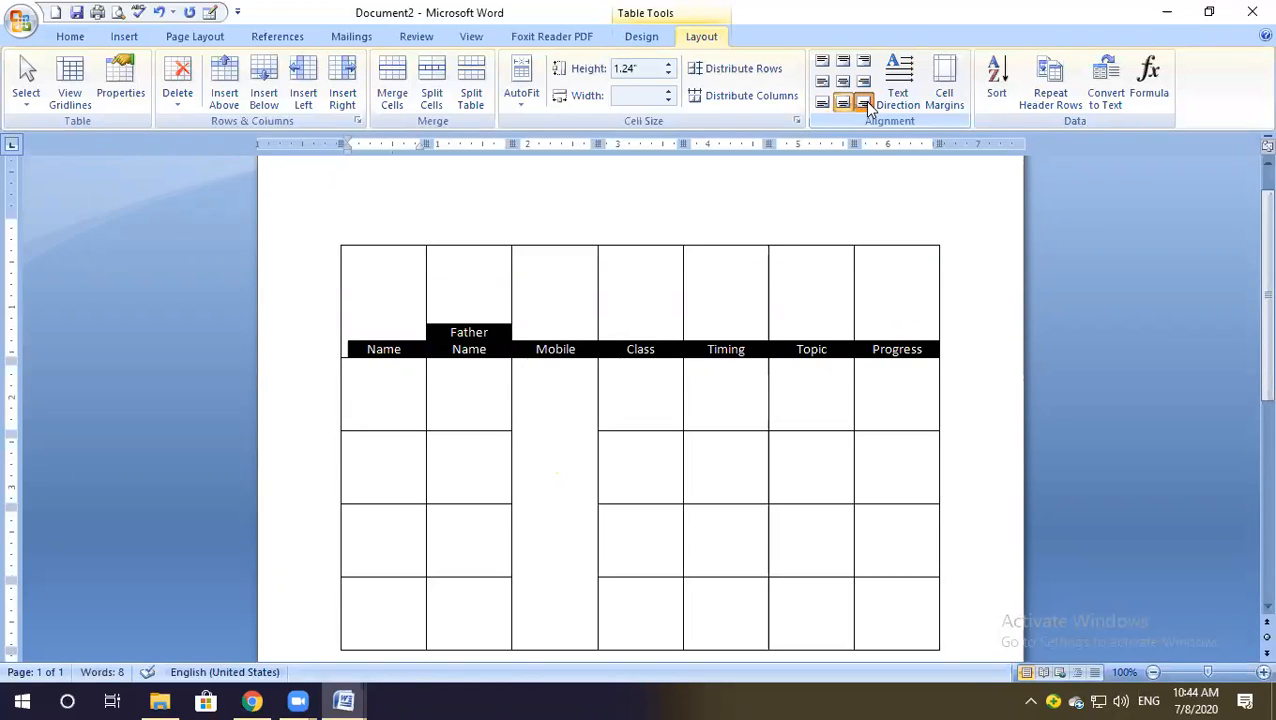
click(864, 103)
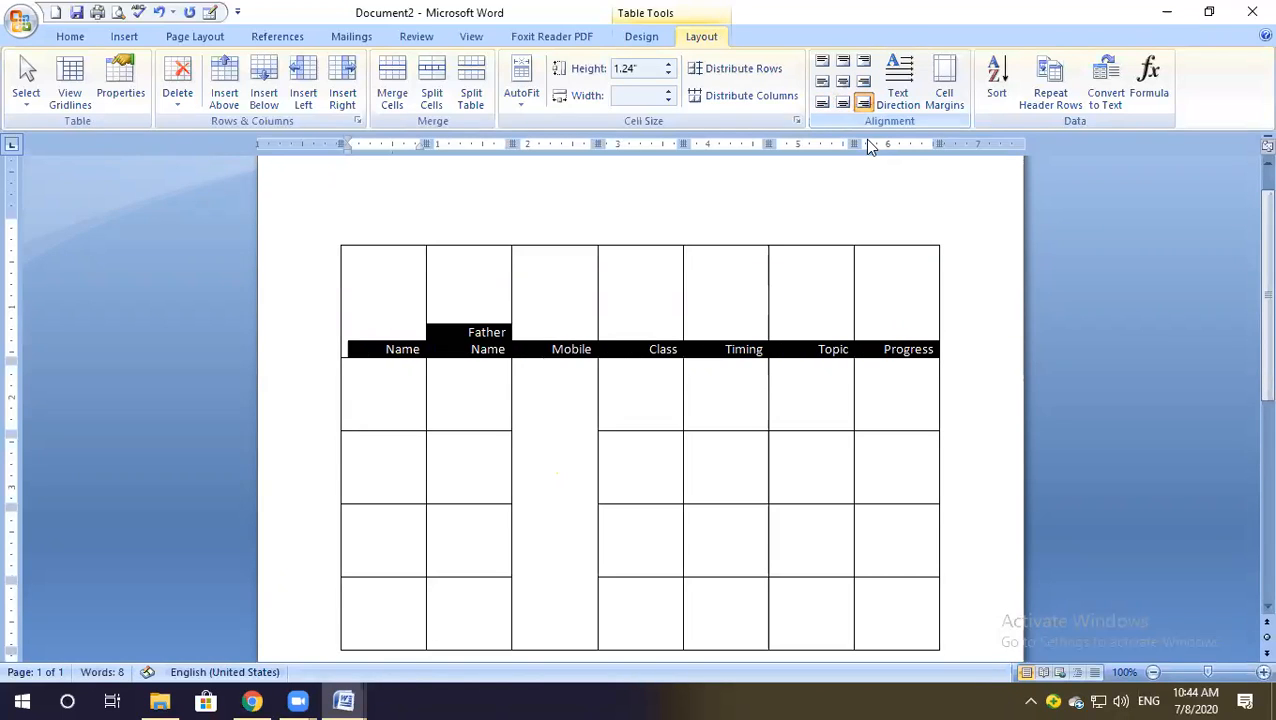
Run through the three top alignments again on the header row, followed by the middle ones, finishing at center right.
click(822, 61)
click(843, 62)
click(864, 62)
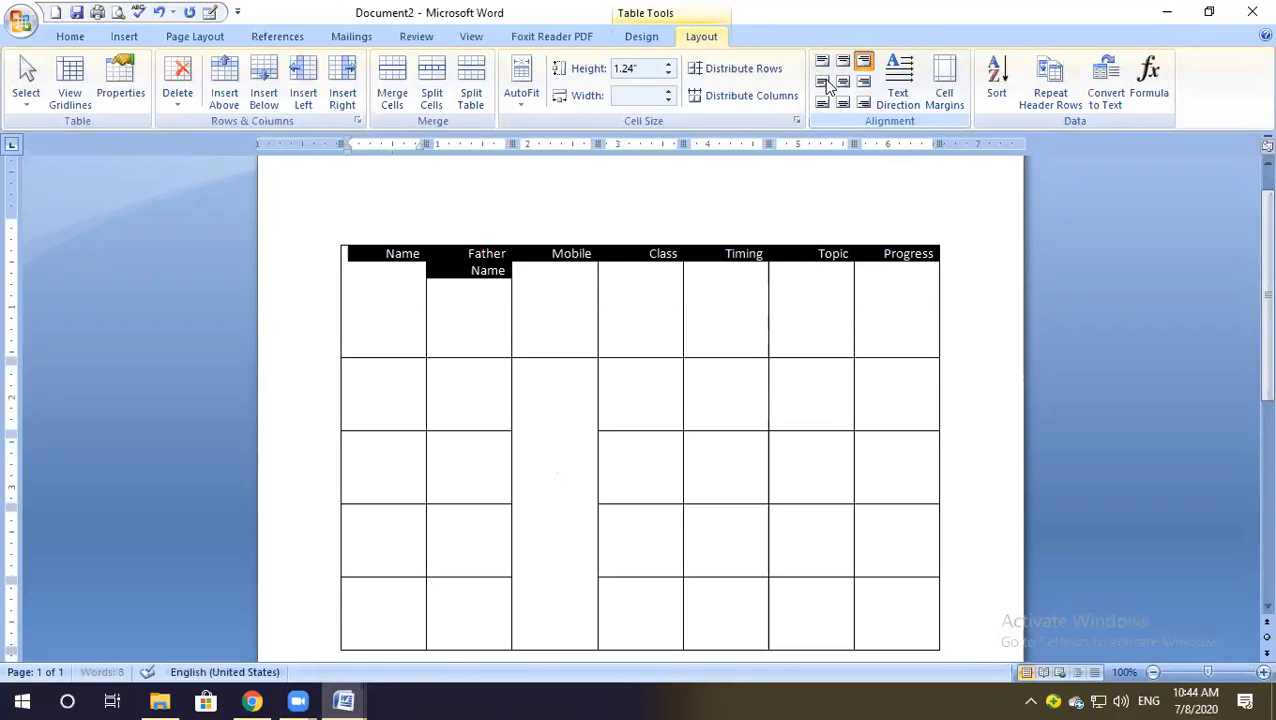
click(822, 82)
click(843, 82)
click(864, 82)
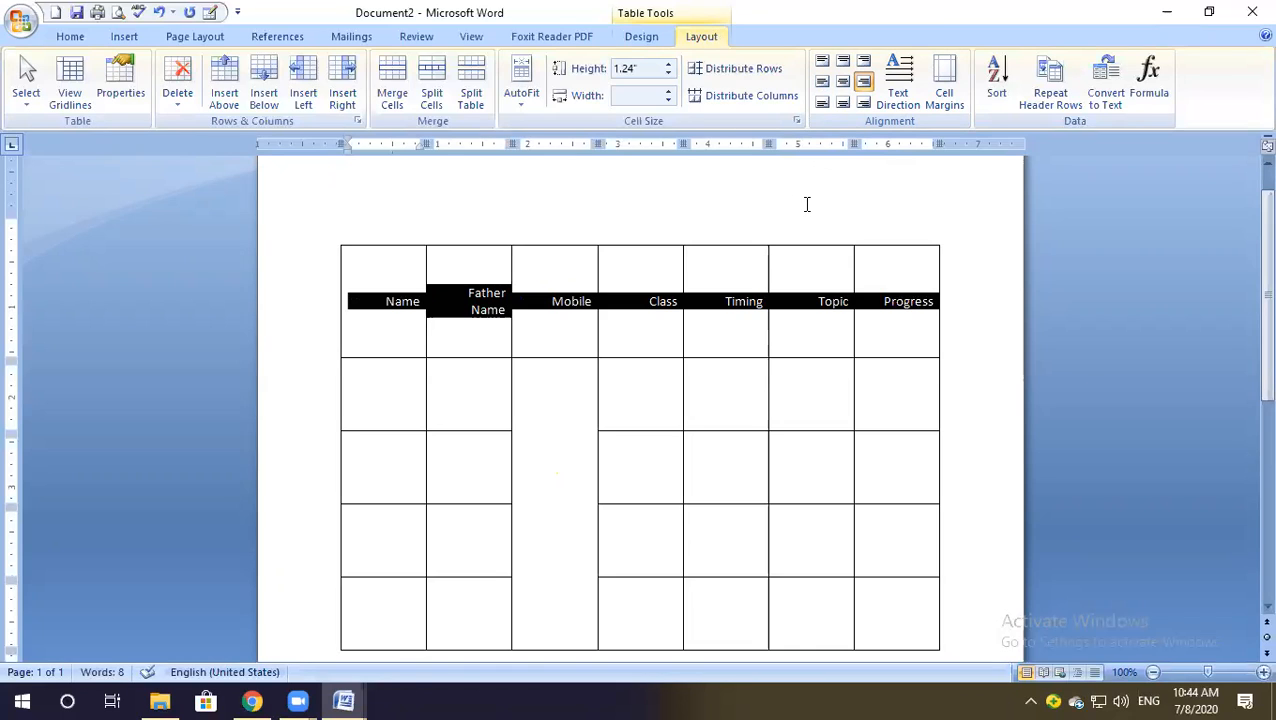
click(385, 290)
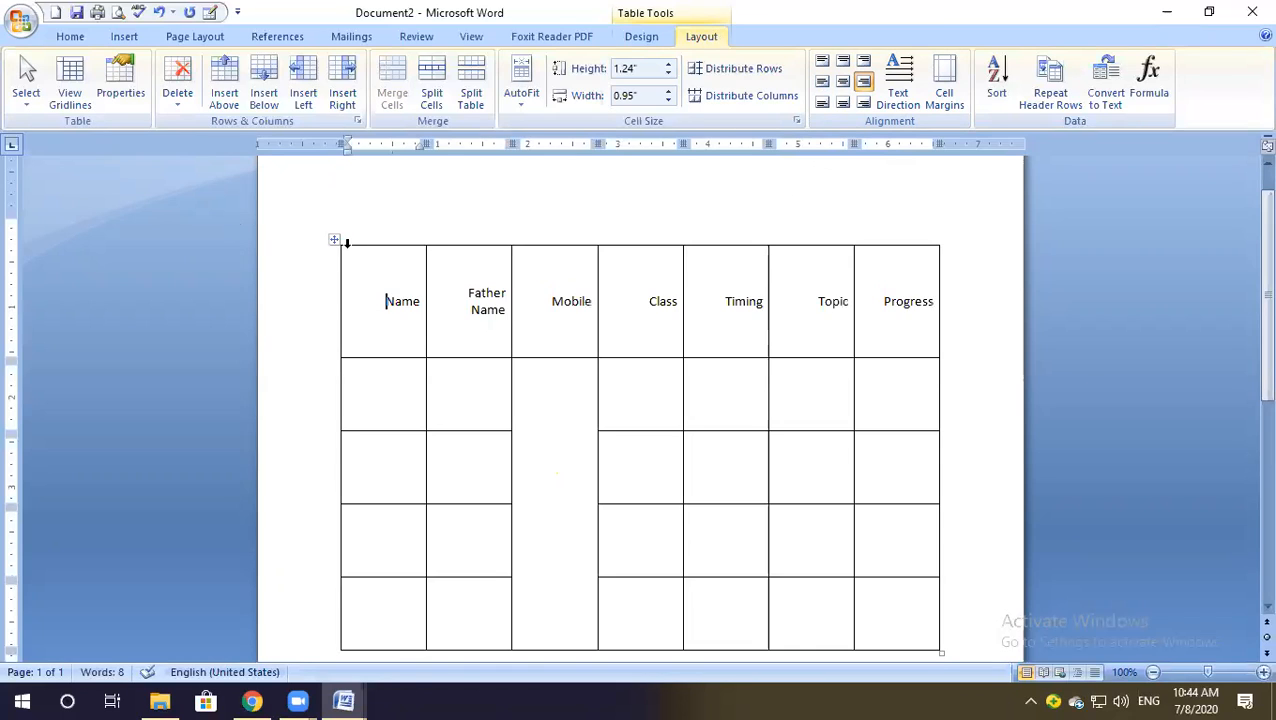
click(333, 242)
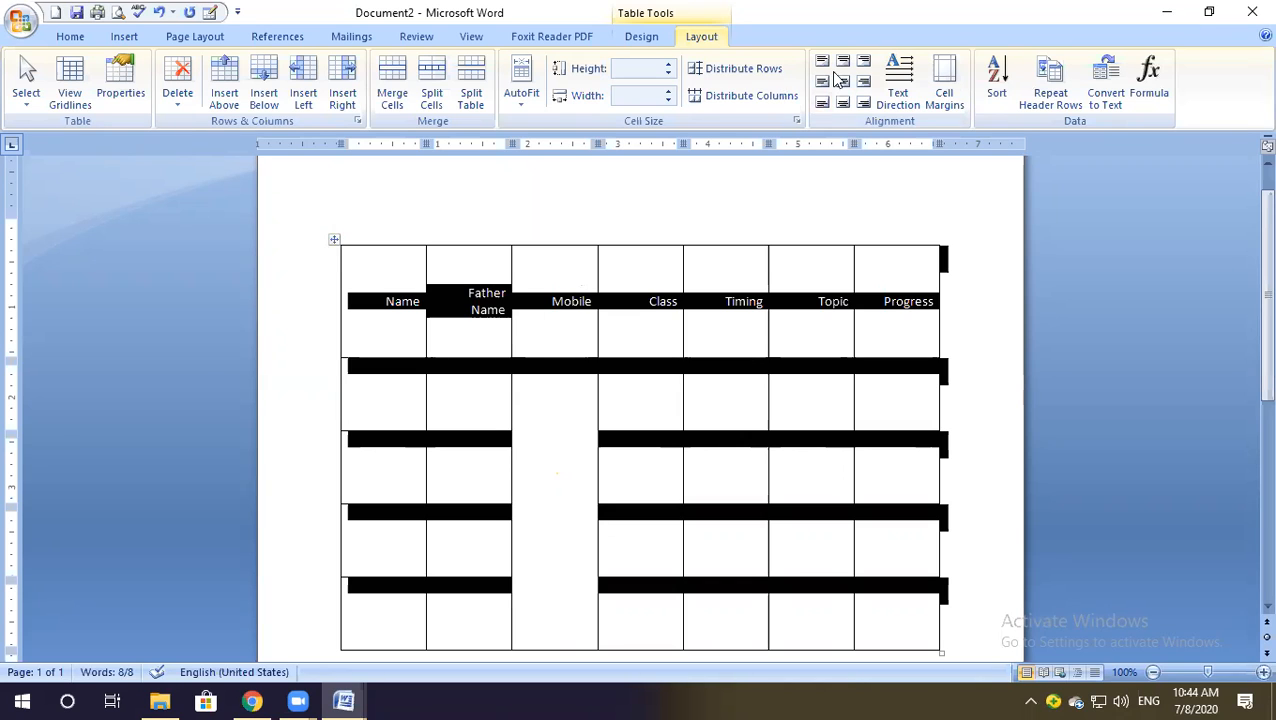
click(610, 374)
click(556, 390)
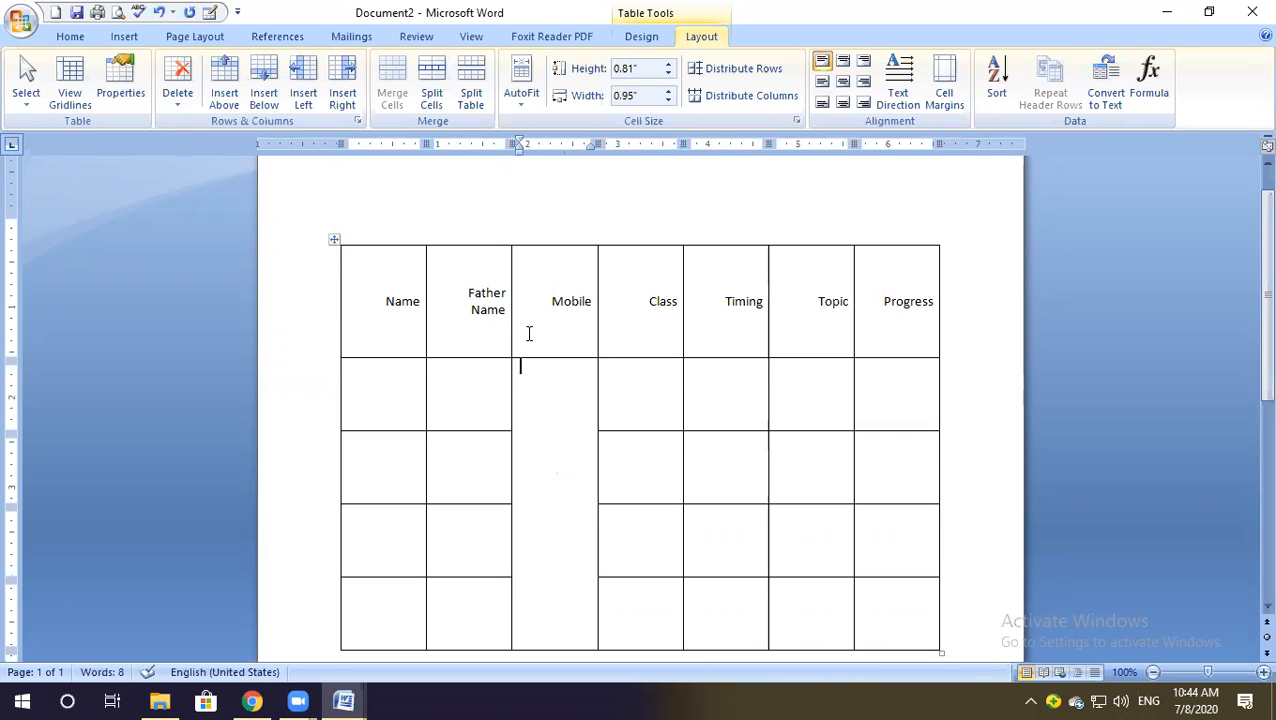
Select the header row and cycle its text direction repeatedly between horizontal and vertical orientations.
double_click(397, 297)
click(379, 305)
drag(441, 296, 938, 305)
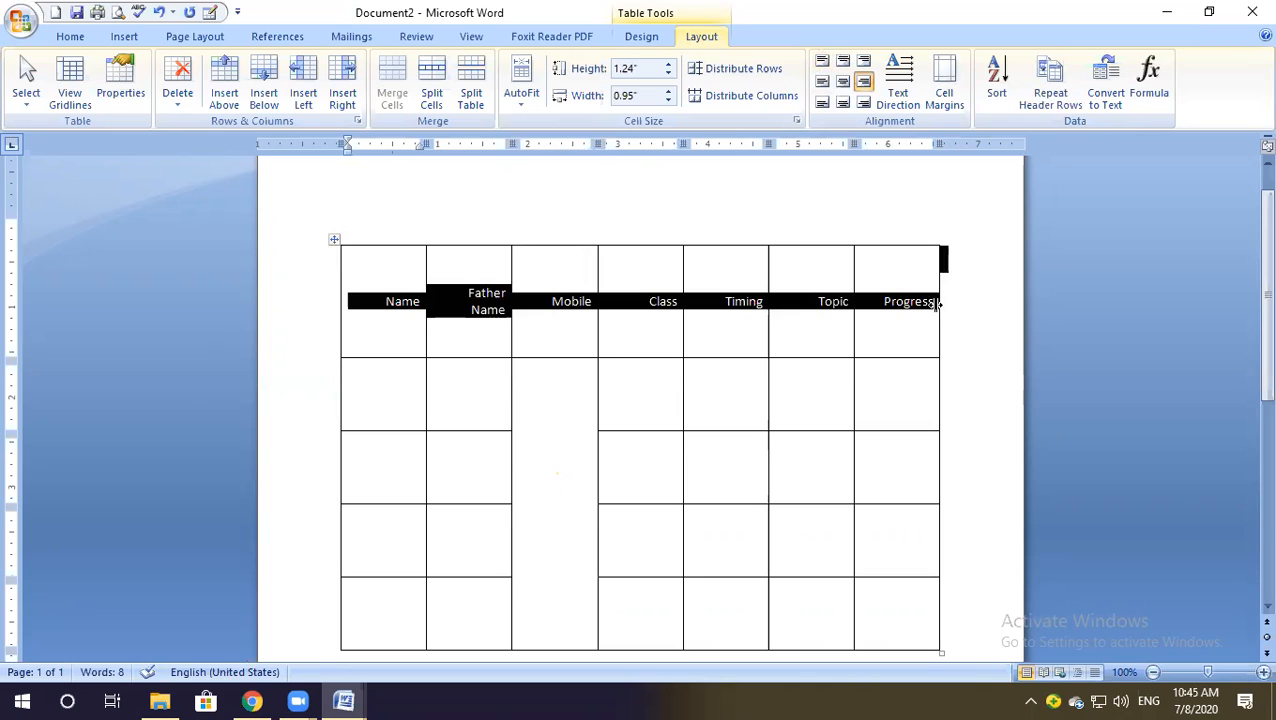
click(900, 92)
click(900, 93)
click(900, 93)
click(900, 93)
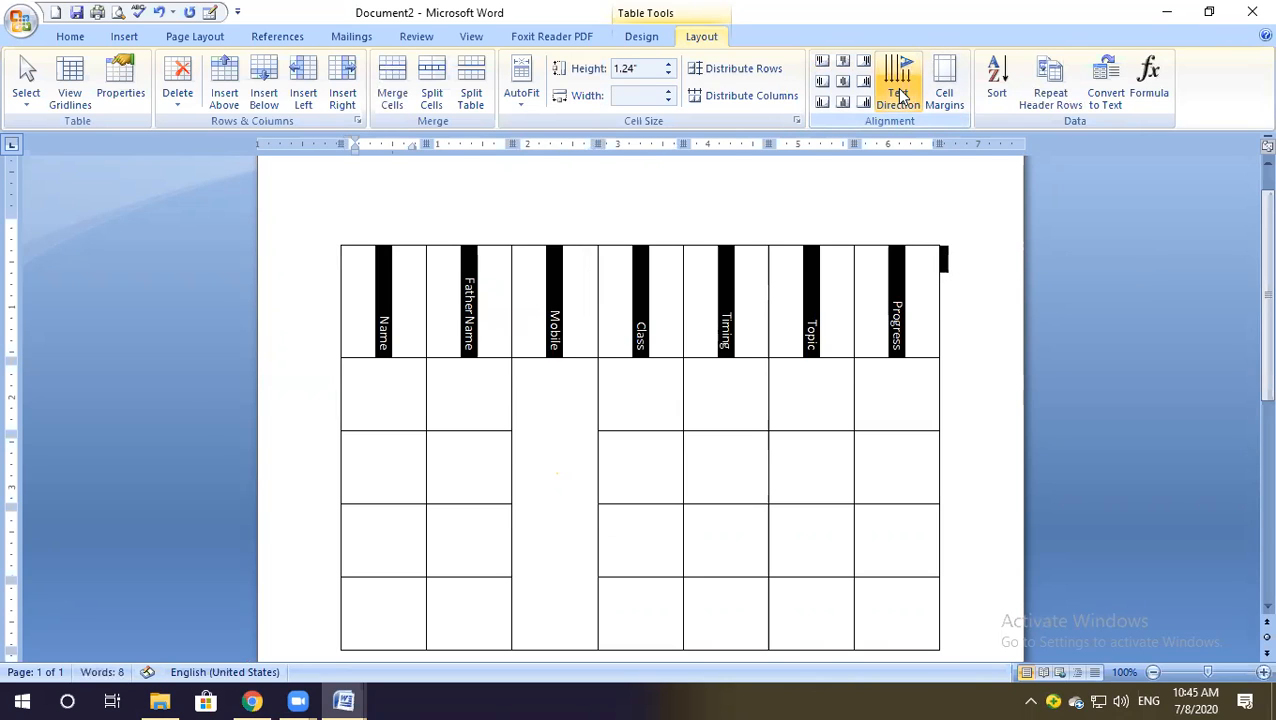
click(900, 93)
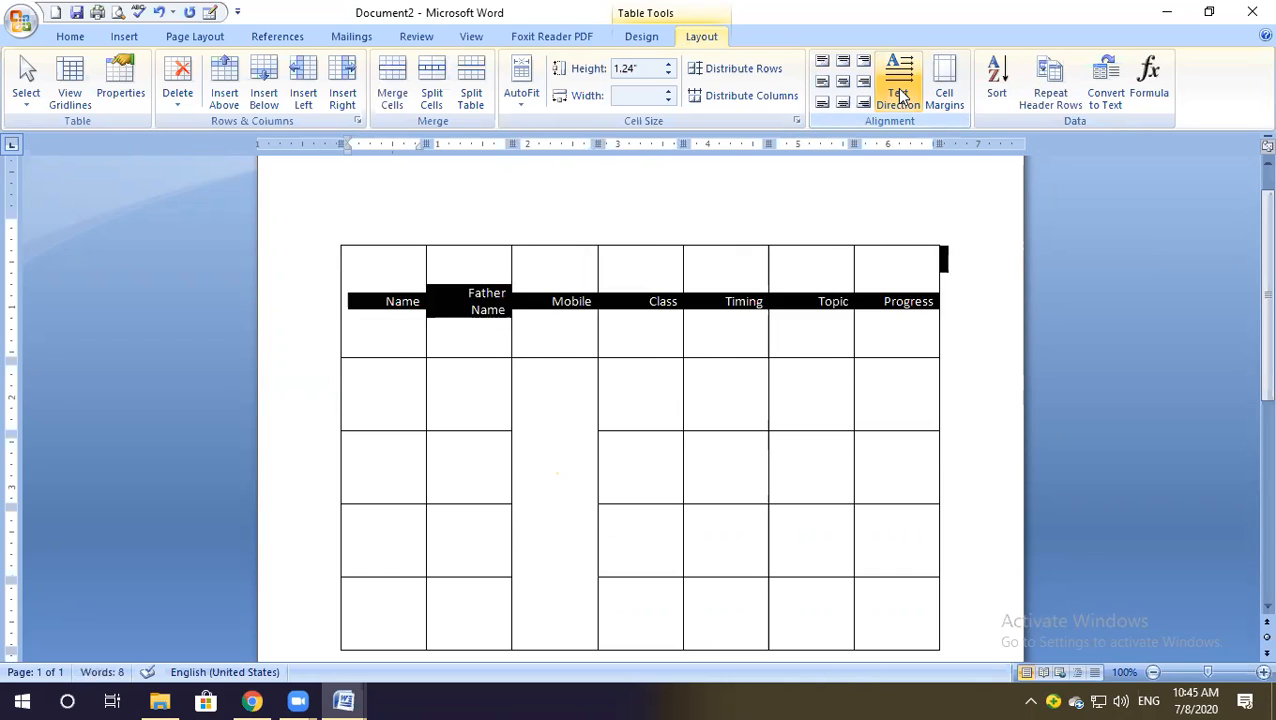
click(900, 93)
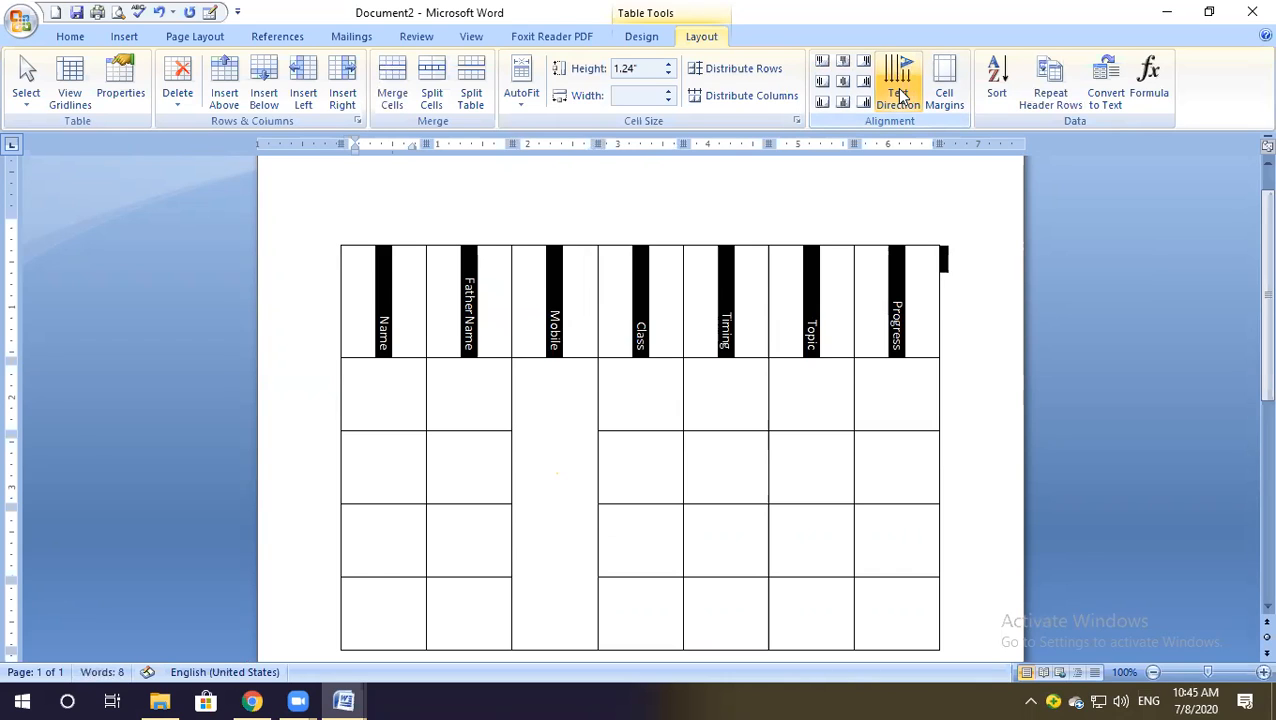
Reduce the header row's height to about 0.87" and cycle the Mobile heading's text direction back to horizontal.
click(576, 372)
drag(579, 358, 578, 323)
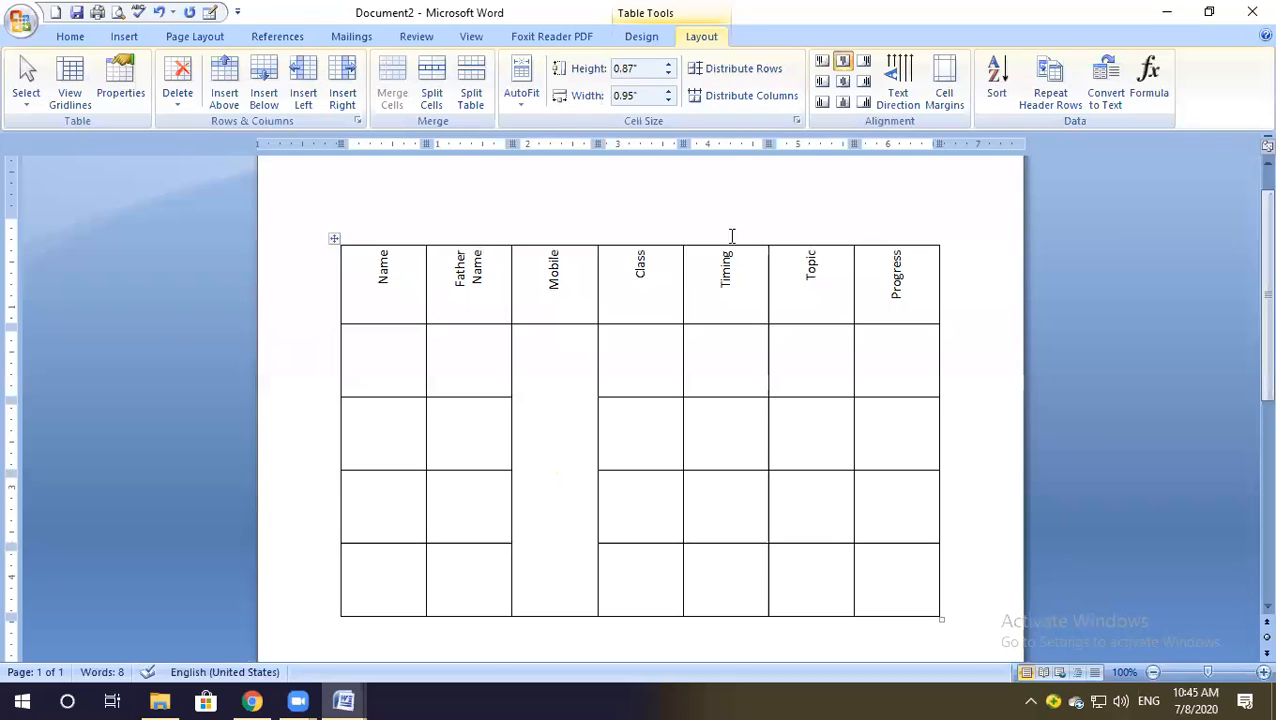
click(900, 98)
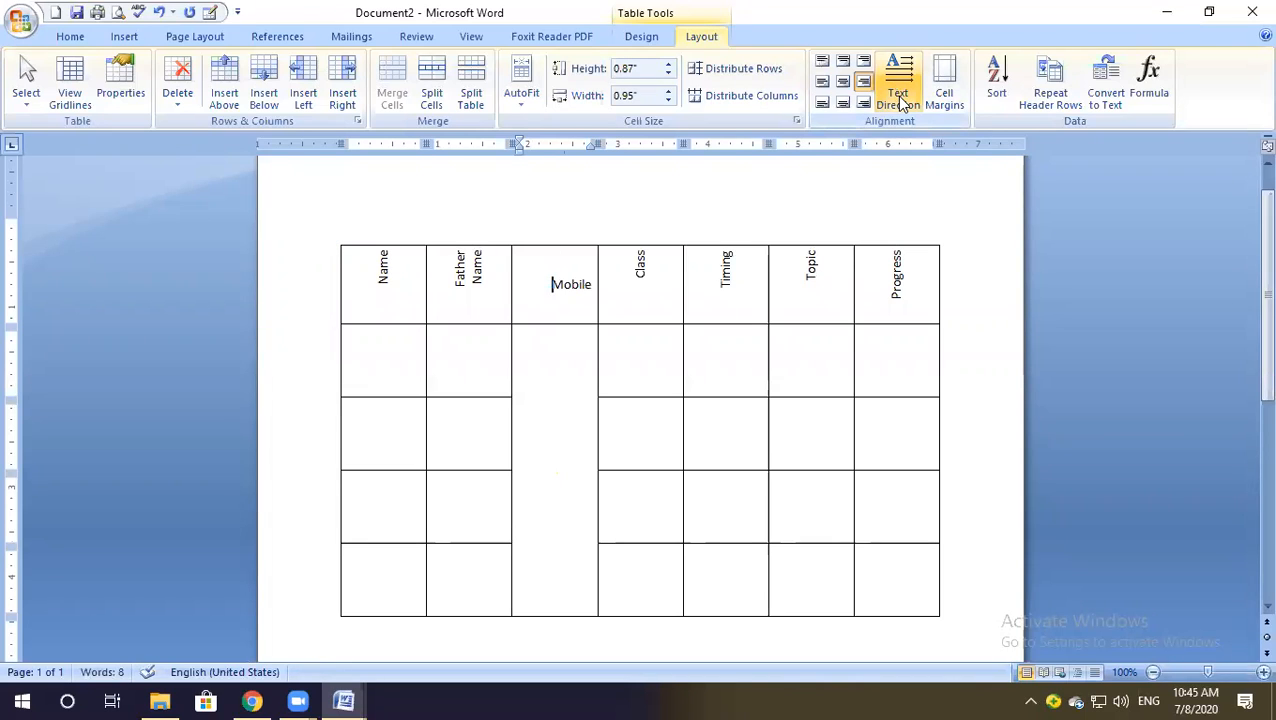
click(900, 98)
click(900, 98)
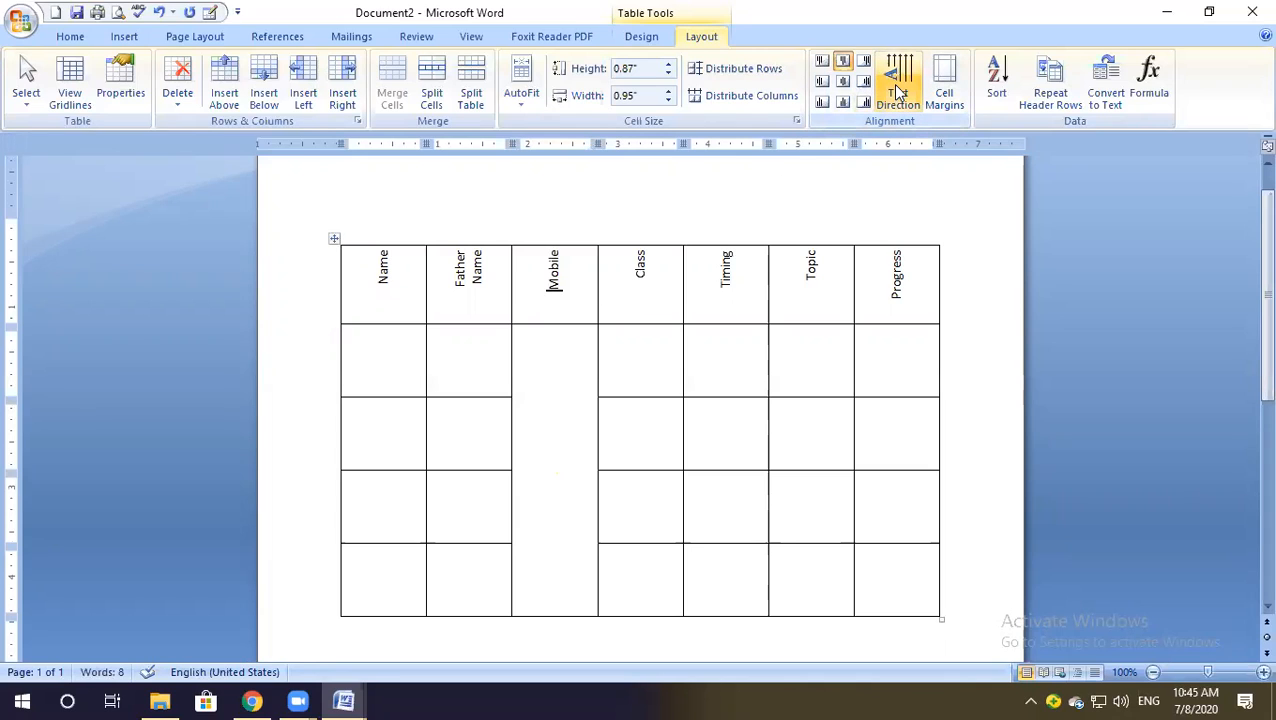
click(900, 92)
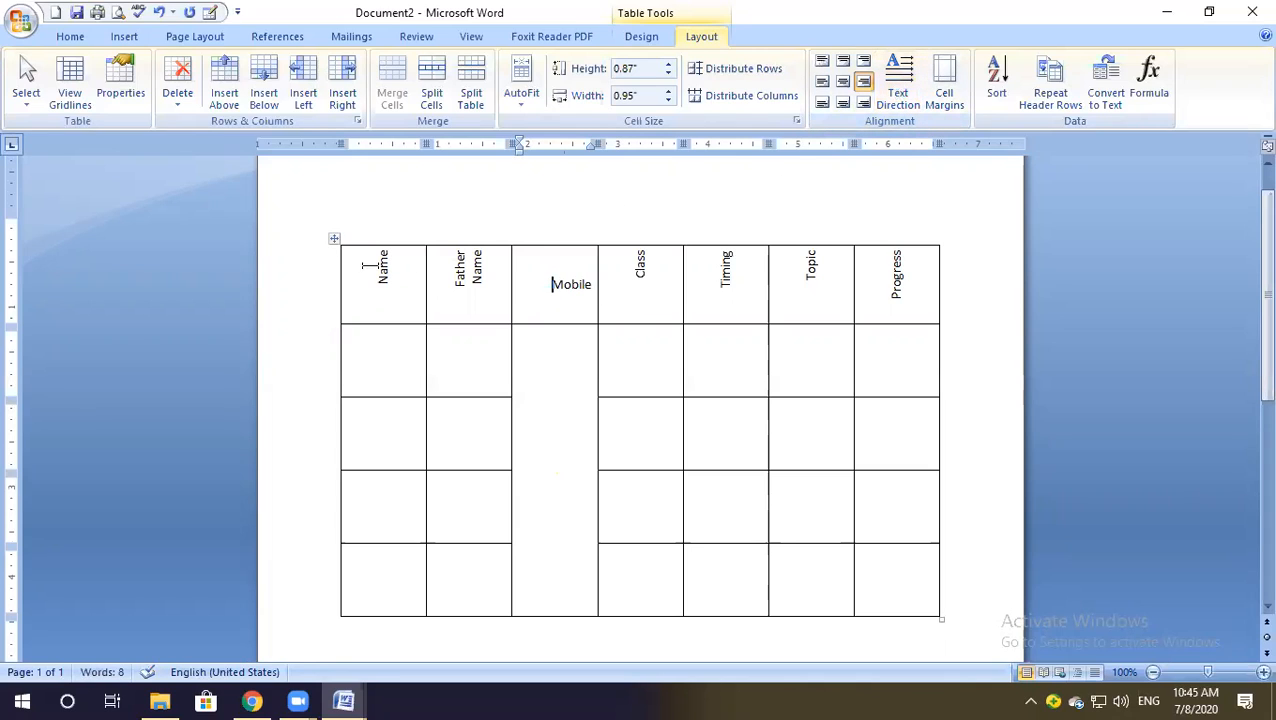
Select the whole header row and change its text direction until all headings are horizontal.
drag(372, 272, 872, 276)
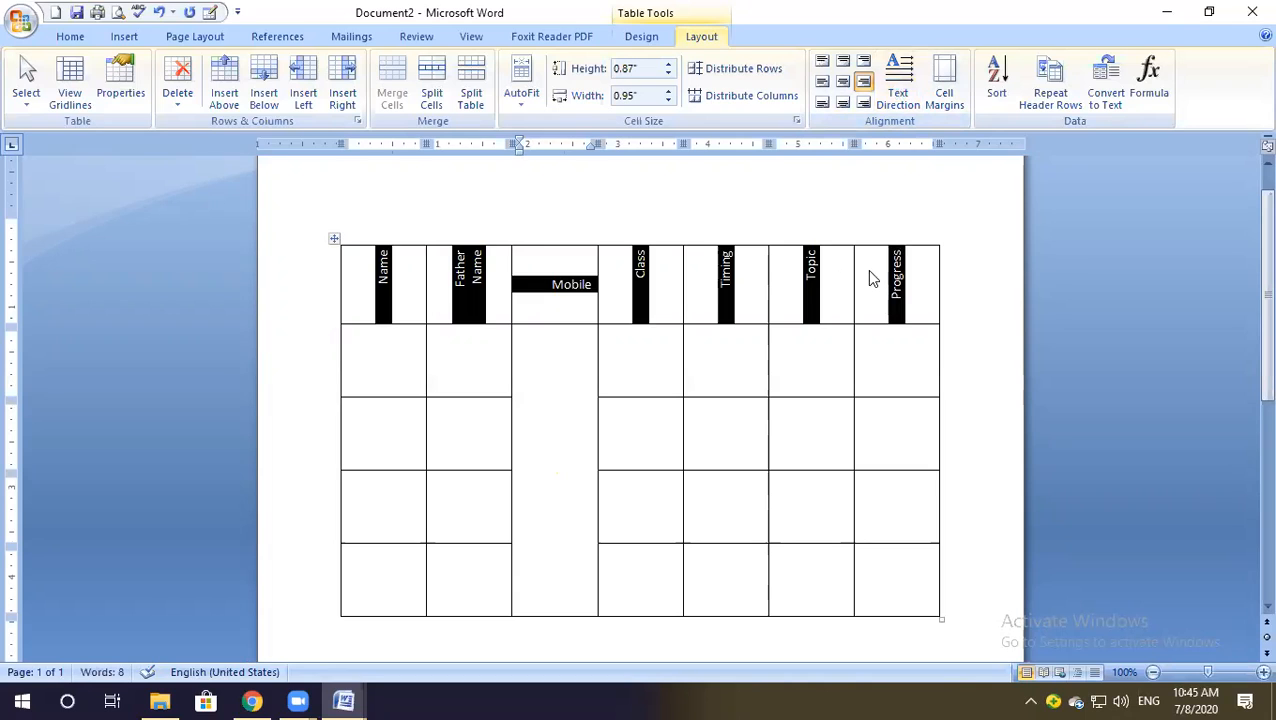
click(893, 103)
click(893, 100)
click(893, 98)
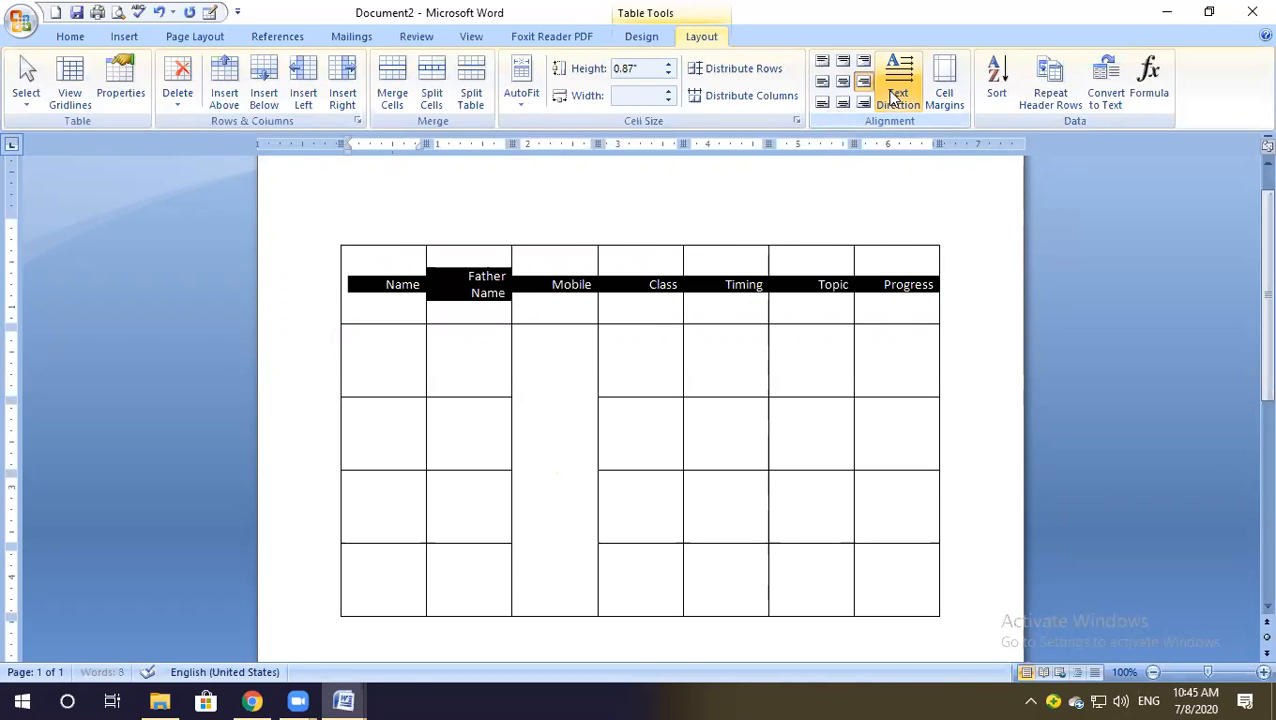
Enter "Class Schedule" in the merged cell under the Mobile heading.
click(544, 427)
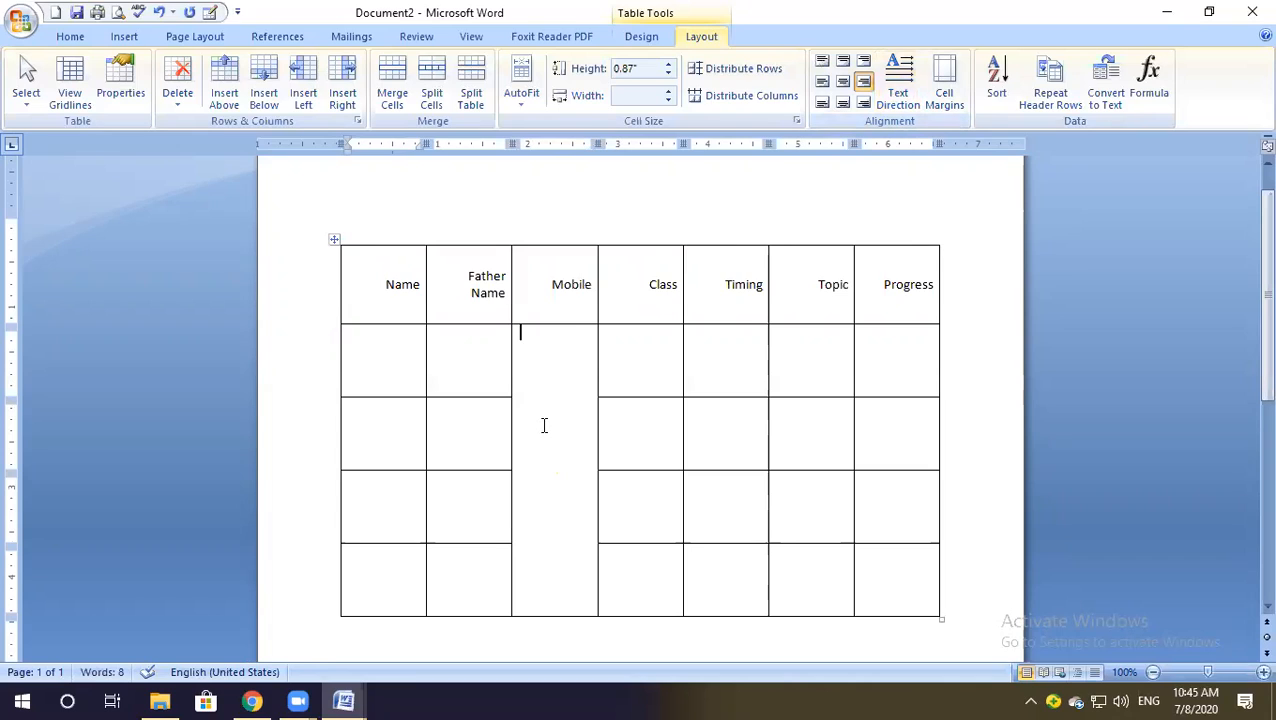
text(C)
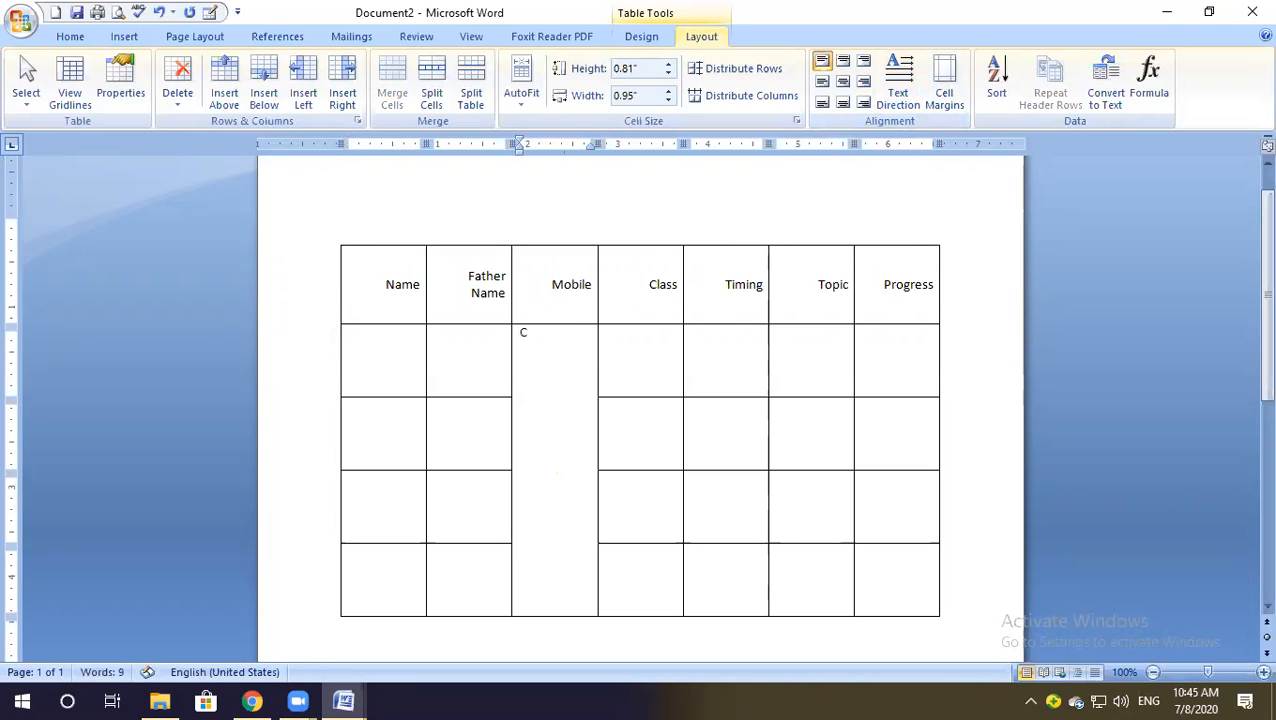
text(lass Schedule)
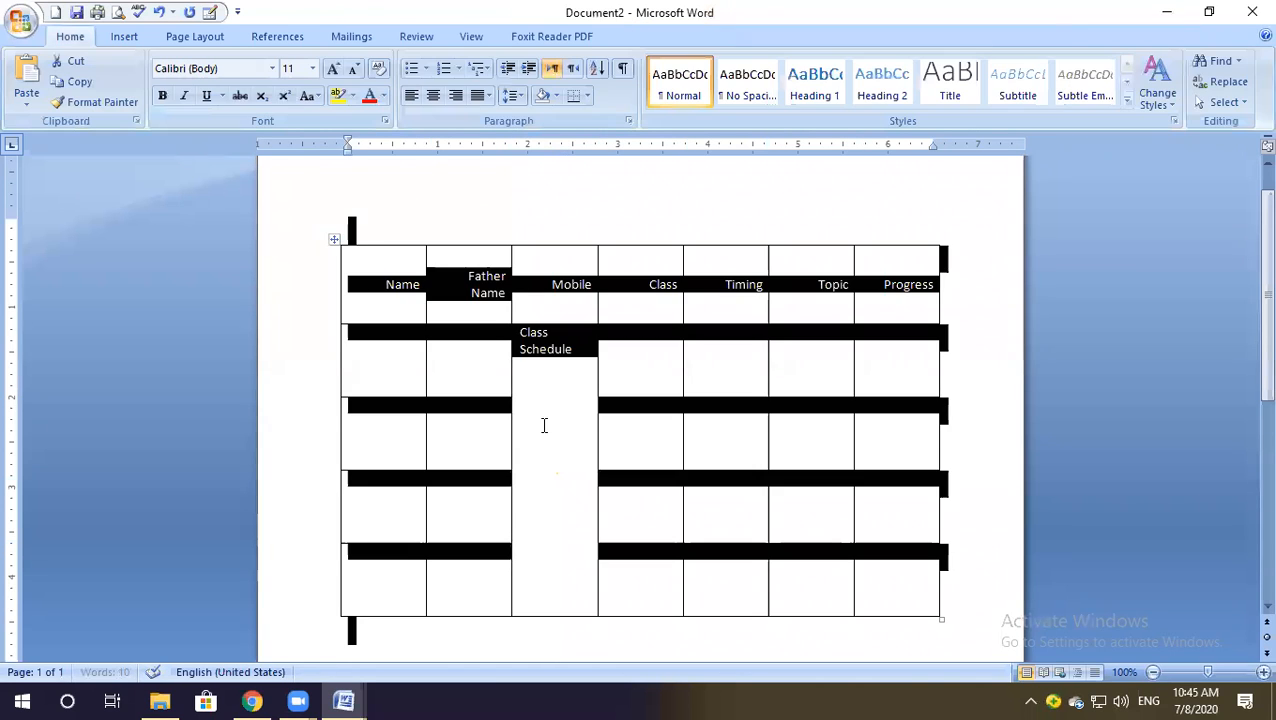
Select the Class Schedule text and rotate its text direction so it reads vertically downward.
triple_click(557, 358)
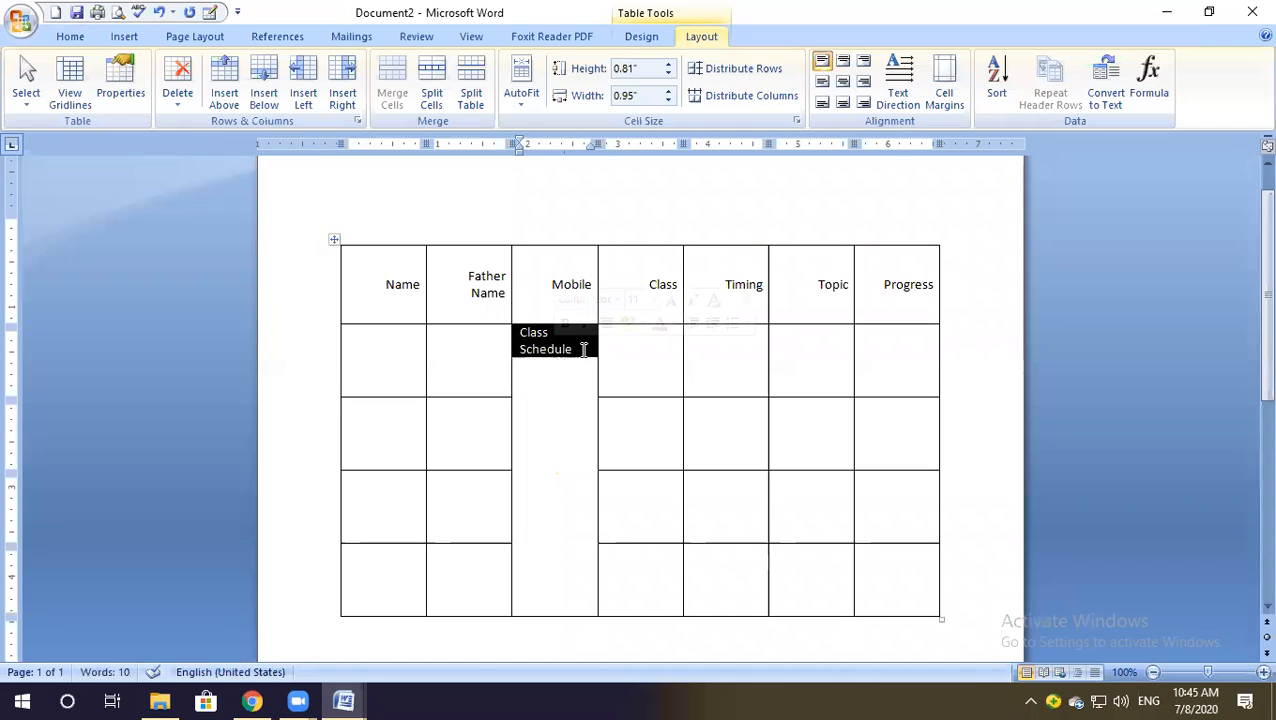
click(898, 88)
click(899, 90)
click(899, 90)
click(899, 90)
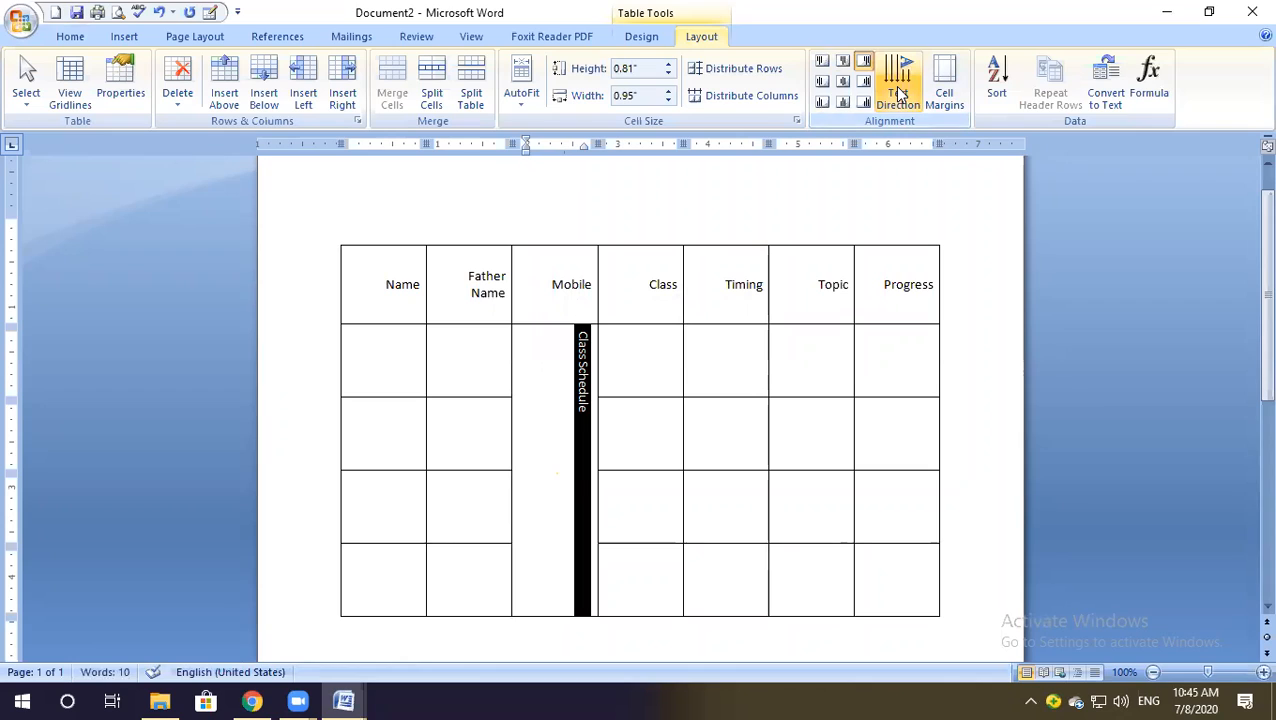
Try the middle alignments on the Class Schedule cell: center, center left and center right, finishing at center left.
click(845, 84)
click(822, 82)
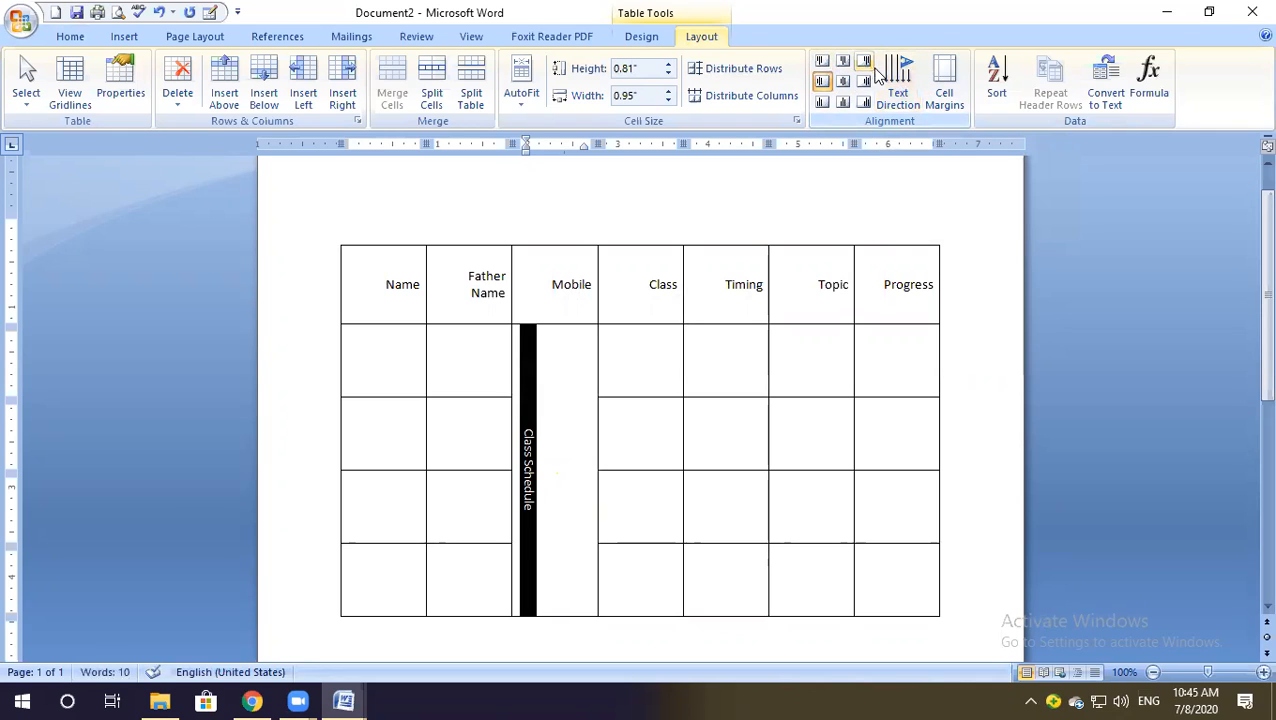
click(864, 83)
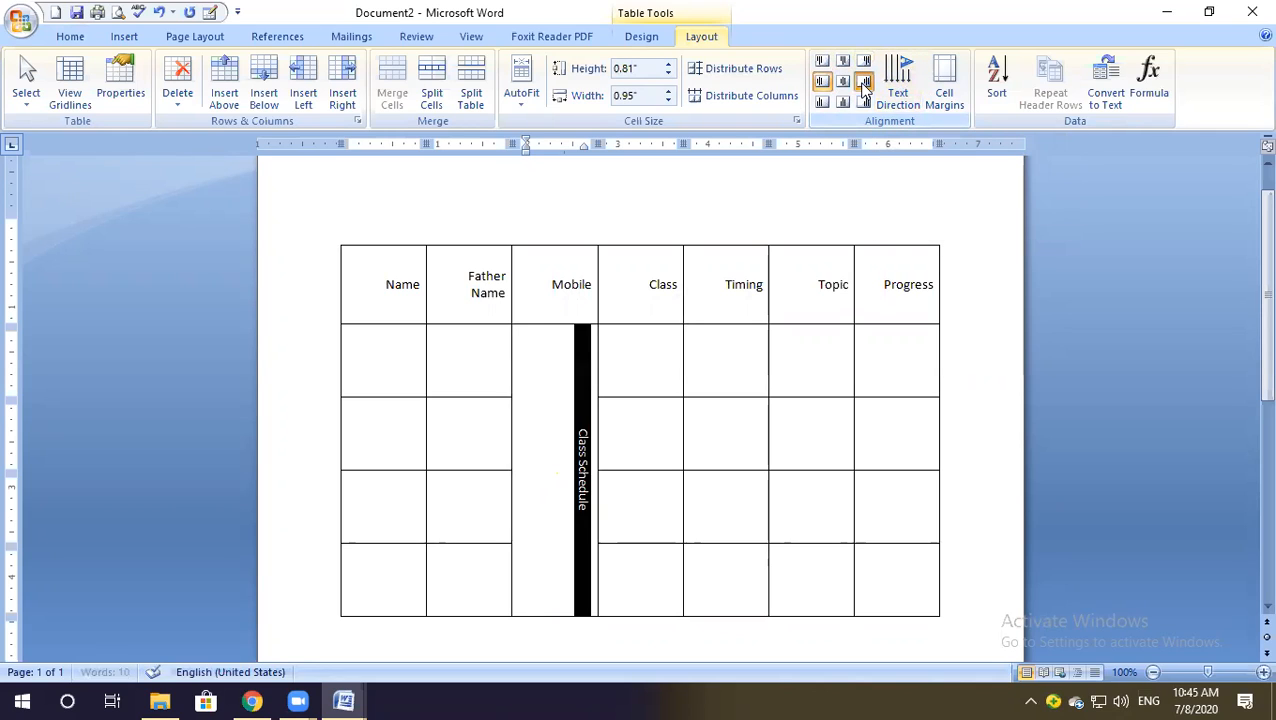
click(843, 82)
click(822, 82)
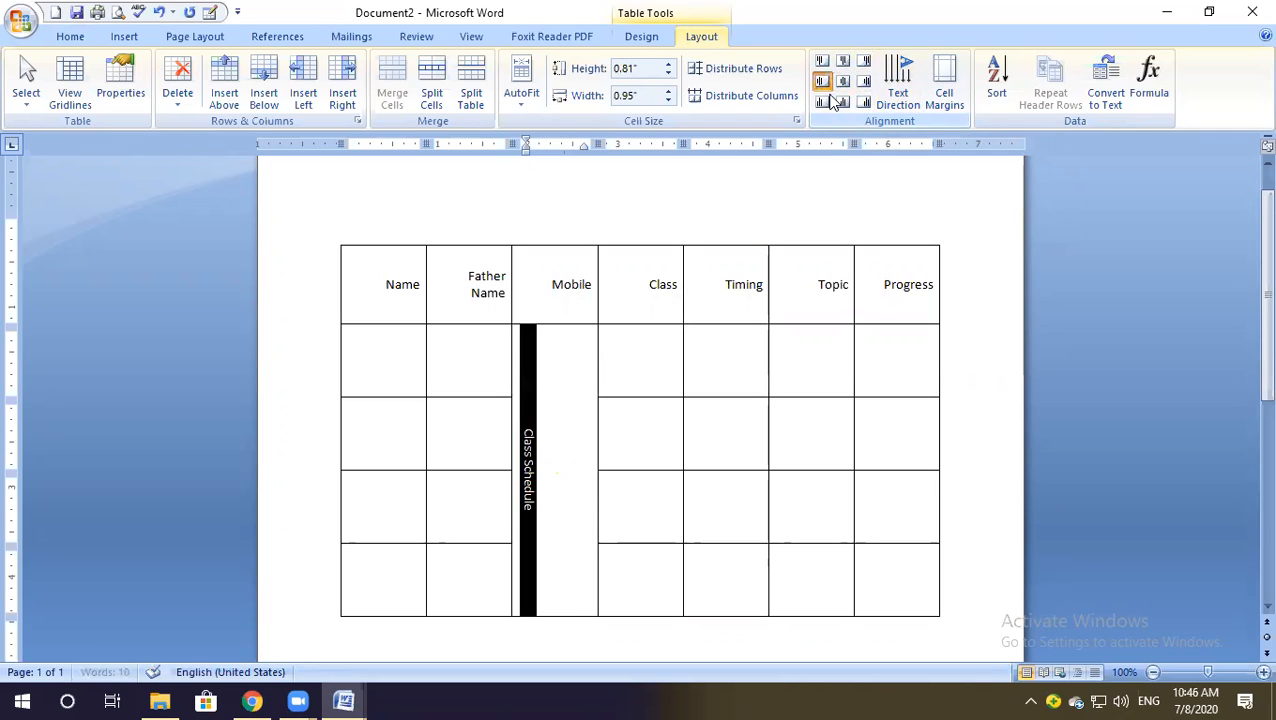
Cycle the Class Schedule cell through the bottom, right and top alignments, finishing vertically centered along the cell's left edge.
click(822, 103)
click(843, 103)
click(864, 103)
click(864, 82)
click(864, 61)
click(843, 61)
click(822, 61)
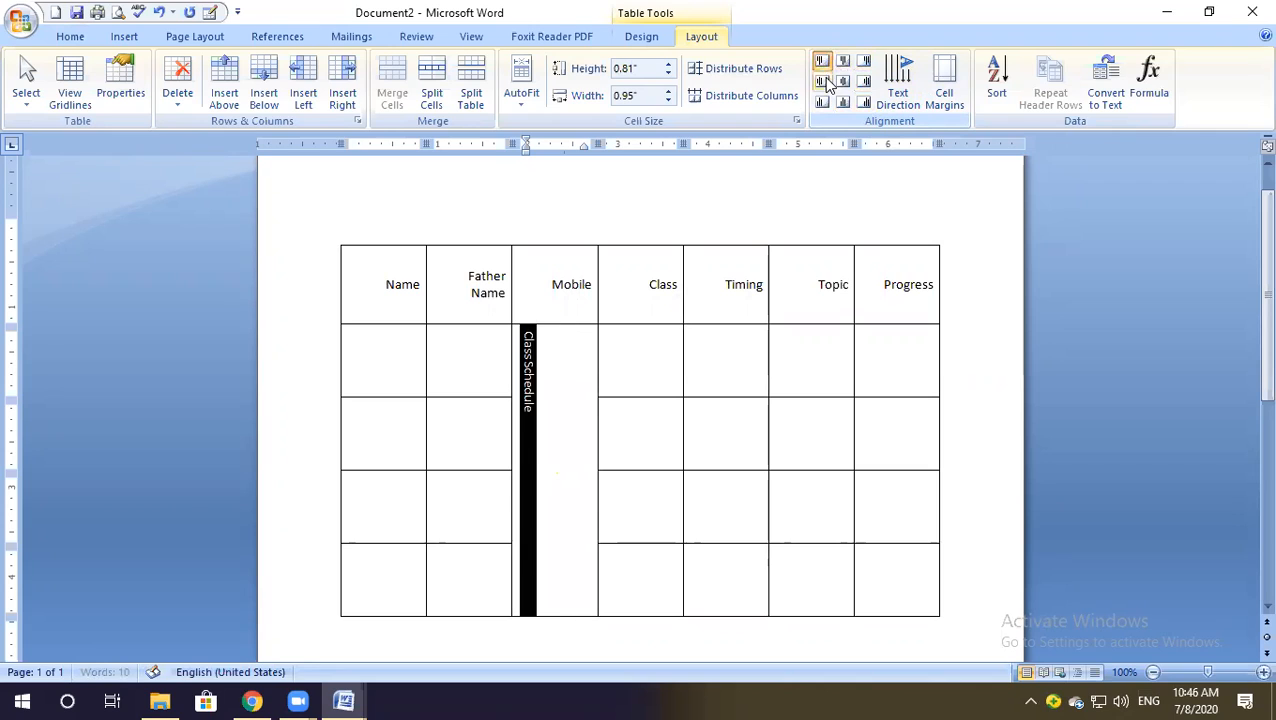
click(822, 82)
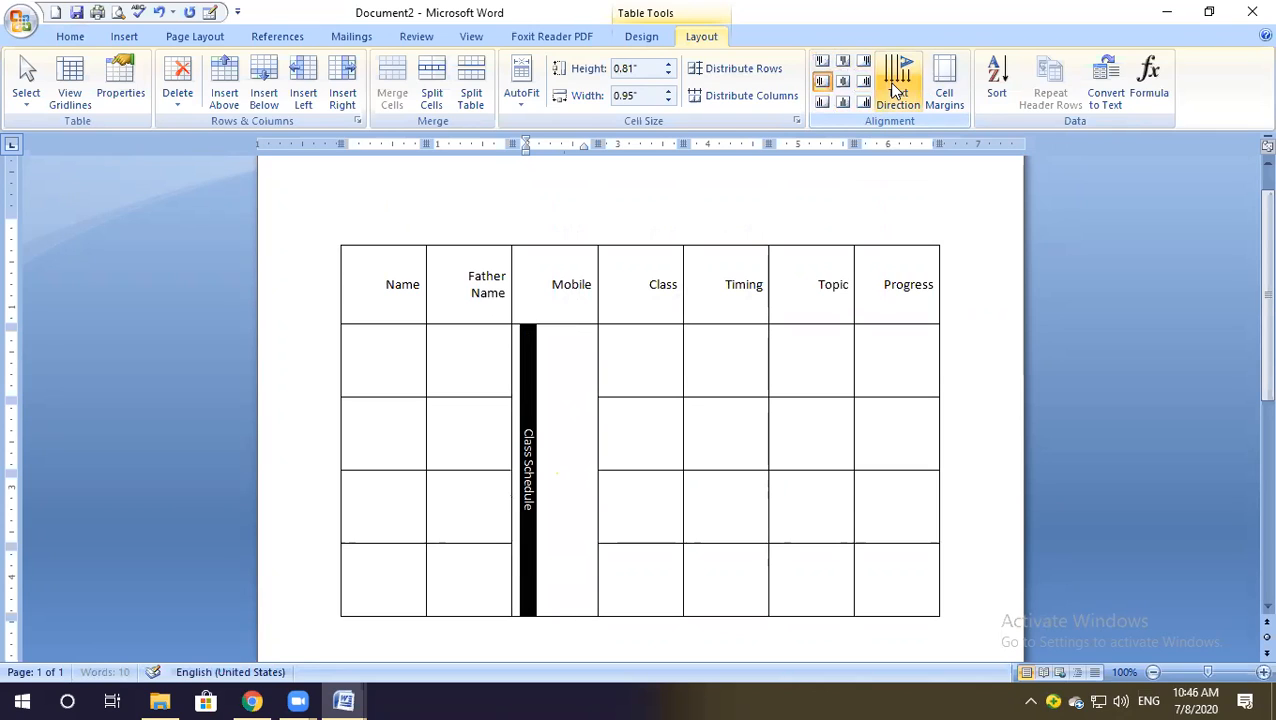
Set the table's default top cell margin to 0.12 inches and stretch the heading row to a height of about 1.31 inches.
click(944, 90)
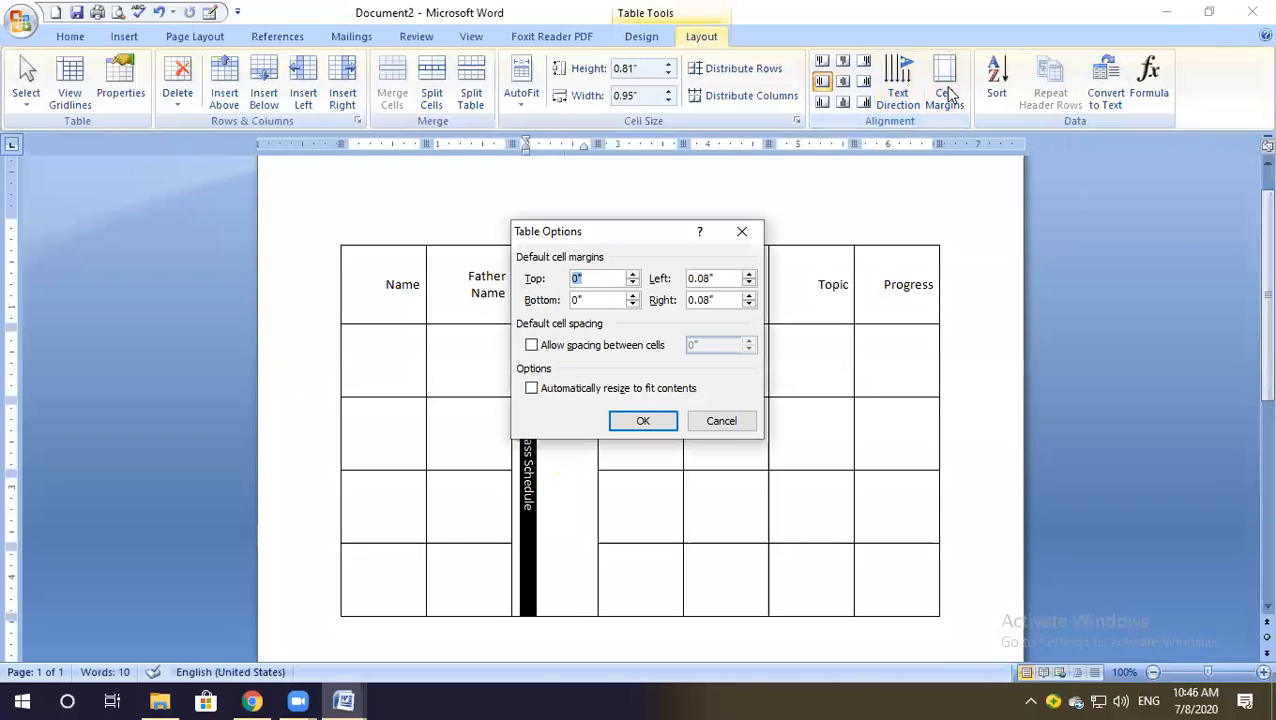
click(740, 233)
drag(386, 284, 587, 296)
click(541, 305)
click(386, 288)
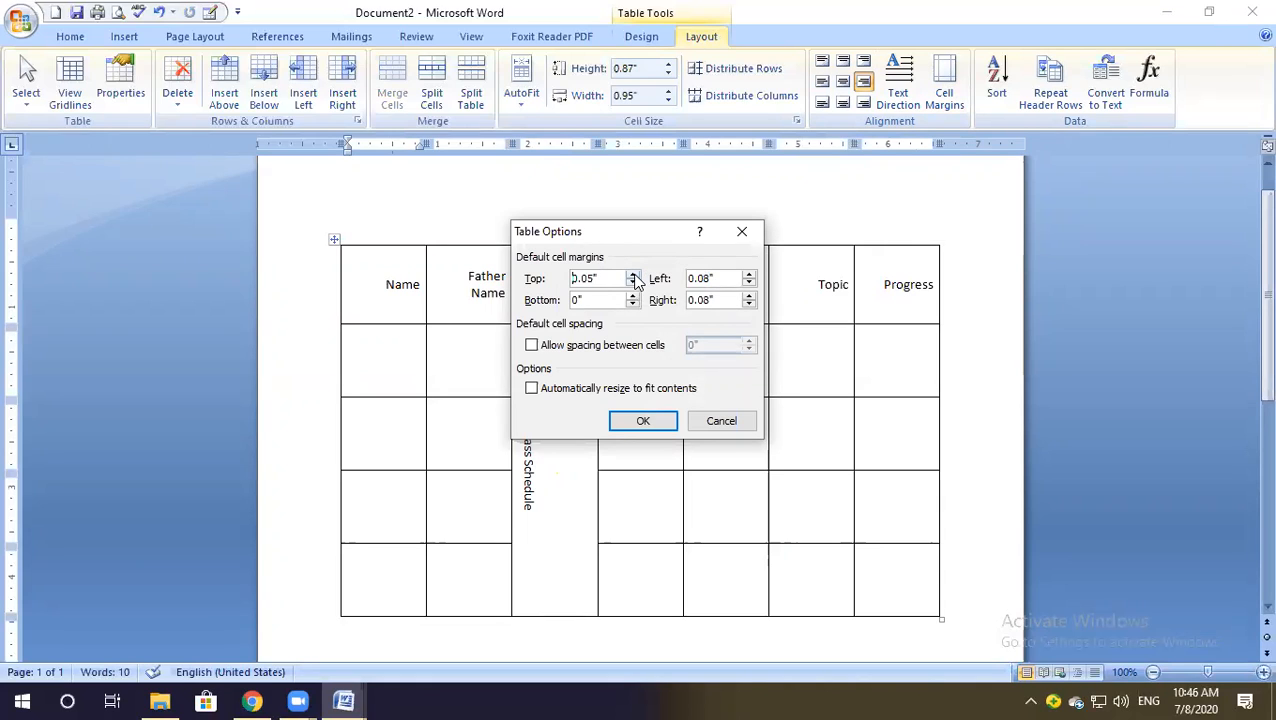
click(643, 420)
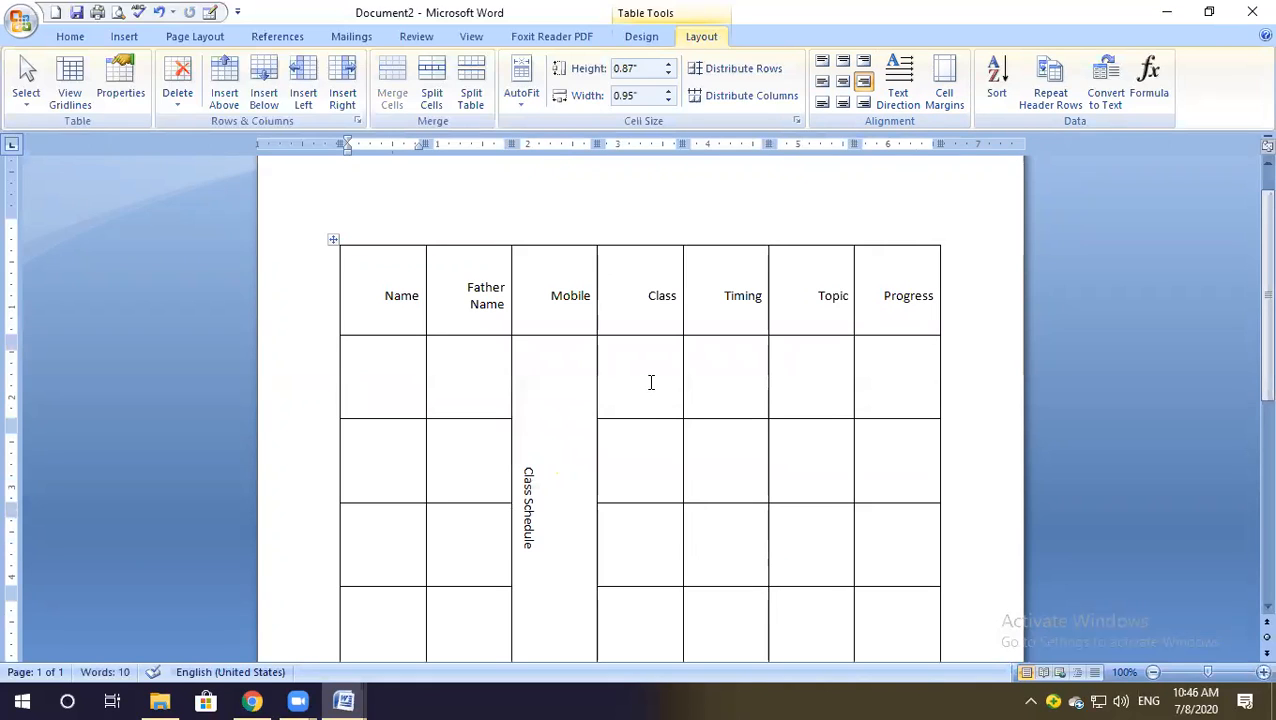
drag(461, 335, 462, 375)
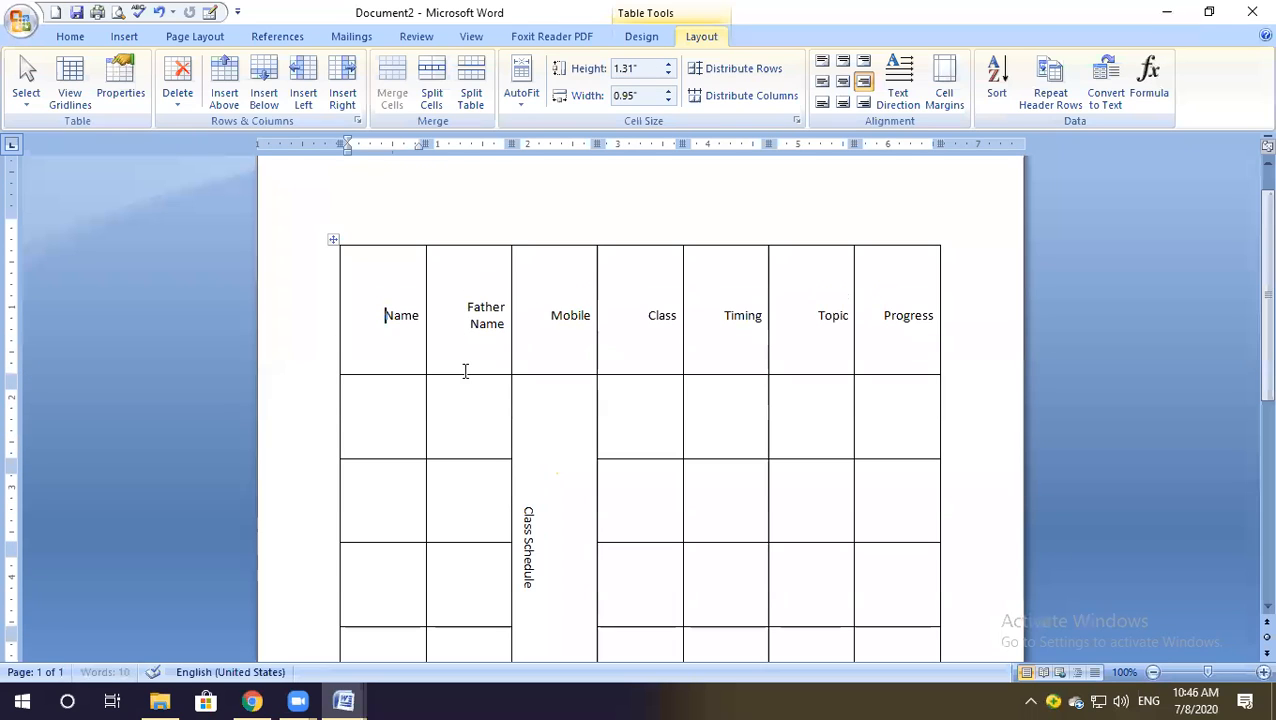
Set the table's default bottom cell margin to 0.1 inches.
click(943, 90)
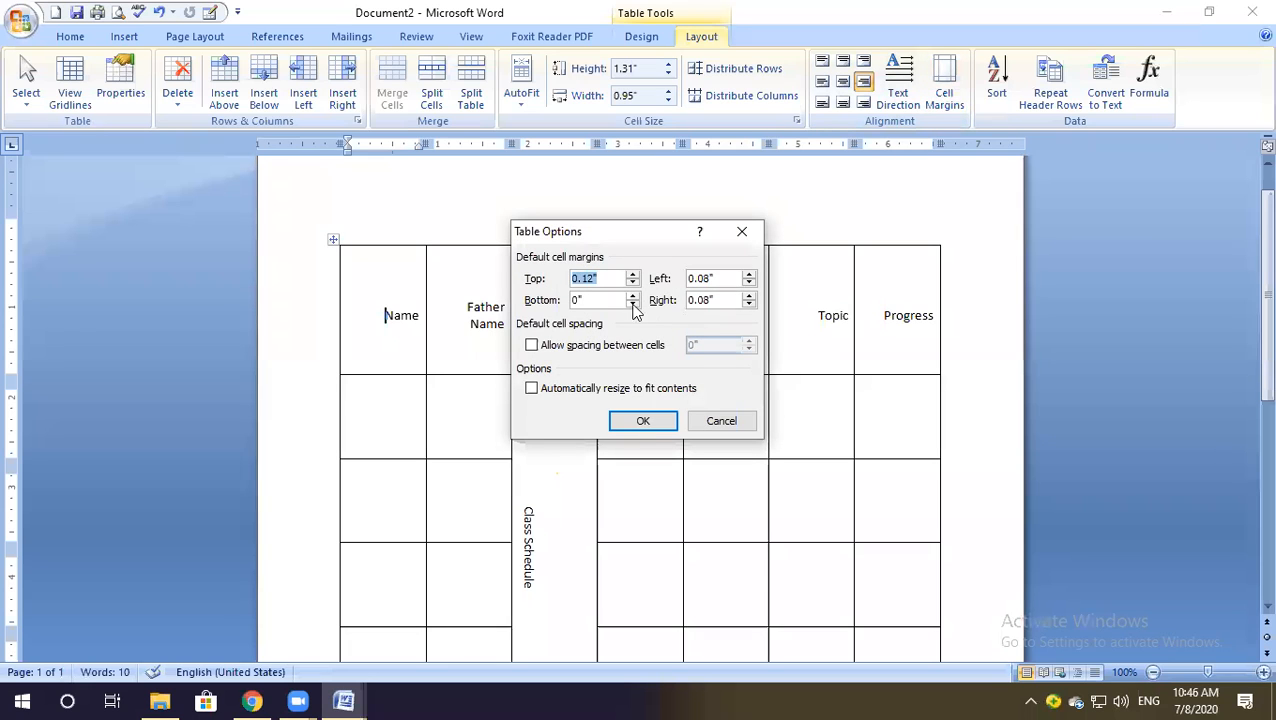
click(632, 297)
click(632, 297)
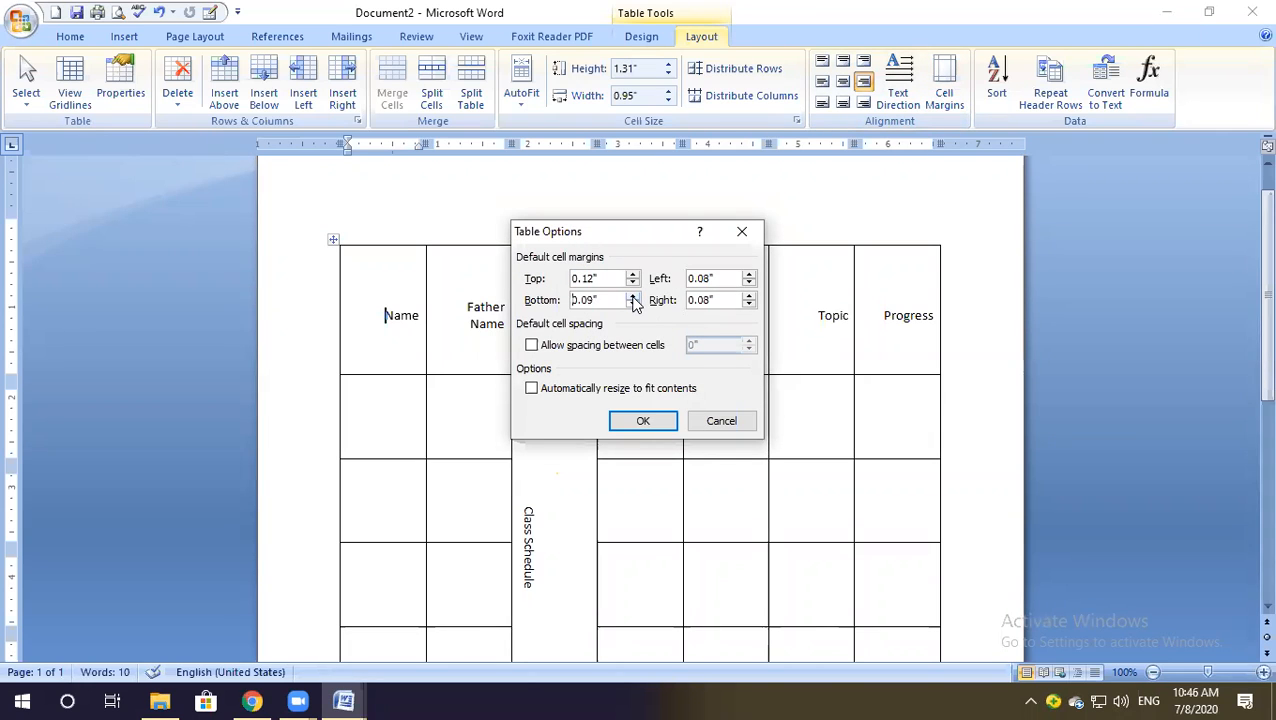
click(642, 421)
Shrink the whole table from its corner until the heading row is about 0.52 inches high and the columns about 0.94 inches wide.
scroll(638, 410, down, 5)
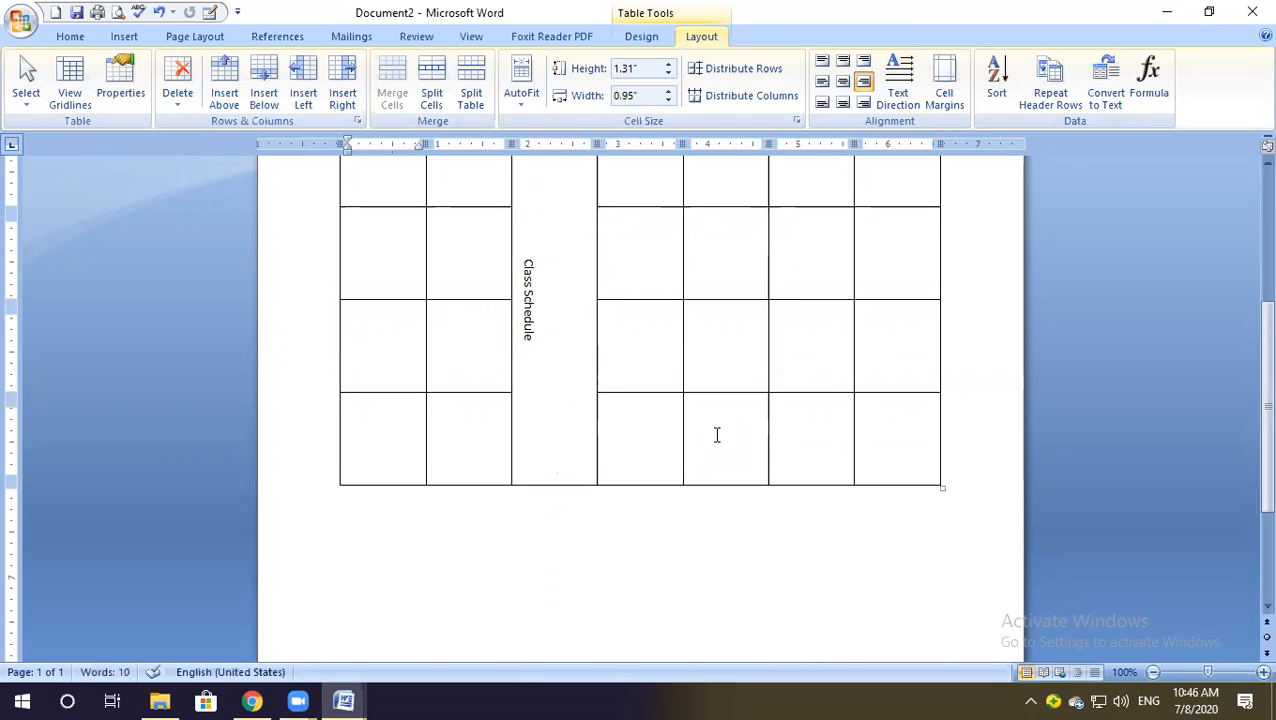
scroll(717, 435, up, 6)
scroll(552, 342, down, 5)
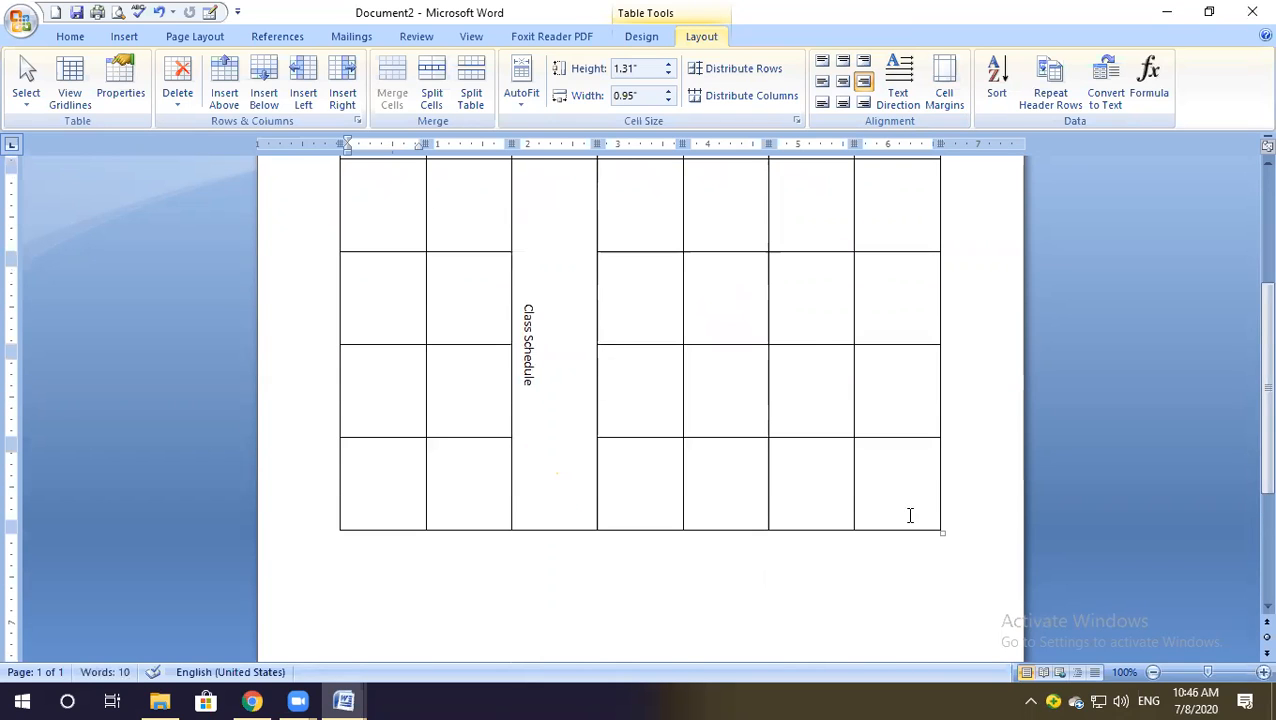
drag(947, 537, 937, 404)
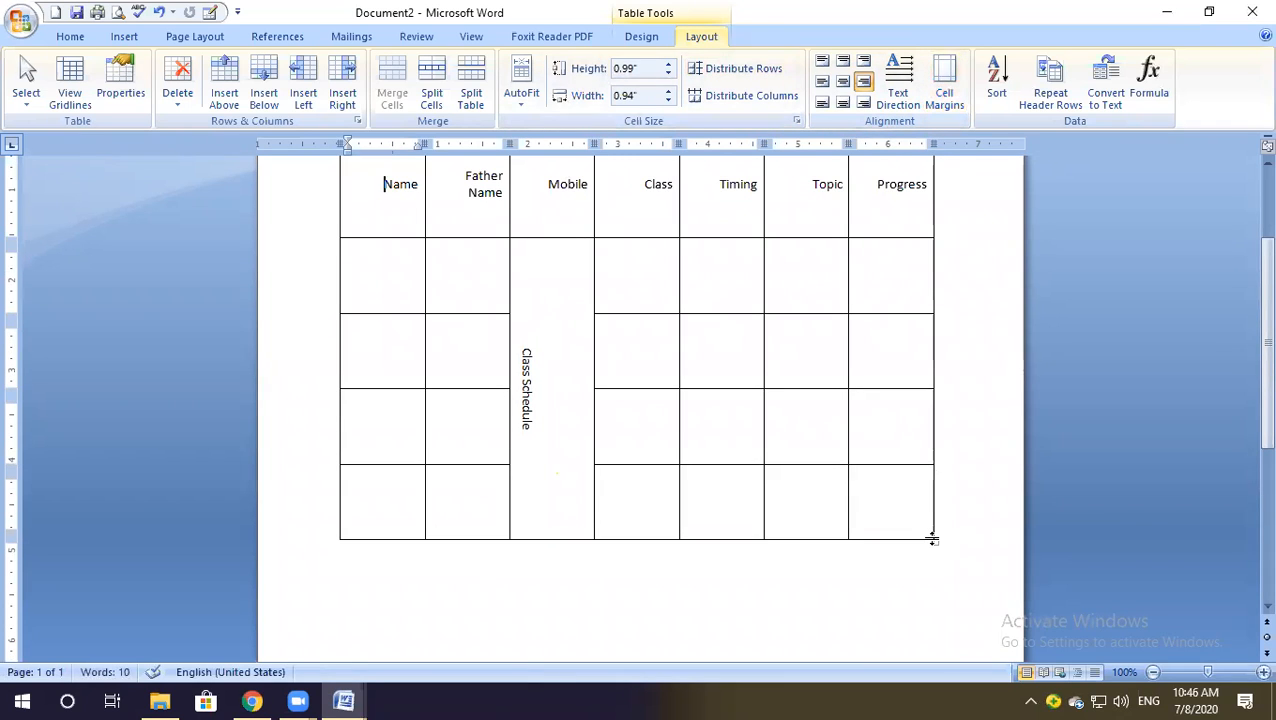
drag(937, 541, 937, 434)
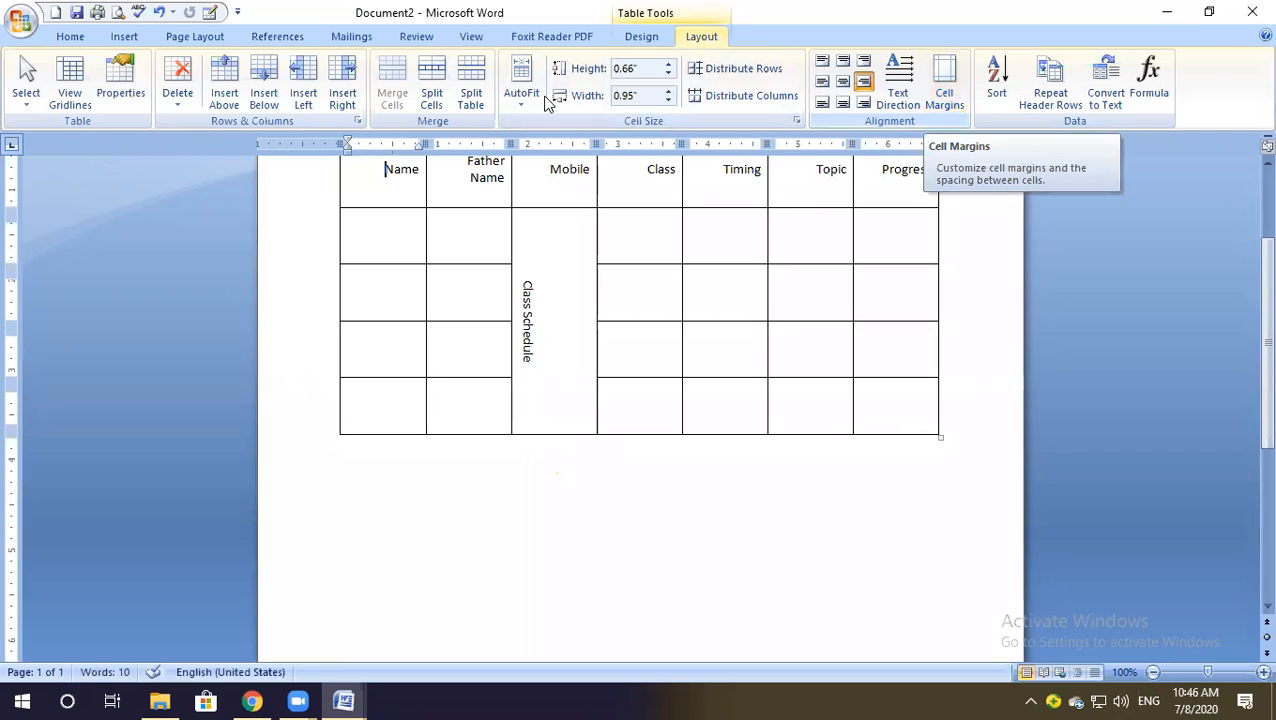
drag(937, 427, 920, 385)
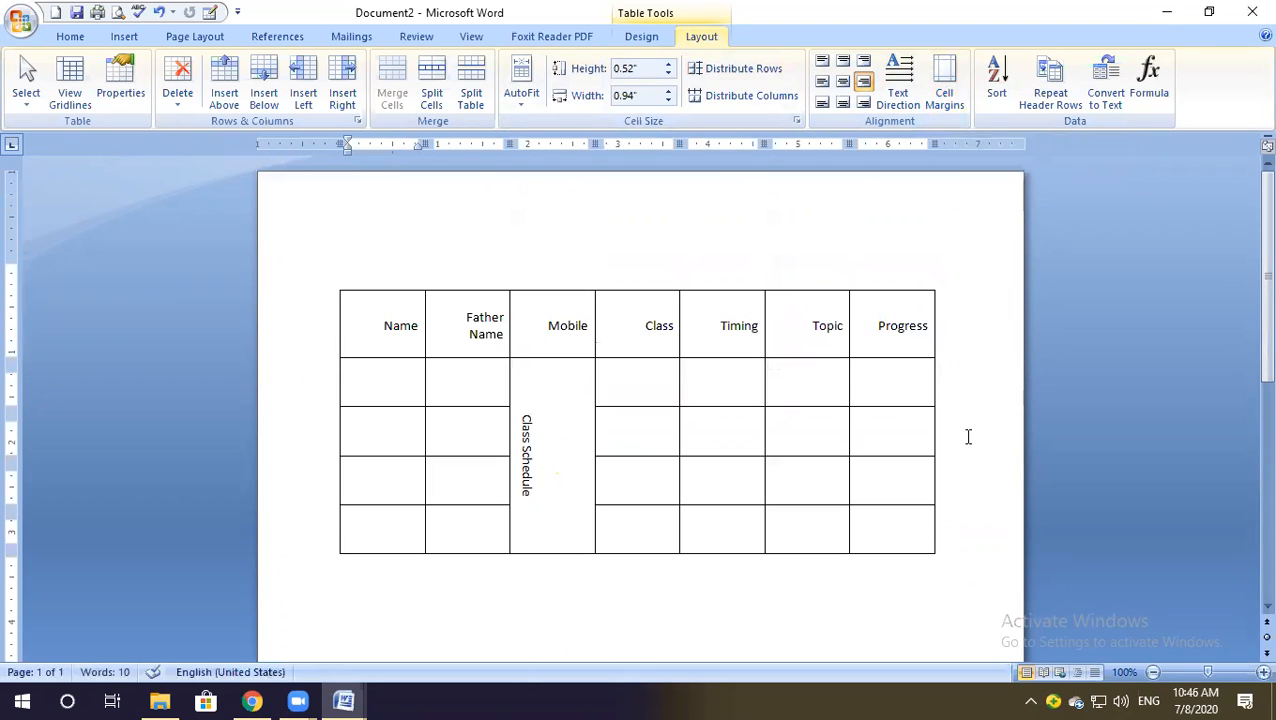
Set the default cell margins to 0.2 inches top and 0.15 inches left, and increase the bottom and right margins.
click(944, 88)
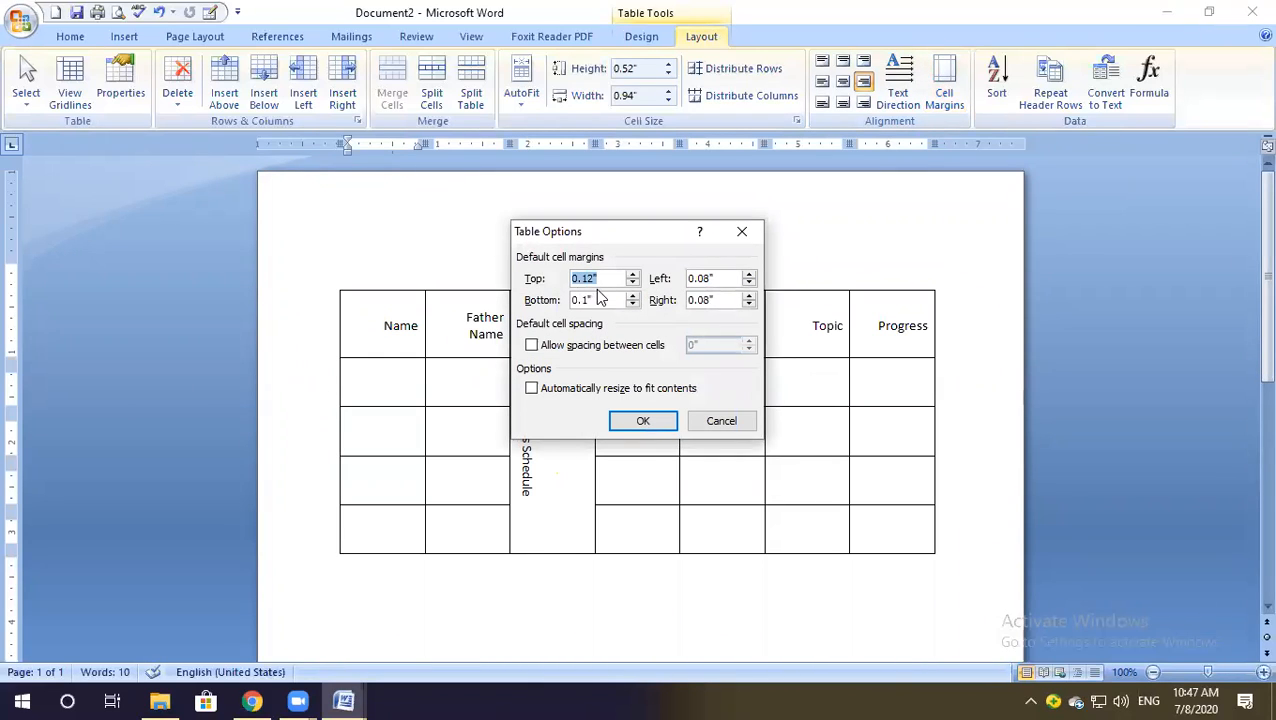
click(632, 274)
click(638, 421)
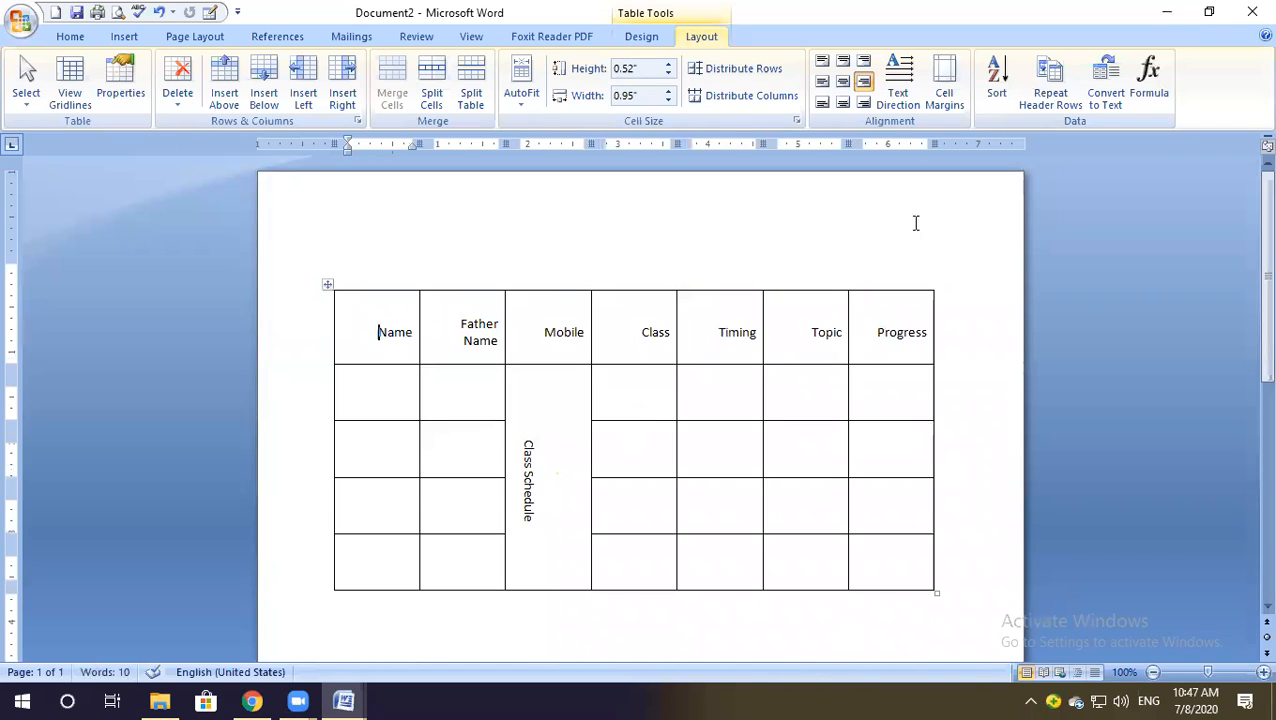
click(944, 95)
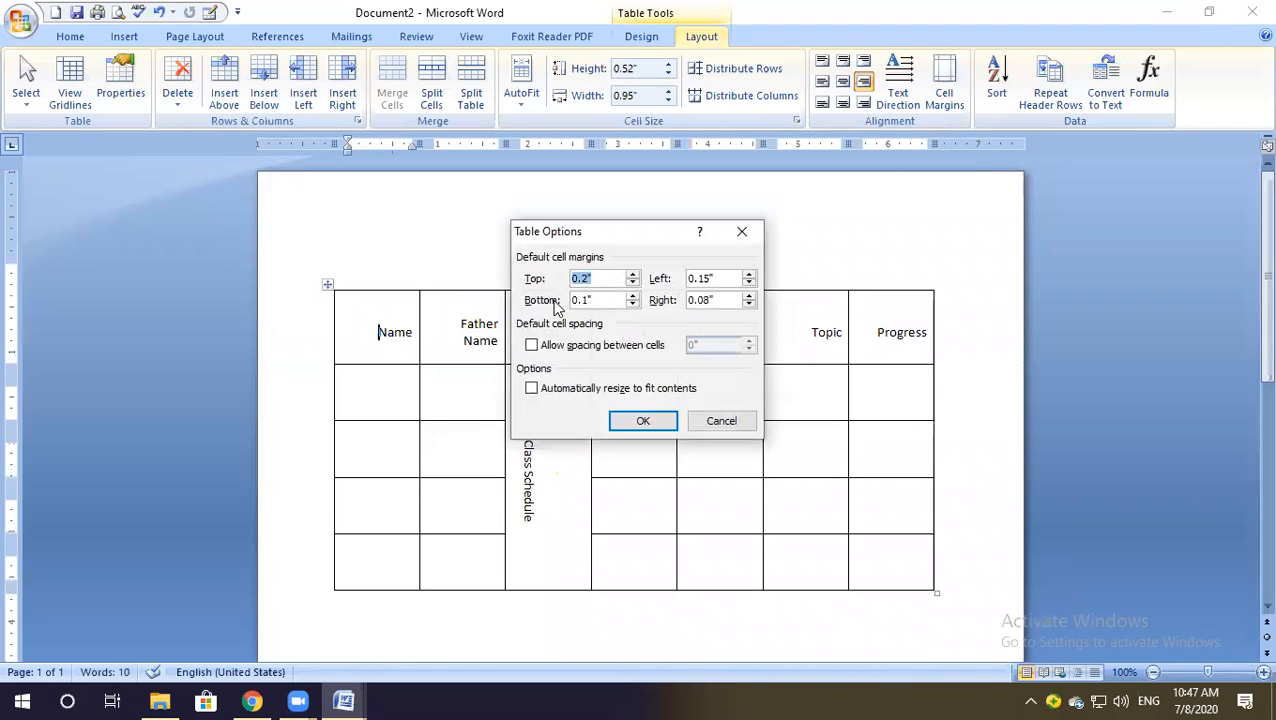
click(633, 296)
click(634, 297)
click(643, 421)
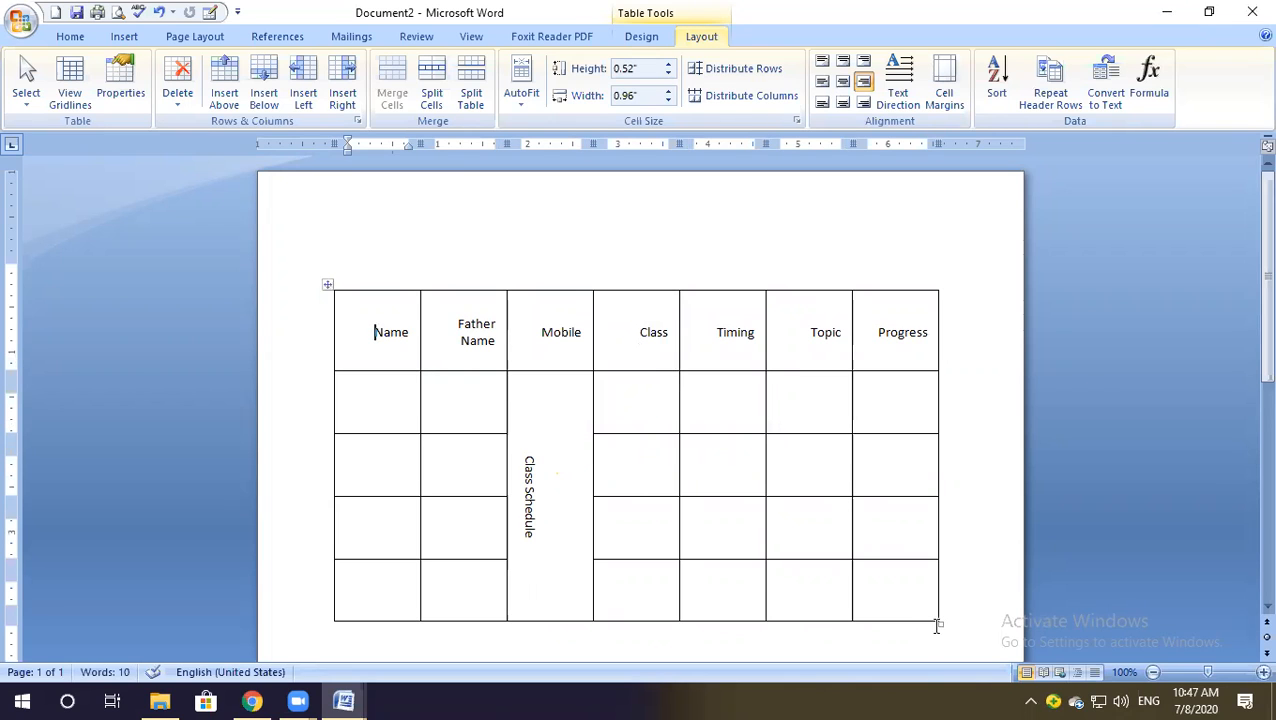
Widen the table to columns about 1.14 inches wide and move it close to the page's left edge and slightly lower.
drag(940, 624, 1013, 627)
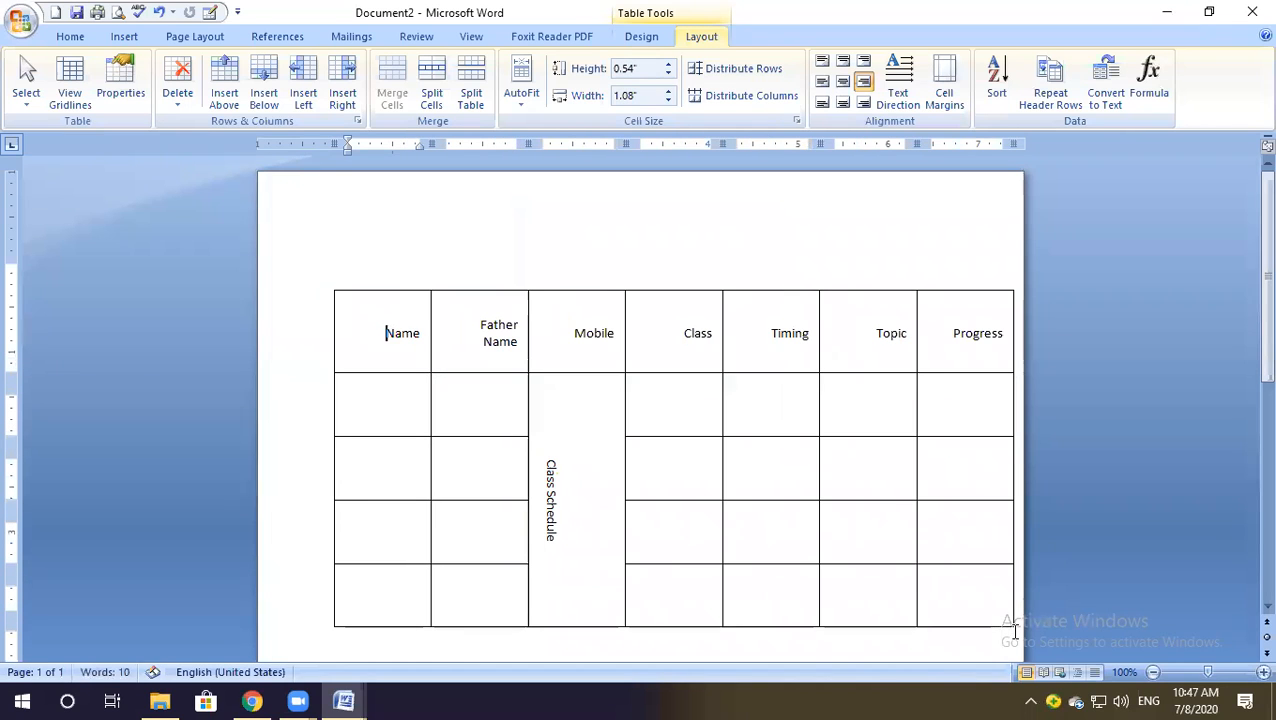
drag(330, 285, 291, 292)
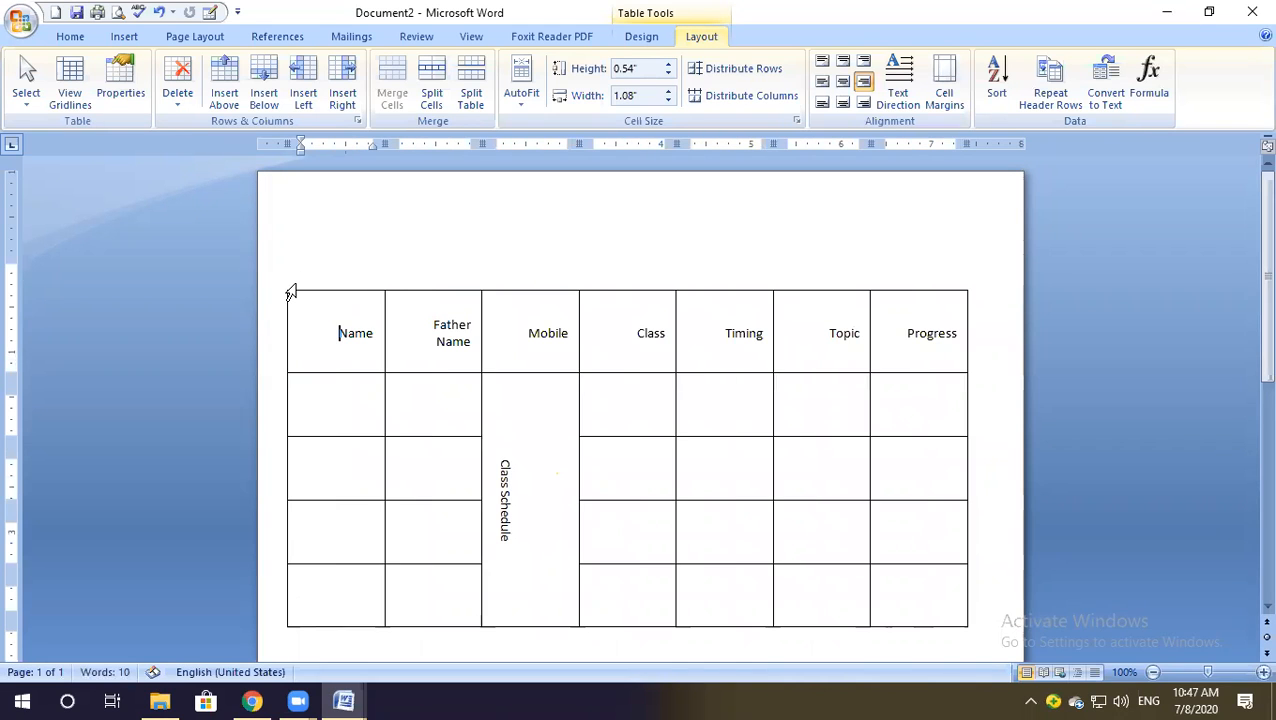
click(334, 337)
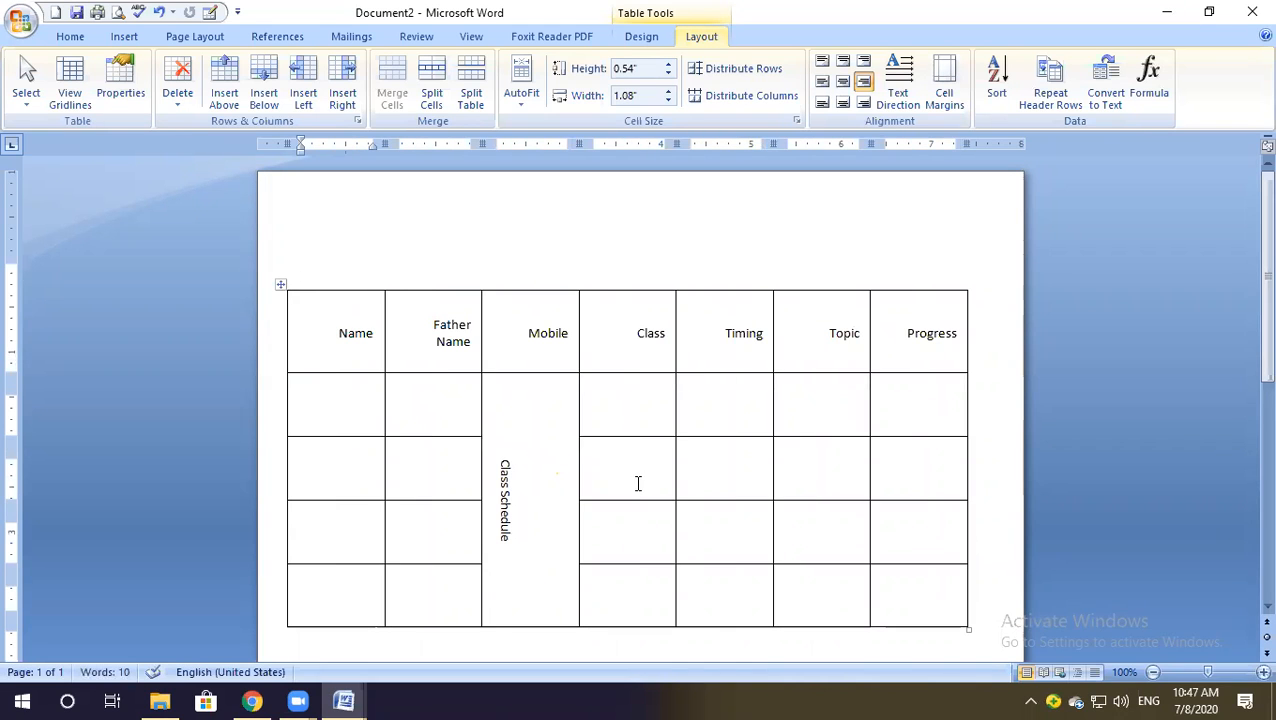
drag(966, 628, 1003, 630)
drag(281, 285, 287, 375)
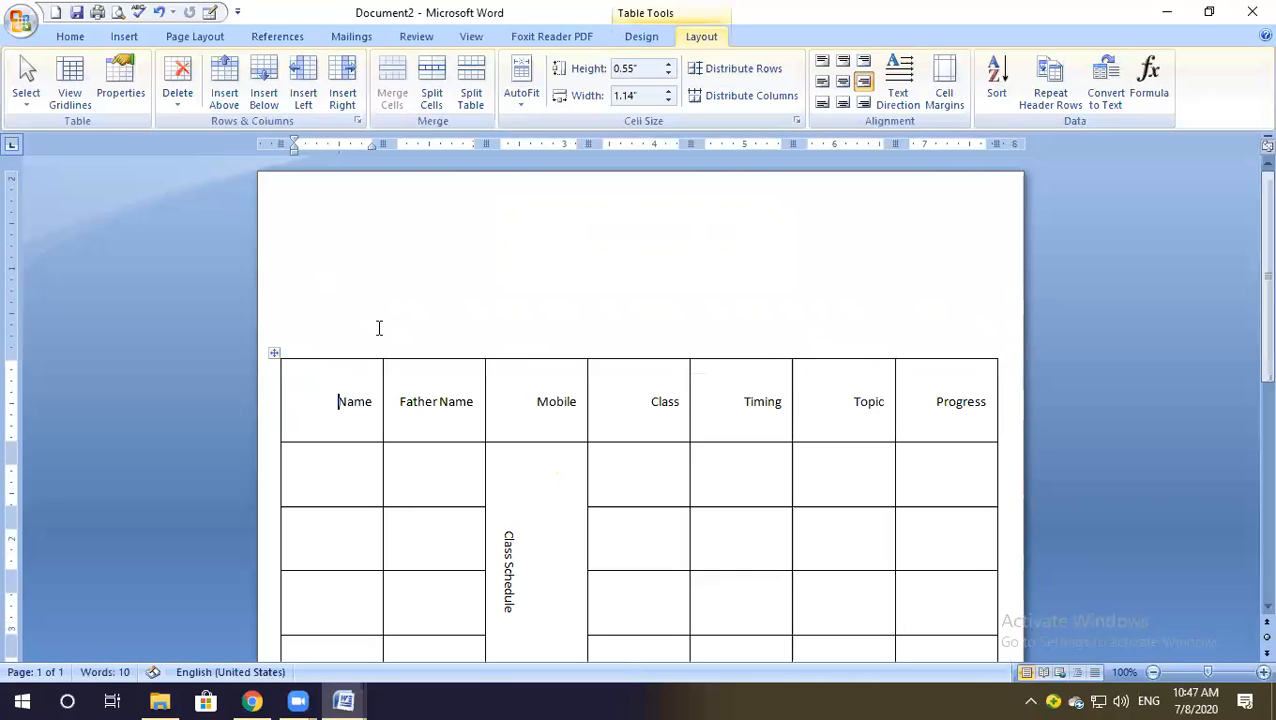
scroll(379, 330, down, 4)
scroll(369, 344, up, 2)
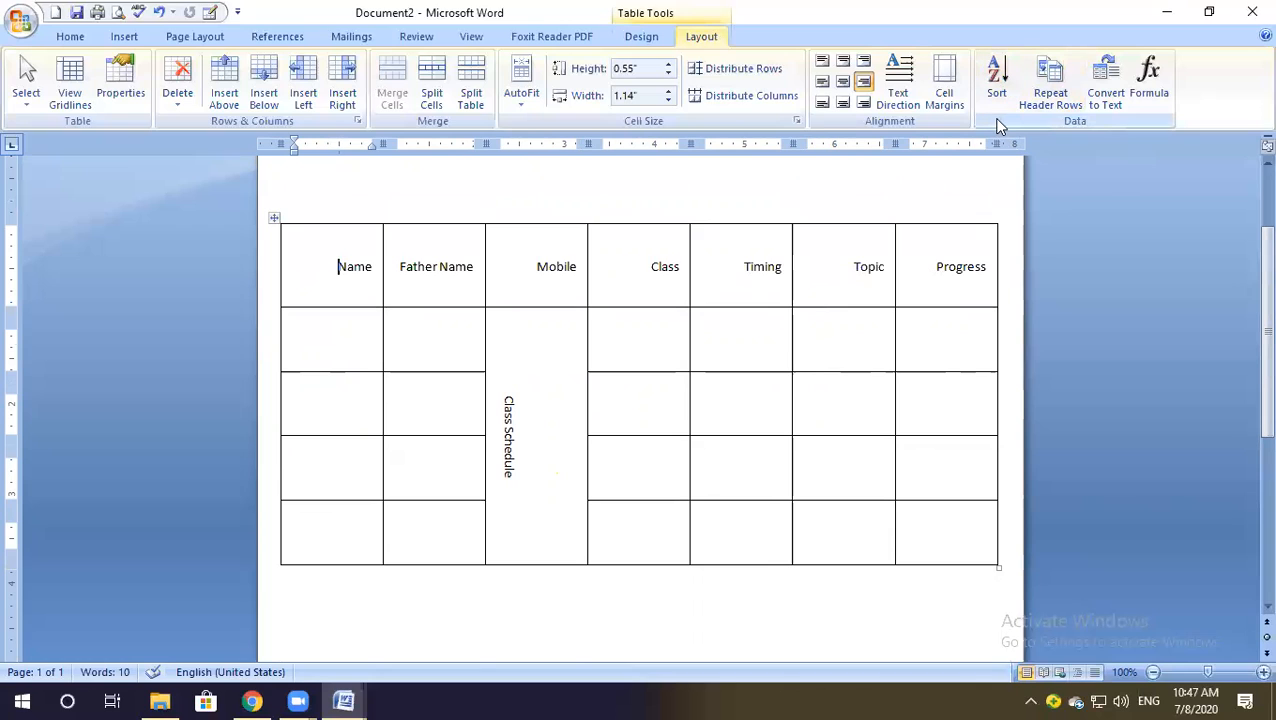
Enter 4, 6, 3 and 2 down the Name column, one number per row.
click(86, 37)
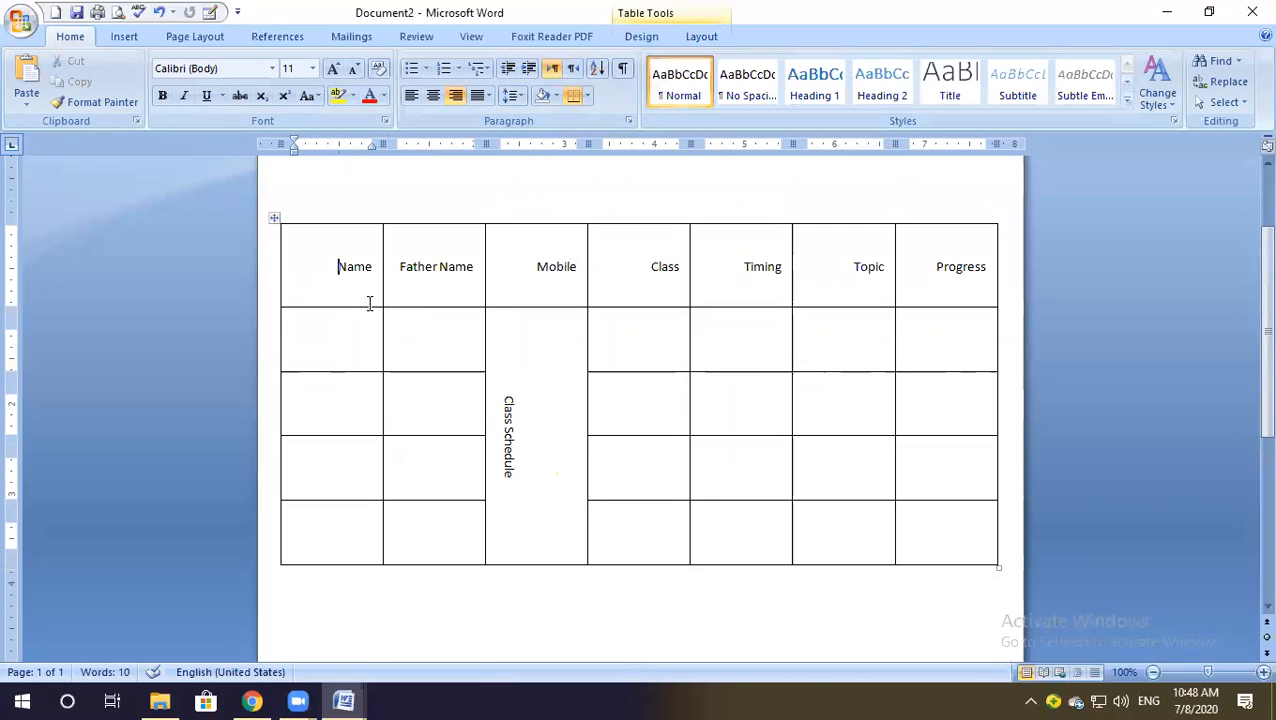
click(350, 334)
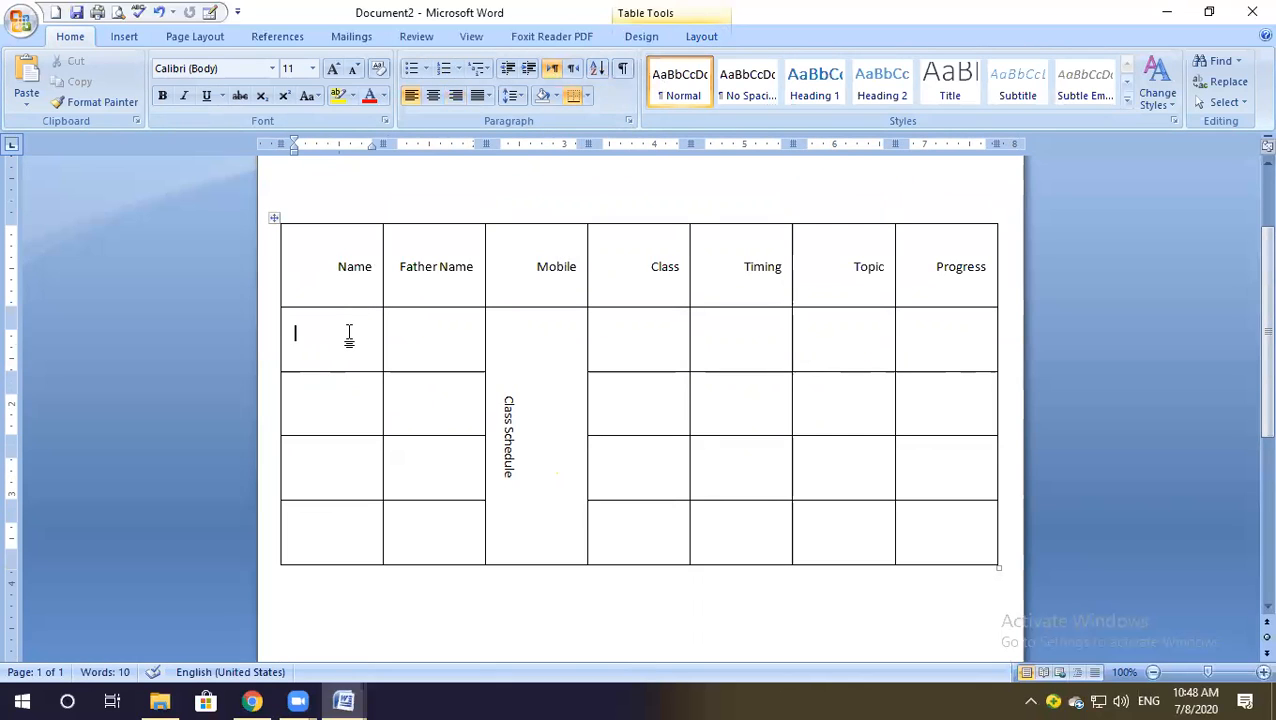
text(4)
key(Down)
text(6)
key(Down)
text(3)
key(Down)
text(2)
Add a new row at the end of the table and enter 1 in its Name cell.
key(Tab)
key(Tab)
key(Tab)
key(Tab)
key(Tab)
key(Tab)
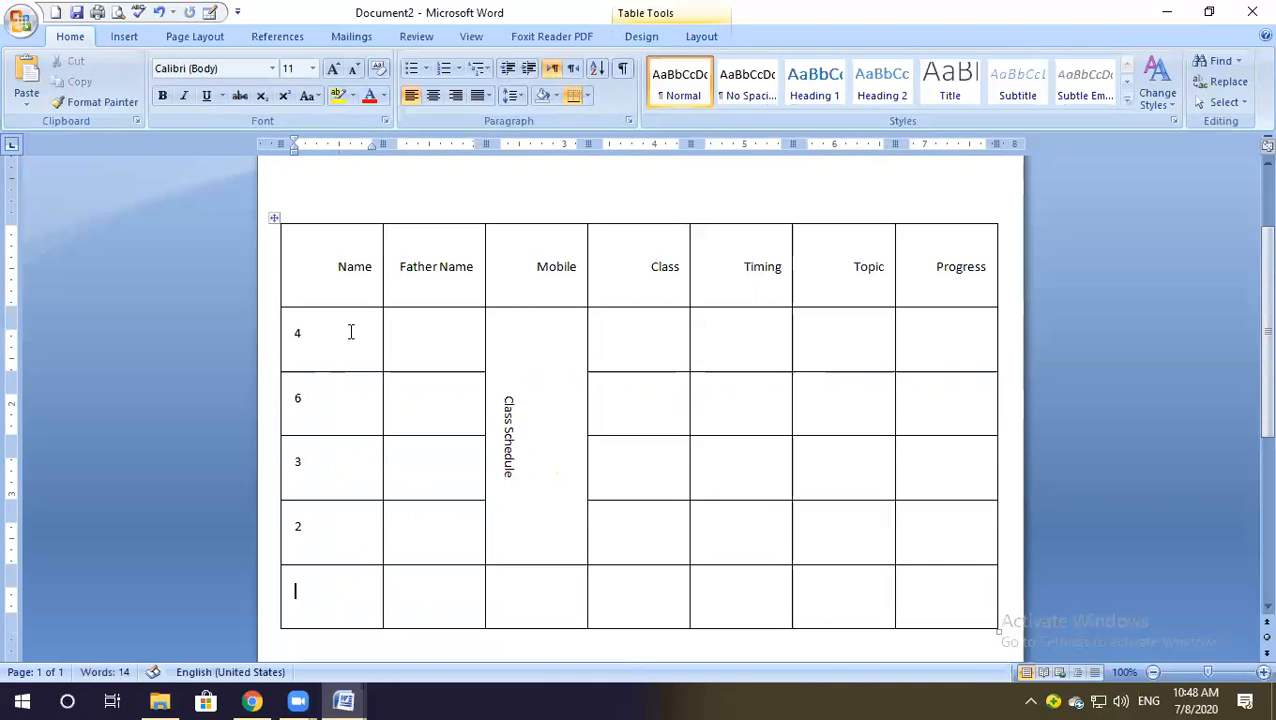
text(1)
Select the numbers in the Name column and try to sort them.
drag(330, 334, 327, 592)
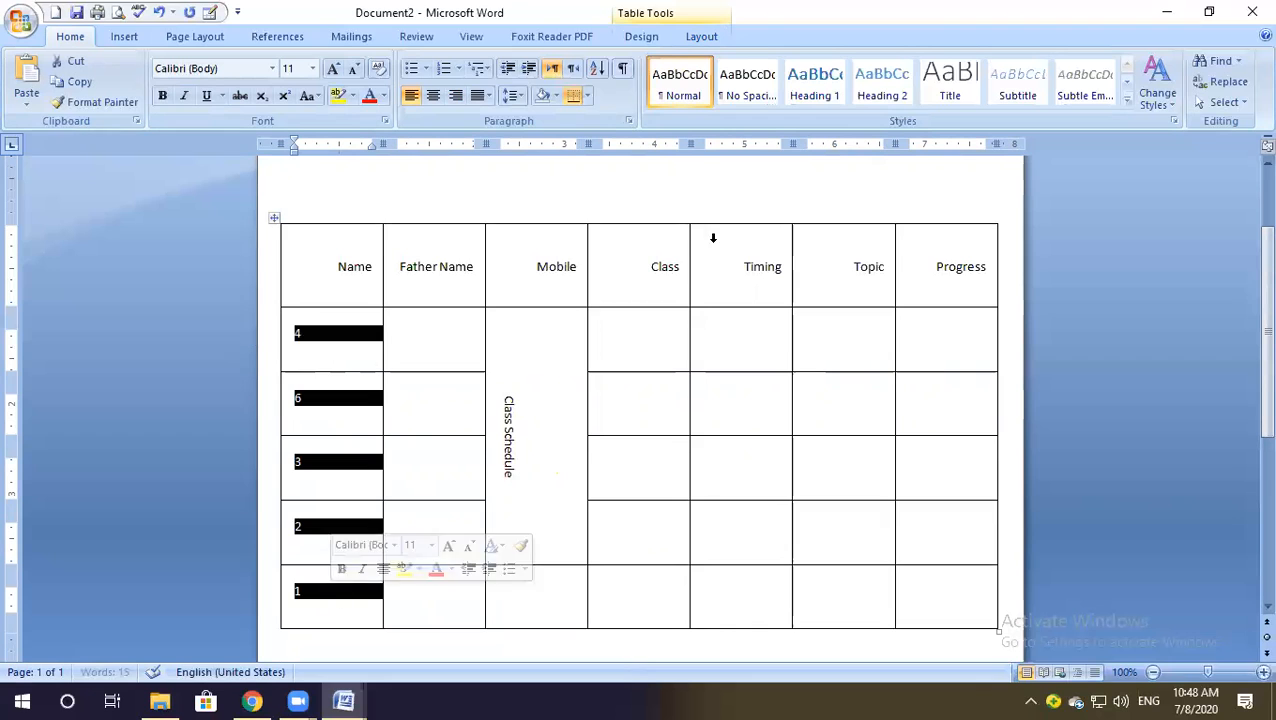
click(702, 36)
click(996, 80)
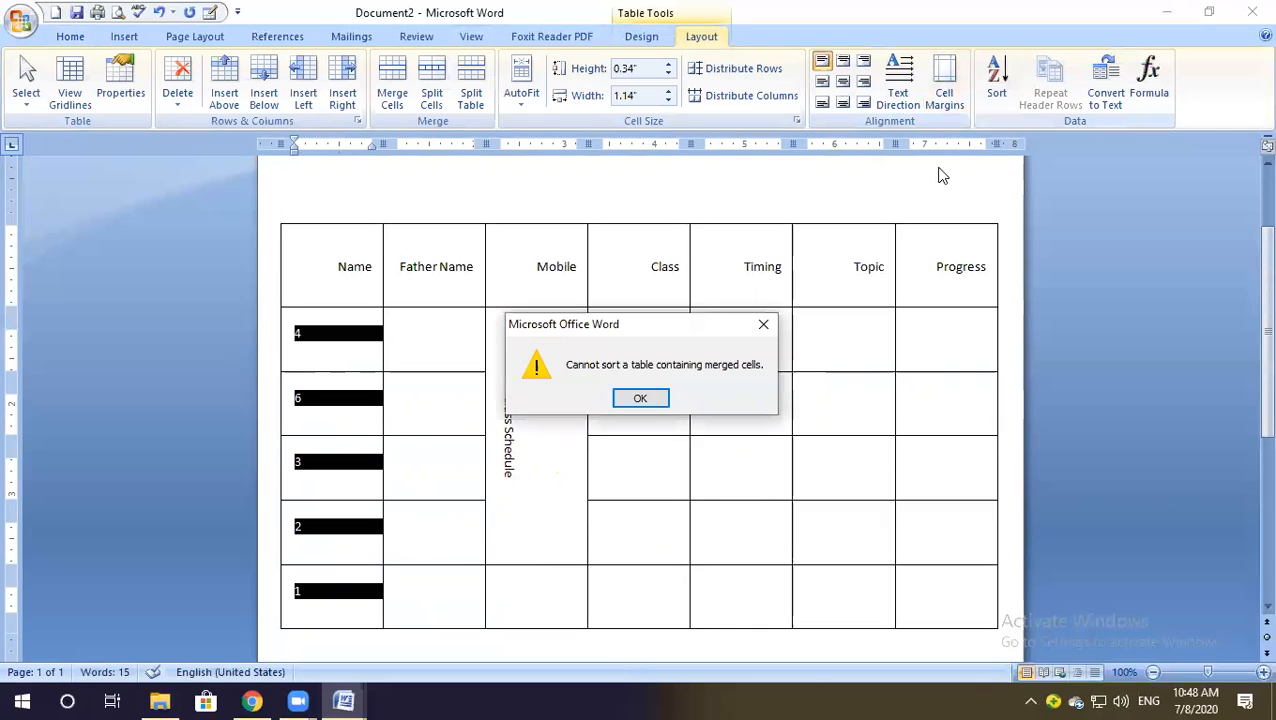
click(642, 398)
click(454, 410)
drag(336, 344, 339, 592)
click(998, 82)
click(655, 400)
Make the heading row taller and try to sort the entire table.
click(527, 385)
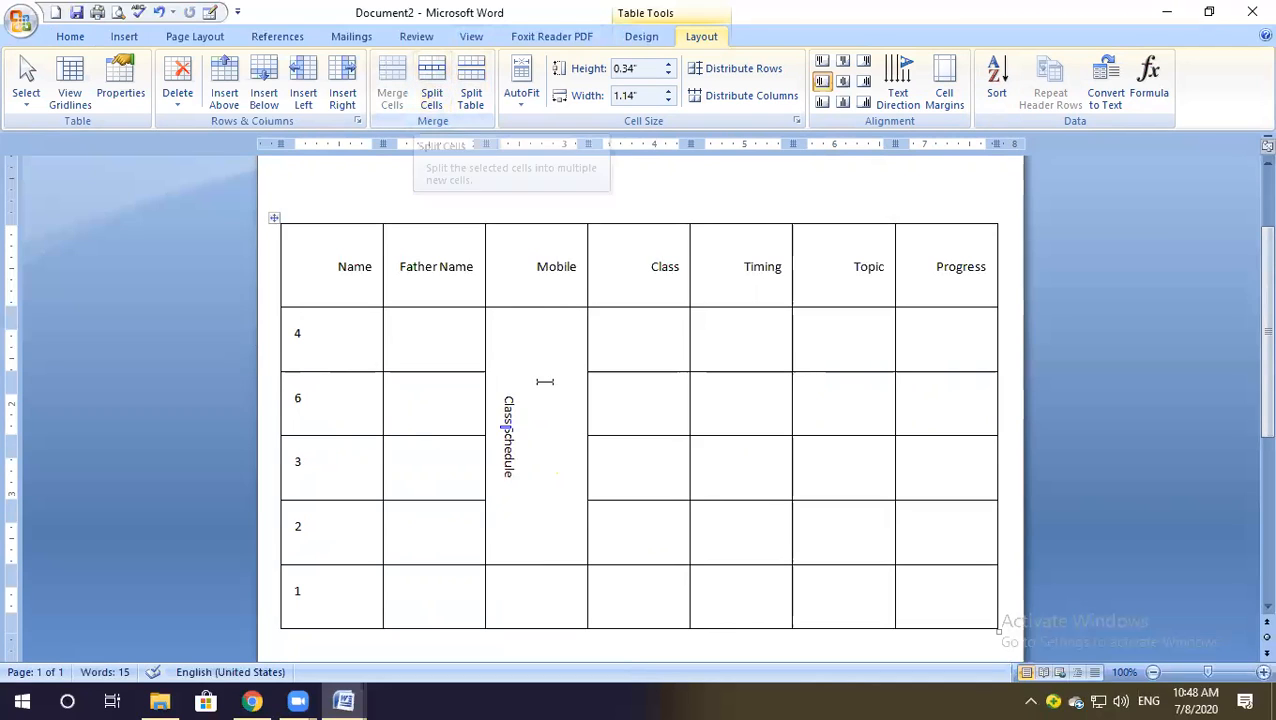
drag(296, 307, 325, 357)
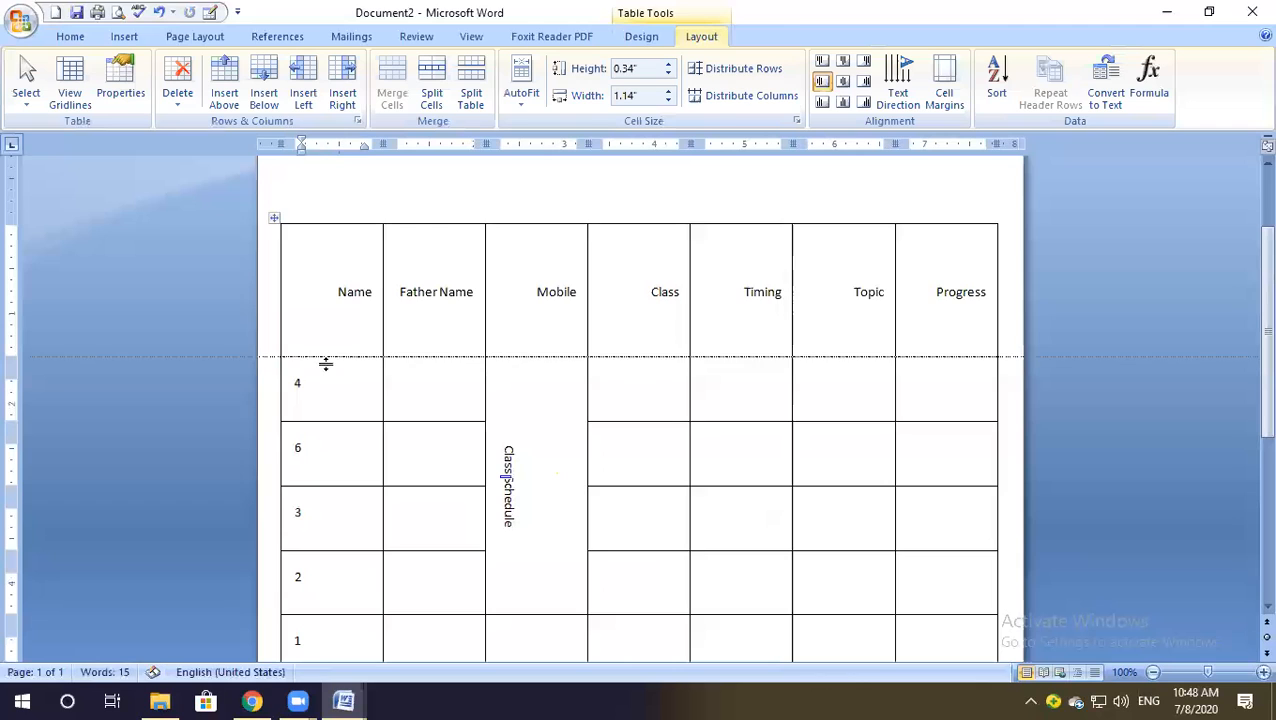
click(272, 218)
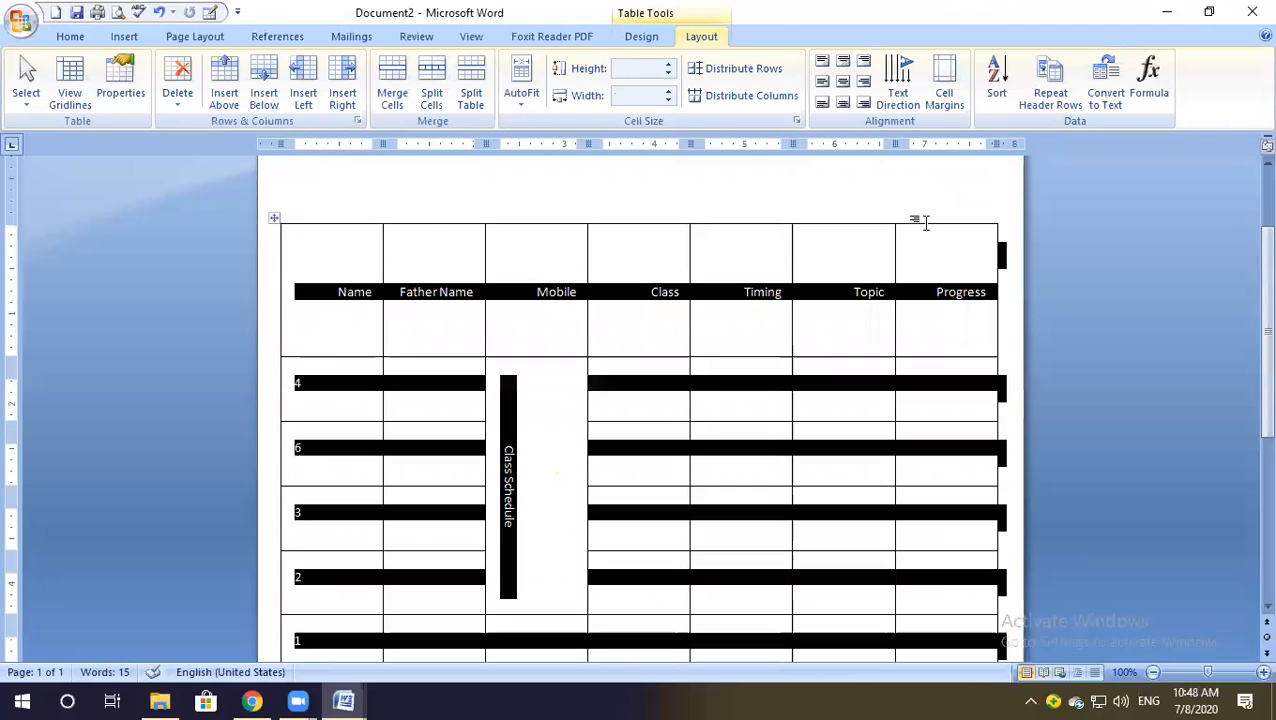
click(997, 85)
click(637, 398)
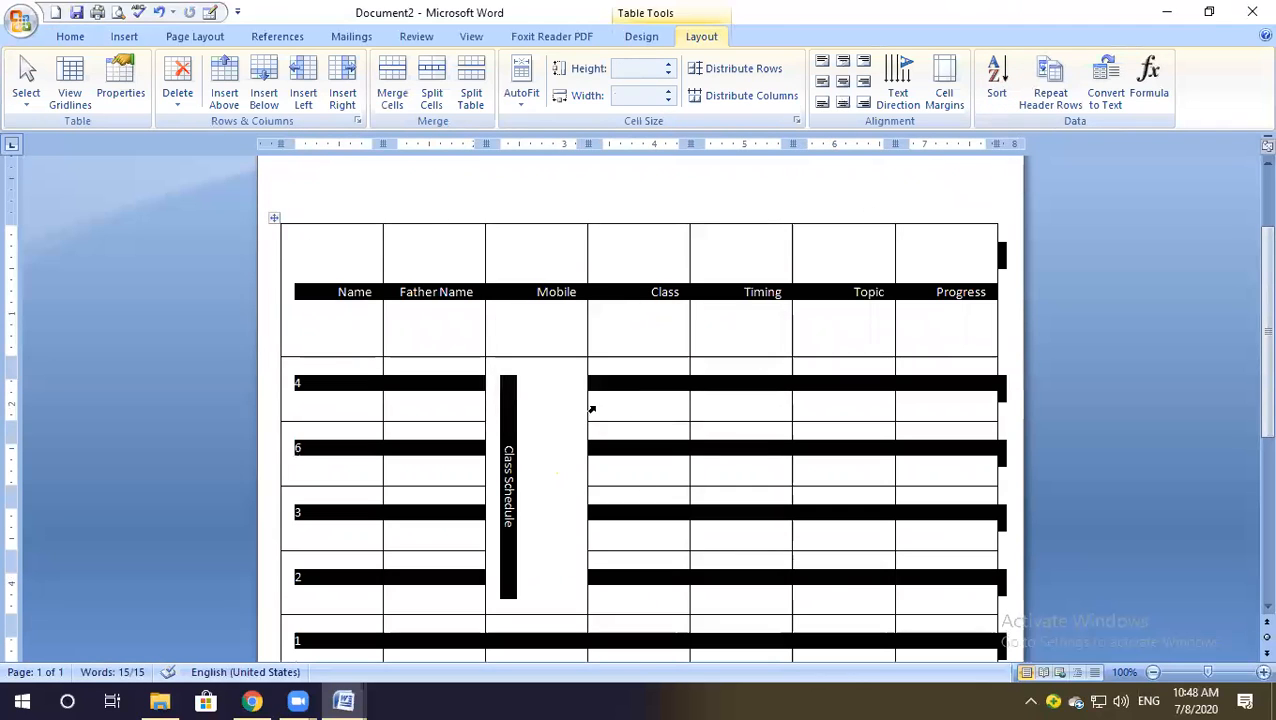
Try again to sort only the Name column cells containing 4, 6, 3, 2 and 1.
click(564, 398)
scroll(571, 378, down, 3)
scroll(571, 378, up, 2)
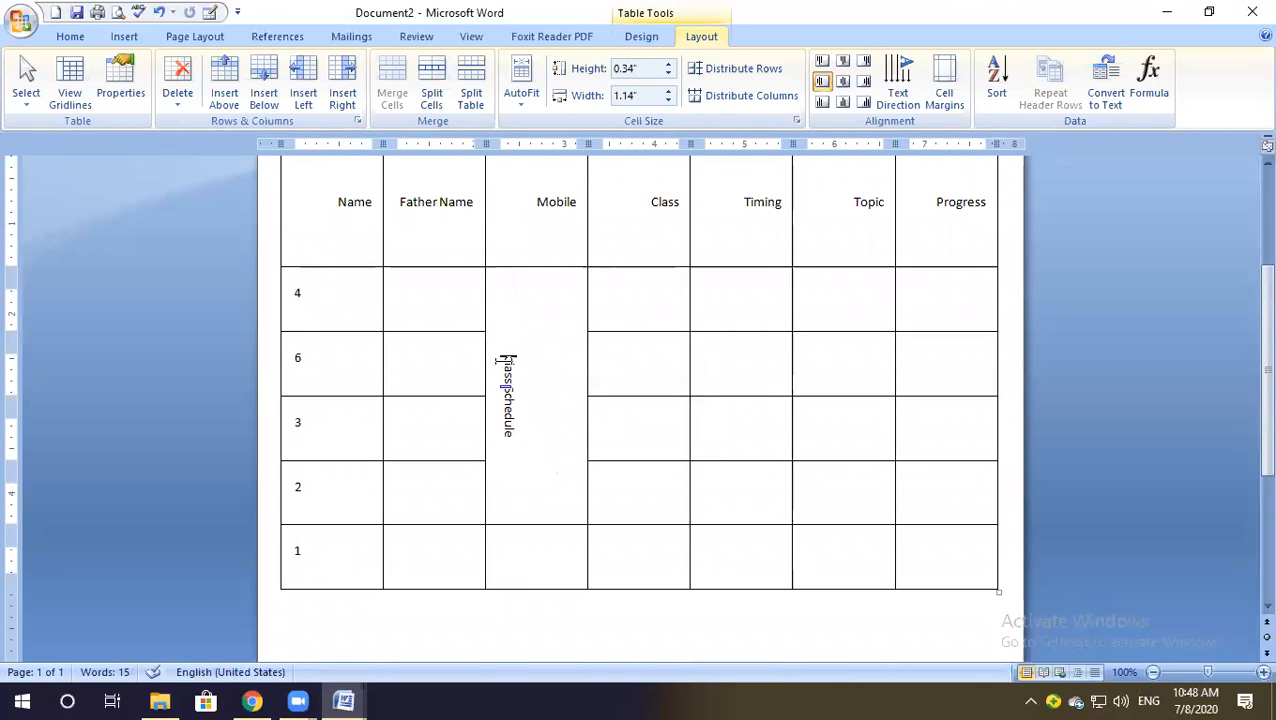
click(307, 295)
drag(283, 352, 313, 547)
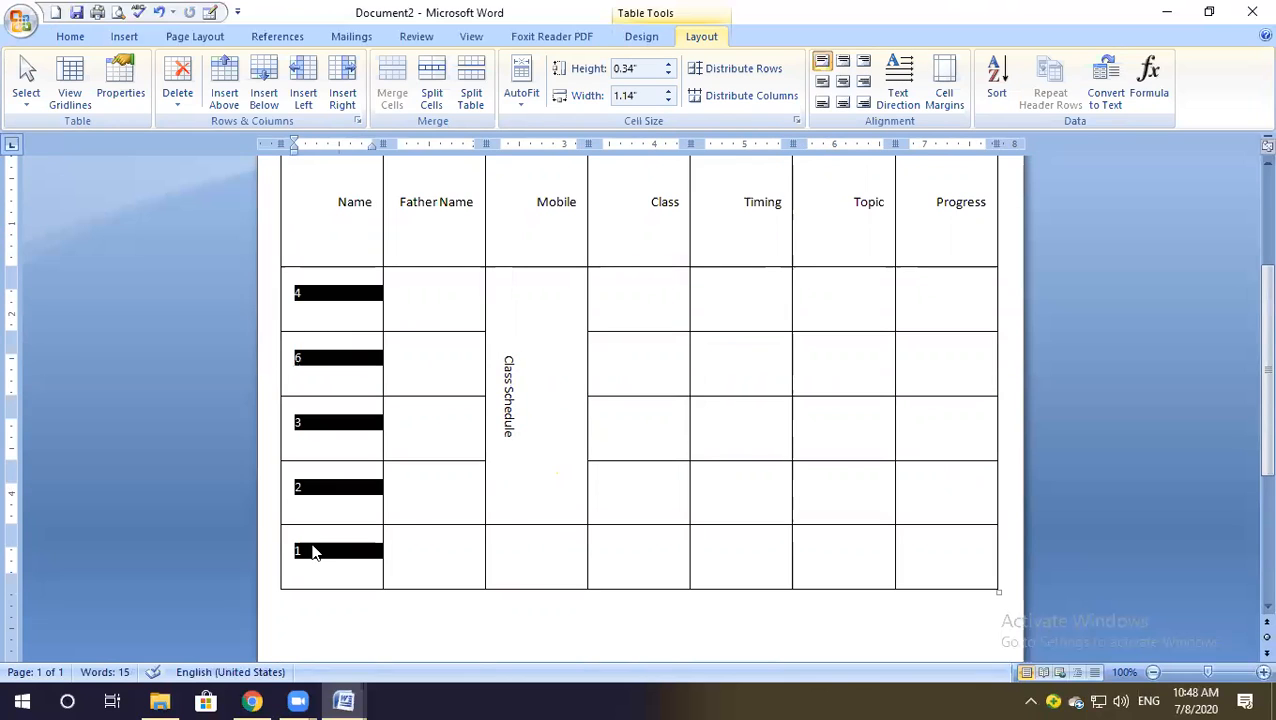
click(997, 80)
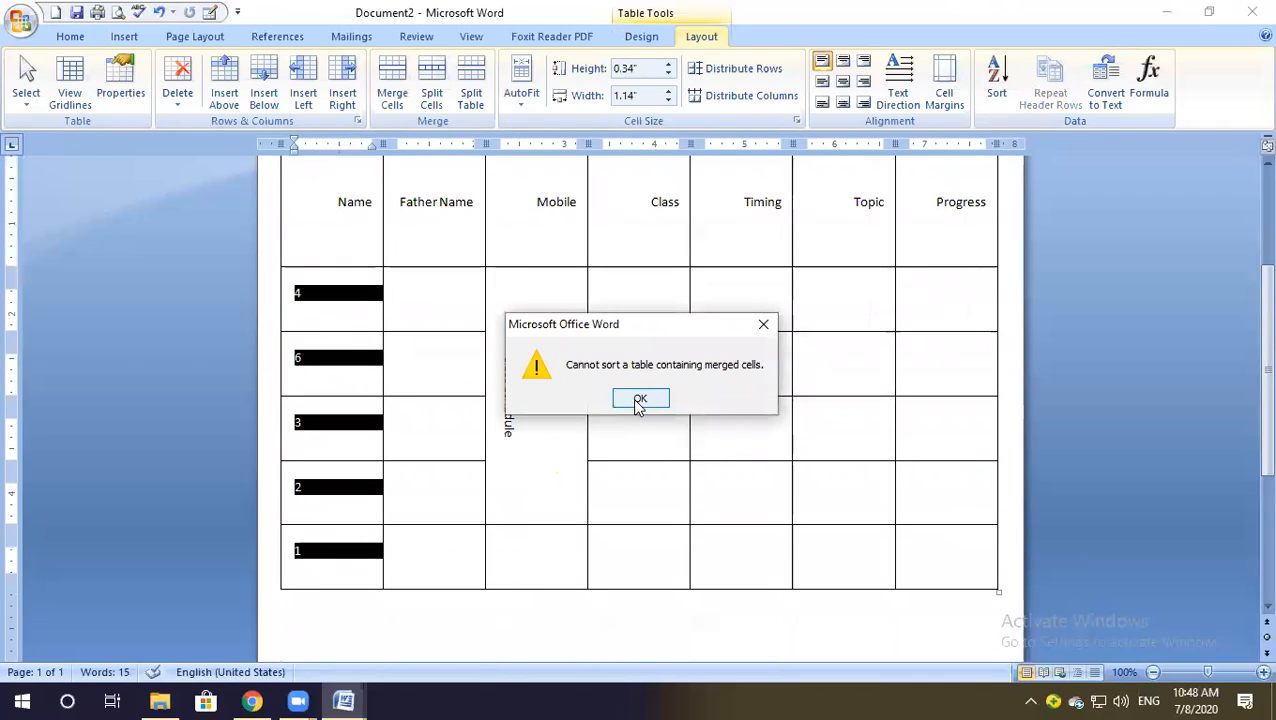
click(639, 401)
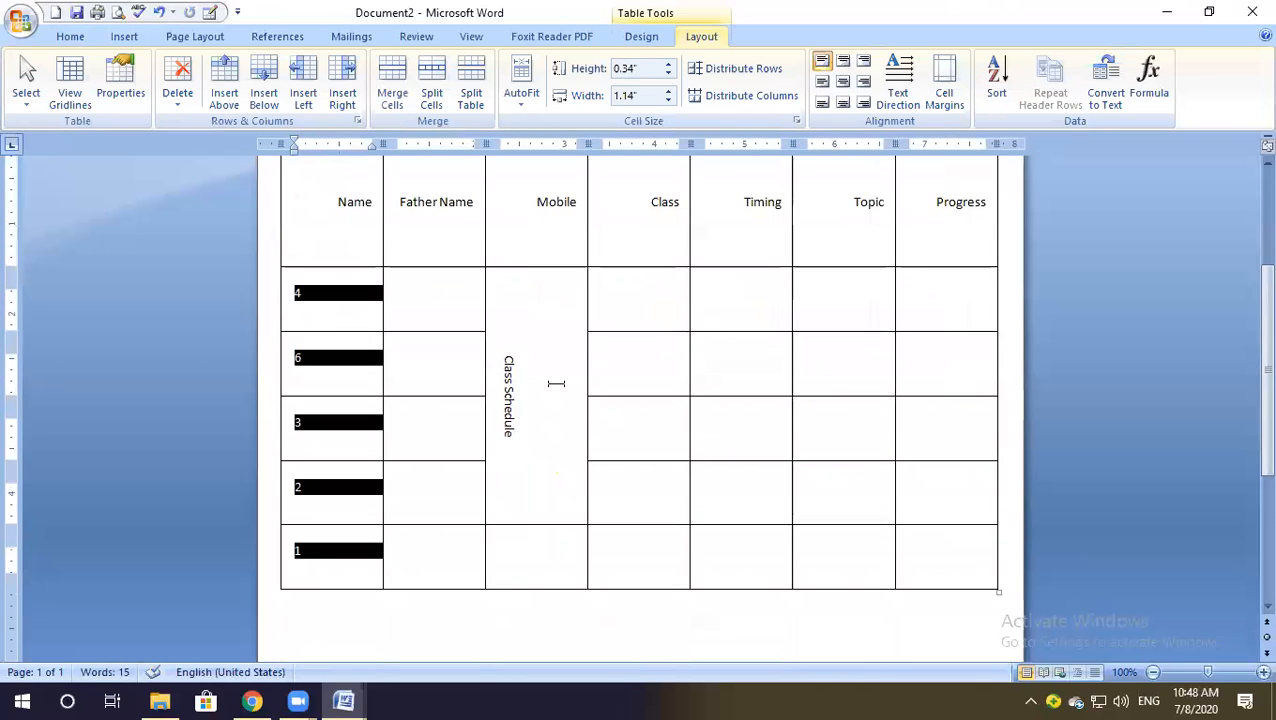
scroll(556, 383, up, 2)
click(484, 598)
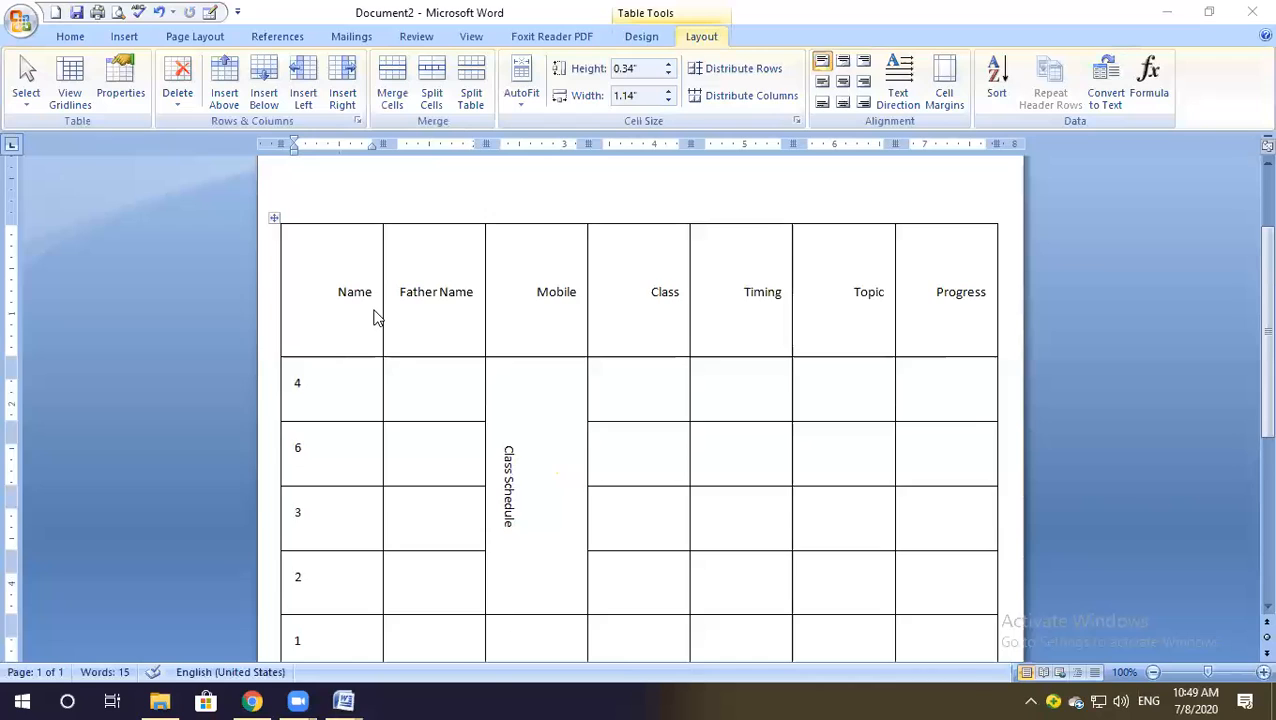
scroll(365, 290, down, 1)
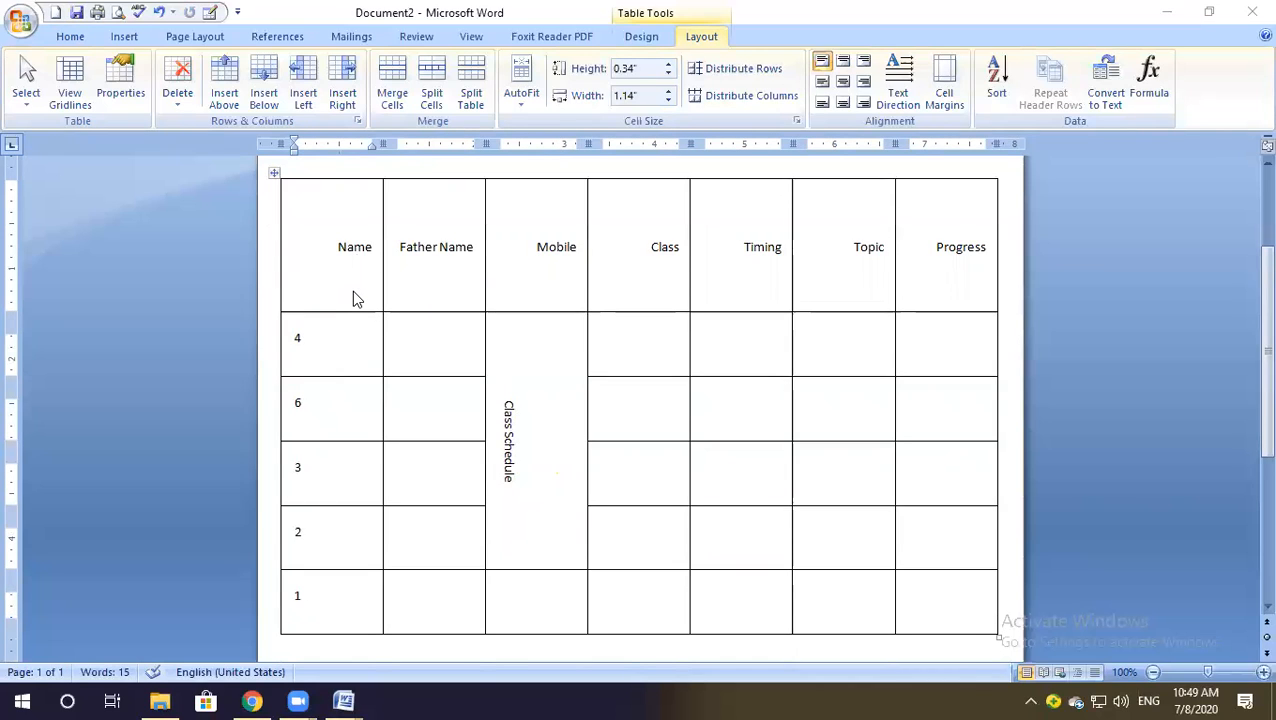
scroll(233, 116, down, 6)
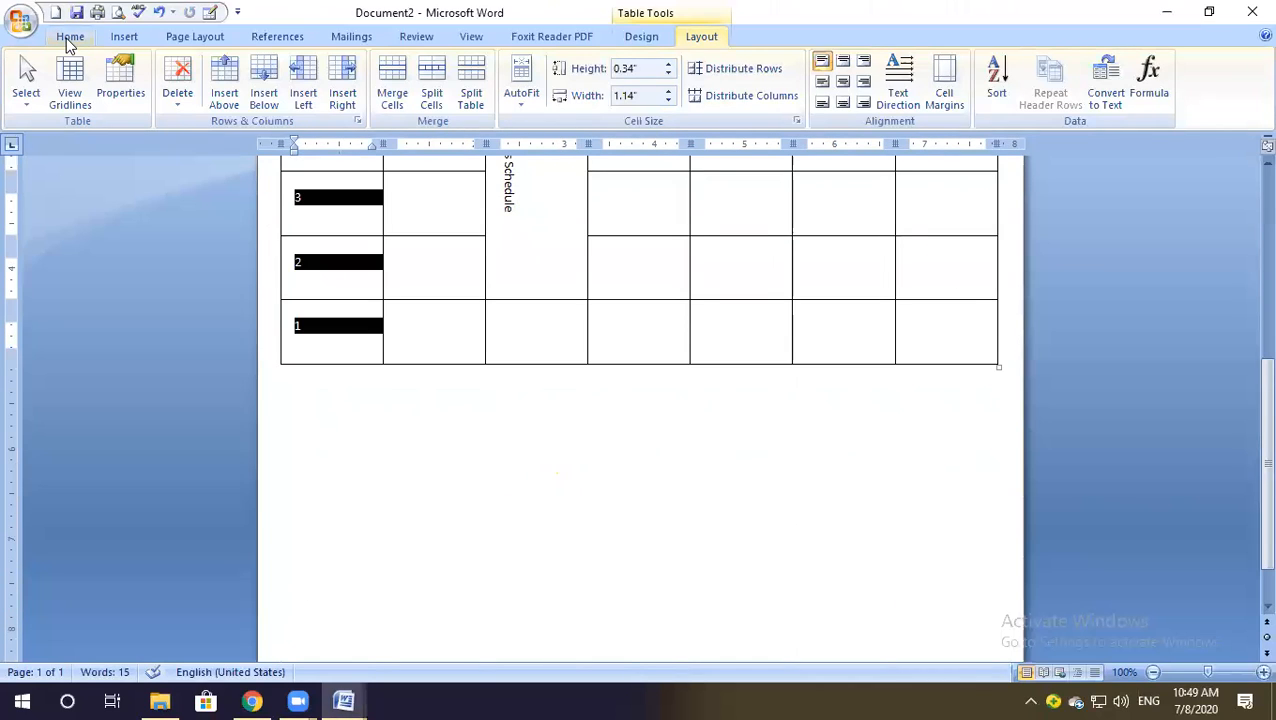
click(404, 432)
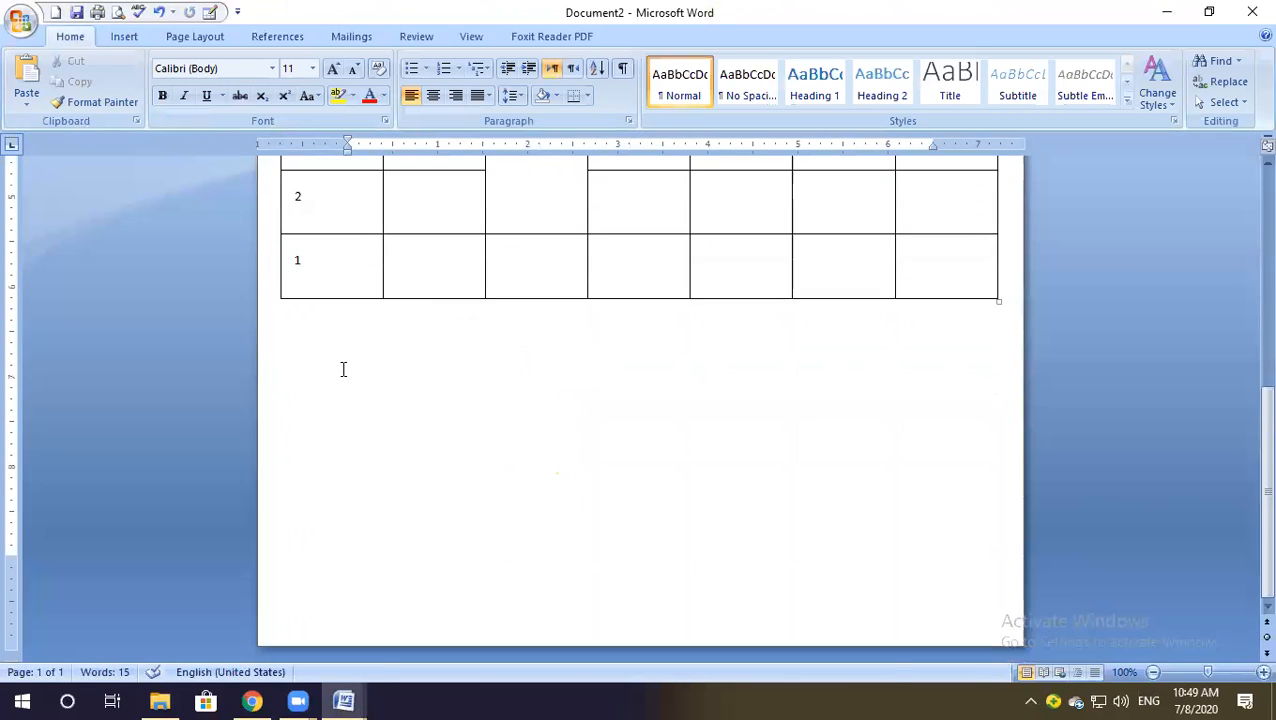
scroll(342, 367, up, 9)
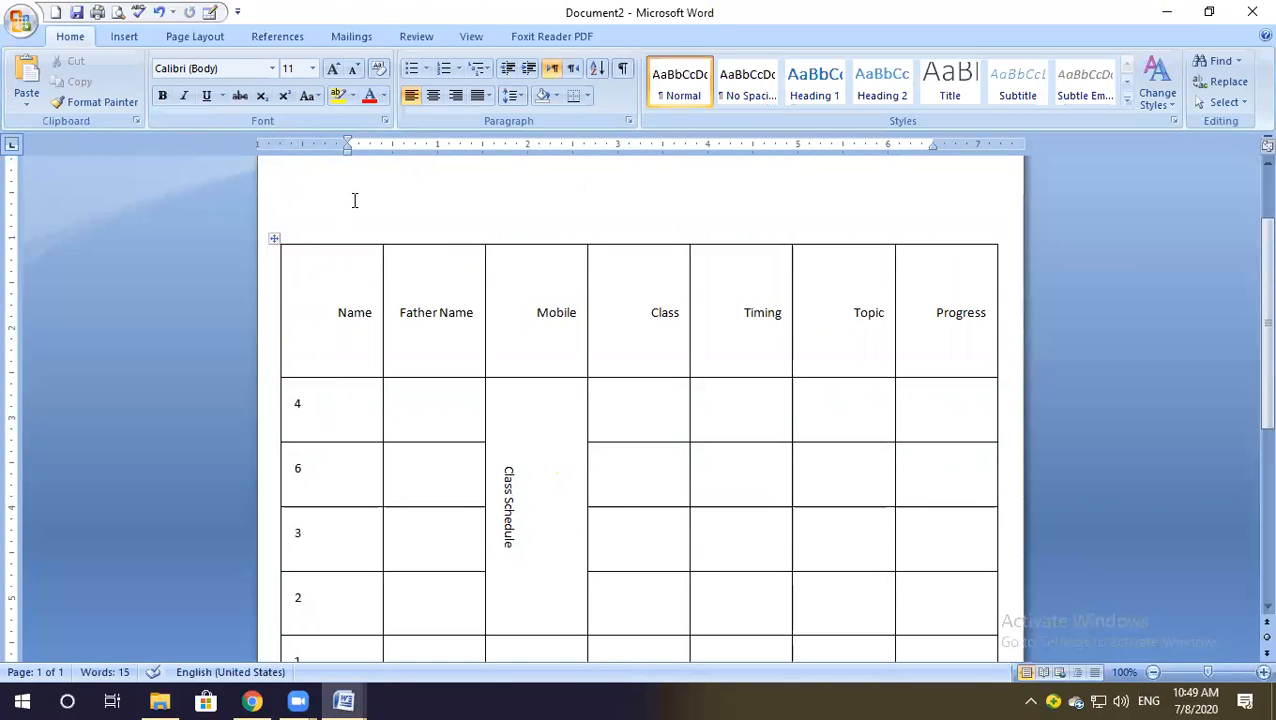
Create a new blank document and insert a table with 5 columns and 8 rows.
key(ctrl+n)
click(113, 37)
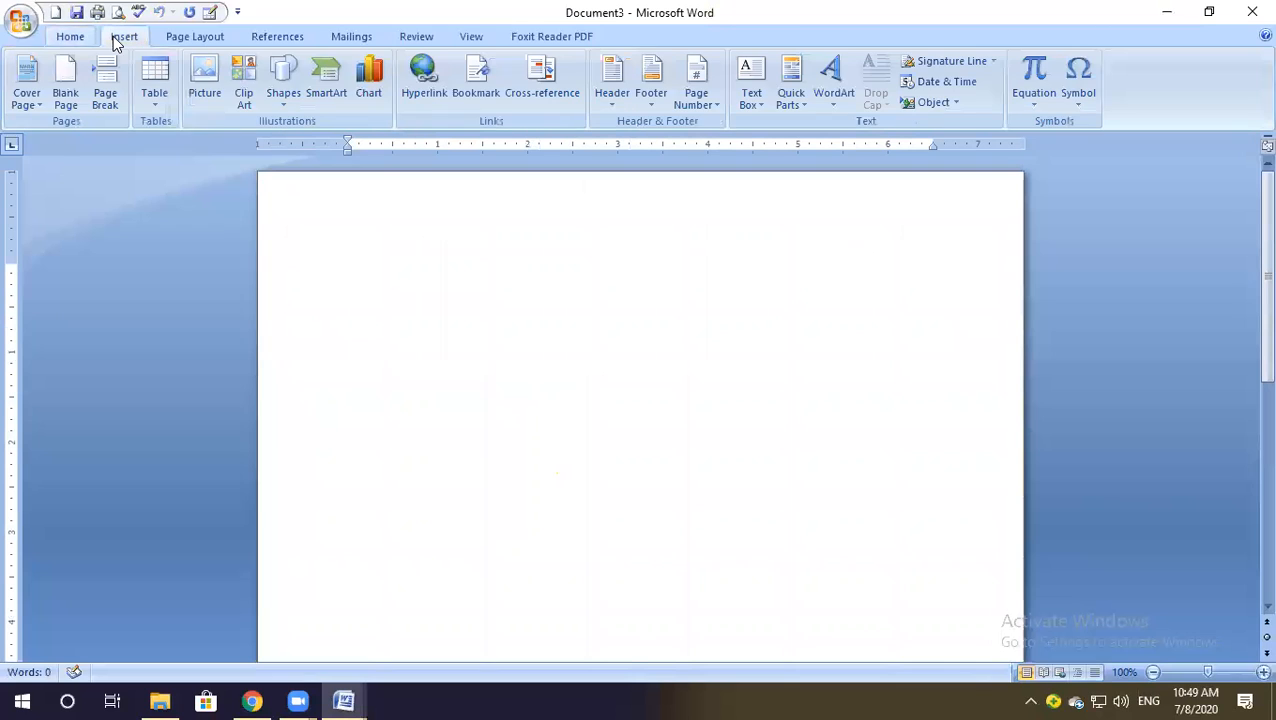
click(160, 108)
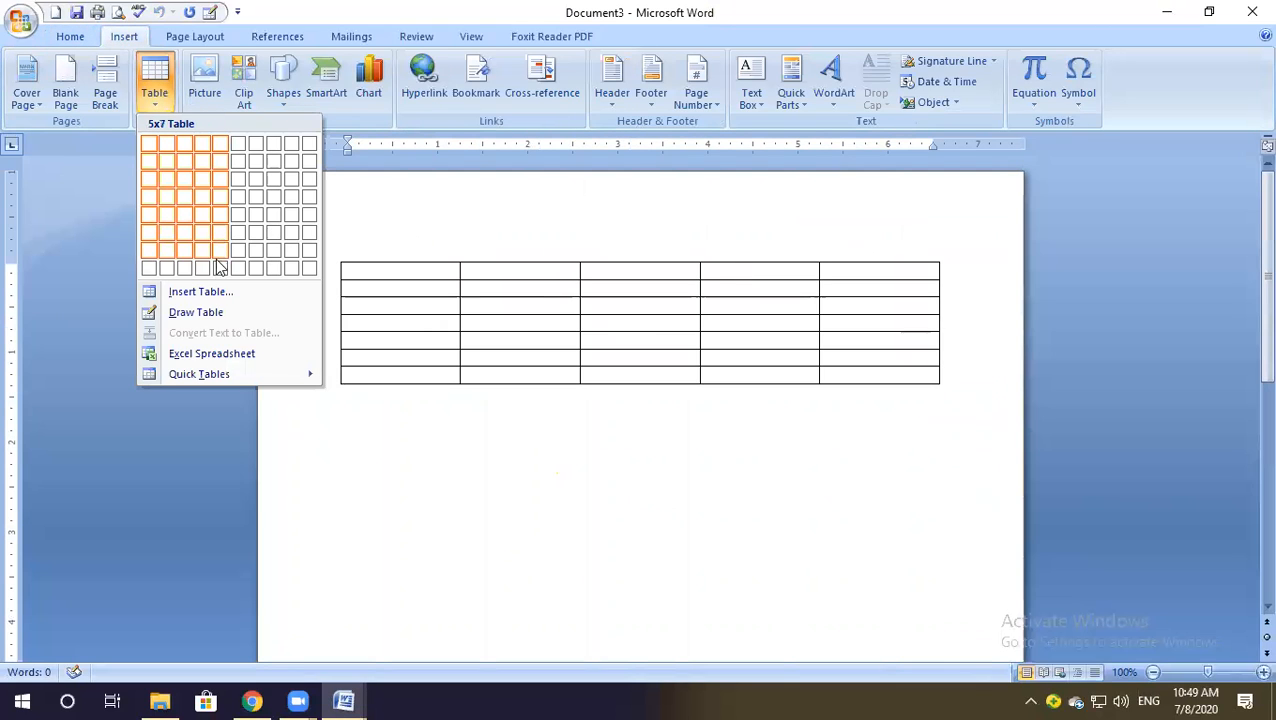
click(215, 269)
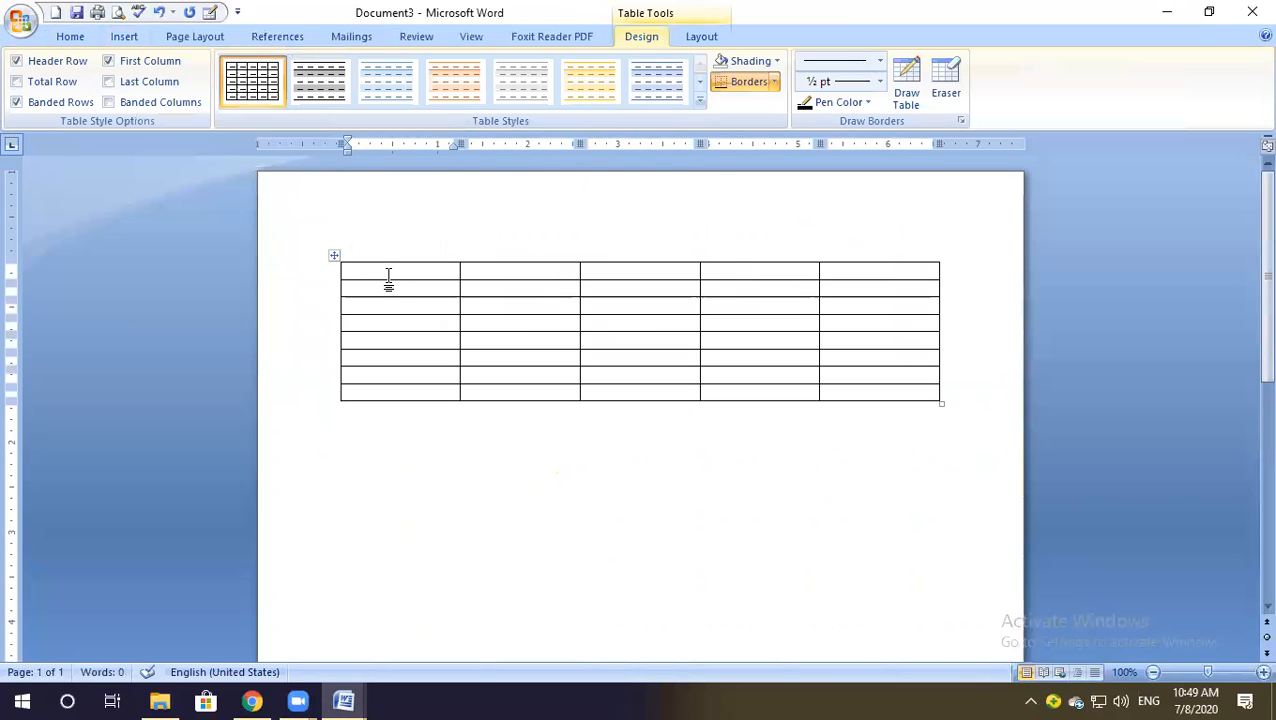
Enter 4, 5, 6, 3, 2 and 1 down the first column of the new table, starting in the top cell.
text(4)
key(Down)
text(5)
key(Down)
text(6)
key(Down)
text(3)
key(Down)
key(Up)
text(2)
key(Down)
text(1)
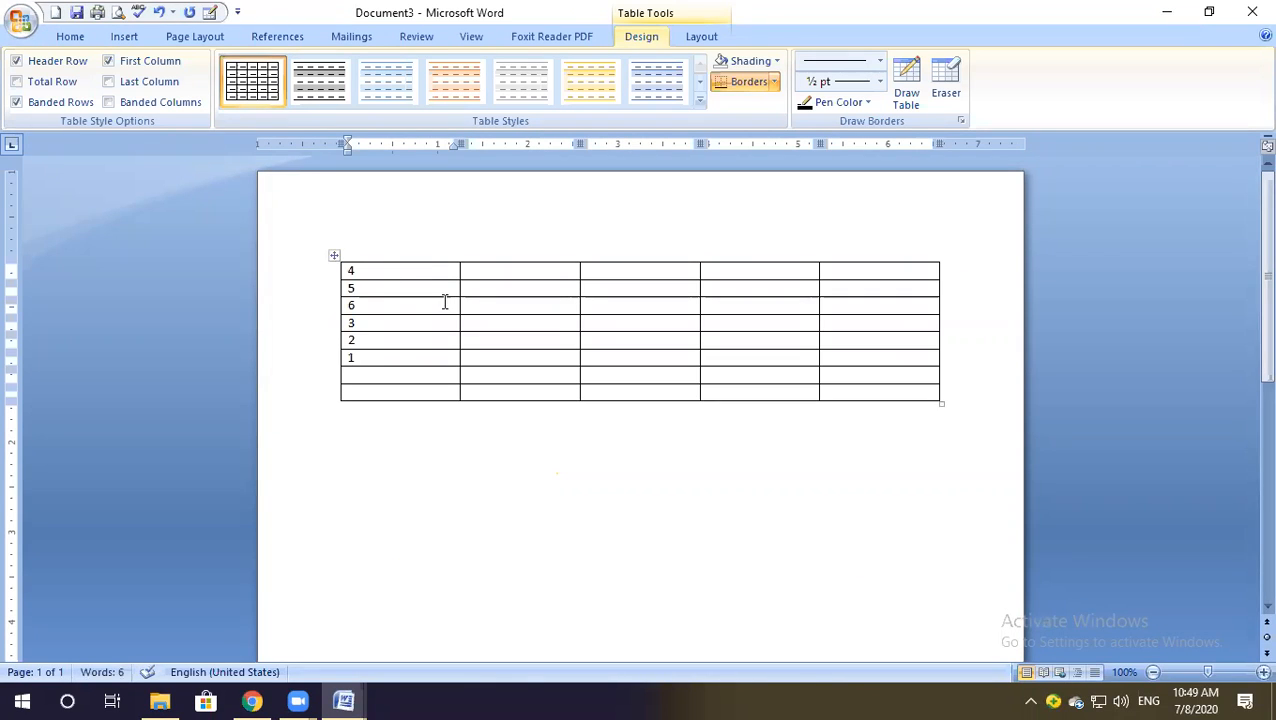
Sort the table by its first column in ascending order and clear the selection.
drag(401, 271, 399, 390)
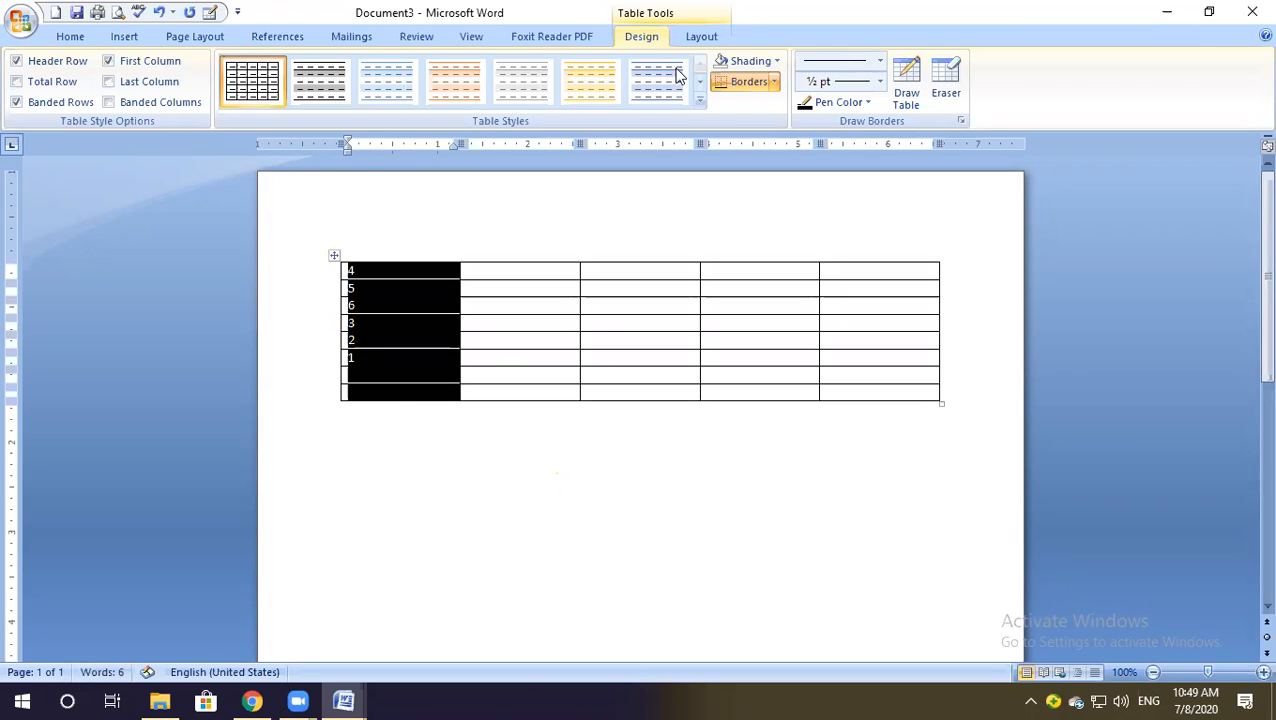
click(703, 36)
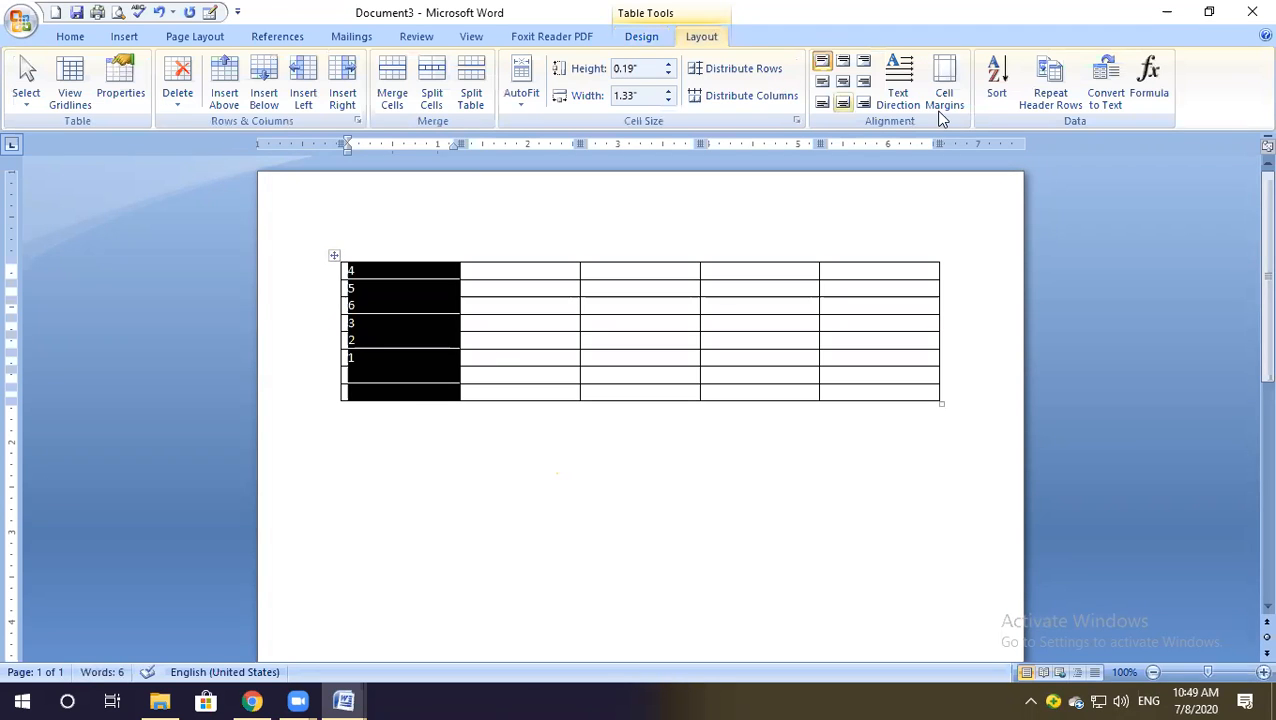
click(996, 88)
click(759, 467)
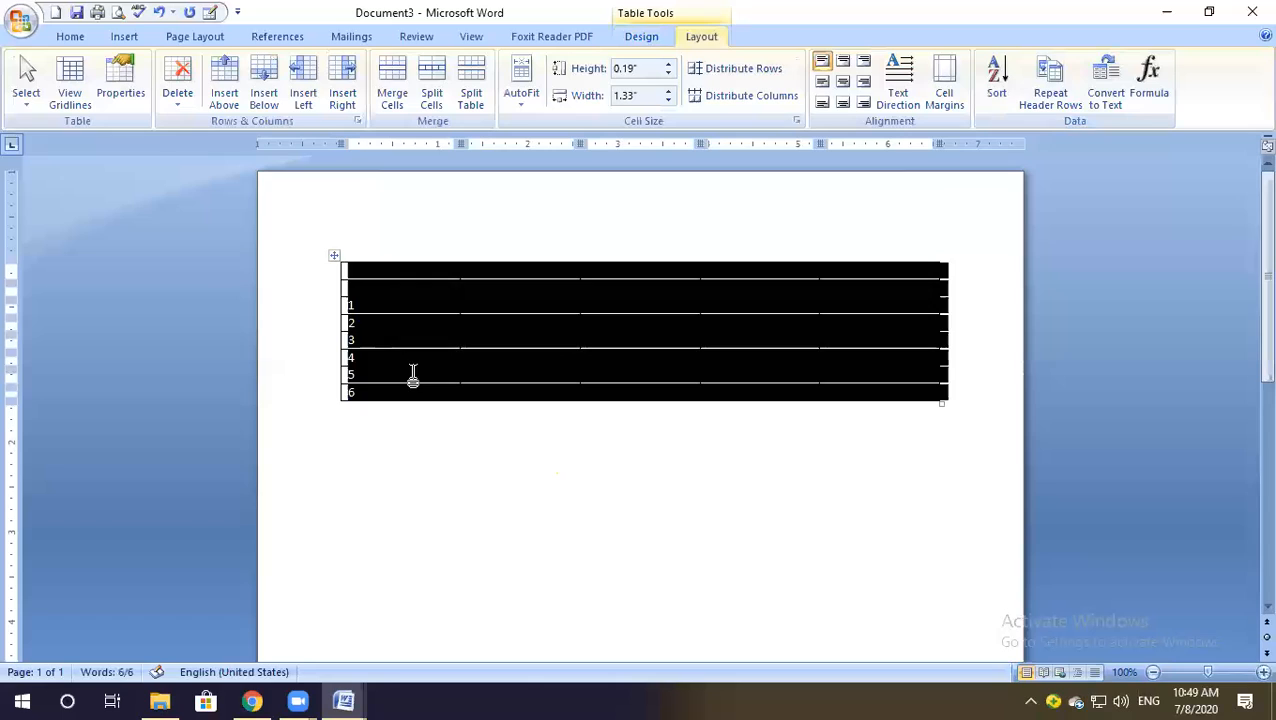
click(409, 372)
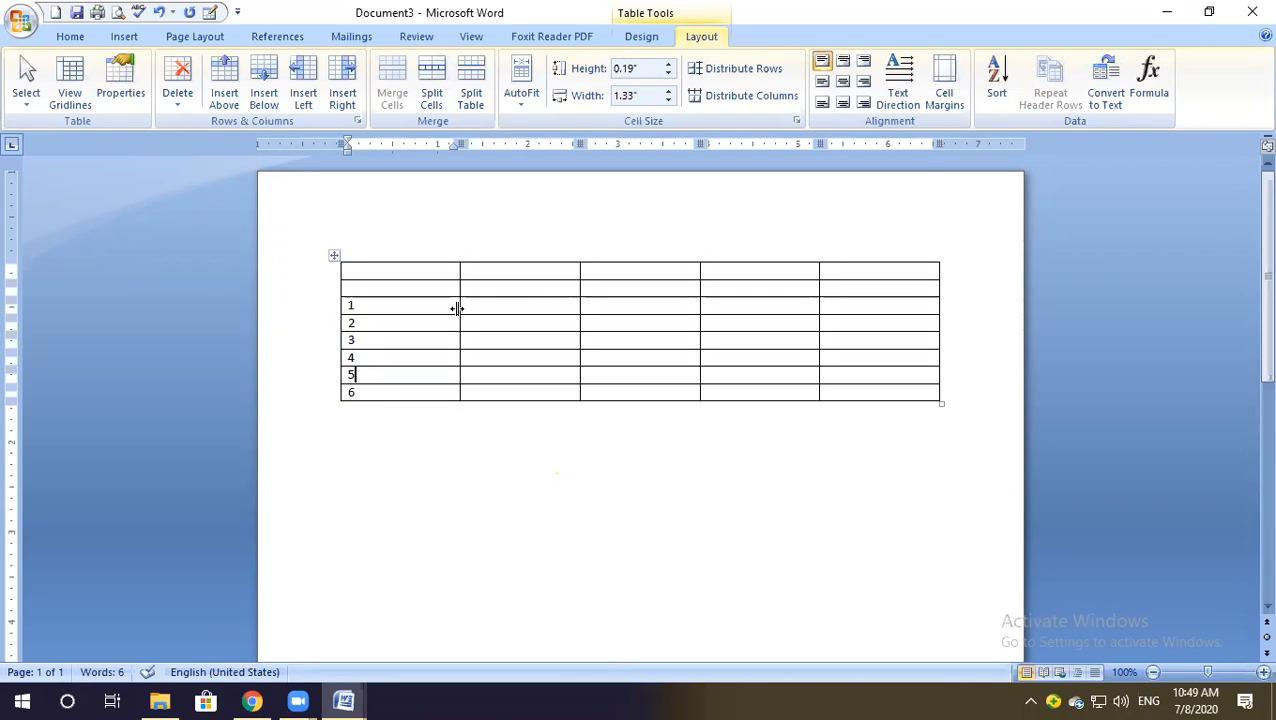
Switch back to Document2 and move the class schedule table up to near the top edge of the page.
click(1166, 14)
scroll(632, 365, down, 4)
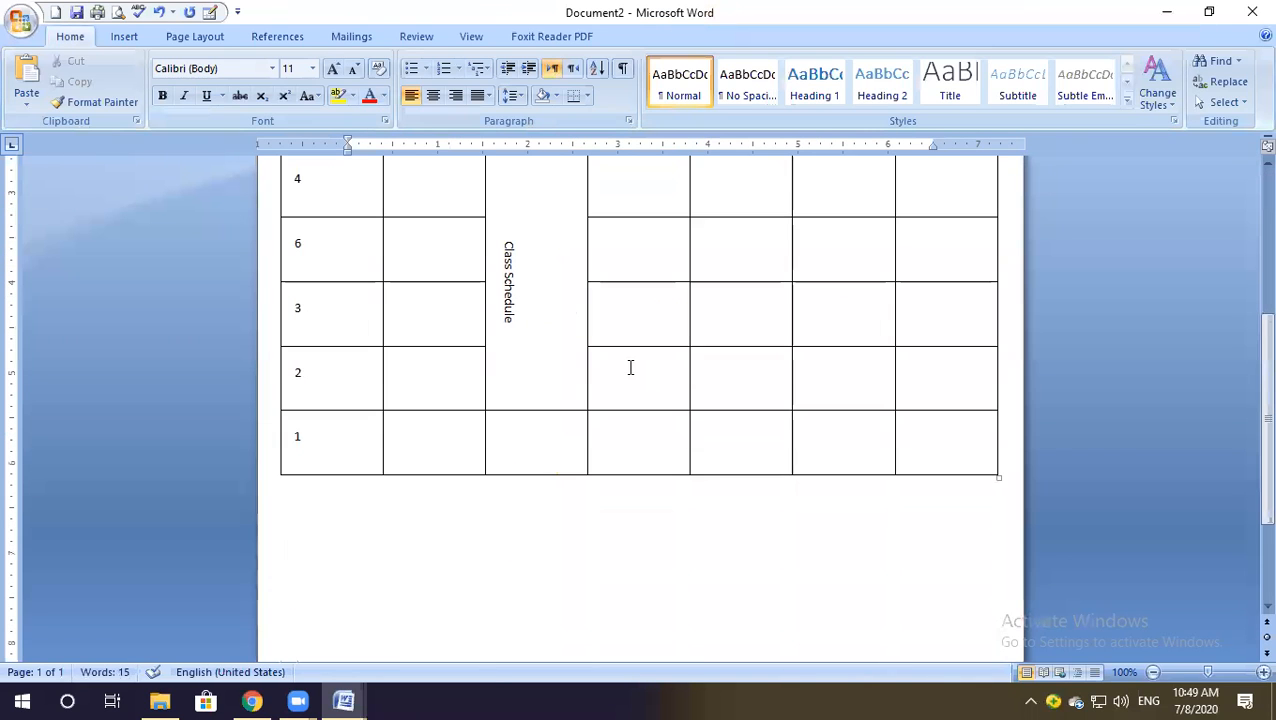
scroll(832, 390, up, 5)
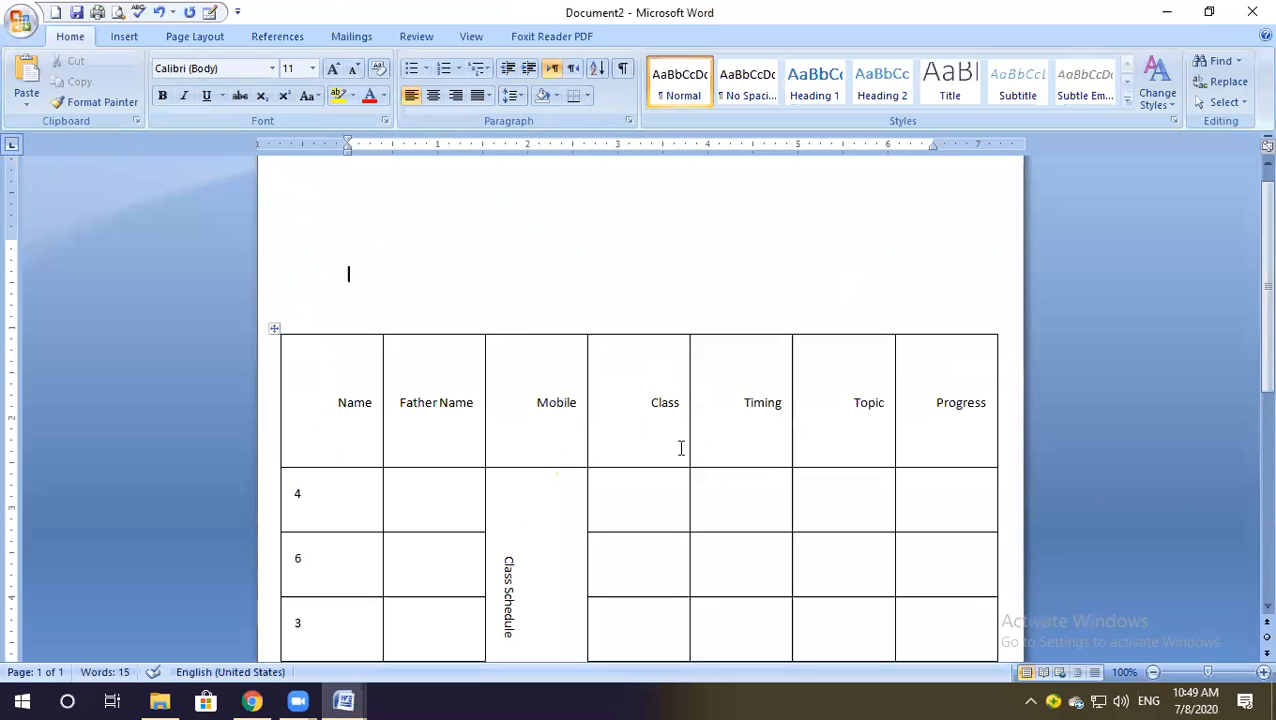
click(573, 401)
click(700, 36)
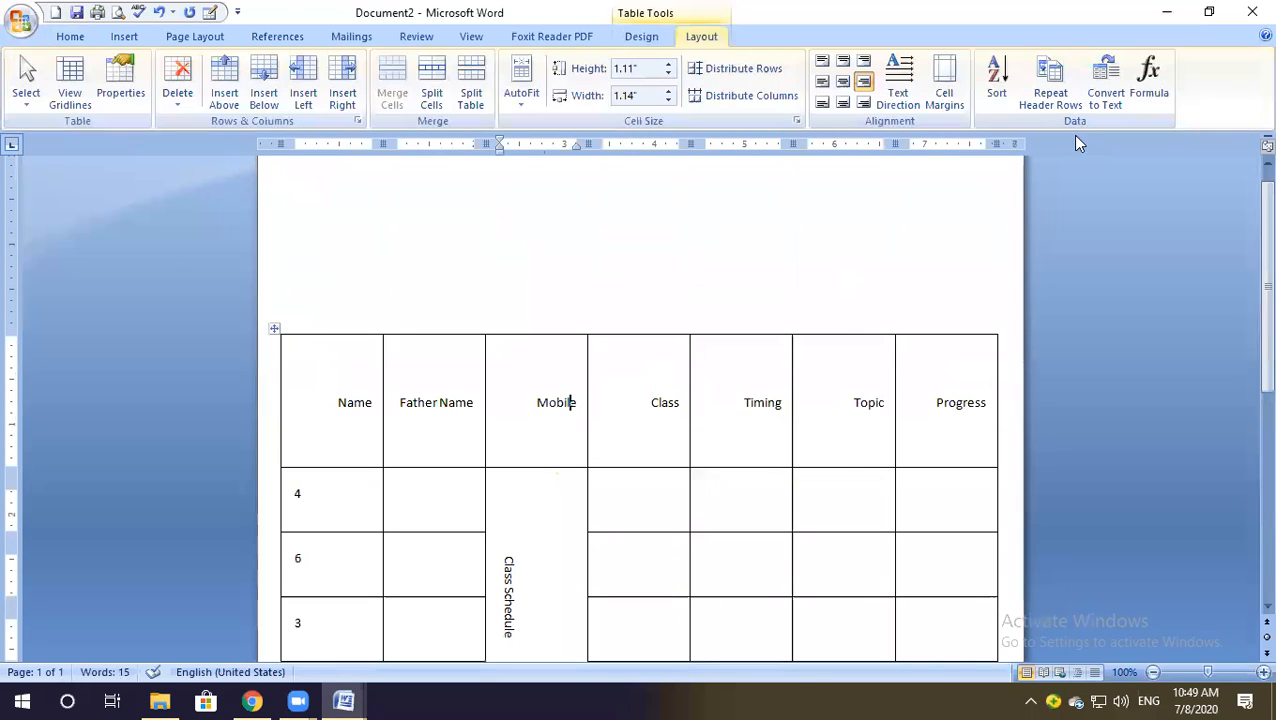
scroll(760, 339, down, 2)
scroll(760, 339, up, 1)
scroll(387, 322, up, 2)
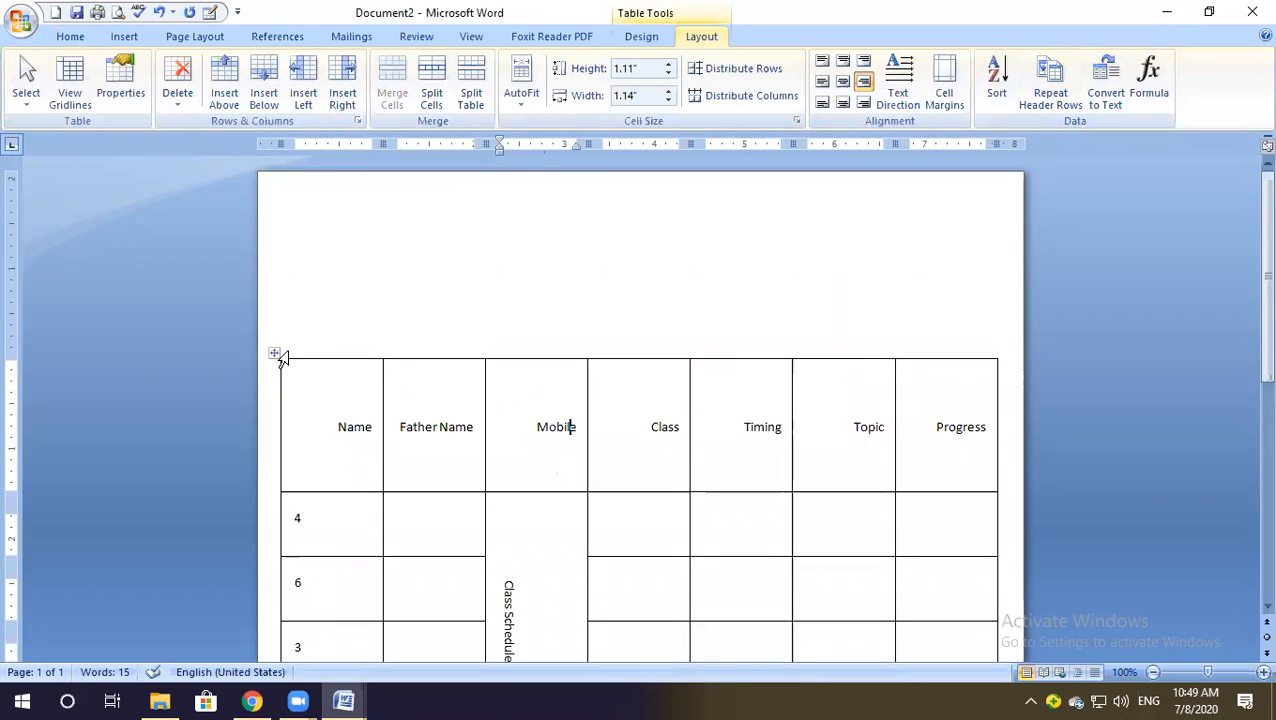
drag(274, 357, 262, 224)
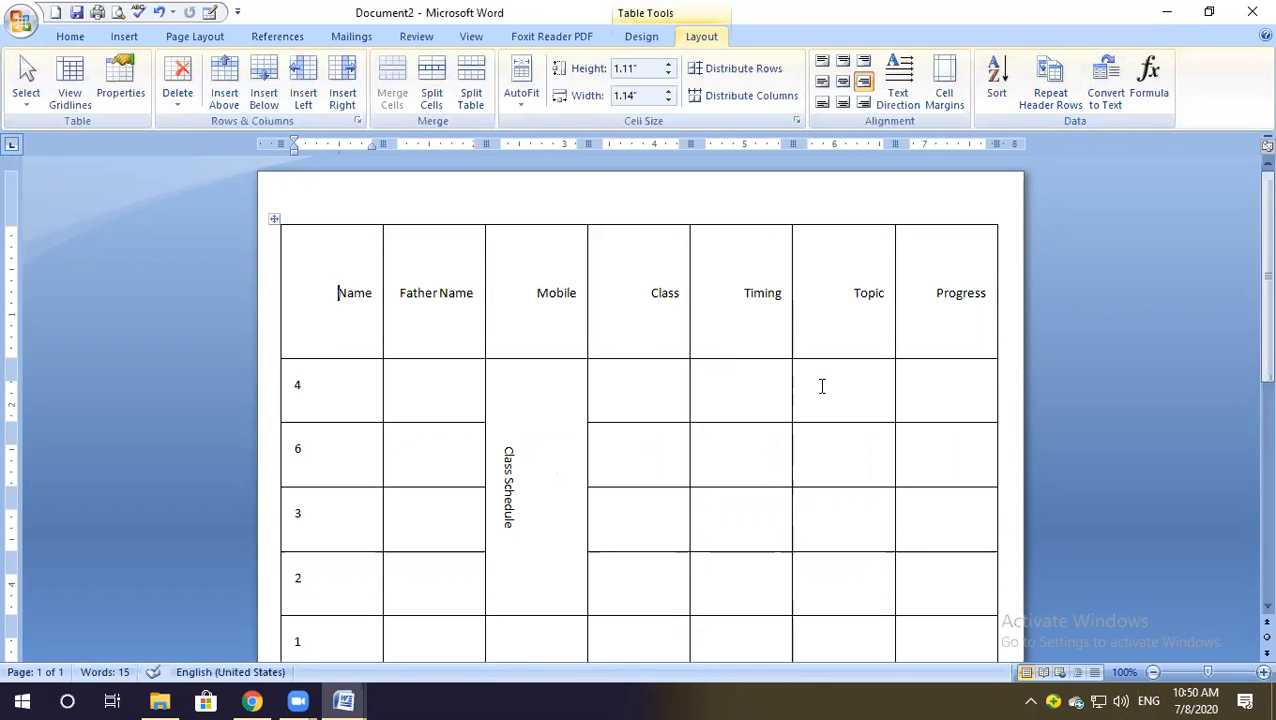
Add empty rows at the end of the class schedule table until it extends onto the third page.
scroll(822, 386, down, 5)
click(951, 382)
key(Tab)
key(Tab)
key(Tab)
key(Tab)
key(Tab)
key(Tab)
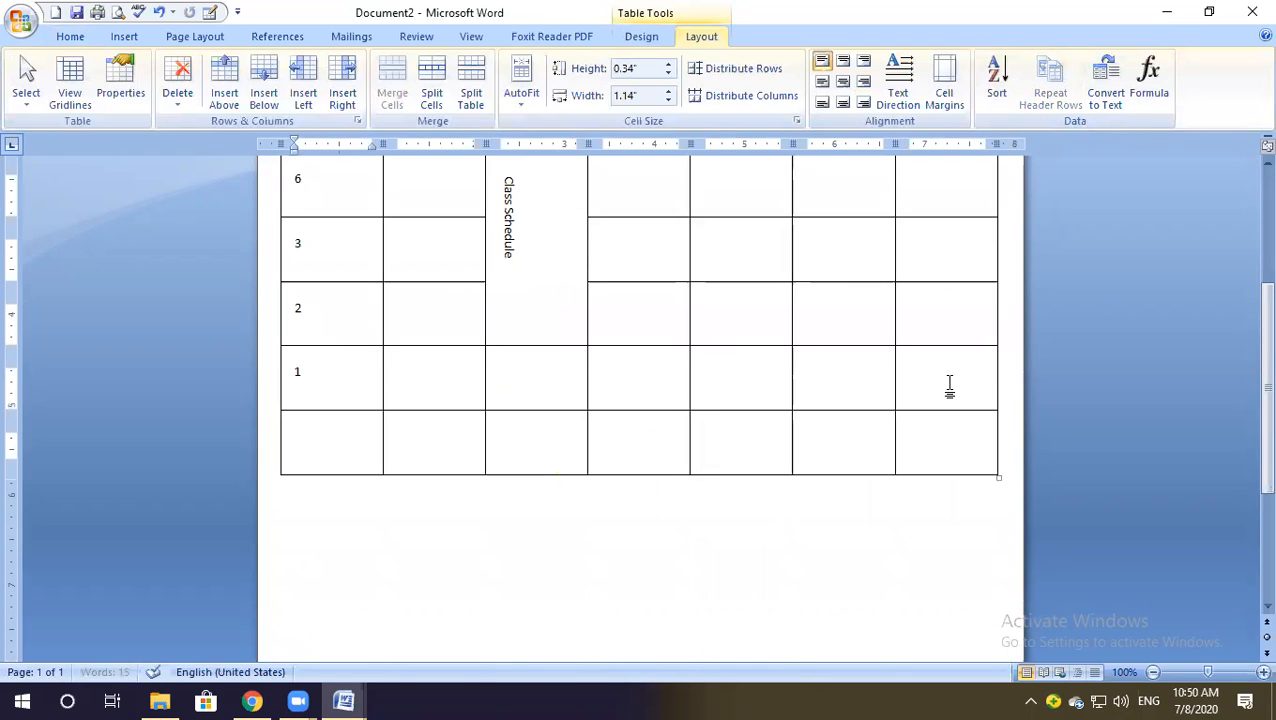
key(Tab)
key(Tab)
key(Tab)
key(Tab)
key(Tab)
key(Tab)
key(Tab)
key(Tab)
key(Tab)
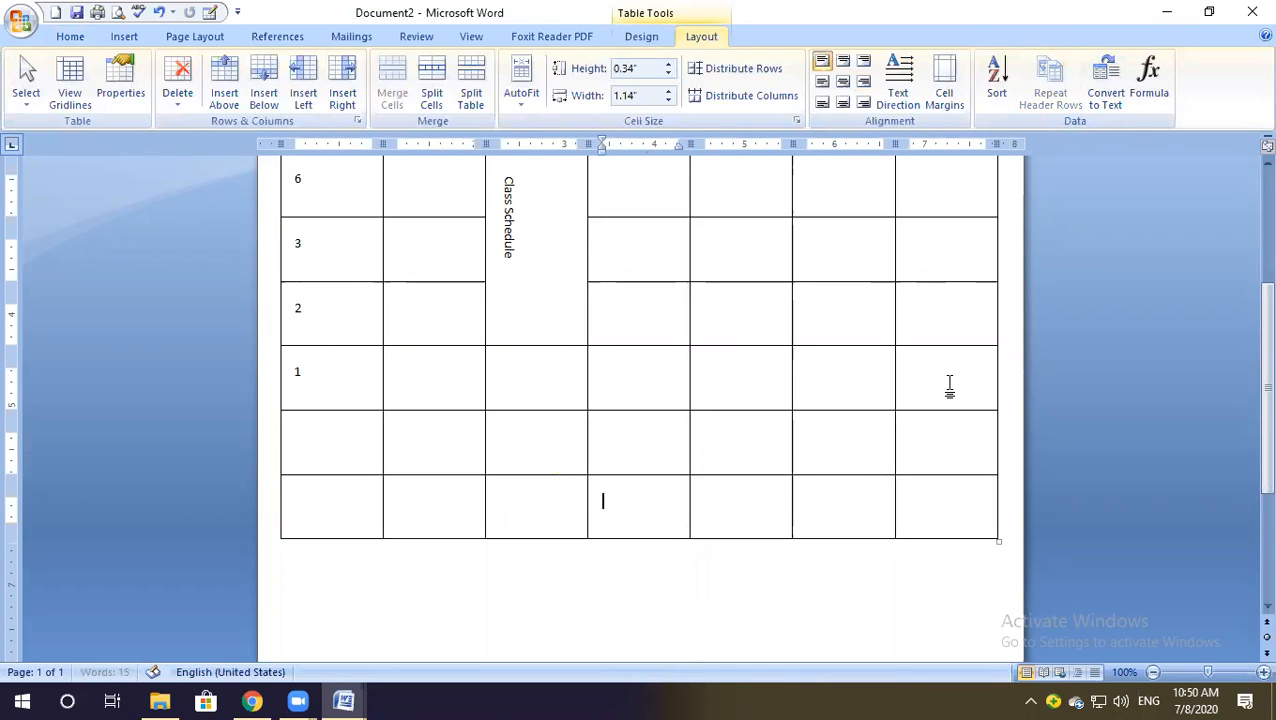
key(Tab)
key(Tab)
key(Tab)
key(Tab)
key(Tab)
key(Tab)
key(Tab)
key(Tab)
key(Tab)
key(Tab)
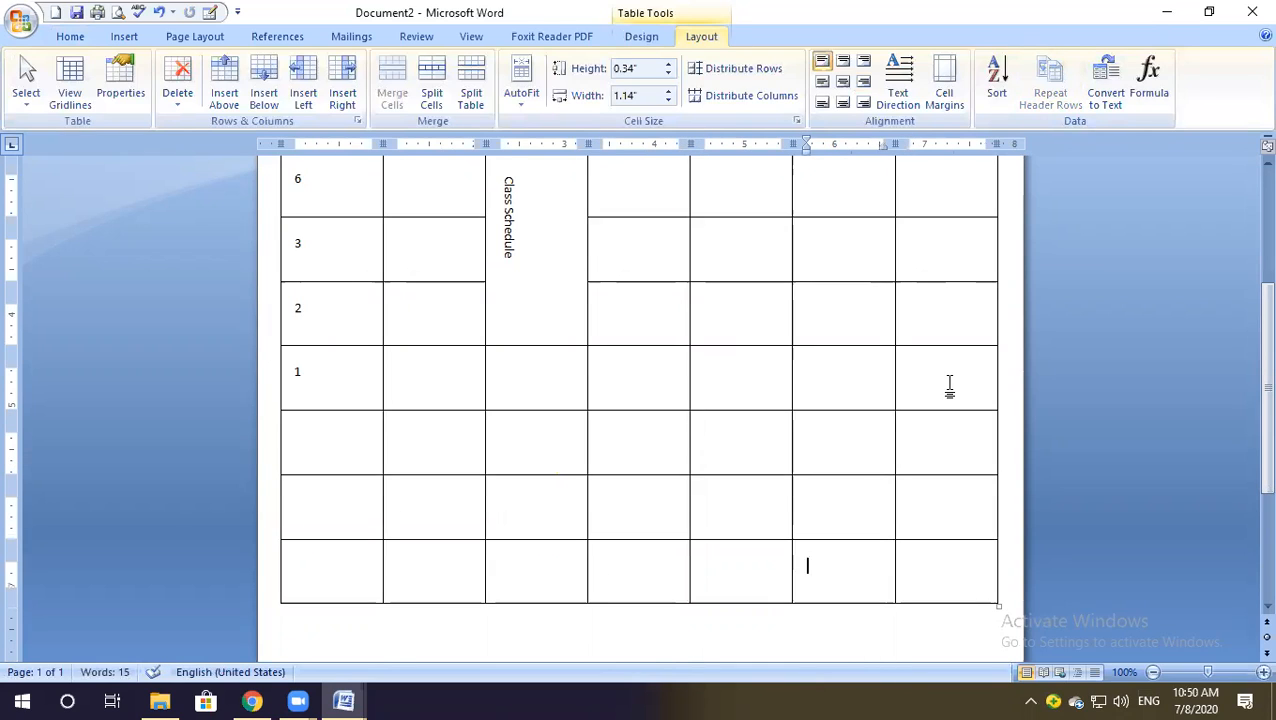
key(Tab)
key(Tab)
key(Tab)
key(Tab)
key(Tab)
key(Tab)
key(Tab)
key(Tab)
key(Tab)
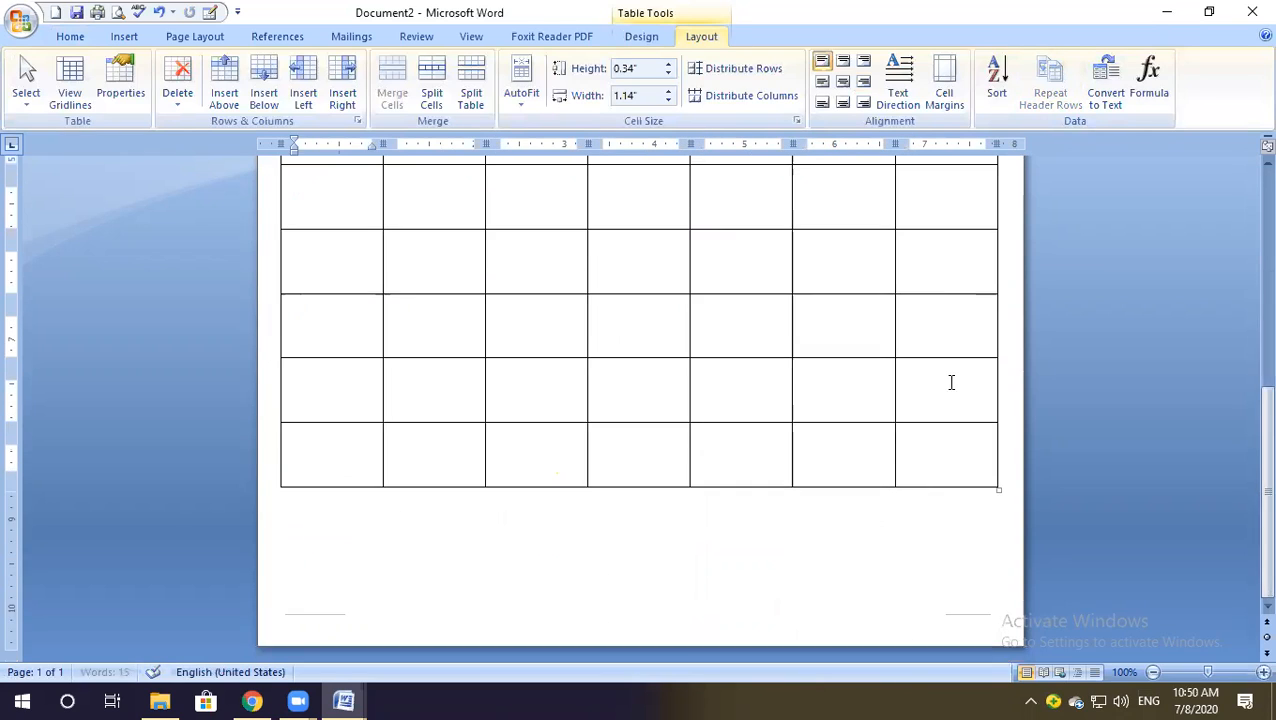
key(Tab)
key(Tab)
key(Tab)
key(Tab)
key(Tab)
key(Tab)
key(Tab)
key(Tab)
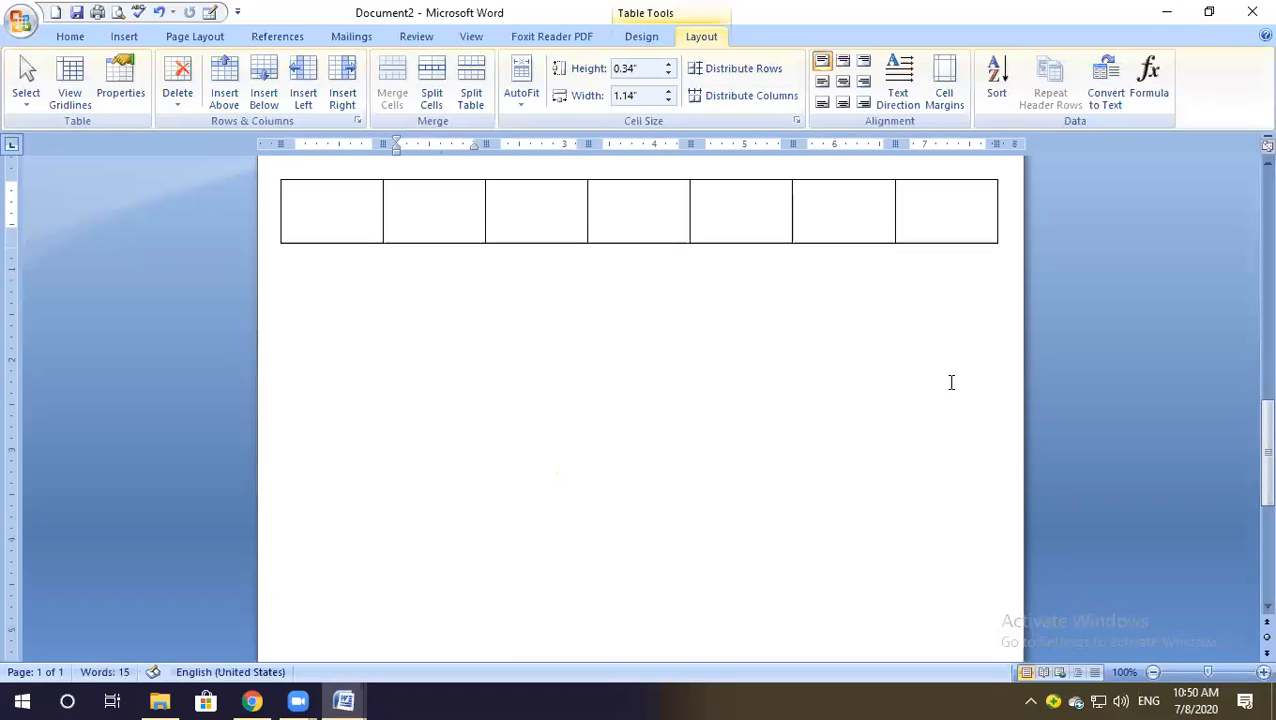
key(Tab)
key(Tab)
key(Tab)
key(Tab)
key(Tab)
key(Tab)
key(Tab)
key(Tab)
key(Tab)
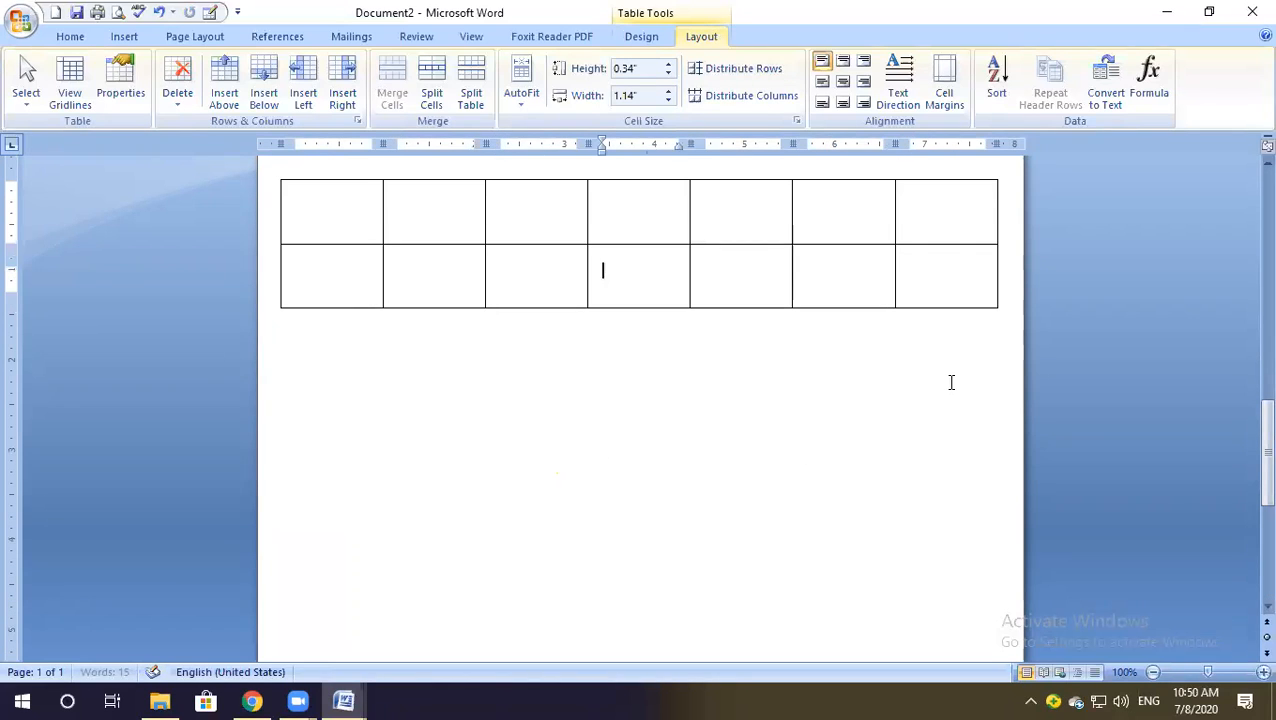
key(Tab)
key(Tab)
key(Tab)
key(Tab)
key(Tab)
key(Tab)
key(Tab)
key(Tab)
key(Tab)
key(Tab)
key(Tab)
key(Tab)
key(Tab)
key(Tab)
key(Tab)
key(Tab)
key(Tab)
key(Tab)
key(Tab)
key(Tab)
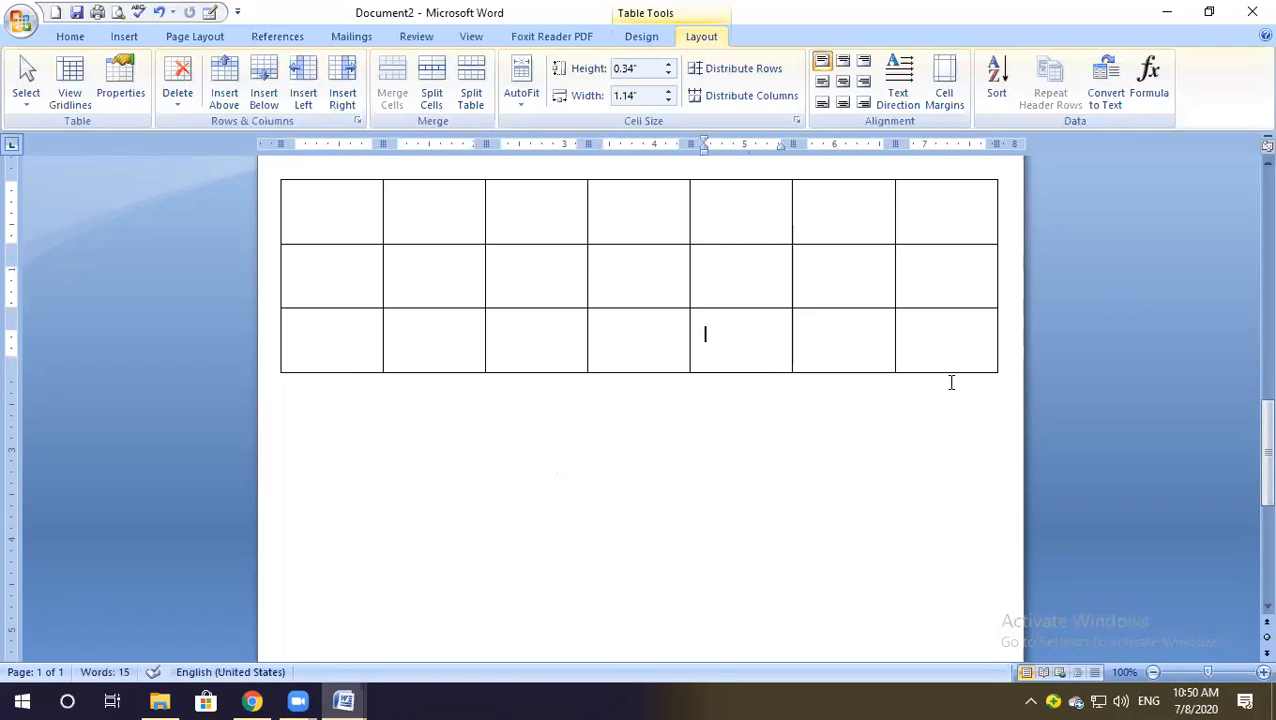
key(Tab)
key(Tab)
key(Tab)
key(Tab)
key(Tab)
key(Tab)
key(Tab)
key(Tab)
key(Tab)
key(Tab)
key(Tab)
key(Tab)
key(Tab)
key(Tab)
key(Tab)
key(Tab)
key(Tab)
key(Tab)
key(Tab)
key(Tab)
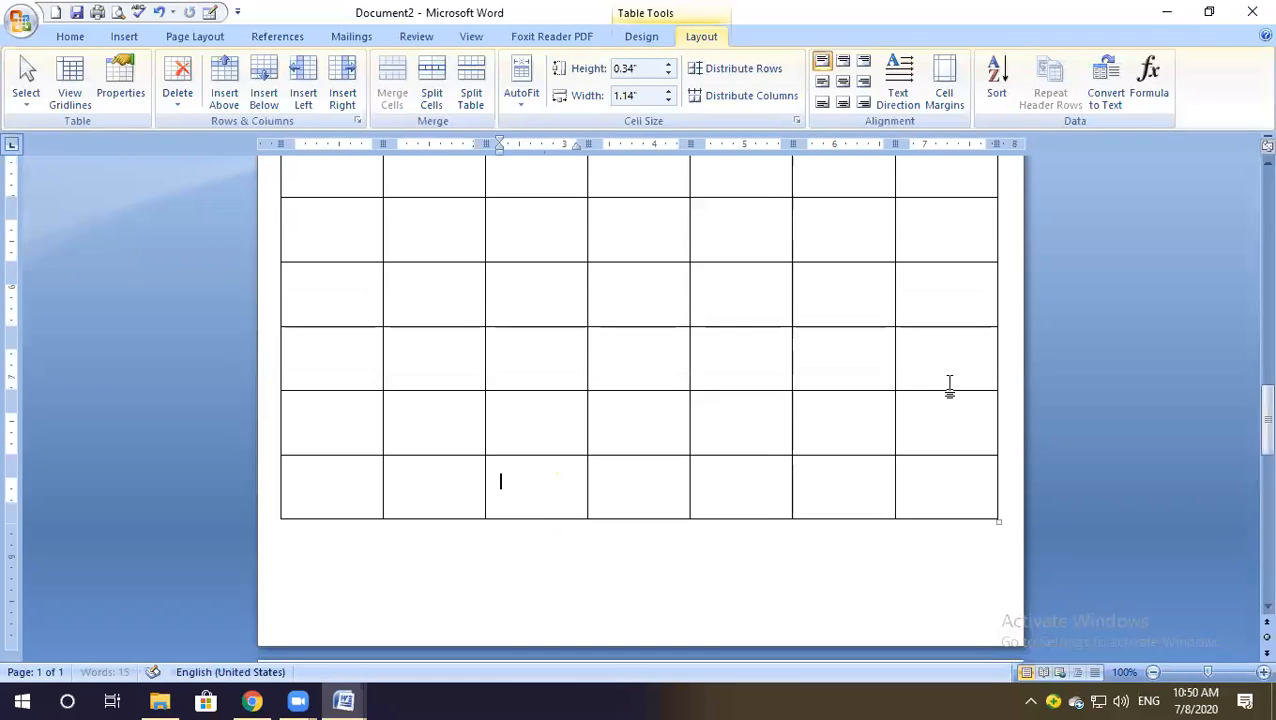
key(Tab)
key(Tab)
key(Tab)
key(Tab)
key(Tab)
key(Tab)
key(Tab)
key(Tab)
key(Tab)
key(Tab)
key(Tab)
key(Tab)
key(Tab)
key(Tab)
key(Tab)
key(Tab)
key(Tab)
key(Tab)
key(Tab)
key(Tab)
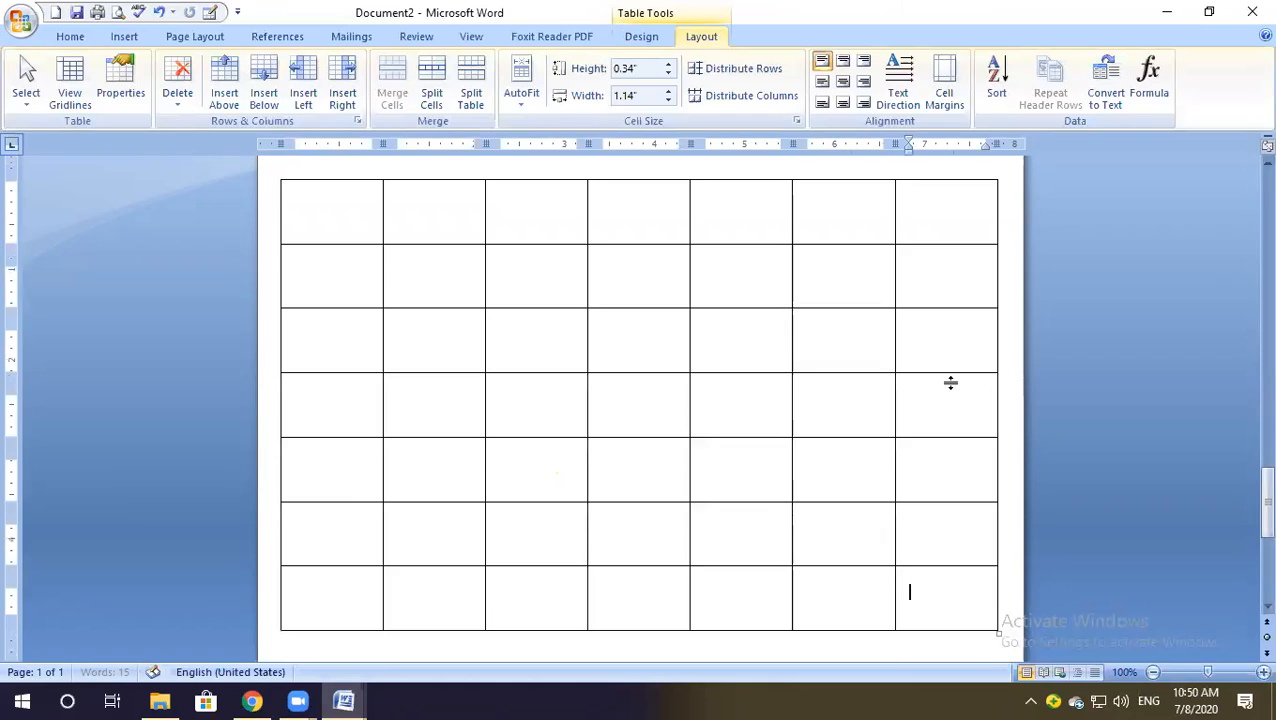
Add more empty rows at the end of the class schedule table until it extends onto the fourth page.
key(Tab)
key(Tab)
key(Tab)
key(Tab)
key(Tab)
key(Tab)
key(Tab)
key(Tab)
key(Tab)
key(Tab)
key(Tab)
key(Tab)
key(Tab)
key(Tab)
key(Tab)
key(Tab)
key(Tab)
key(Tab)
key(Tab)
key(Tab)
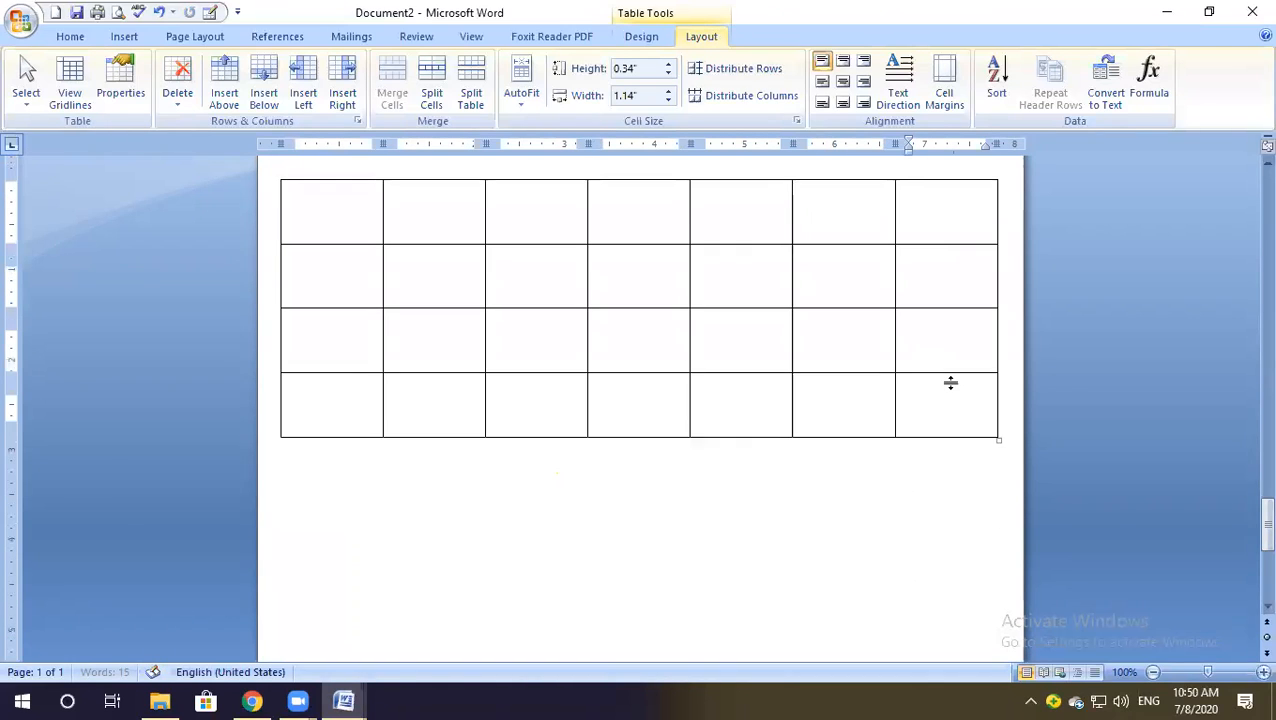
key(Tab)
key(Tab)
key(Tab)
key(Tab)
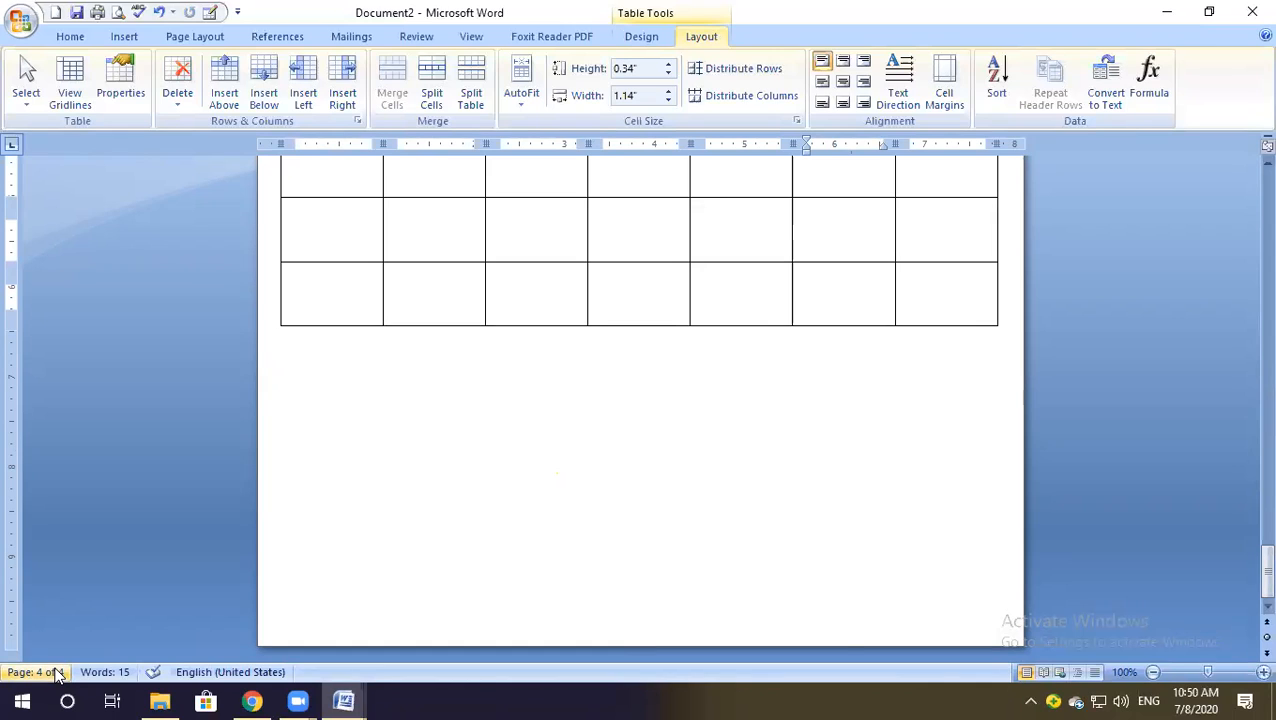
Set the class schedule table's first row to repeat as a header row on every page and check the pages below.
scroll(843, 632, up, 15)
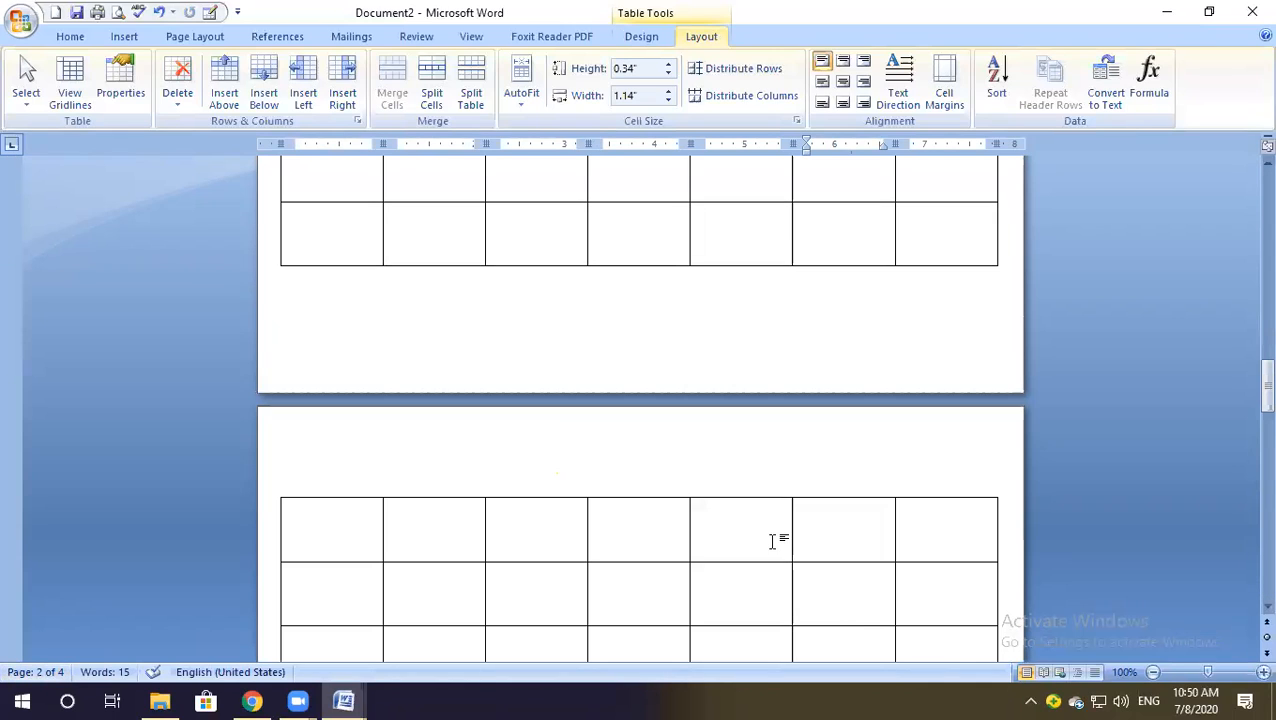
scroll(929, 205, up, 20)
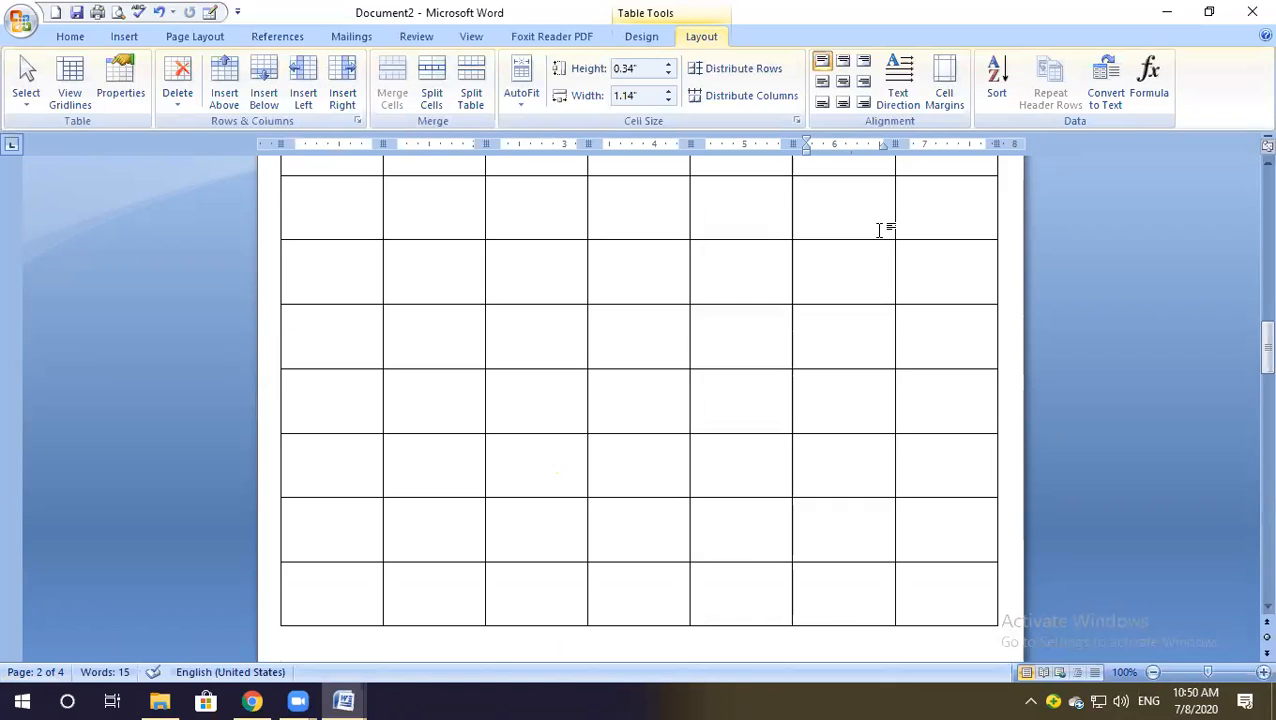
click(636, 249)
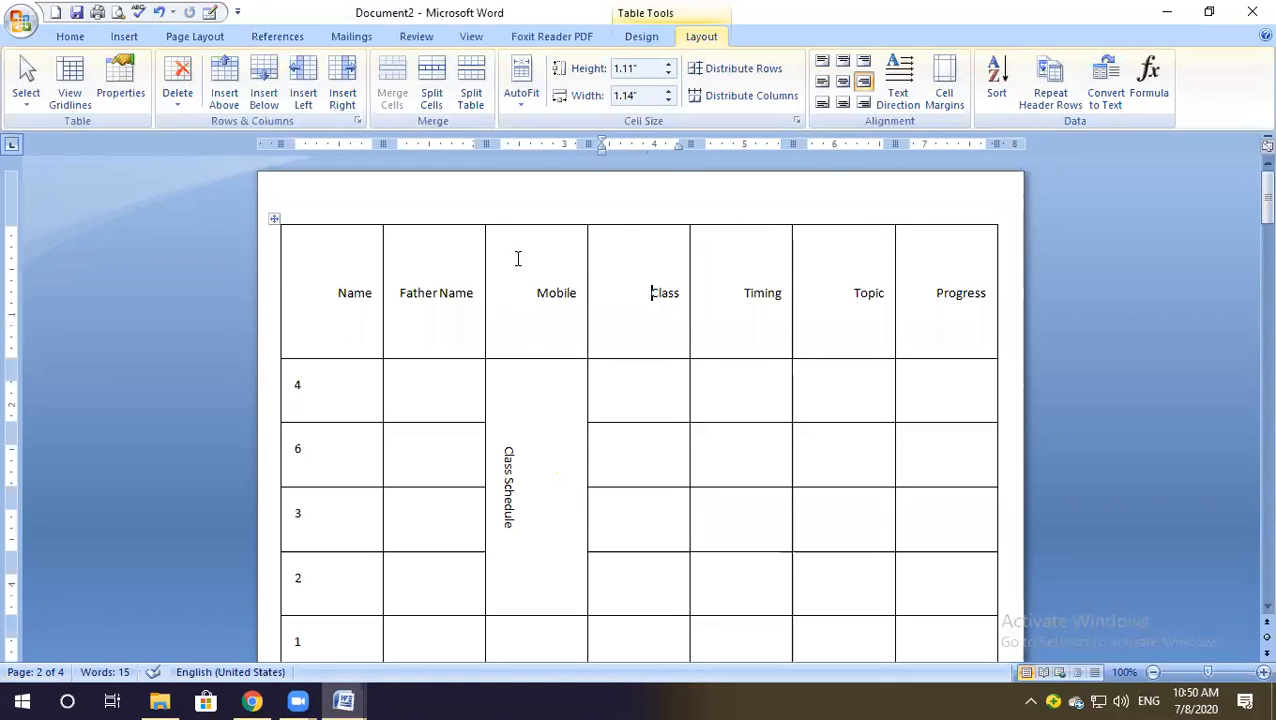
drag(330, 268, 960, 293)
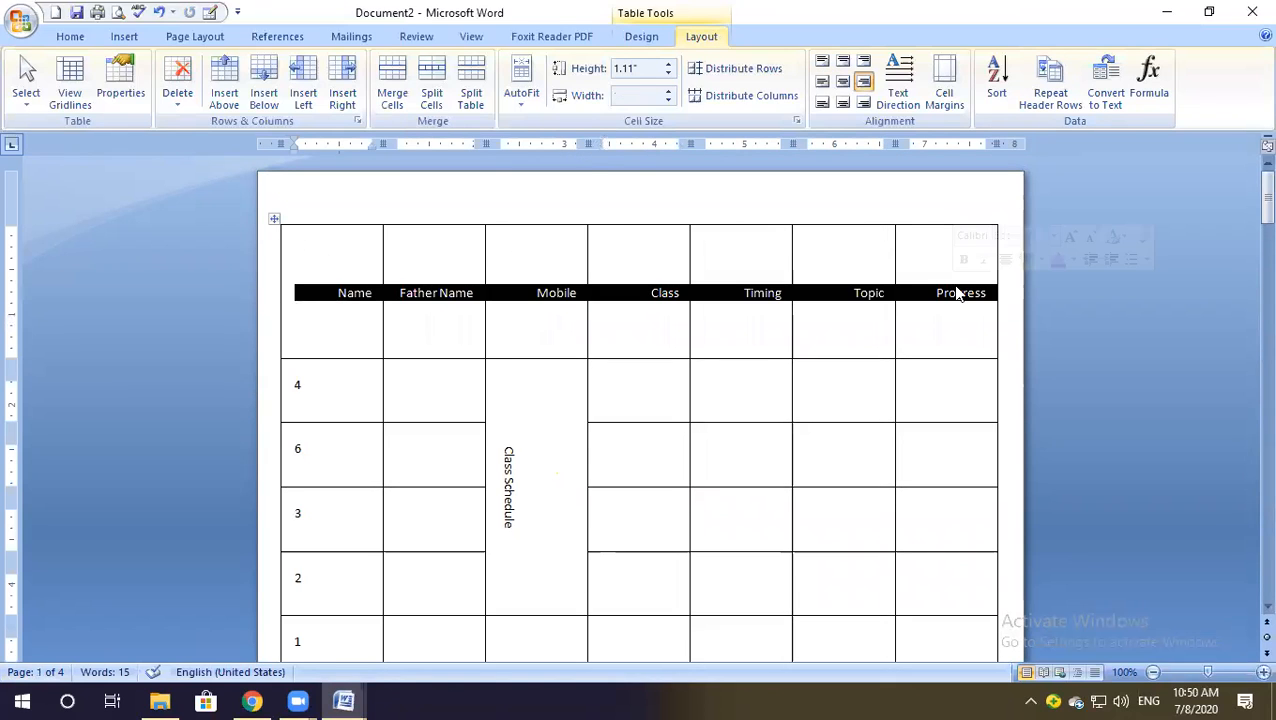
click(1040, 108)
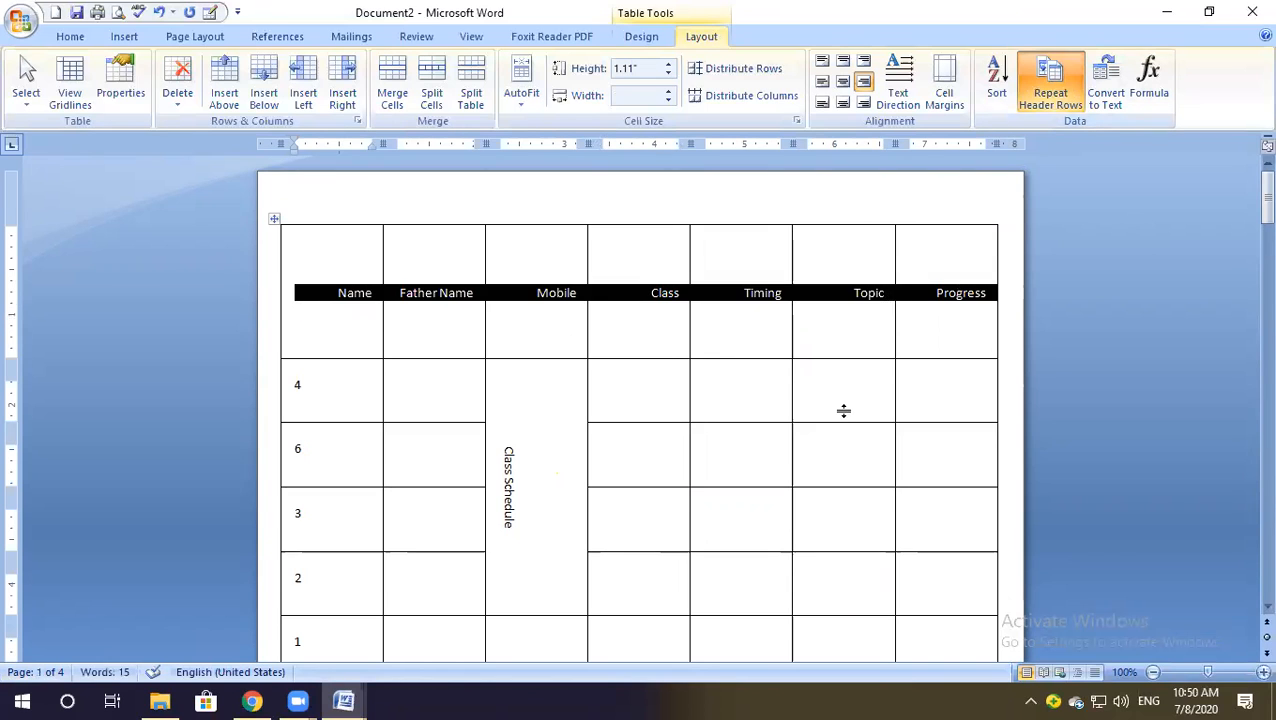
scroll(843, 410, down, 10)
scroll(843, 412, down, 8)
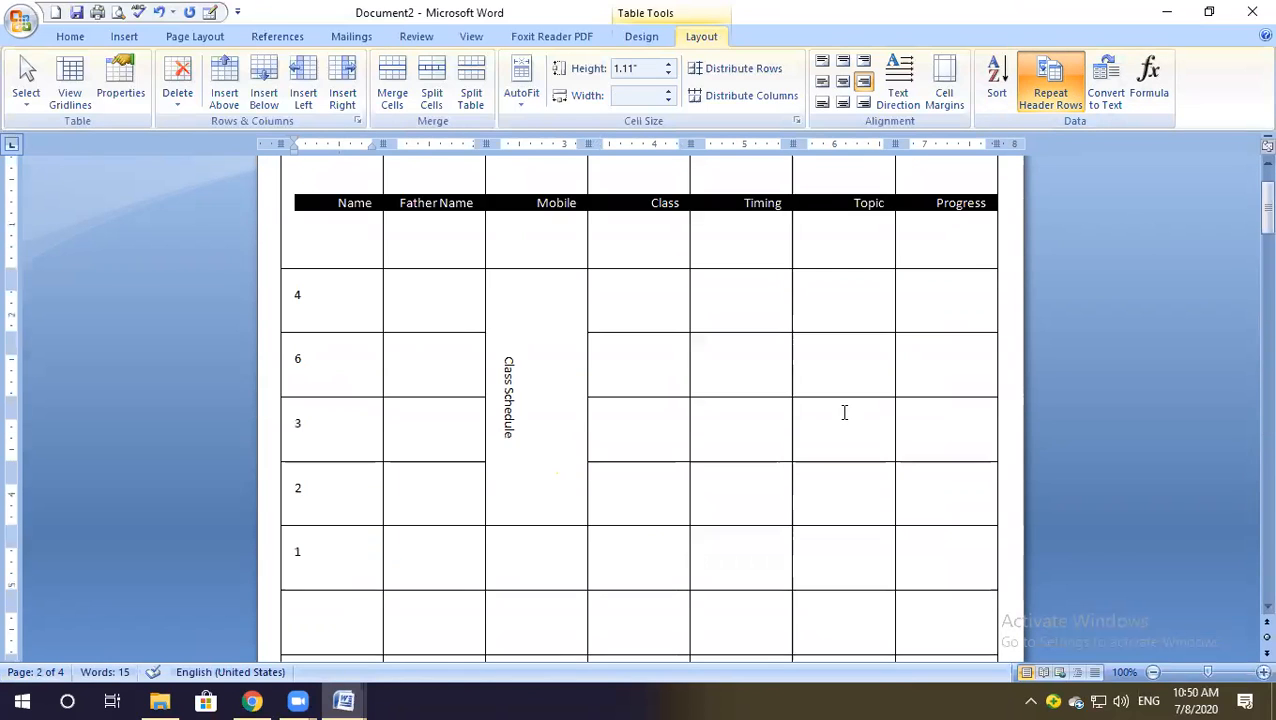
Turn header row repetition off and on again for the class schedule table and check the following pages.
scroll(844, 412, up, 2)
click(538, 333)
click(1044, 88)
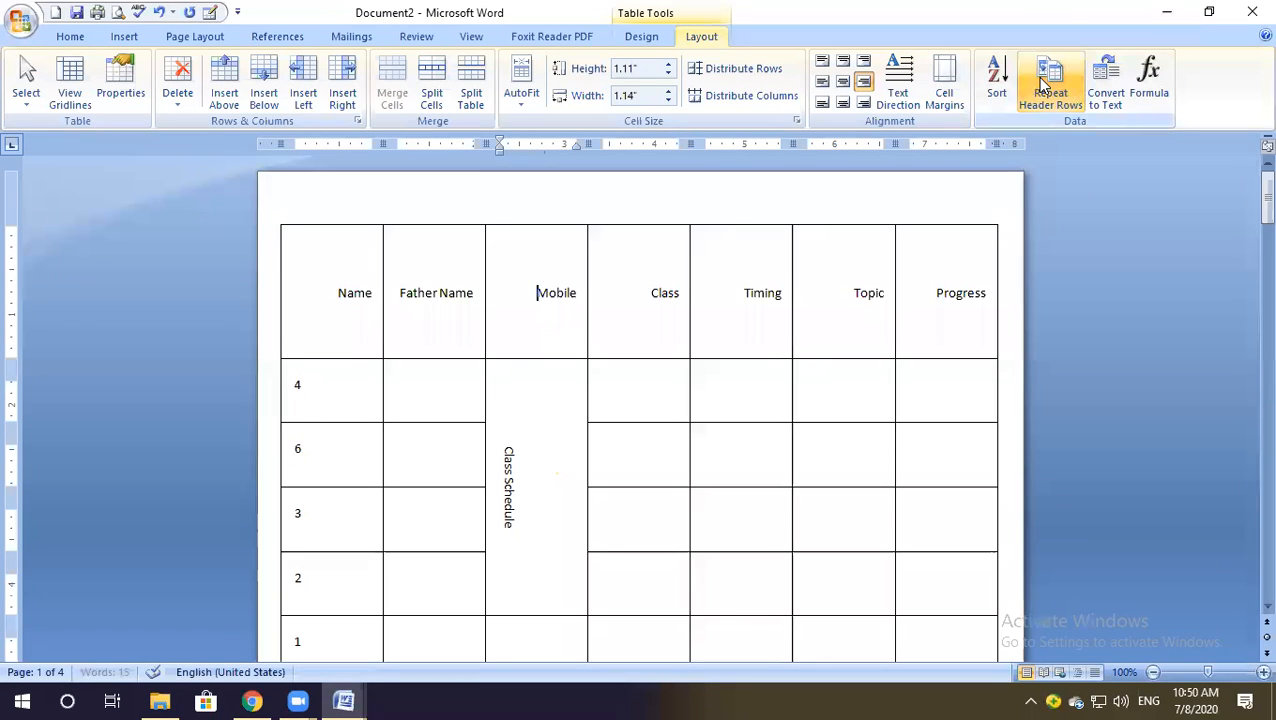
click(1046, 86)
scroll(713, 361, down, 5)
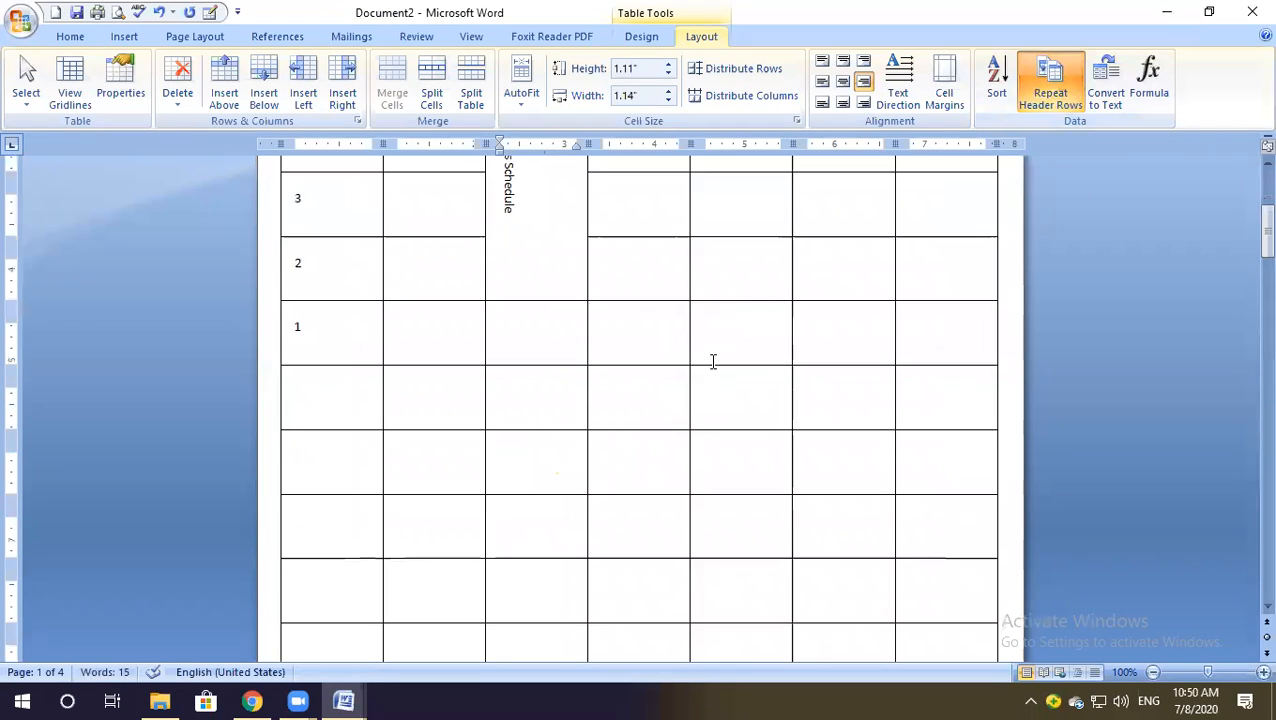
scroll(713, 361, down, 20)
scroll(716, 358, up, 20)
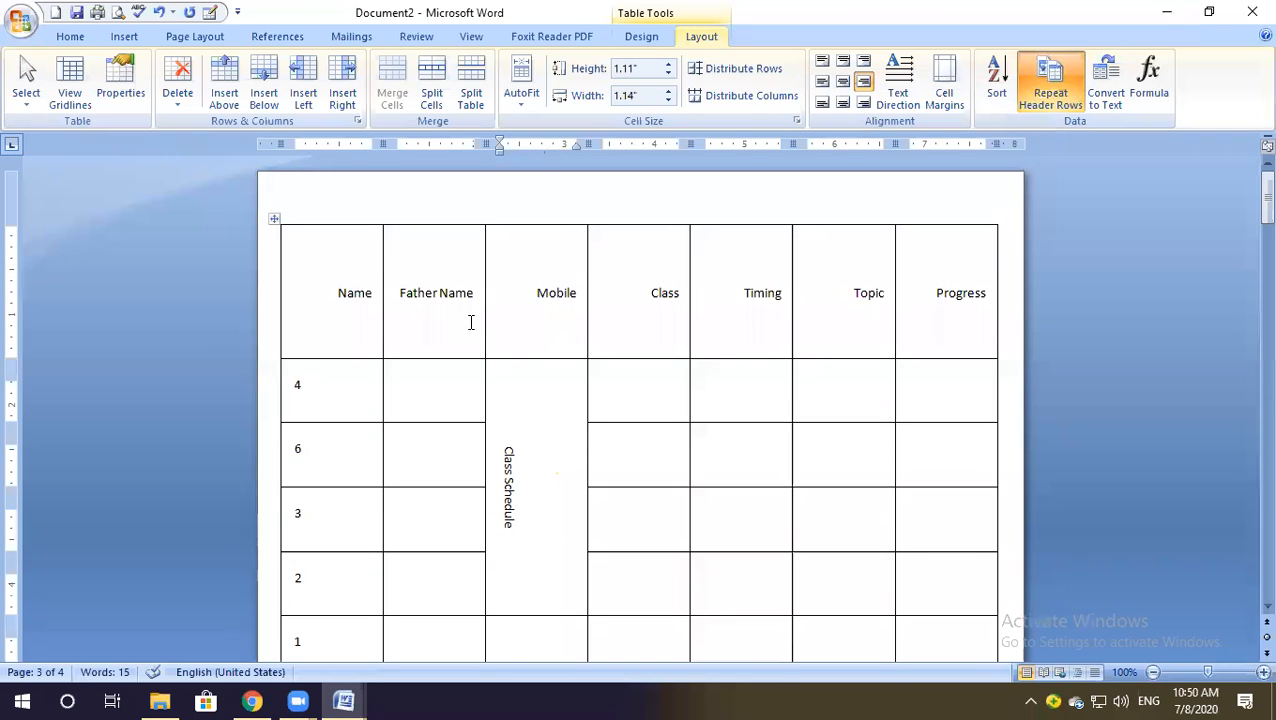
Copy the header labels Name, Father Name, Mobile, Class, Timing, Topic and Progress into the first table row on the second page.
click(540, 395)
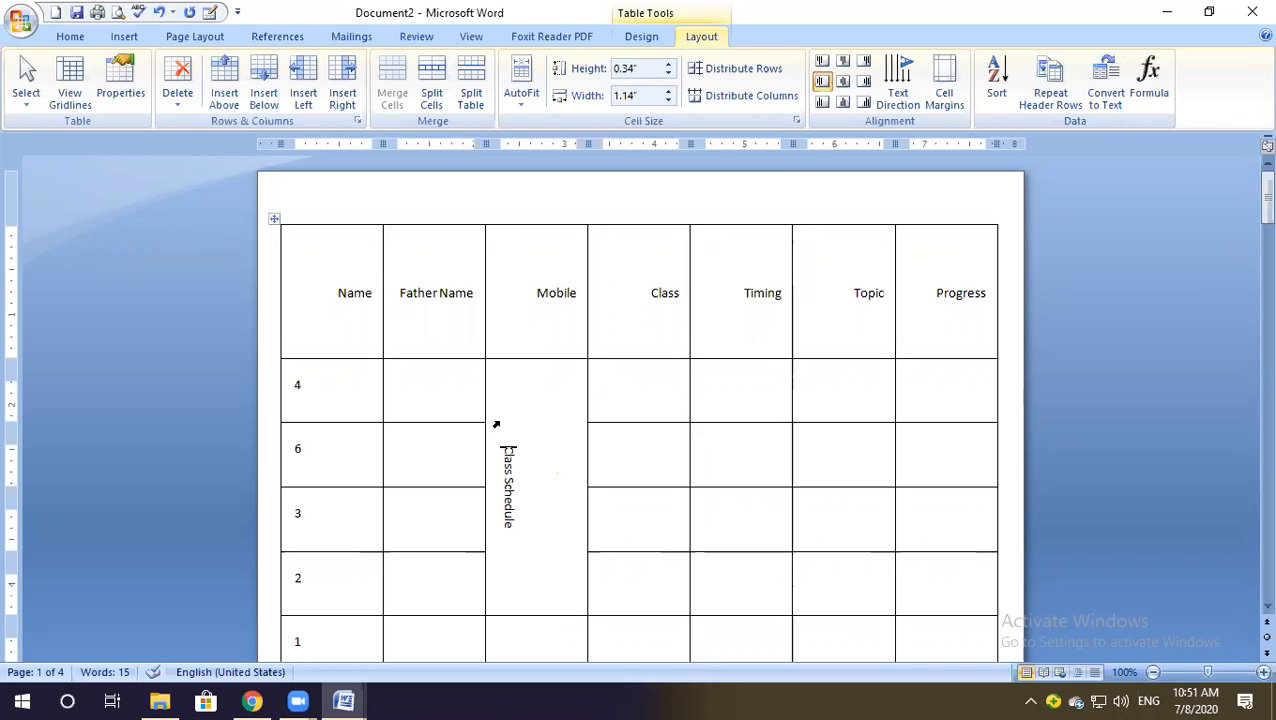
drag(508, 286, 948, 306)
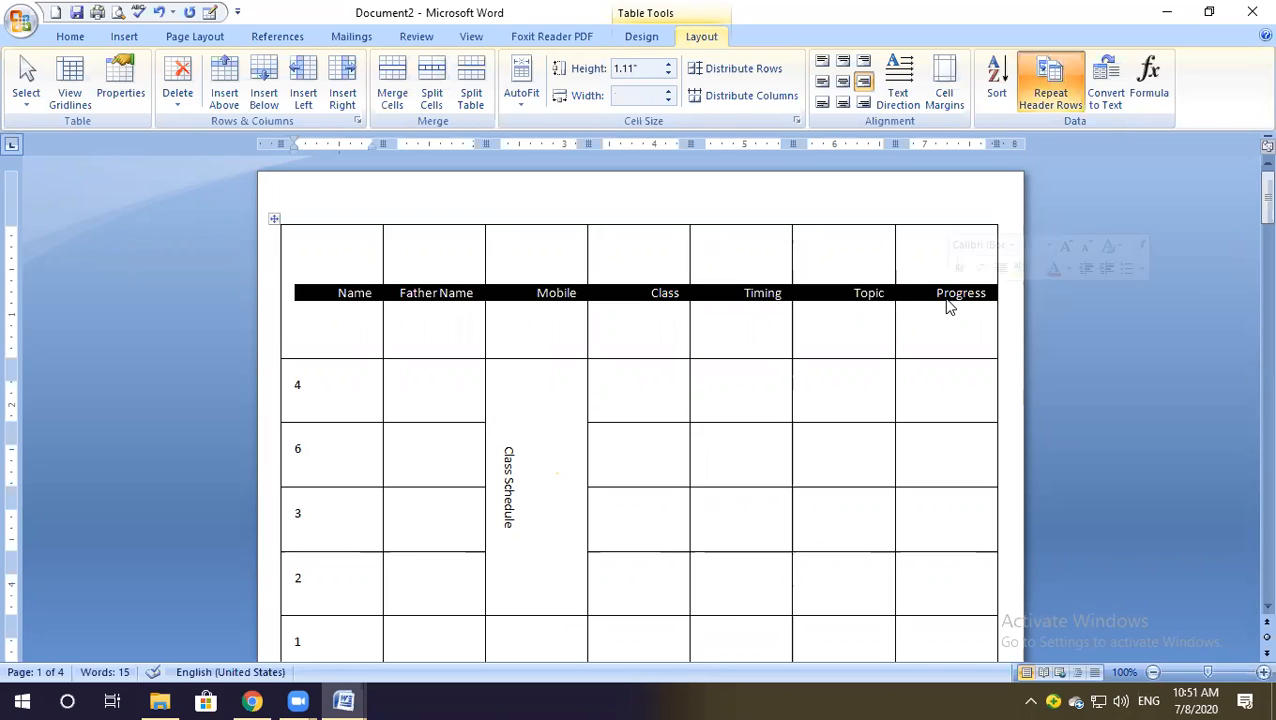
scroll(555, 406, down, 15)
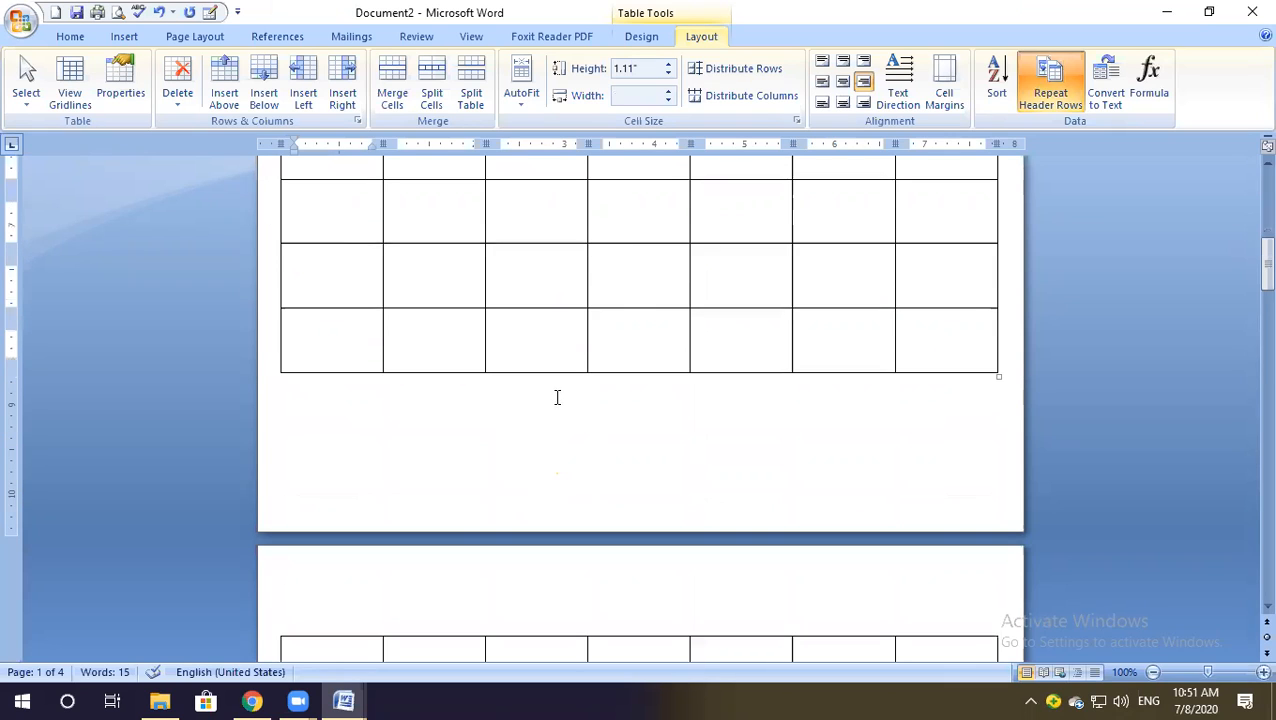
click(356, 490)
text(Name	Father Name	Mobile	Class	Timing	Topic	Progress)
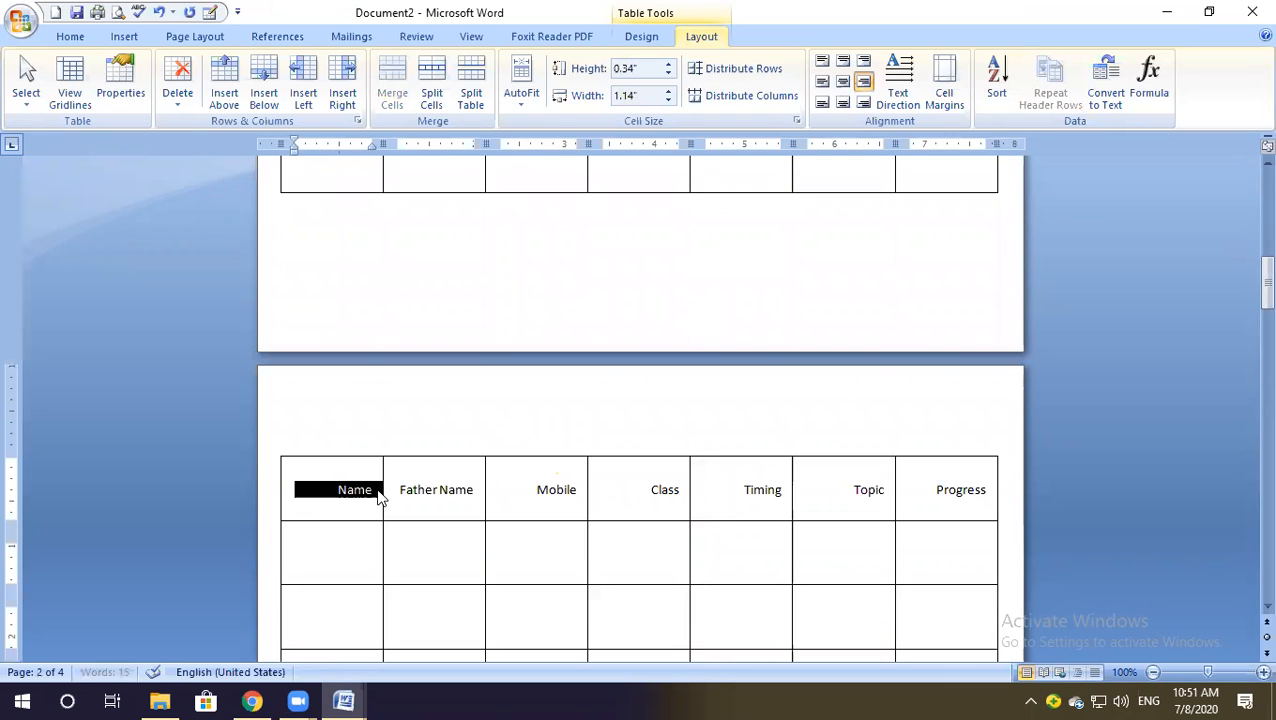
click(652, 494)
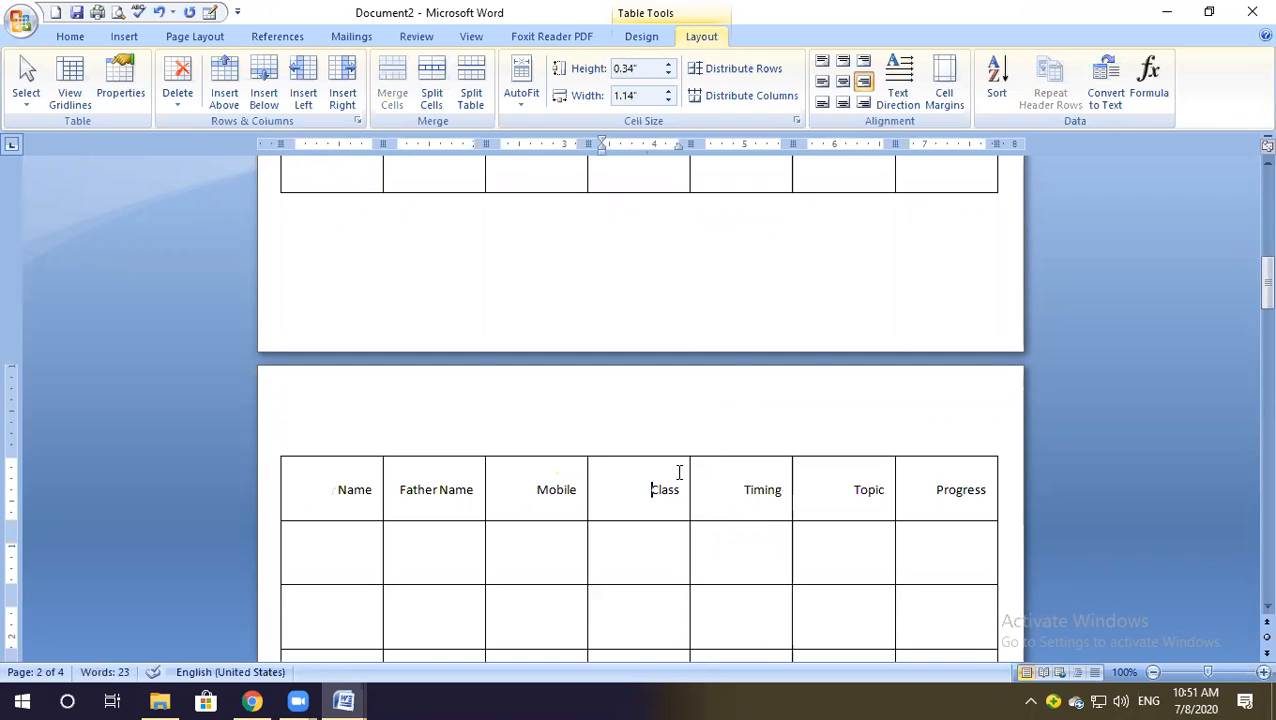
click(561, 494)
scroll(789, 396, down, 10)
scroll(789, 396, up, 5)
scroll(789, 396, up, 3)
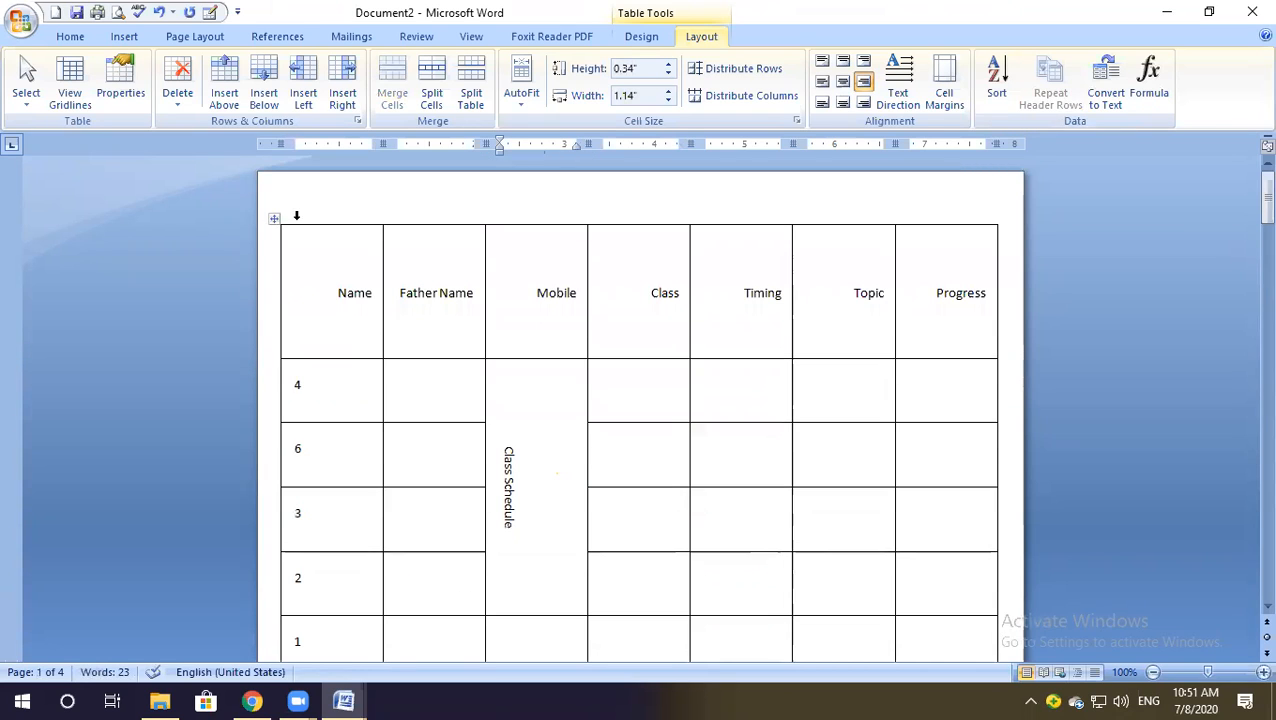
Clear all text from the class schedule table and delete the whole table.
click(276, 220)
key(Delete)
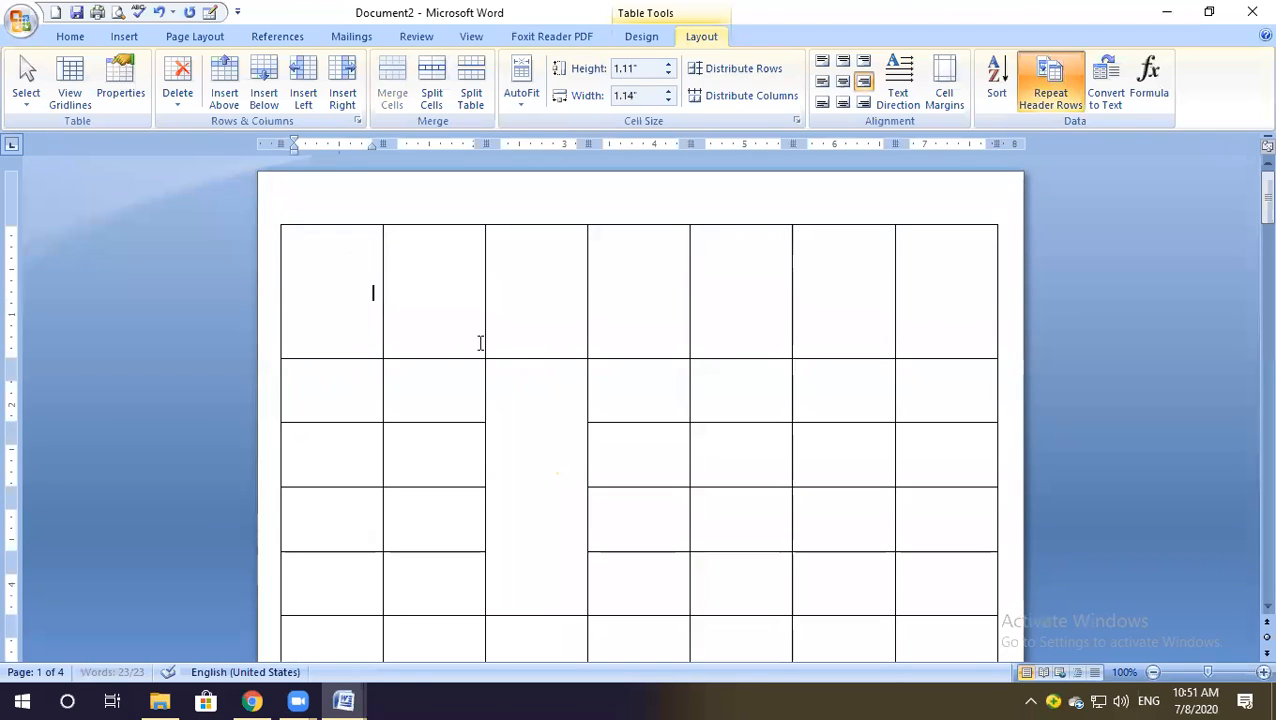
scroll(430, 295, down, 3)
scroll(431, 302, down, 2)
scroll(431, 302, up, 5)
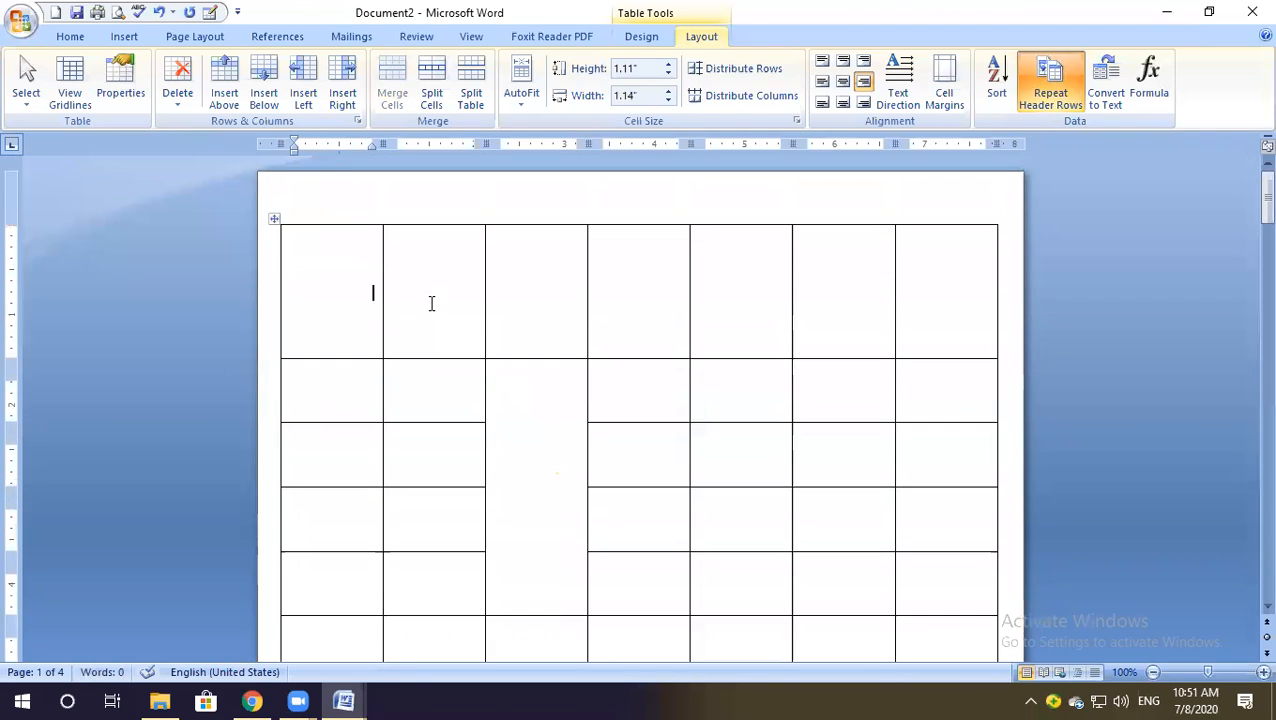
click(276, 219)
key(BackSpace)
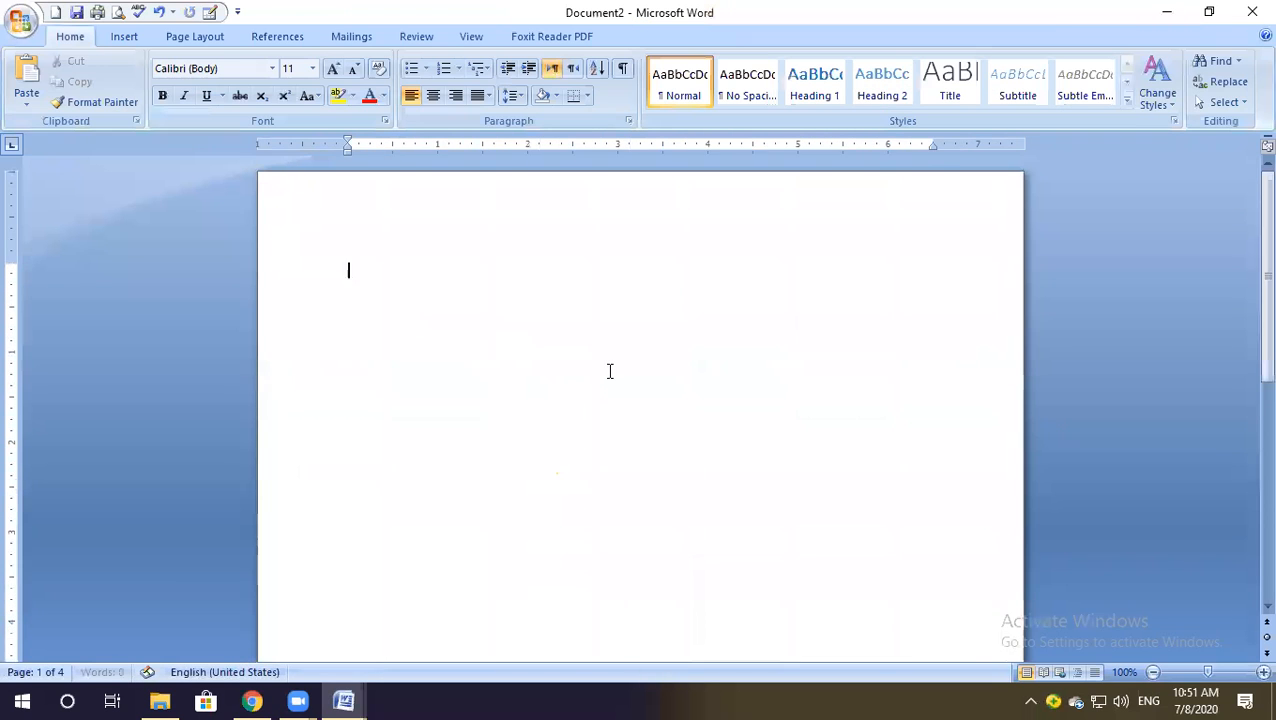
Insert a table with ten columns and eight rows into the empty document.
scroll(609, 371, down, 10)
click(113, 38)
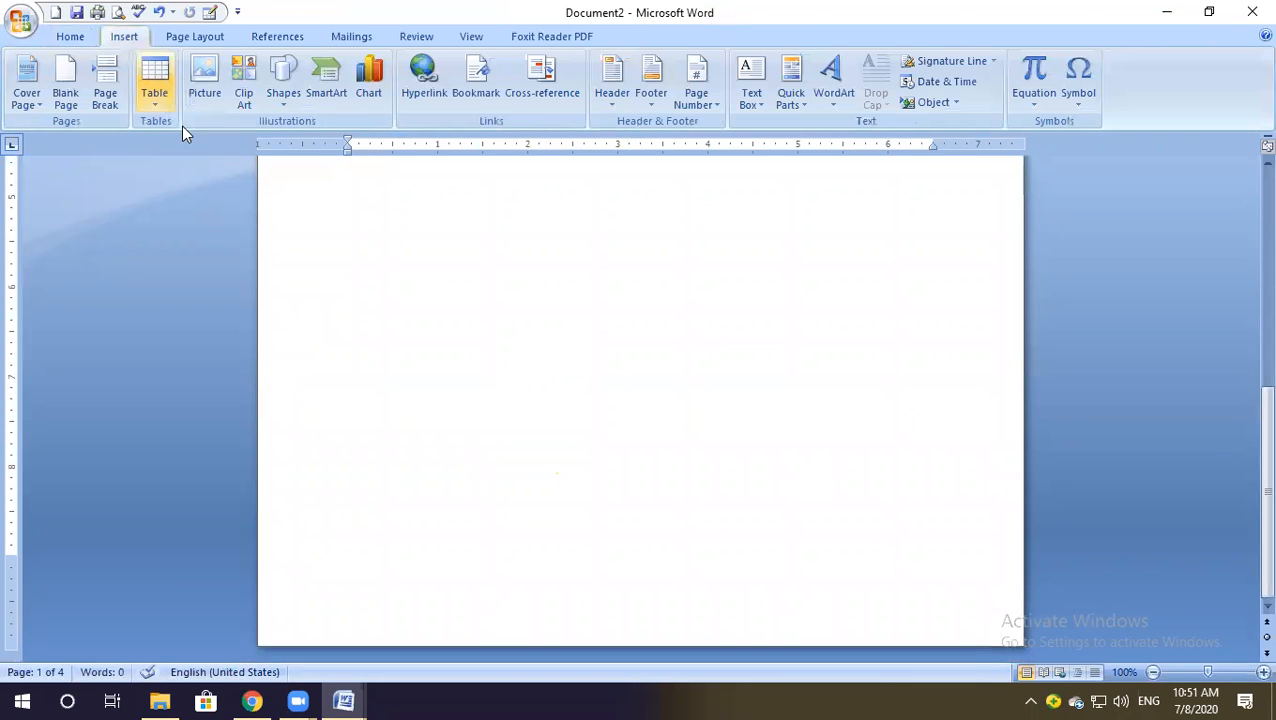
click(157, 100)
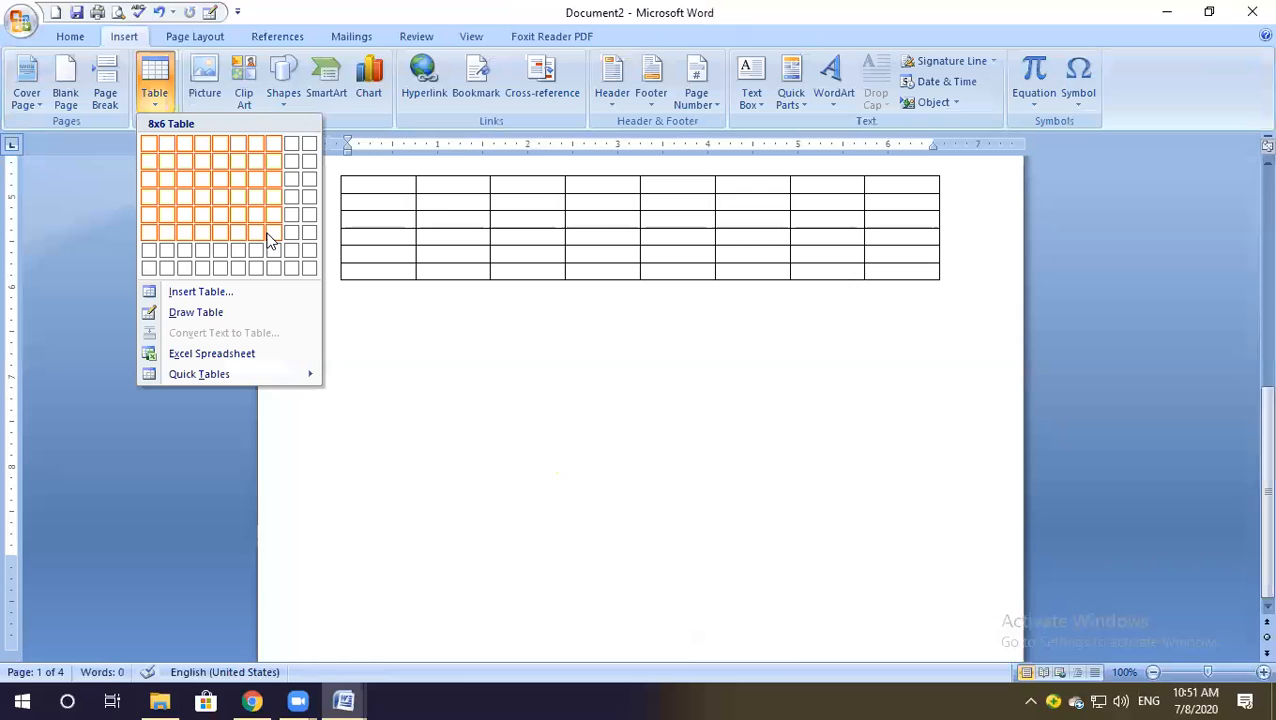
click(310, 270)
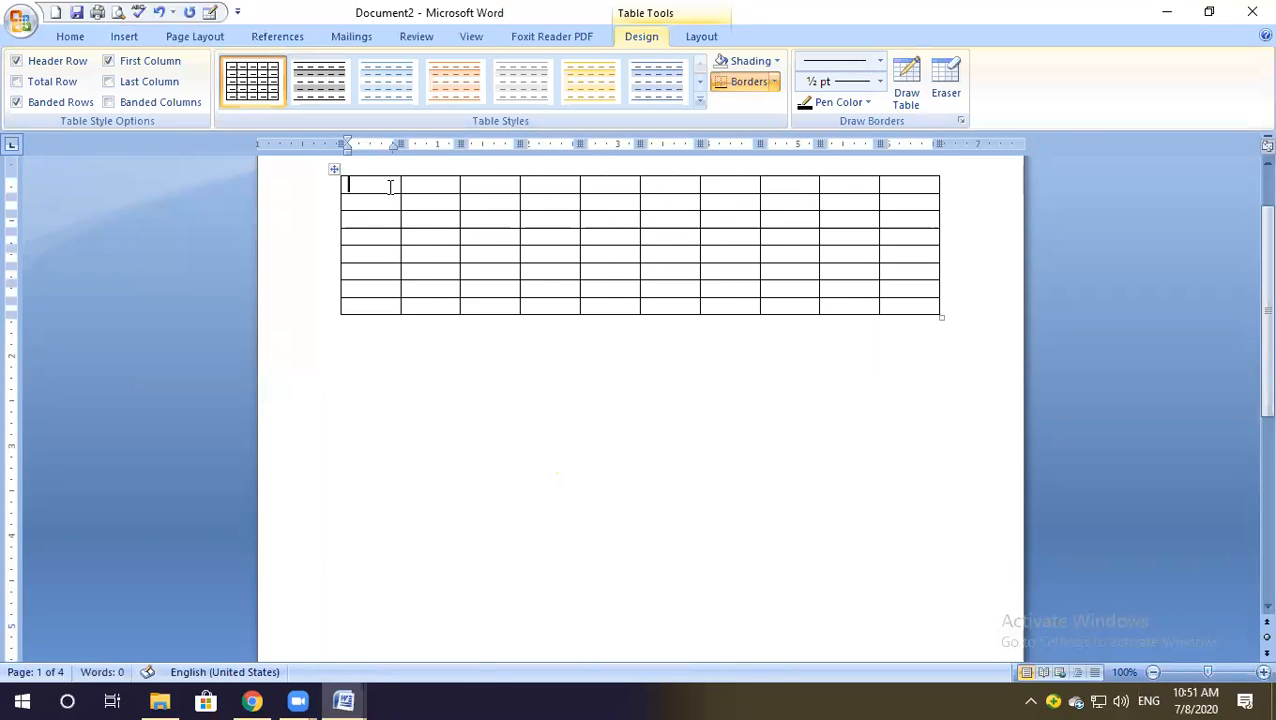
Enter the headings Name, Father name, Mobile and Cnic in the first four cells of the new table's first row.
text(Name)
key(Tab)
text(Father)
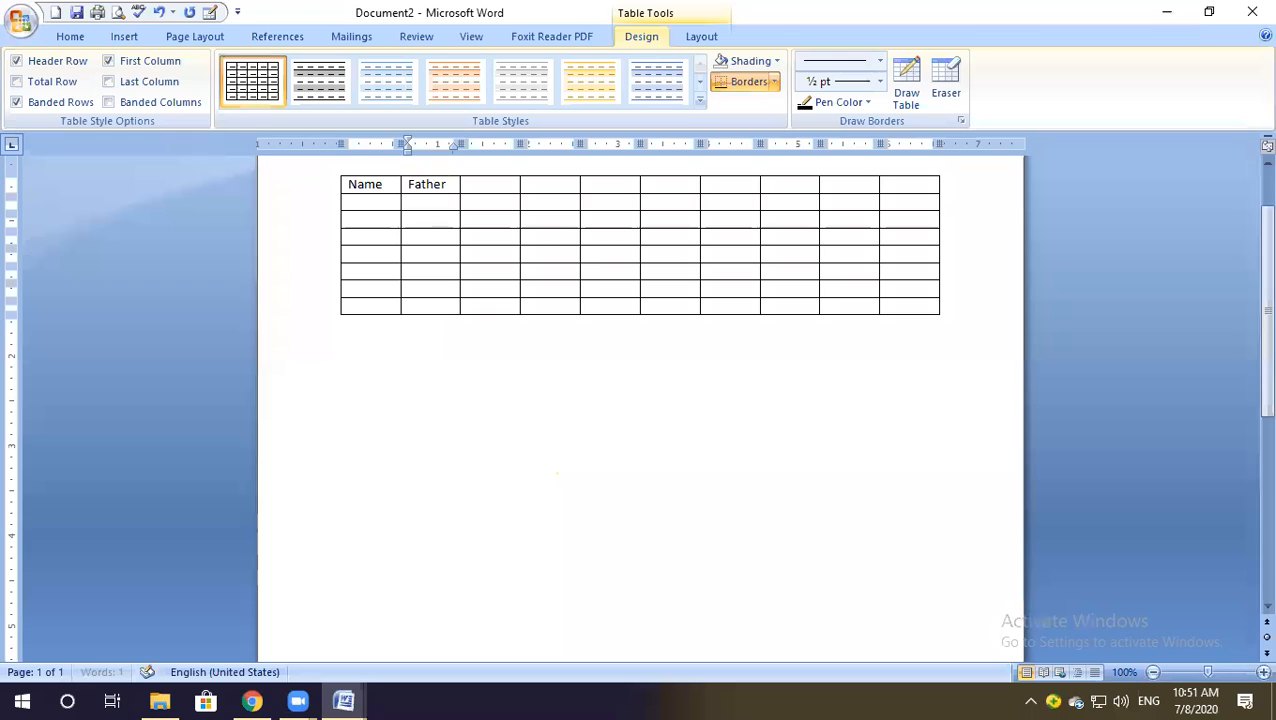
text( name)
key(Tab)
text(mobile)
key(Tab)
text(Cnic)
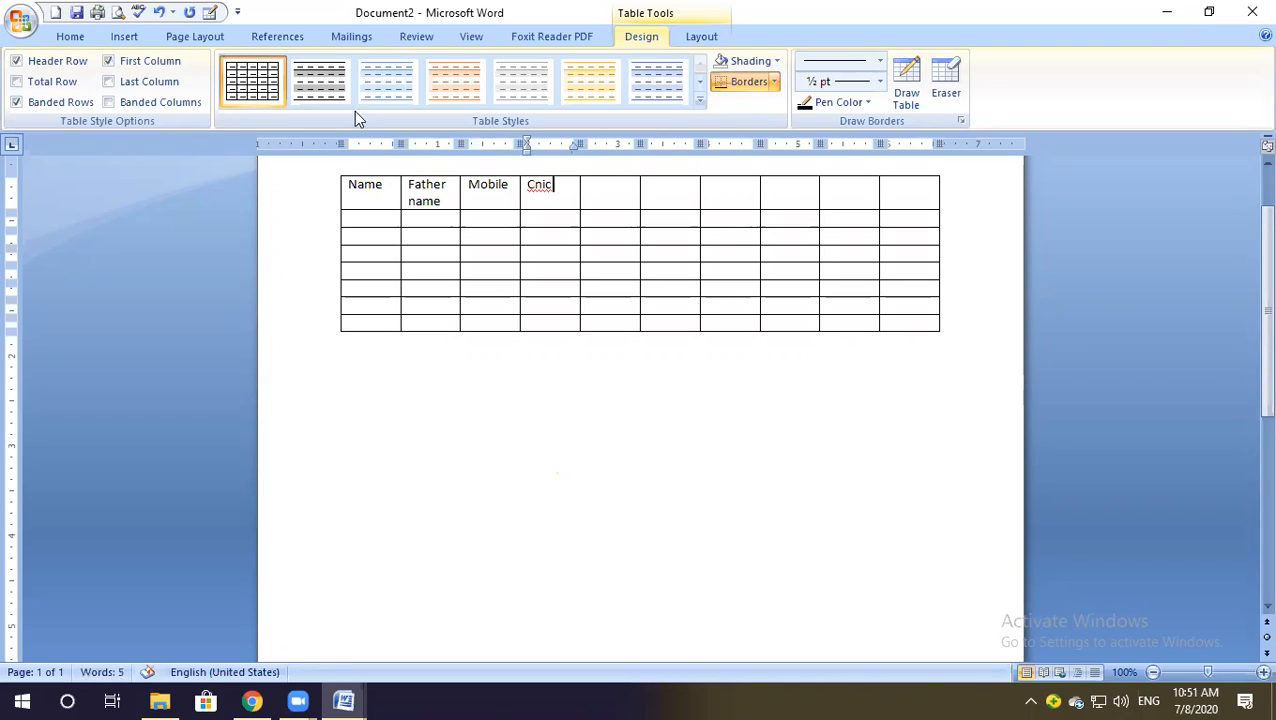
Extend the table with new empty rows after its last row until it nearly fills the first page.
click(373, 188)
drag(372, 188, 803, 226)
click(919, 319)
key(Tab)
key(Tab)
key(Tab)
key(Tab)
key(Tab)
key(Tab)
key(Tab)
key(Tab)
key(Tab)
key(Tab)
key(Tab)
key(Tab)
key(Tab)
key(Tab)
key(Tab)
key(Tab)
key(Tab)
key(Tab)
key(Tab)
key(Tab)
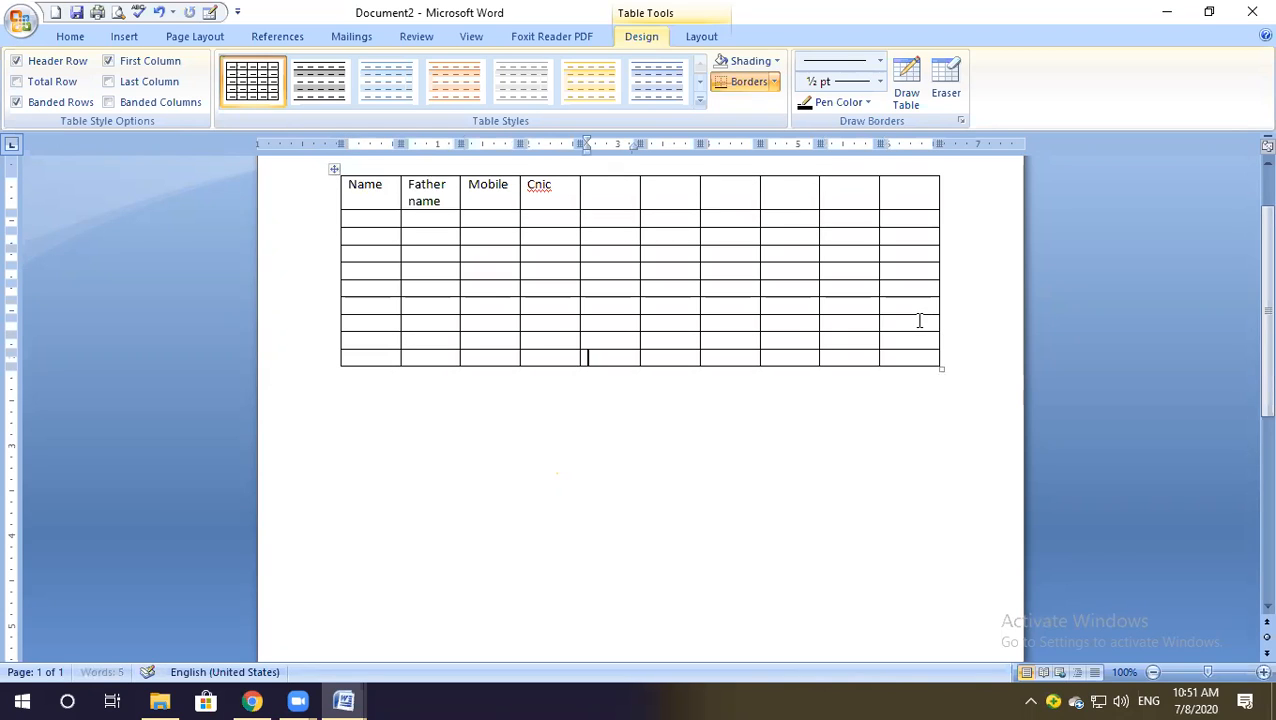
key(Tab)
key(Tab)
key(Tab)
key(Tab)
key(Tab)
key(Tab)
key(Tab)
key(Tab)
key(Tab)
key(Tab)
key(Tab)
key(Tab)
key(Tab)
key(Tab)
key(Tab)
key(Tab)
key(Tab)
key(Tab)
key(Tab)
key(Tab)
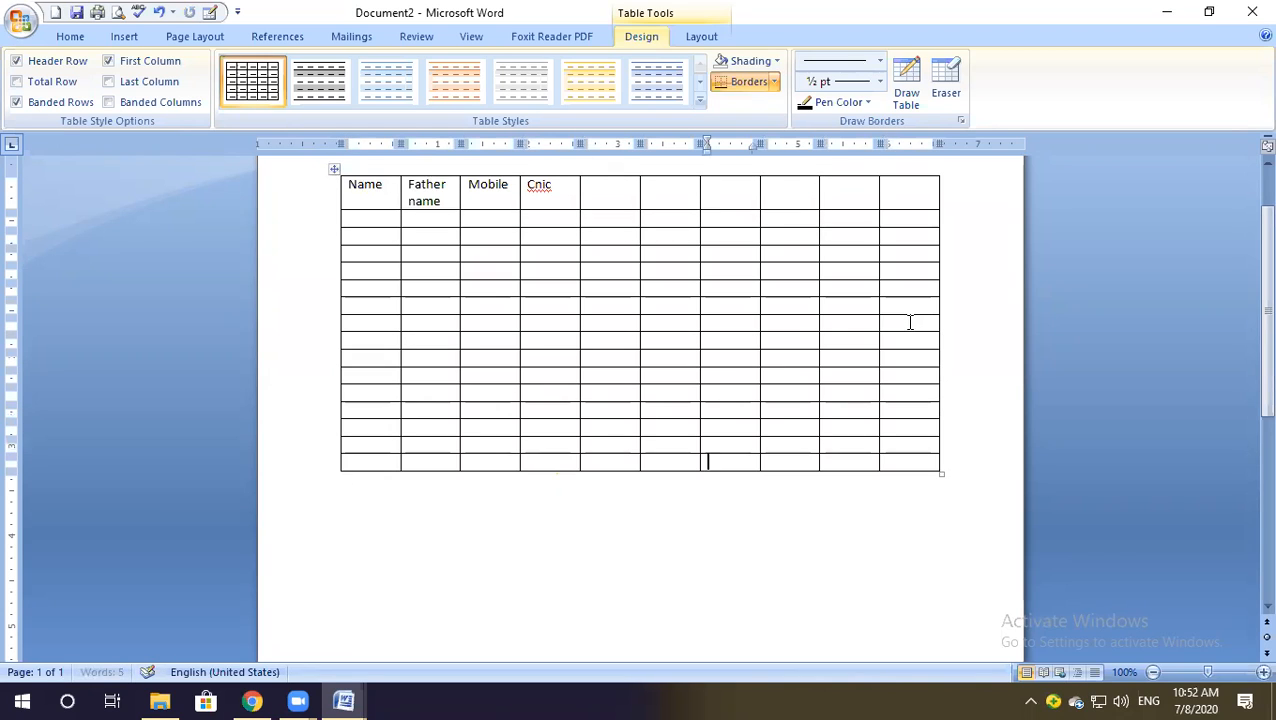
key(Tab)
key(Tab)
key(Tab)
key(Tab)
key(Tab)
key(Tab)
key(Tab)
key(Tab)
key(Tab)
key(Tab)
key(Tab)
key(Tab)
key(Tab)
key(Tab)
key(Tab)
key(Tab)
key(Tab)
key(Tab)
key(Tab)
key(Tab)
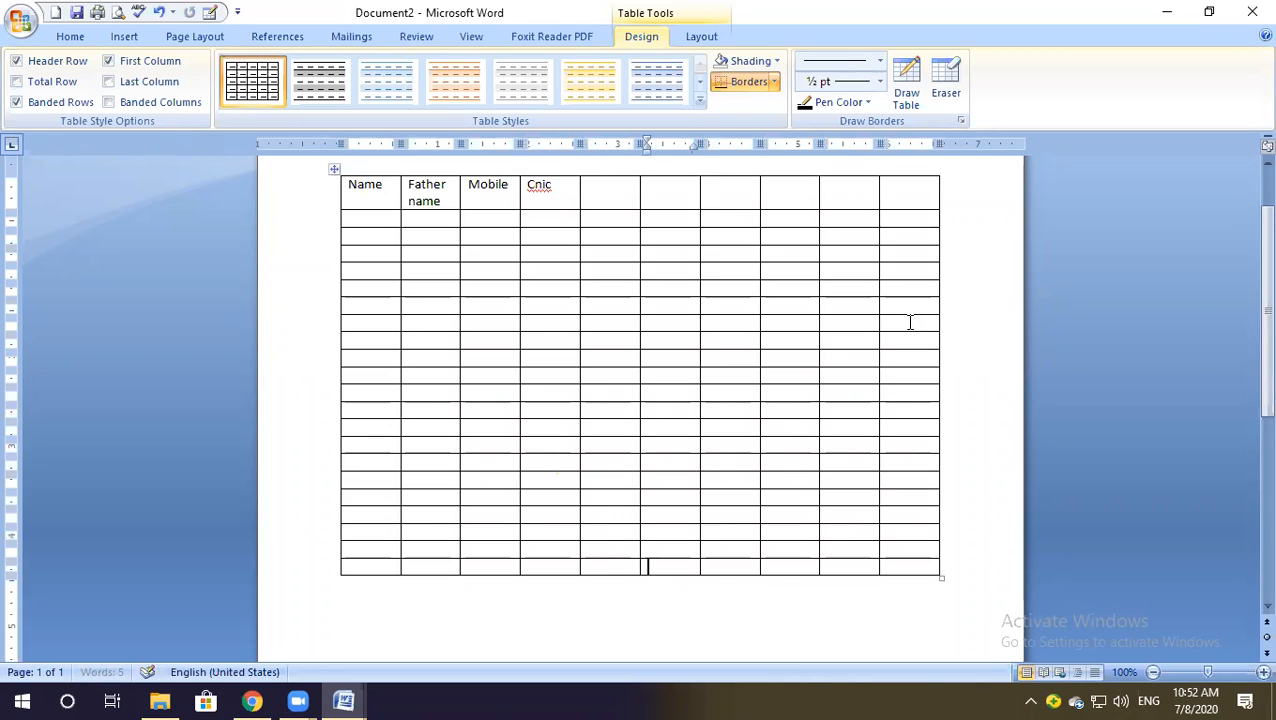
key(Tab)
key(Tab)
key(Tab)
key(Tab)
key(Tab)
key(Tab)
key(Tab)
key(Tab)
key(Tab)
key(Tab)
key(Tab)
key(Tab)
key(Tab)
key(Tab)
key(Tab)
key(Tab)
key(Tab)
key(Tab)
key(Tab)
key(Tab)
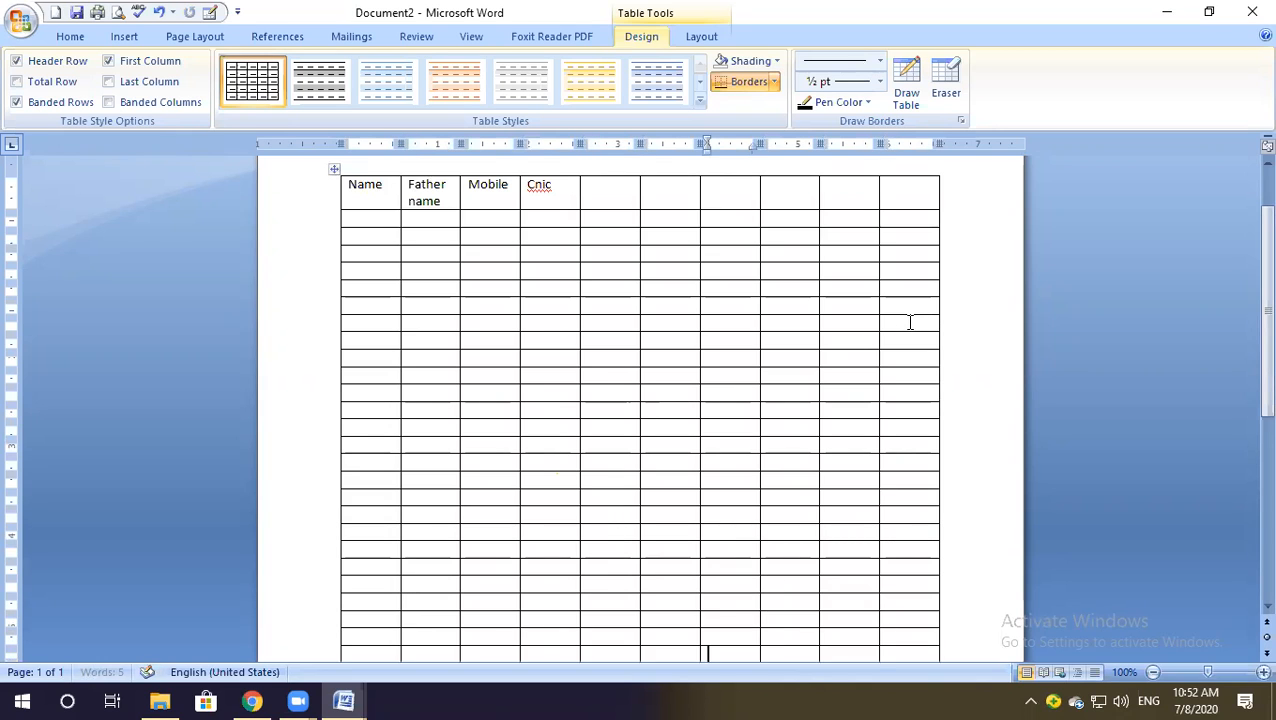
key(Tab)
key(Tab)
key(Tab)
key(Tab)
key(Tab)
key(Tab)
key(Tab)
key(Tab)
key(Tab)
key(Tab)
key(Tab)
key(Tab)
key(Tab)
key(Tab)
key(Tab)
key(Tab)
key(Tab)
key(Tab)
key(Tab)
key(Tab)
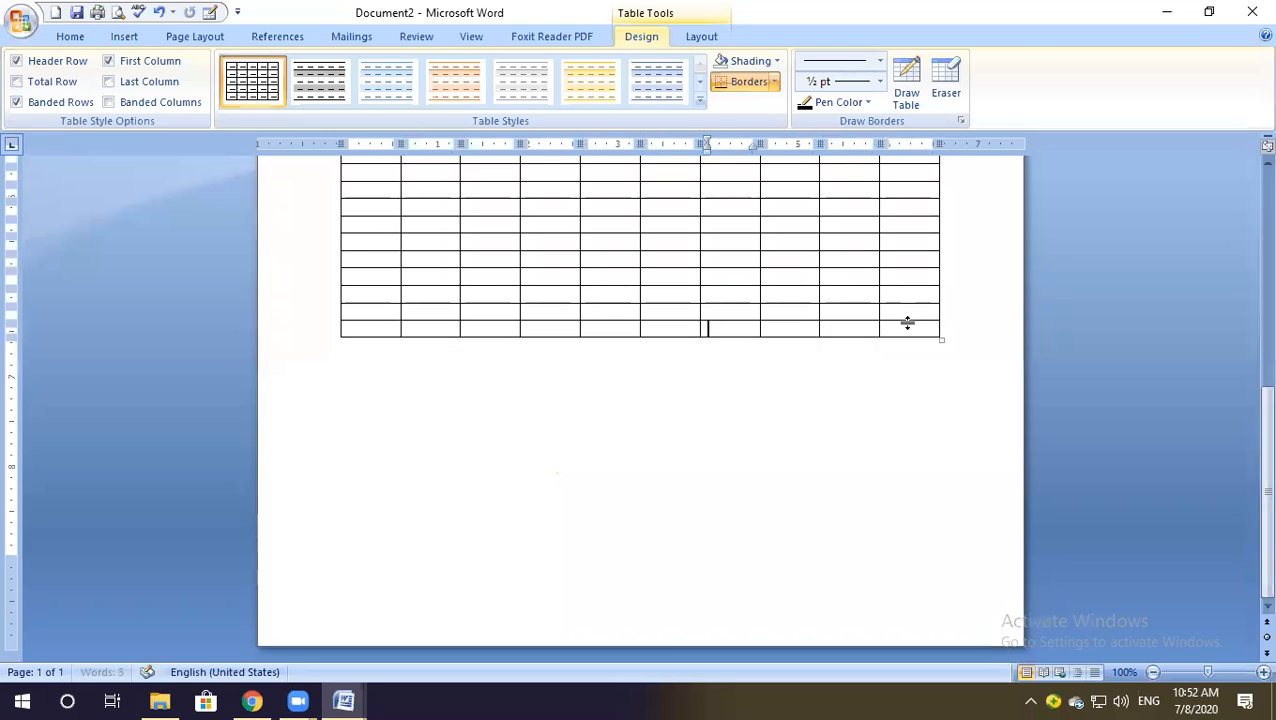
key(Tab)
key(Tab)
key(Tab)
key(Tab)
key(Tab)
key(Tab)
key(Tab)
key(Tab)
key(Tab)
key(Tab)
key(Tab)
key(Tab)
key(Tab)
key(Tab)
key(Tab)
key(Tab)
key(Tab)
key(Tab)
key(Tab)
key(Tab)
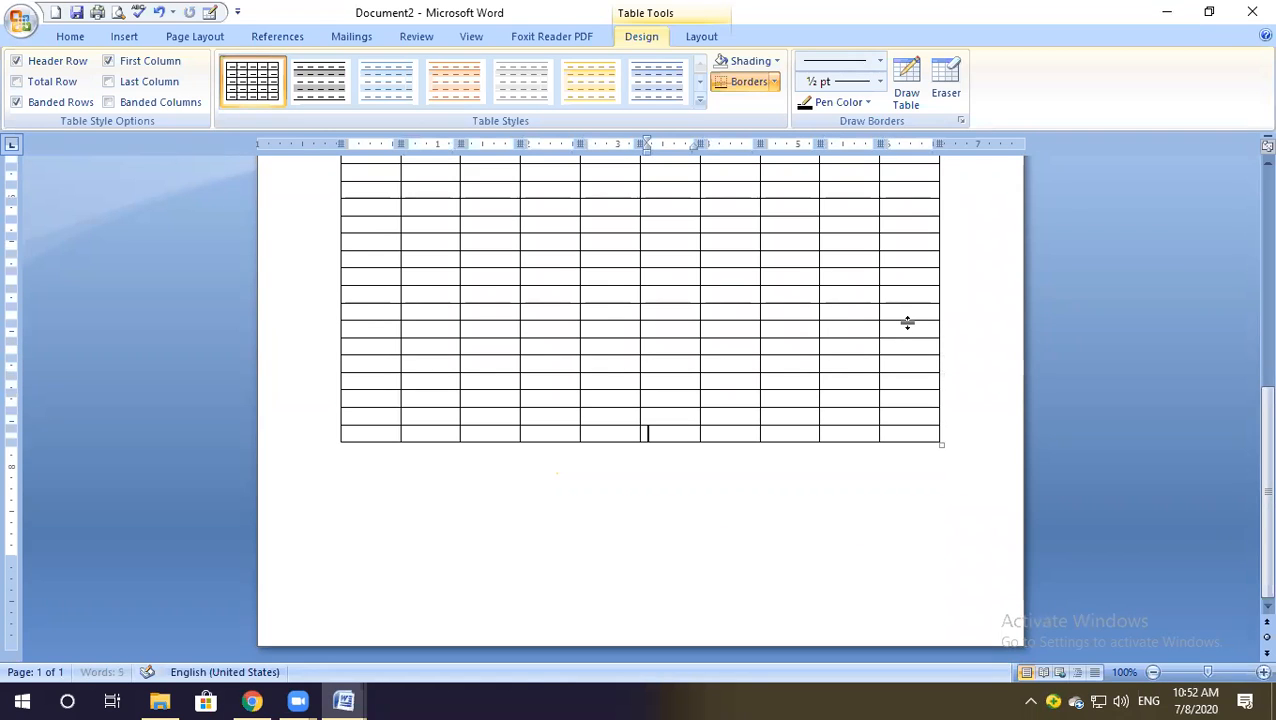
key(Tab)
key(Tab)
key(Tab)
key(Tab)
key(Tab)
key(Tab)
key(Tab)
key(Tab)
key(Tab)
key(Tab)
key(Tab)
key(Tab)
key(Tab)
key(Tab)
key(Tab)
key(Tab)
key(Tab)
key(Tab)
key(Tab)
key(Tab)
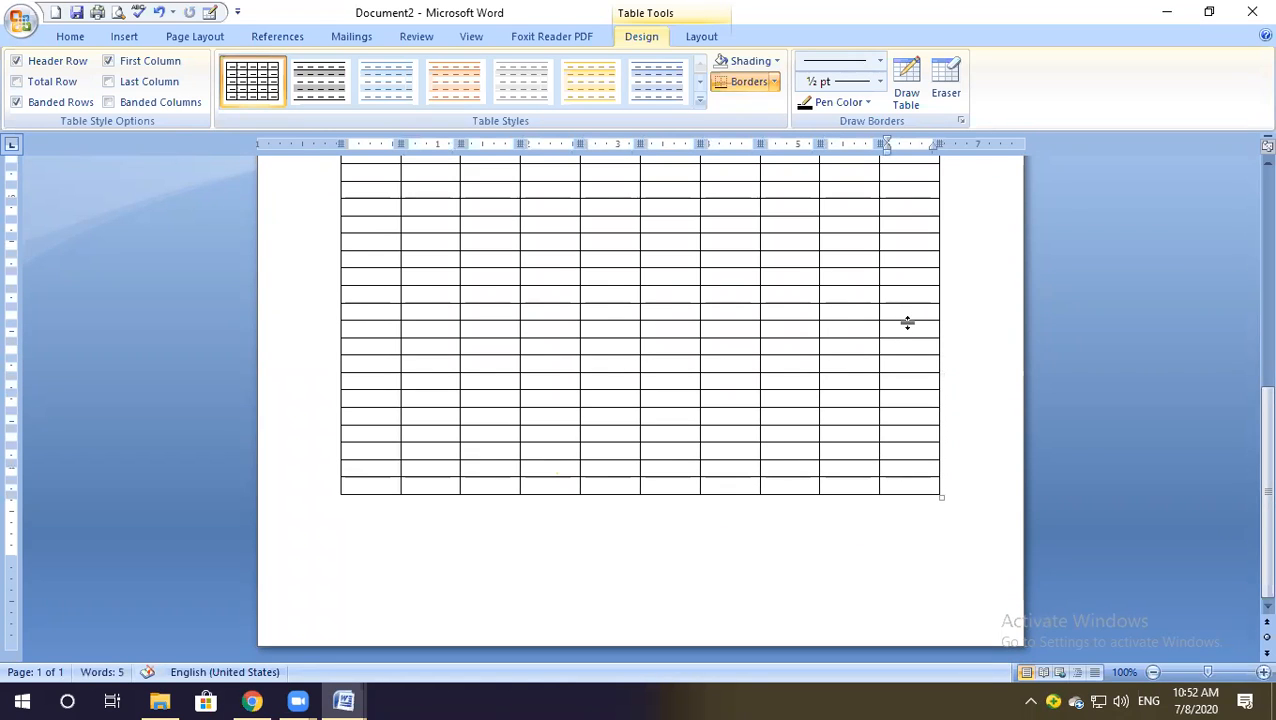
click(126, 38)
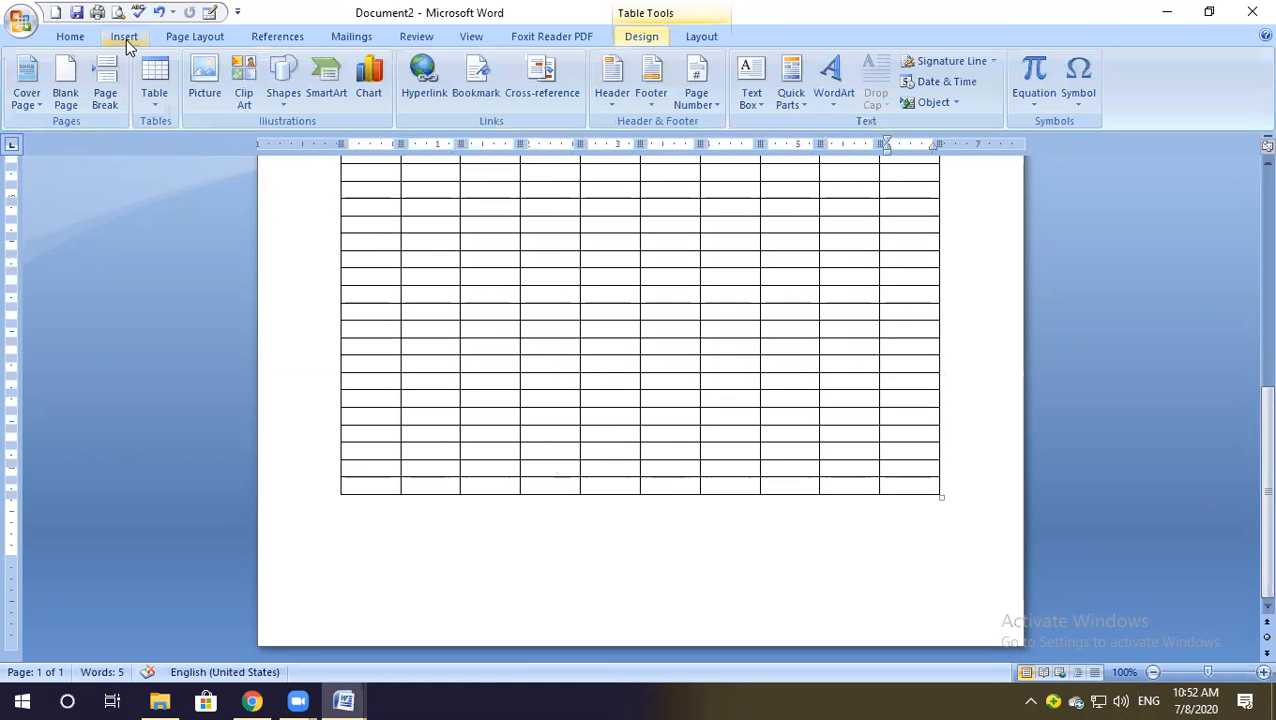
click(160, 110)
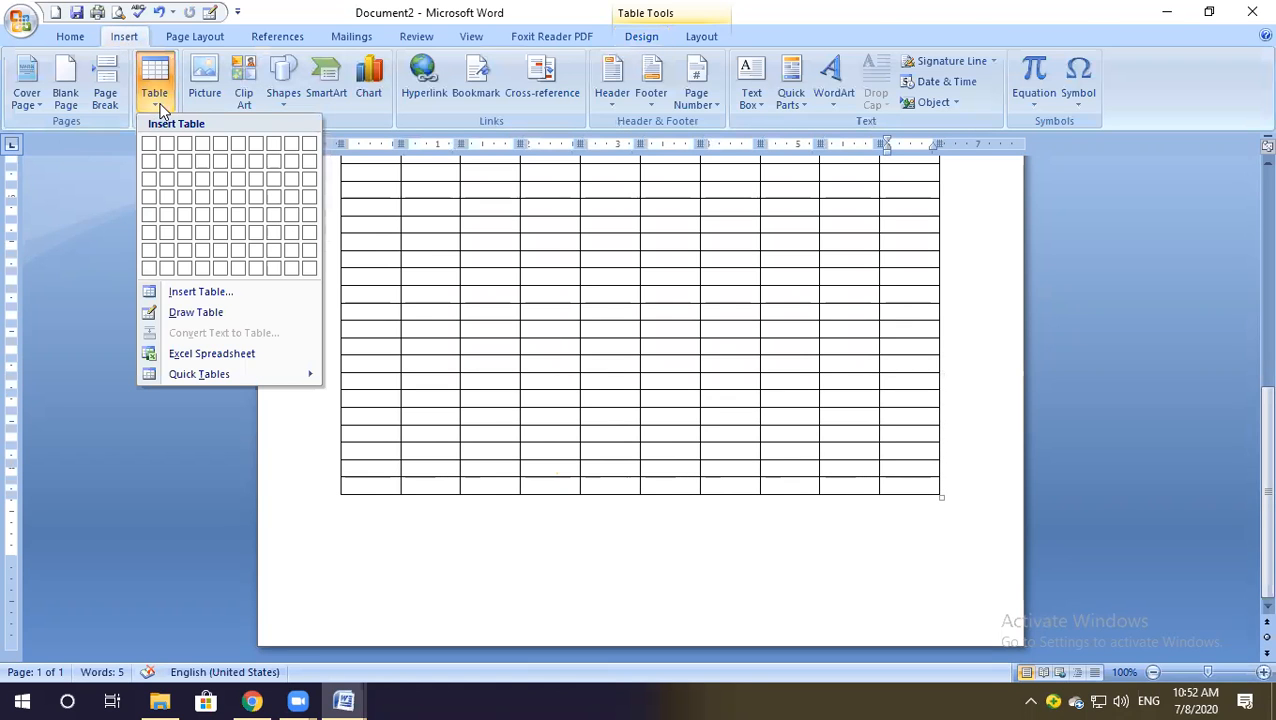
click(228, 296)
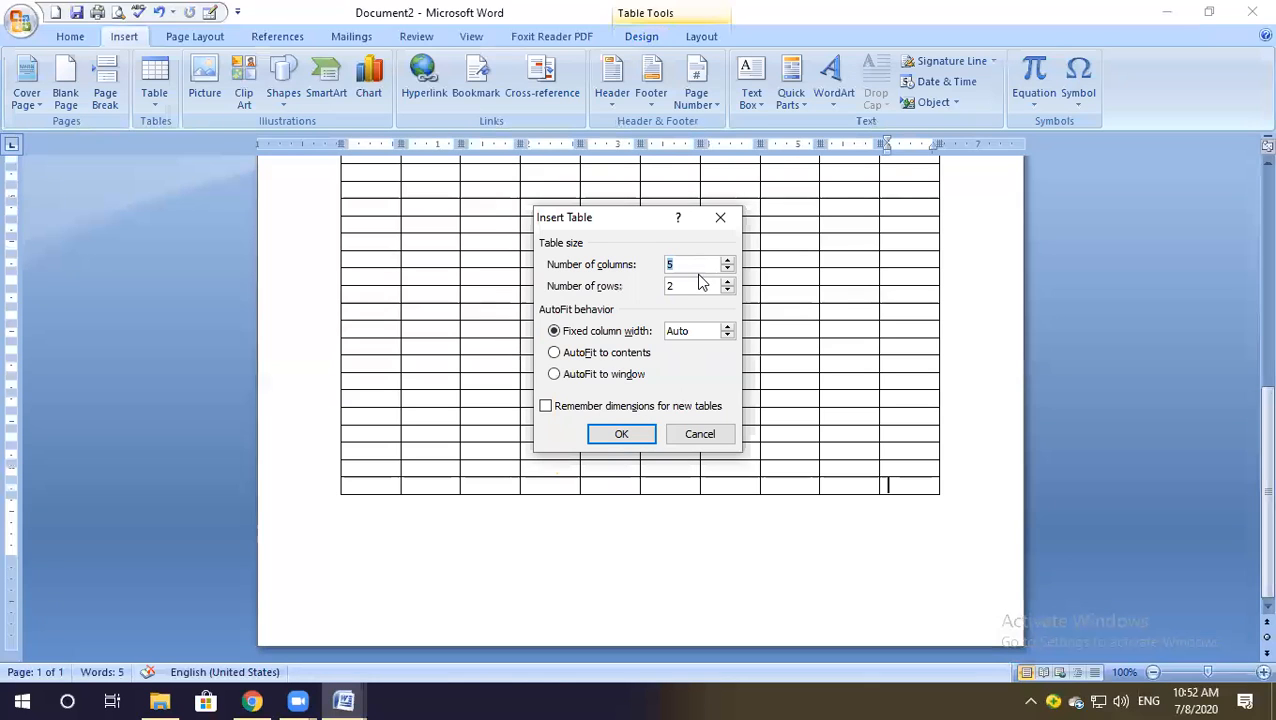
click(700, 434)
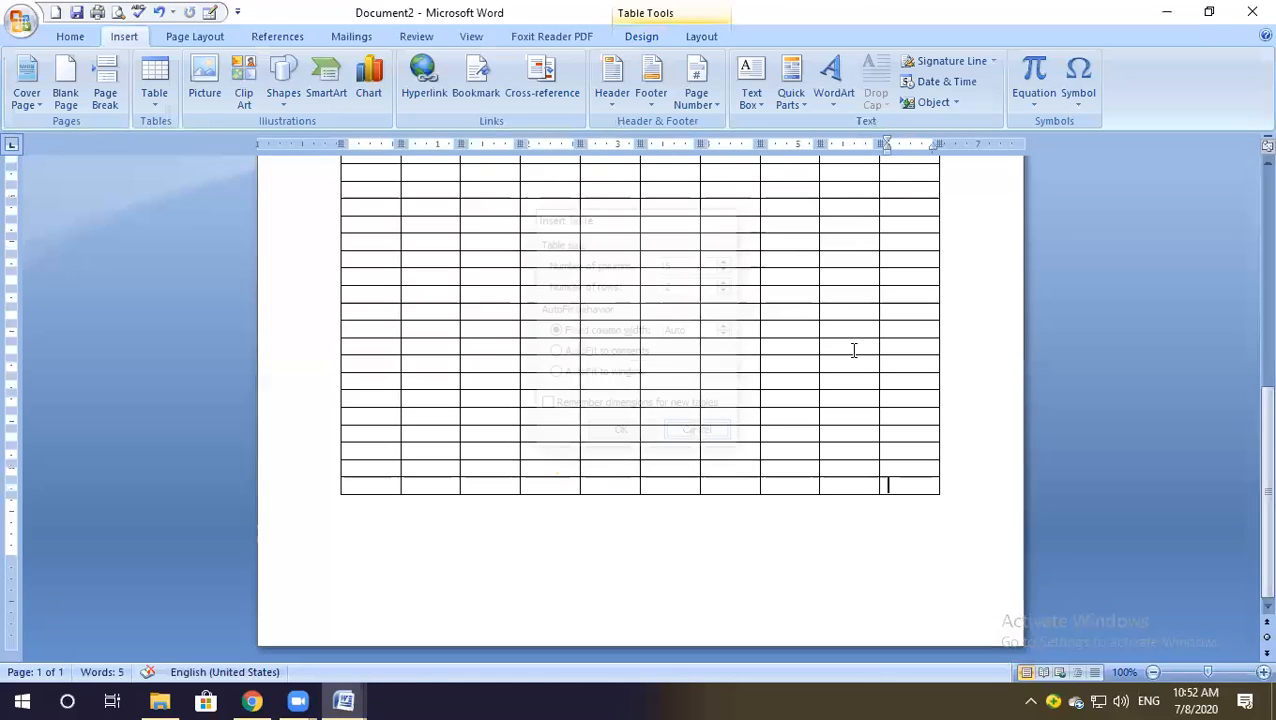
Set the table's first row, starting with Name, to repeat as a header row on every page.
scroll(849, 347, up, 8)
click(380, 283)
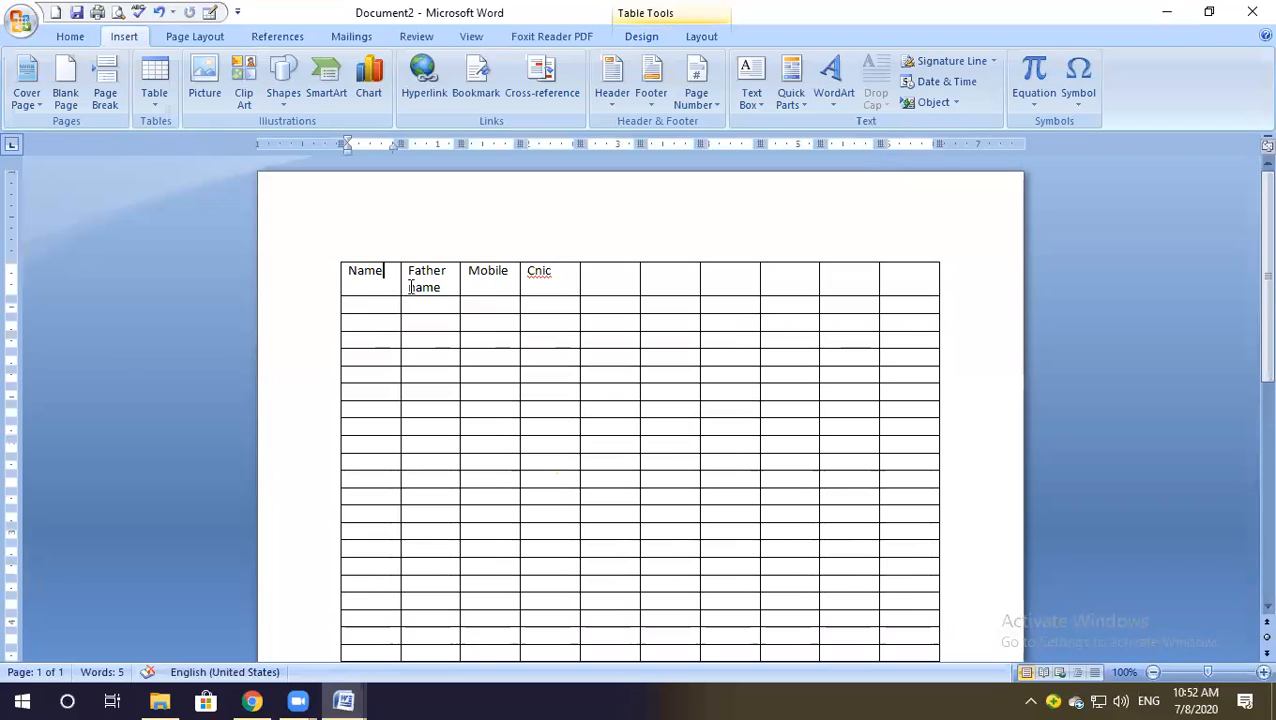
click(712, 36)
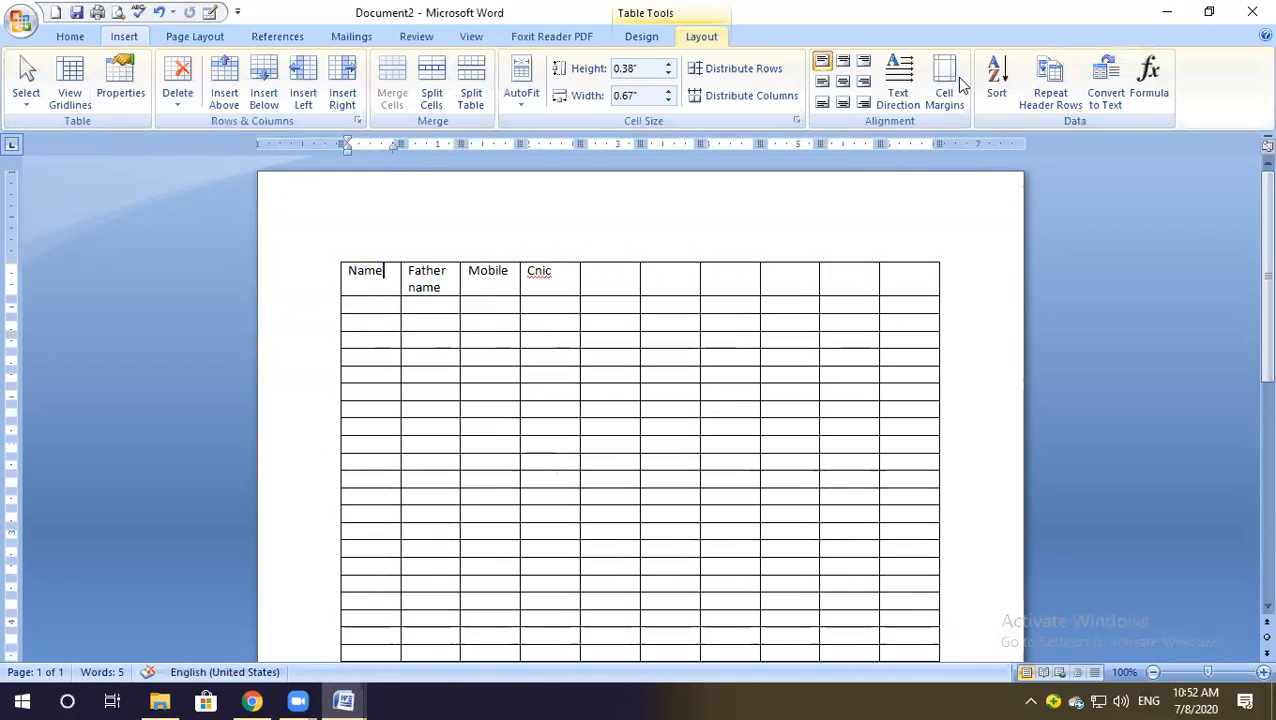
click(1050, 92)
scroll(604, 301, down, 5)
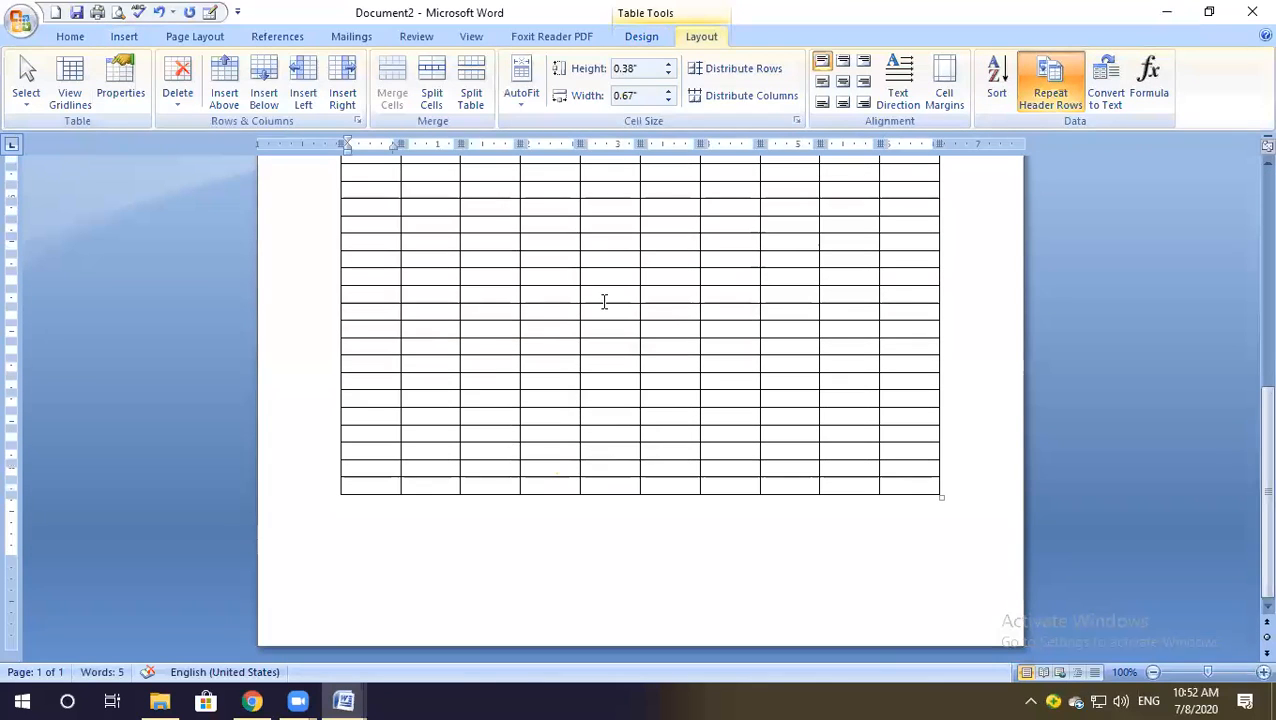
Extend the table with more empty rows after its last row until it runs onto a second page.
click(902, 488)
key(Tab)
key(Tab)
key(Tab)
key(Tab)
key(Tab)
key(Tab)
key(Tab)
key(Tab)
key(Tab)
key(Tab)
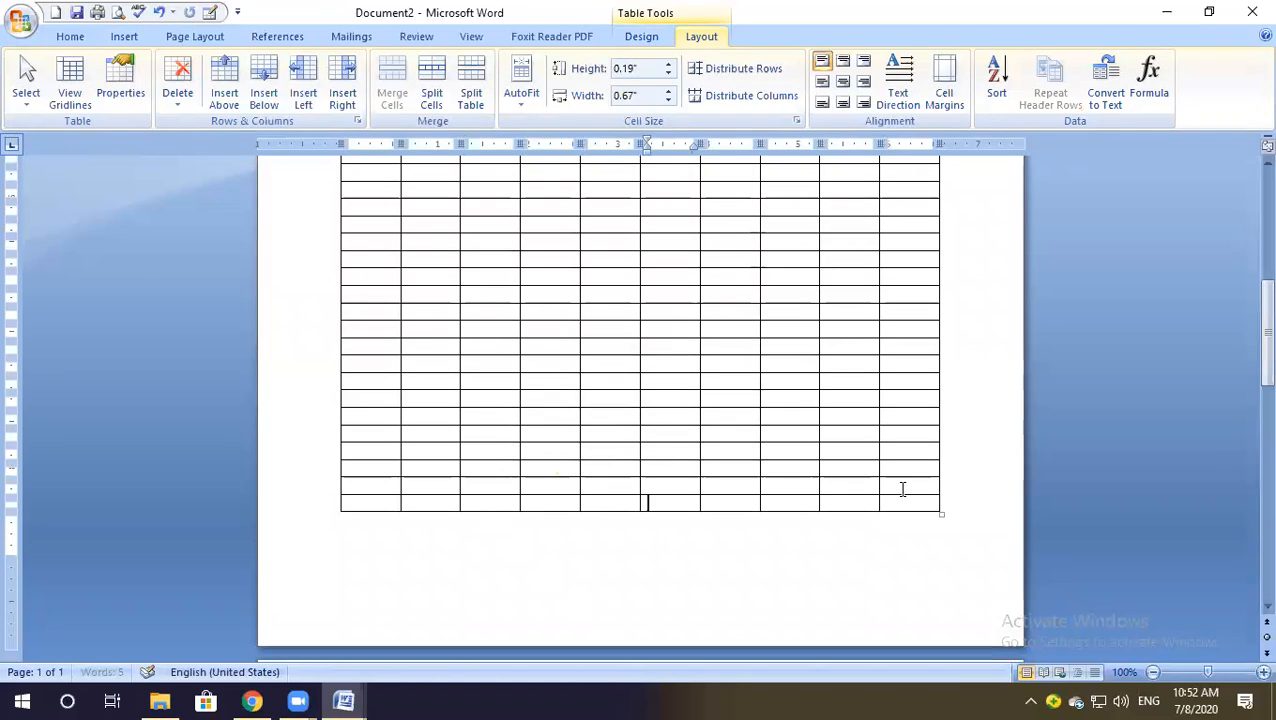
key(Tab)
key(Tab)
key(Tab)
key(Tab)
key(Tab)
key(Tab)
key(Tab)
key(Tab)
key(Tab)
key(Tab)
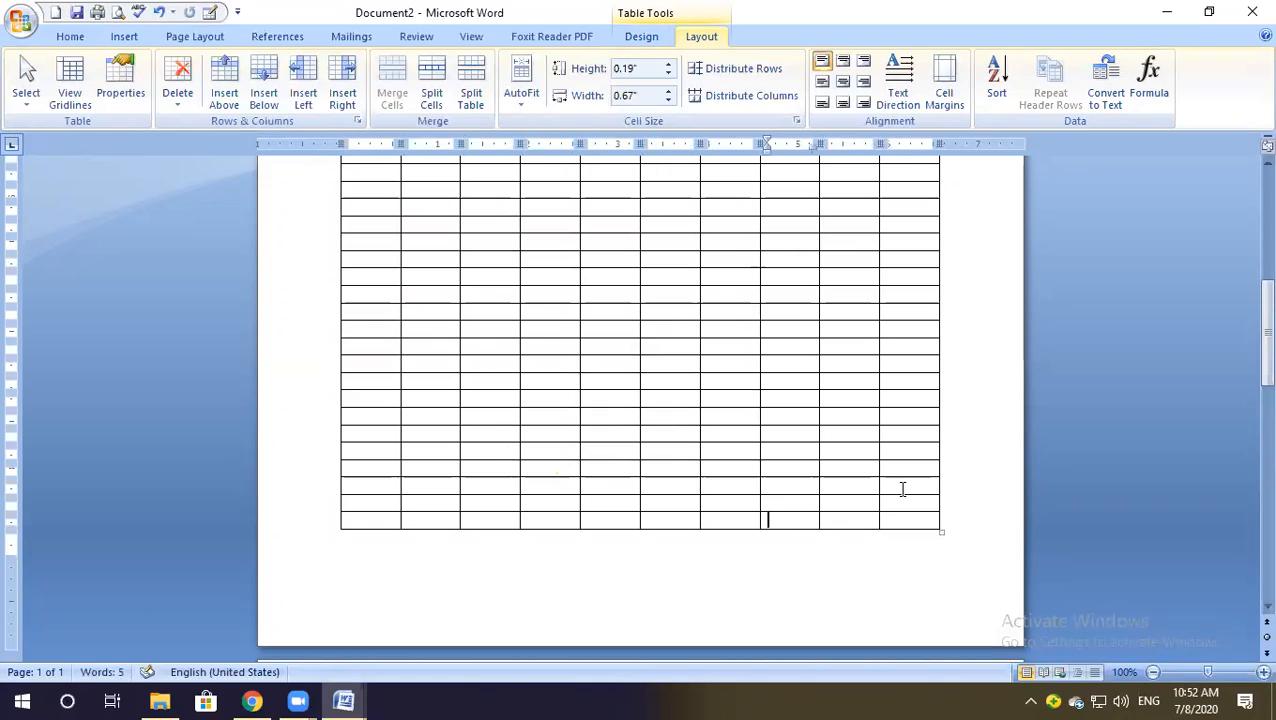
key(ctrl+z)
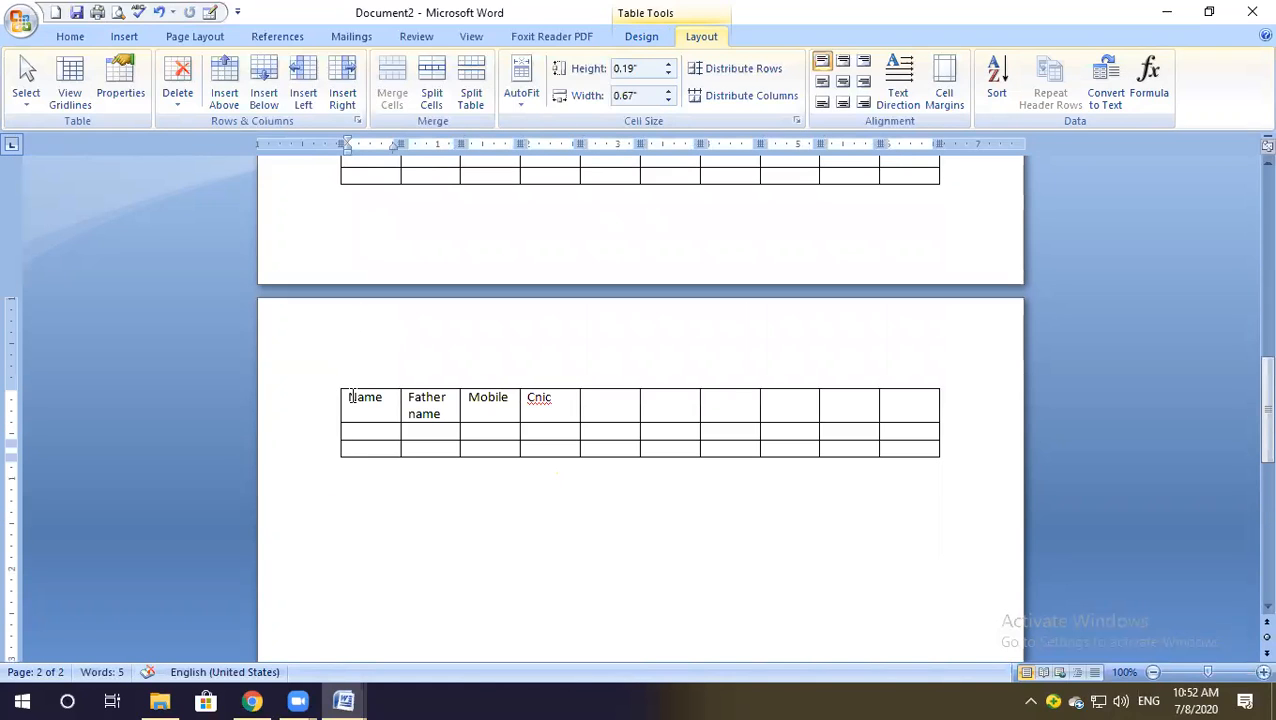
Compare the repeated heading row on the second page with the original heading row on the first page.
drag(350, 397, 553, 408)
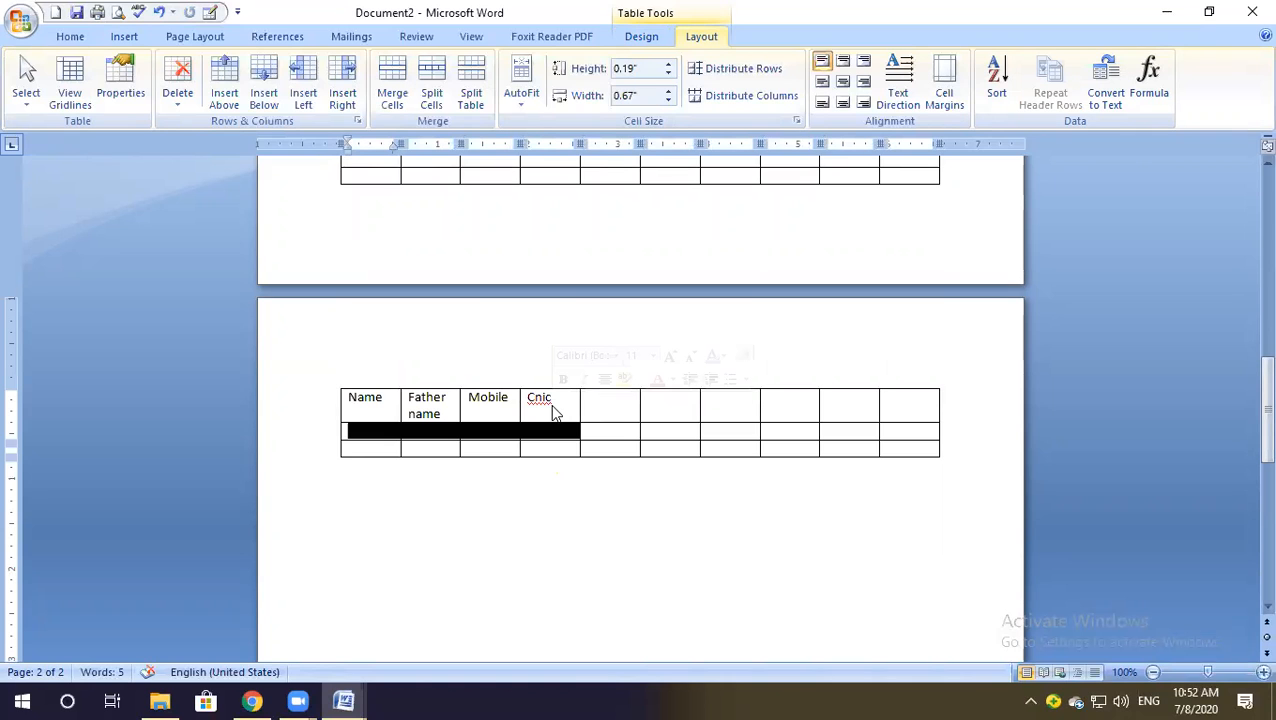
click(411, 275)
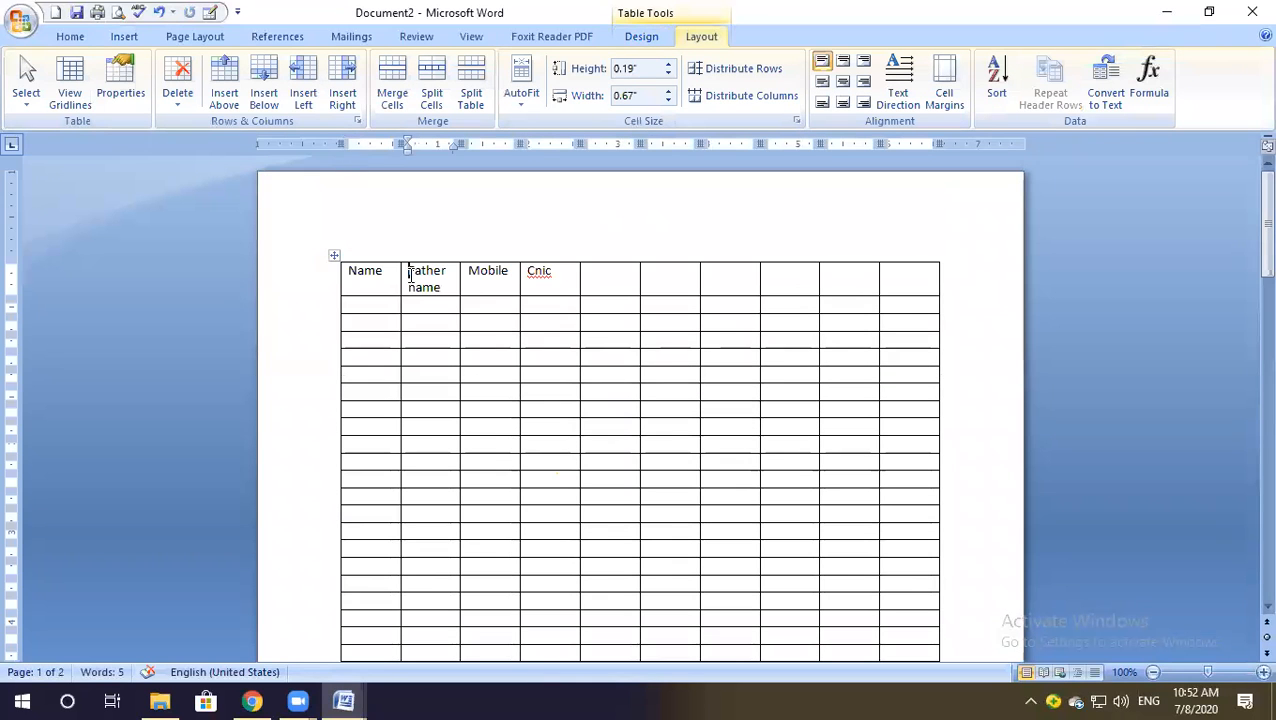
click(386, 272)
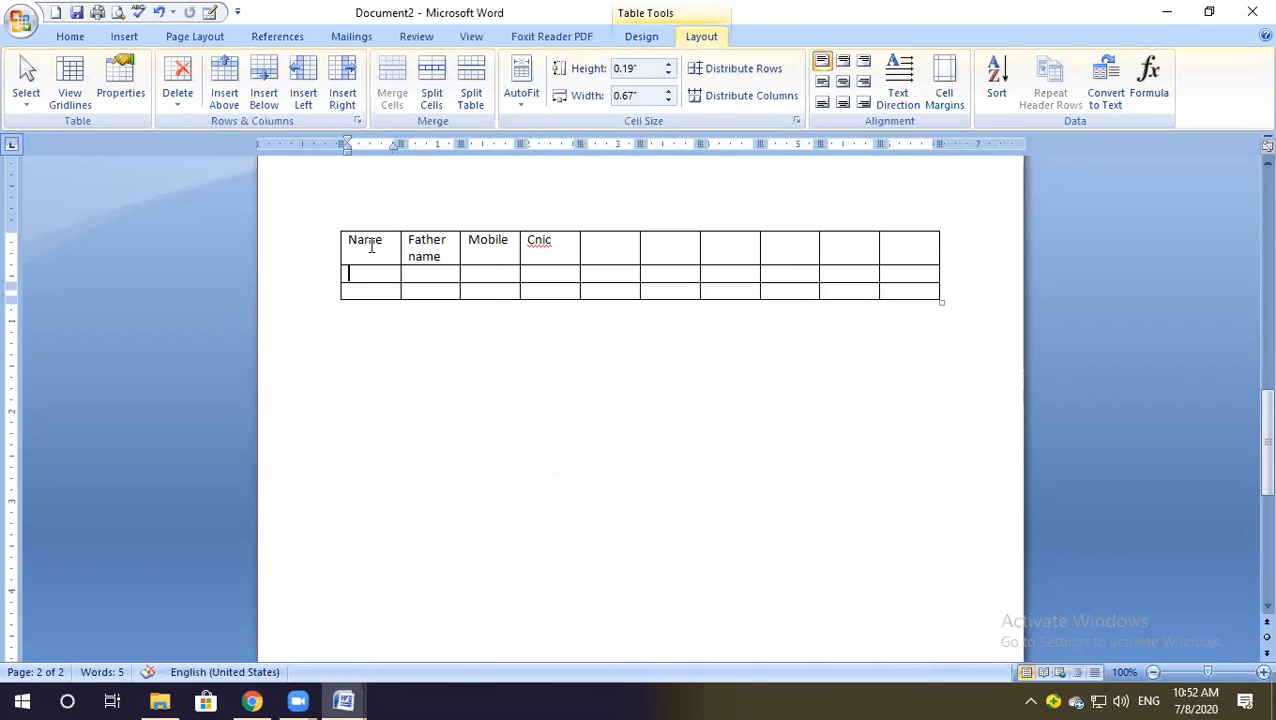
Create a new blank document.
click(122, 38)
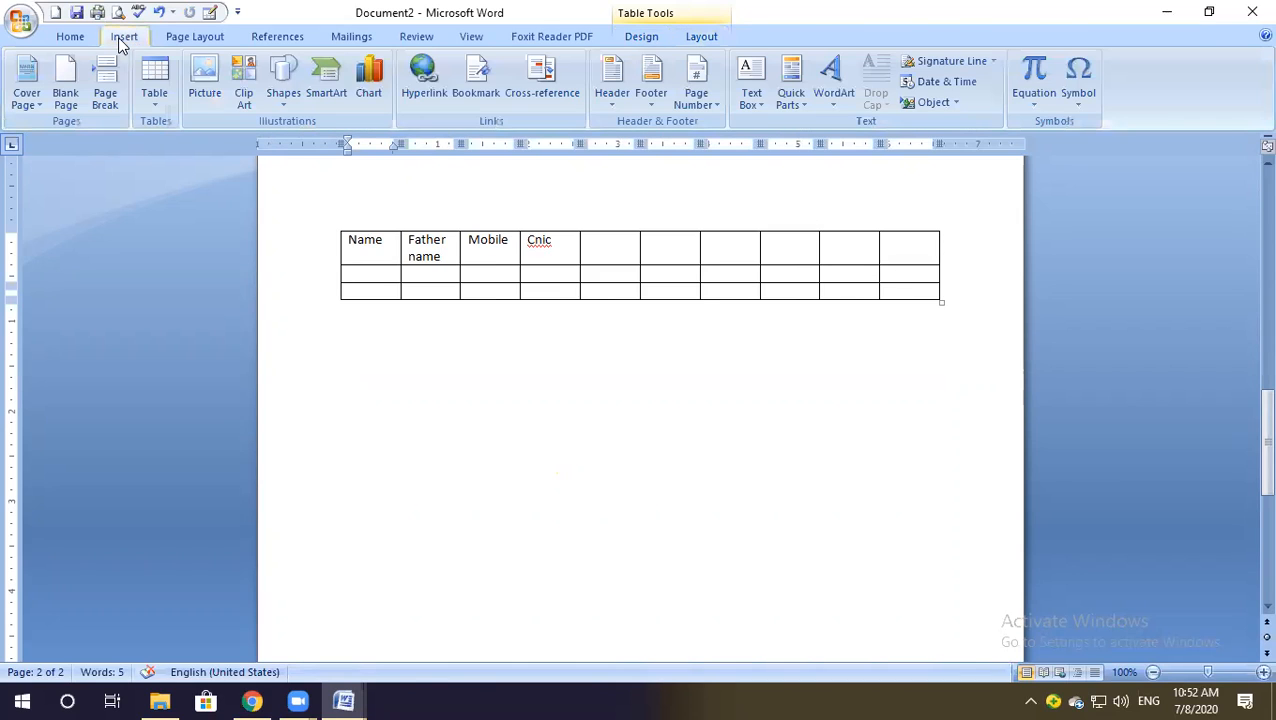
click(468, 359)
key(ctrl+n)
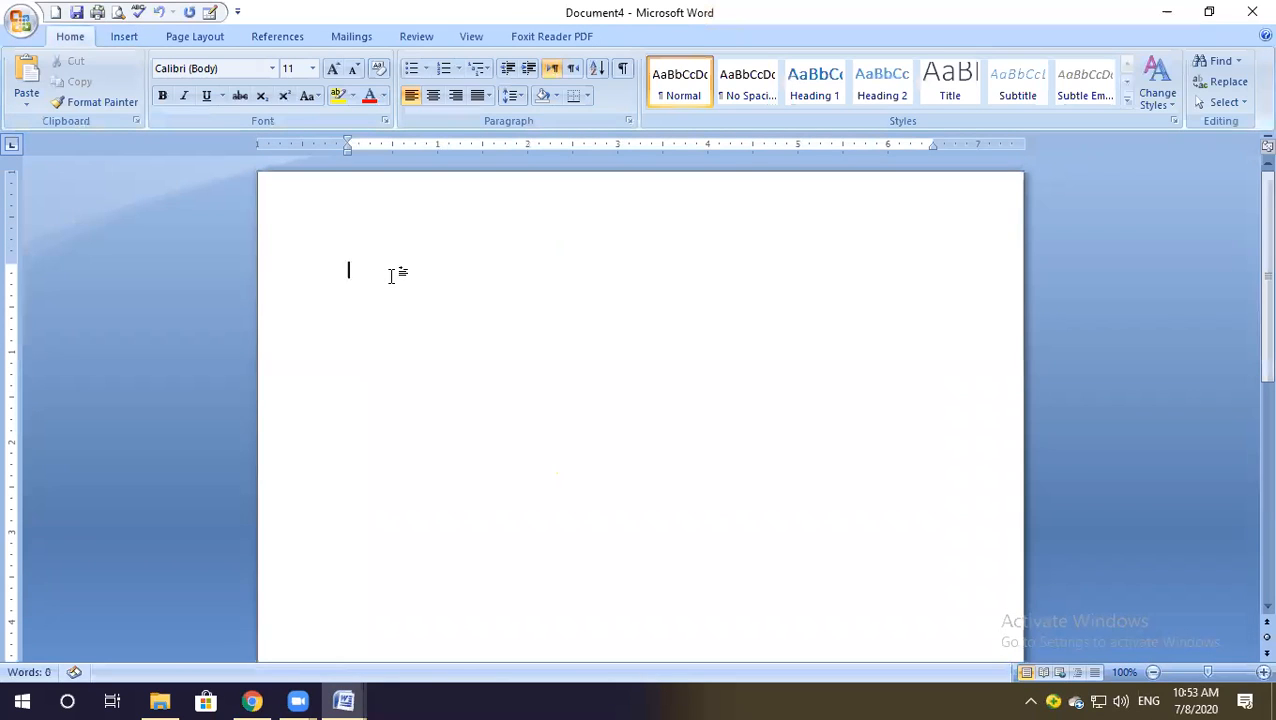
Insert a table with 5 columns and 150 rows into the blank document.
click(130, 37)
click(155, 95)
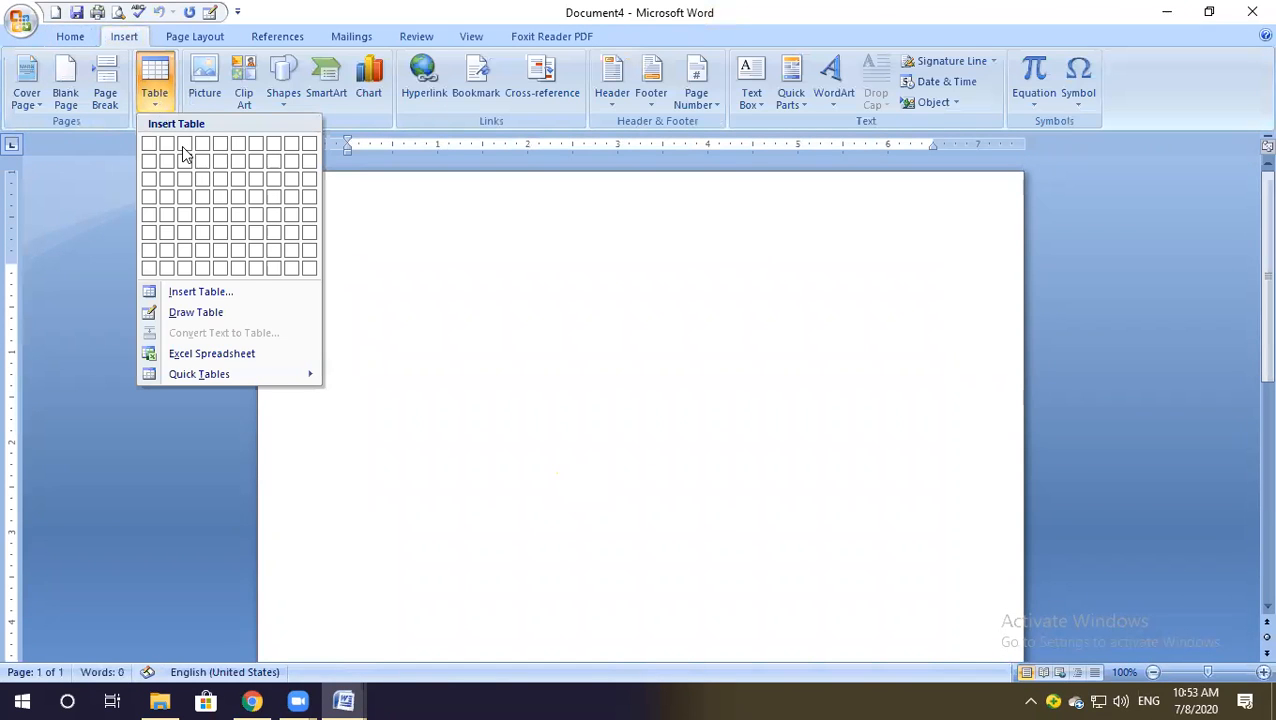
click(219, 291)
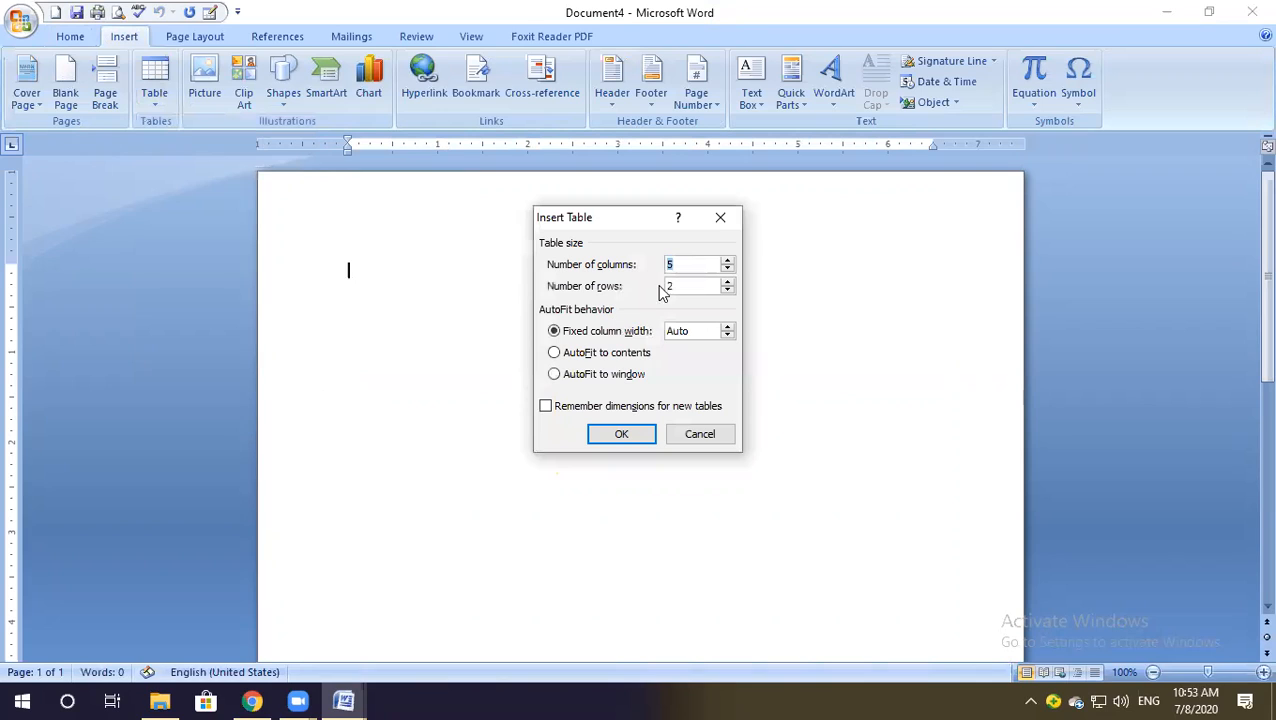
key(Tab)
text(150)
key(Return)
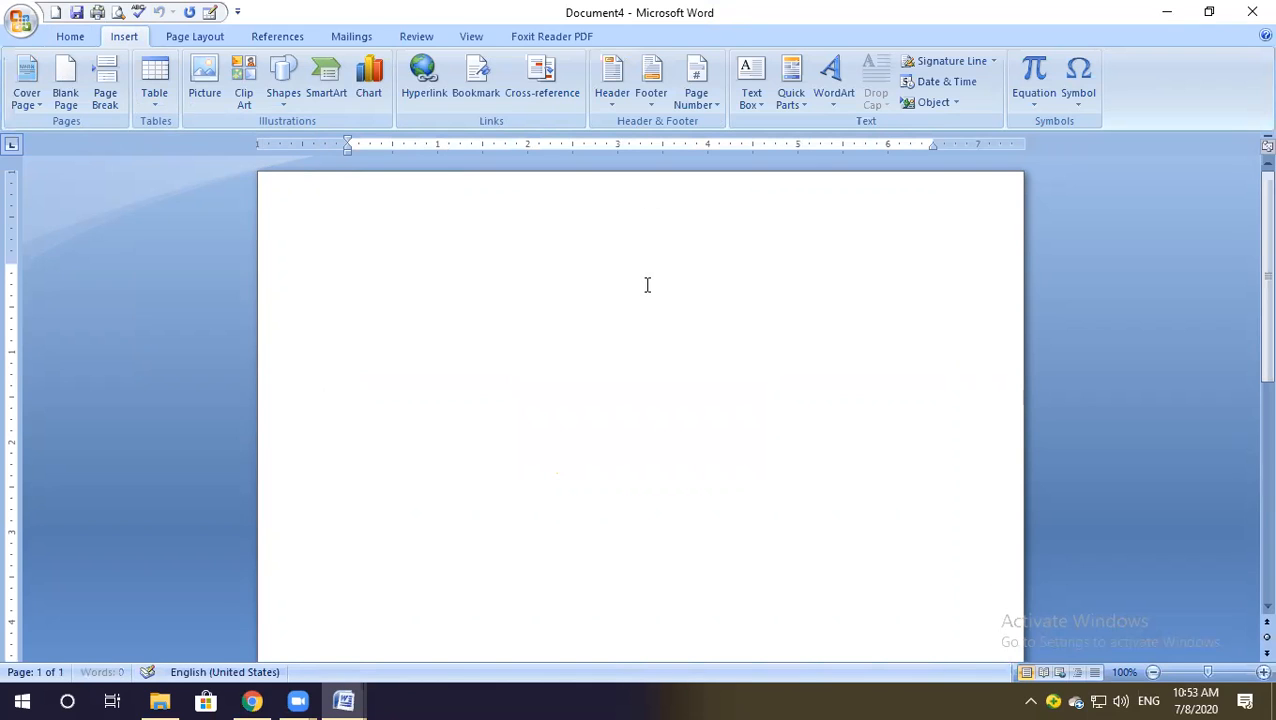
scroll(675, 307, down, 10)
scroll(675, 307, down, 10)
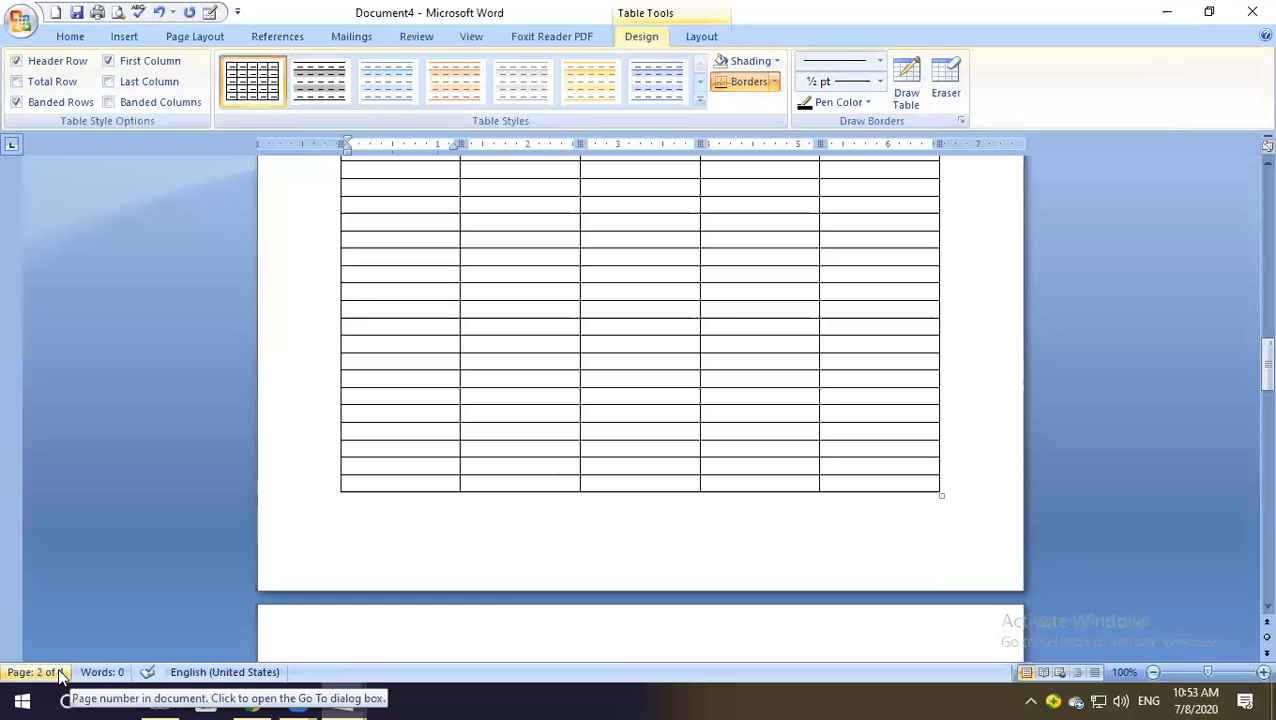
scroll(817, 447, down, 2)
Enter the headings Name, Father name and Mobile in the first three cells of the table's first row.
key(ctrl+Home)
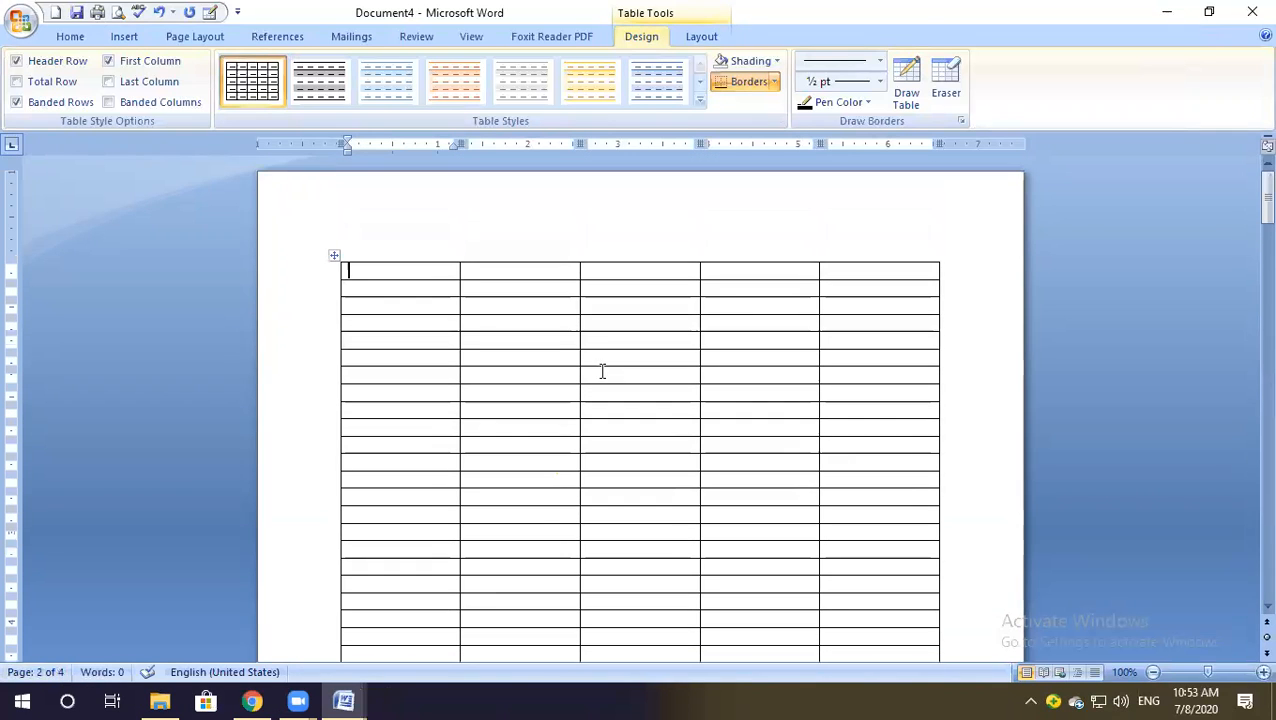
text(Name)
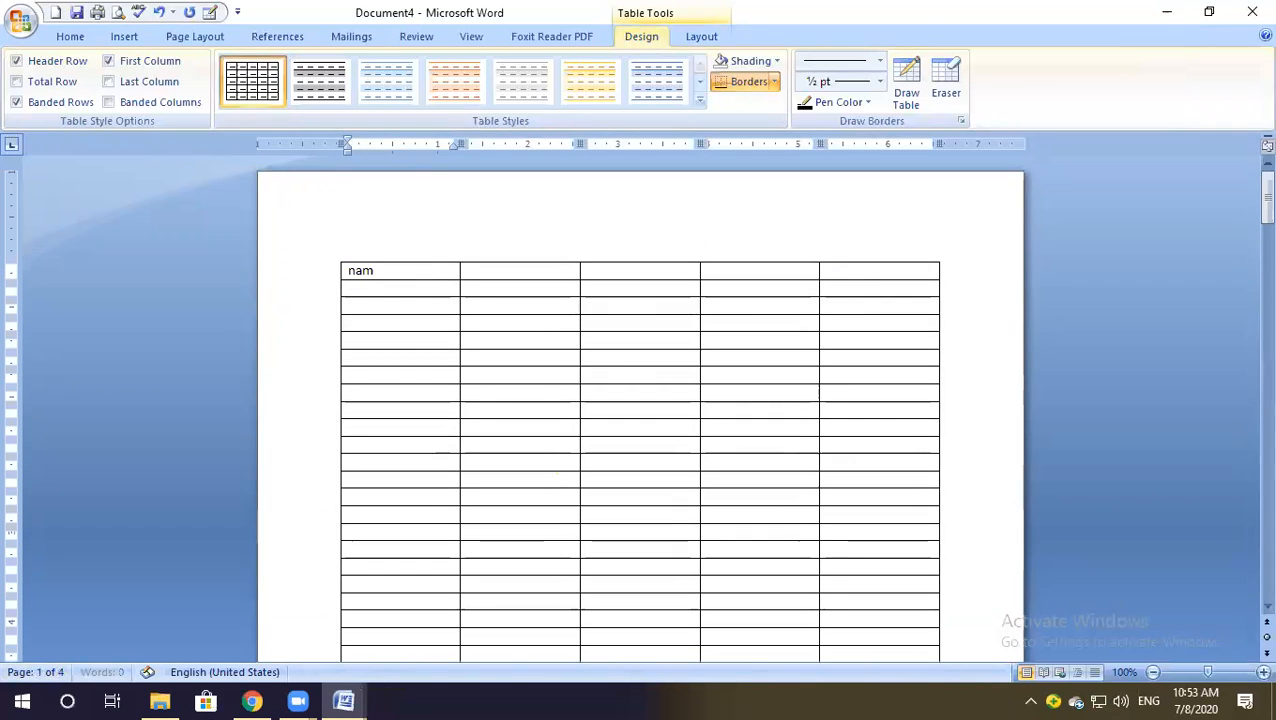
key(Tab)
text(father name)
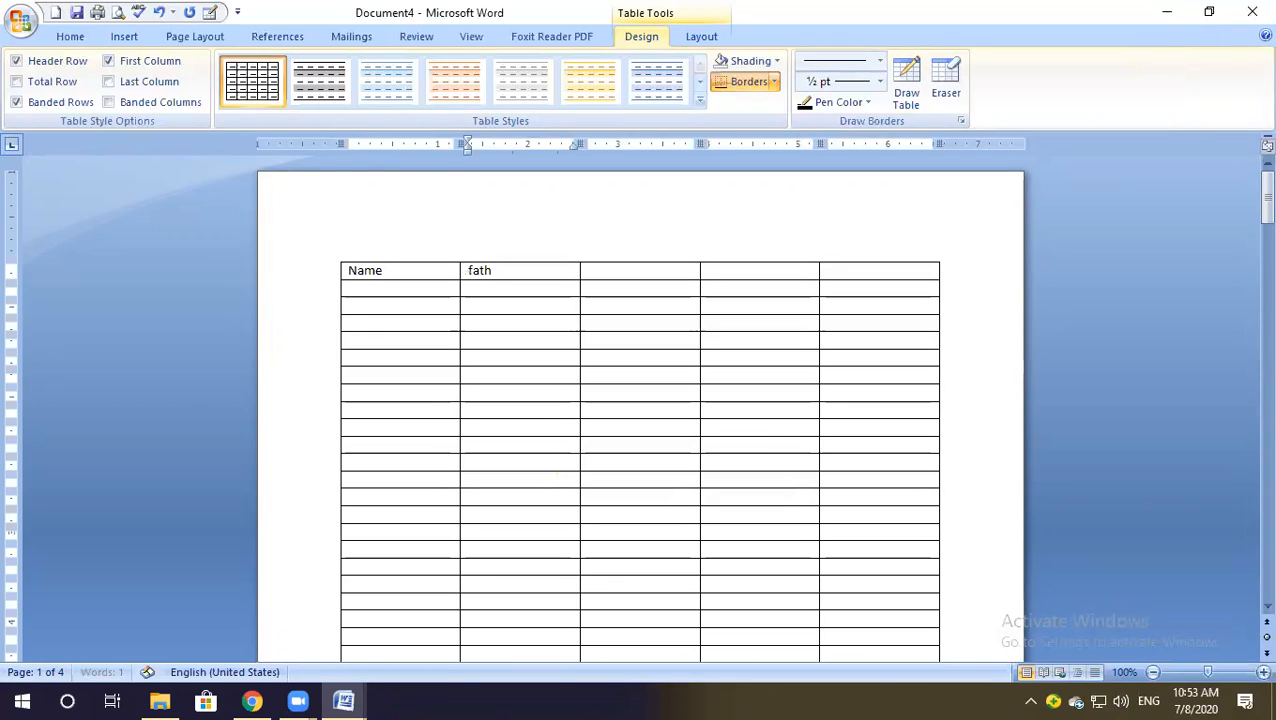
key(Tab)
text(Mobile)
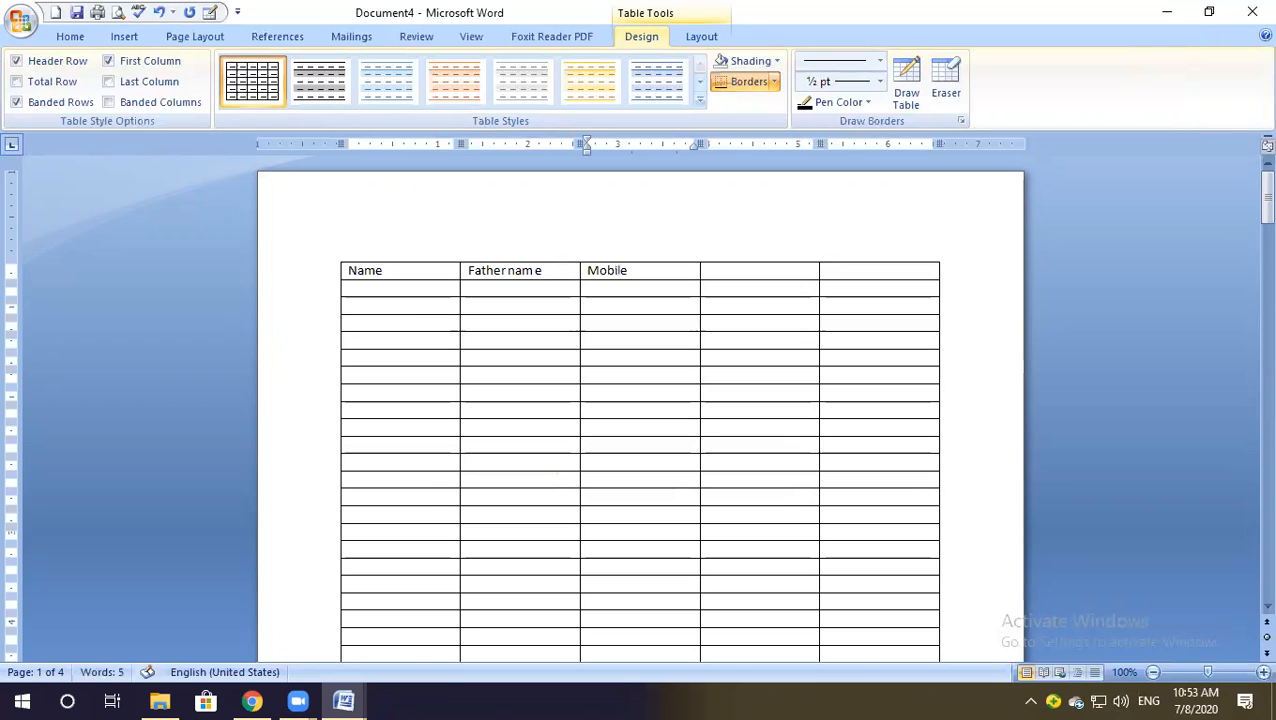
Set the table's first row to repeat as a header row and check it on all pages.
click(704, 36)
click(1043, 100)
scroll(683, 322, down, 15)
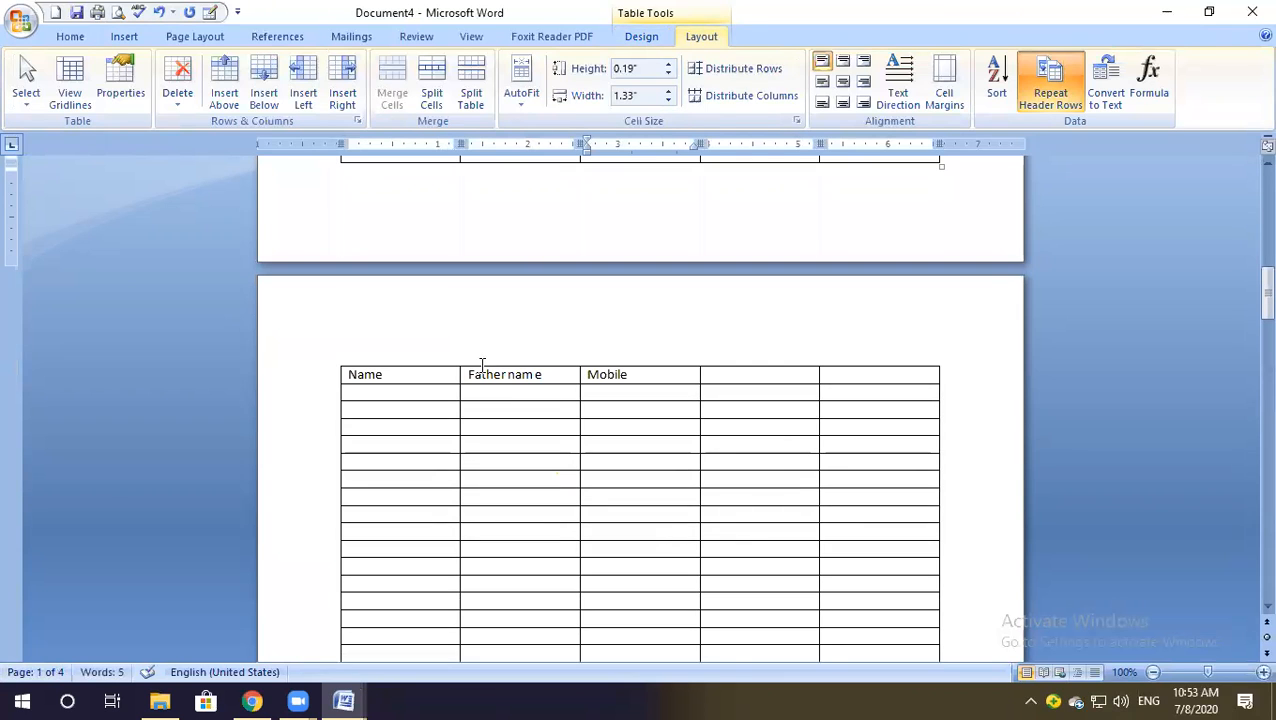
scroll(500, 380, down, 13)
scroll(522, 390, up, 12)
scroll(440, 345, down, 15)
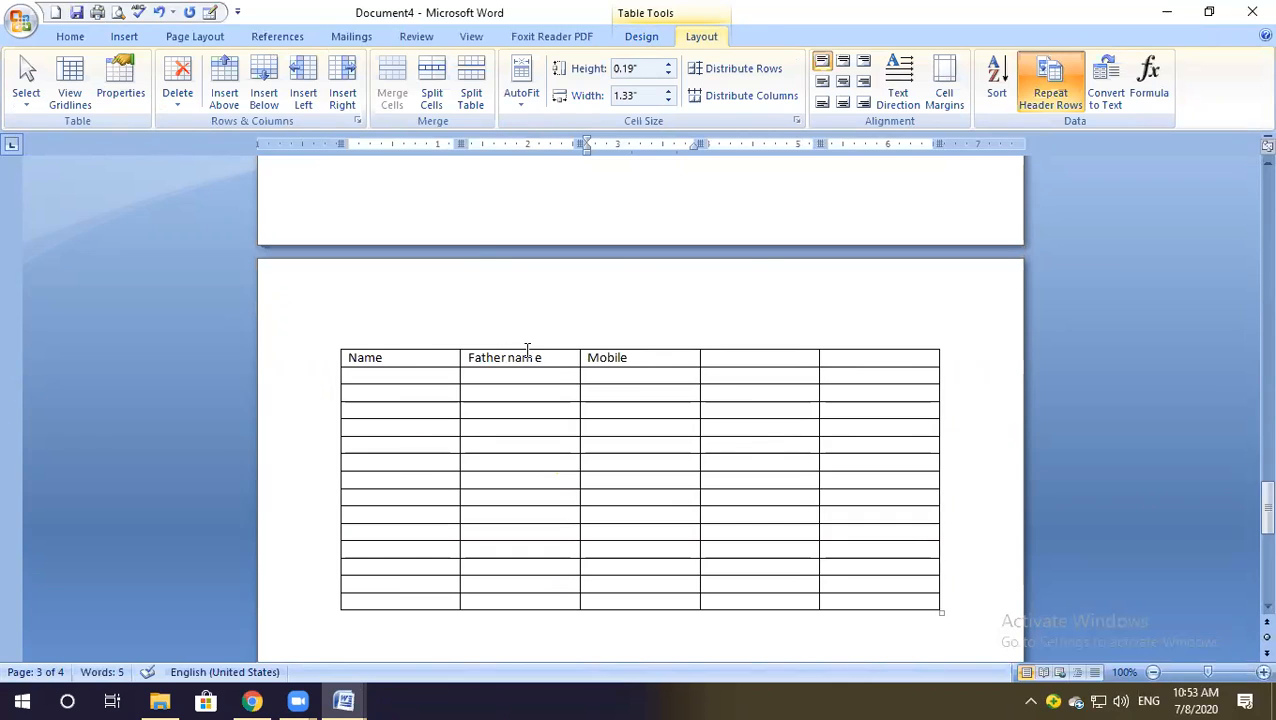
ctrl+scroll(522, 352, down, 7)
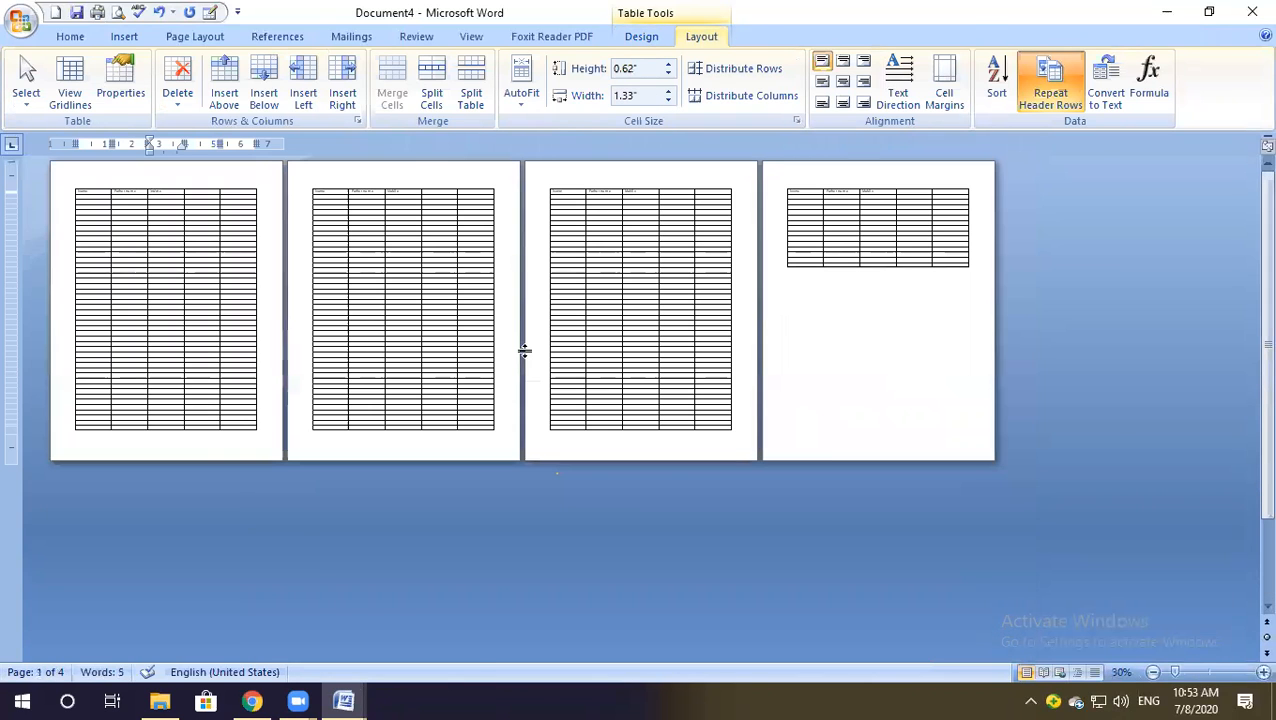
ctrl+scroll(522, 352, up, 1)
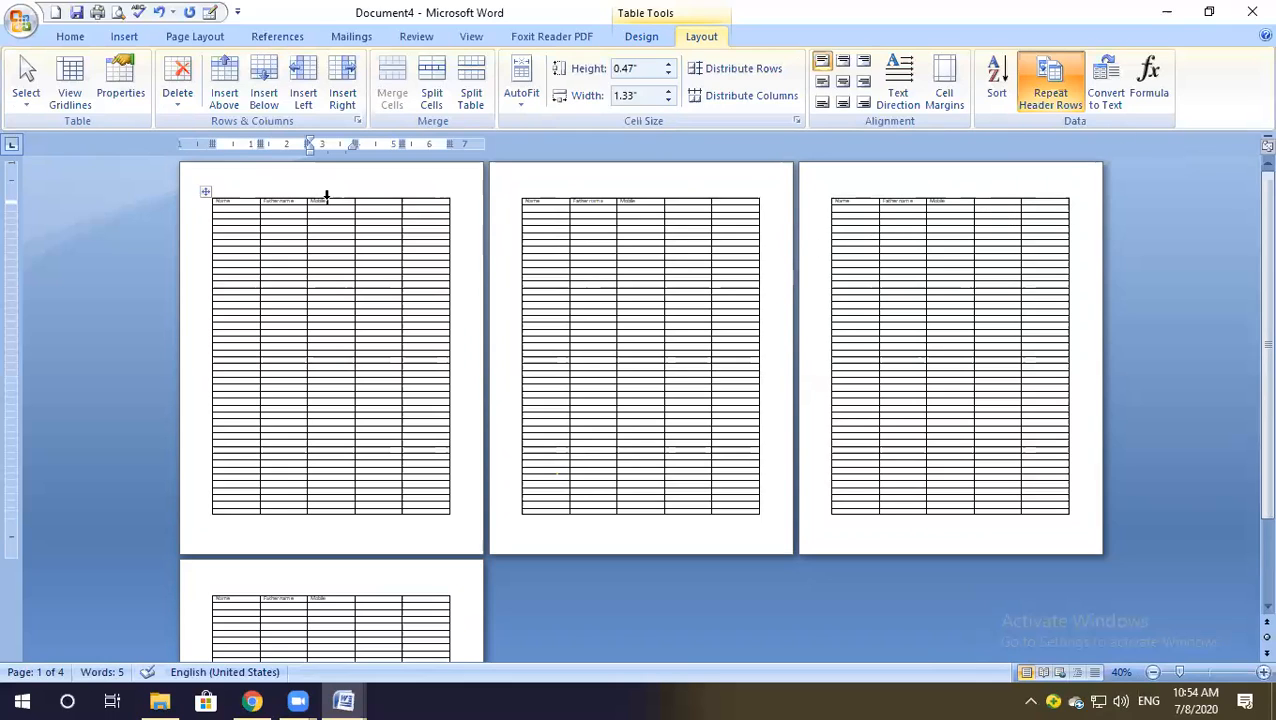
Convert the whole table to text separated with tabs.
click(206, 191)
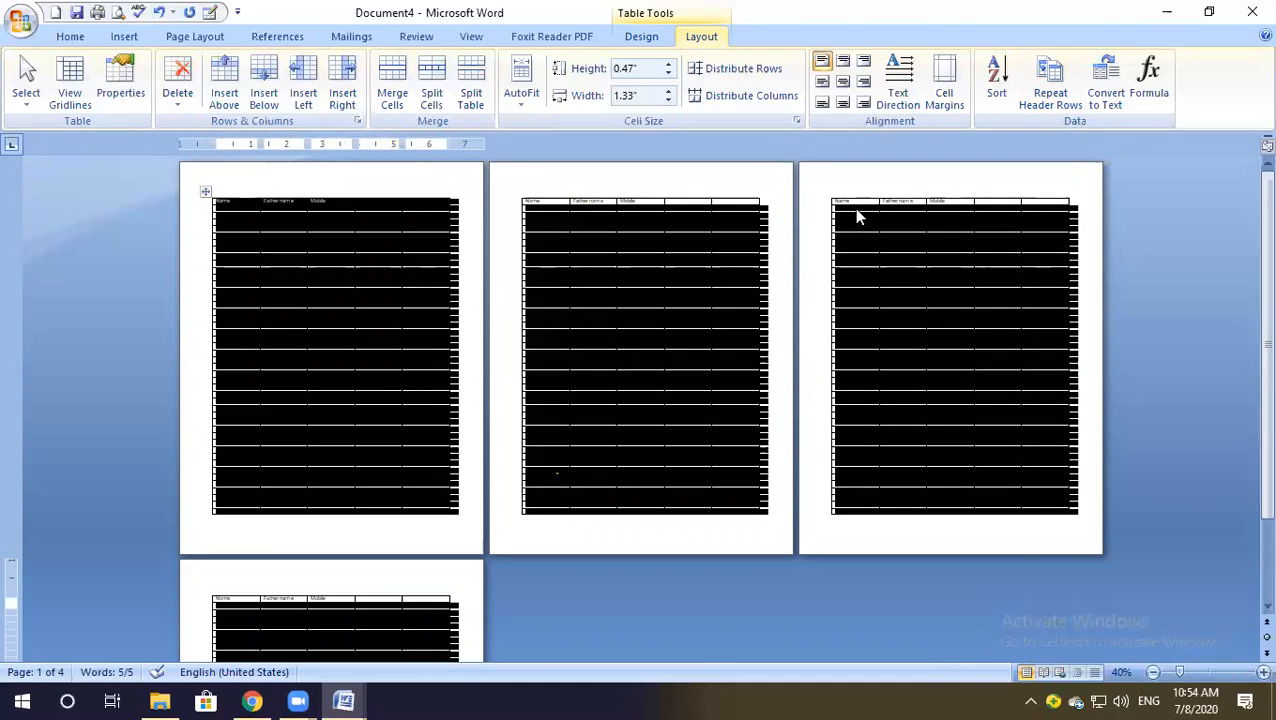
click(1105, 85)
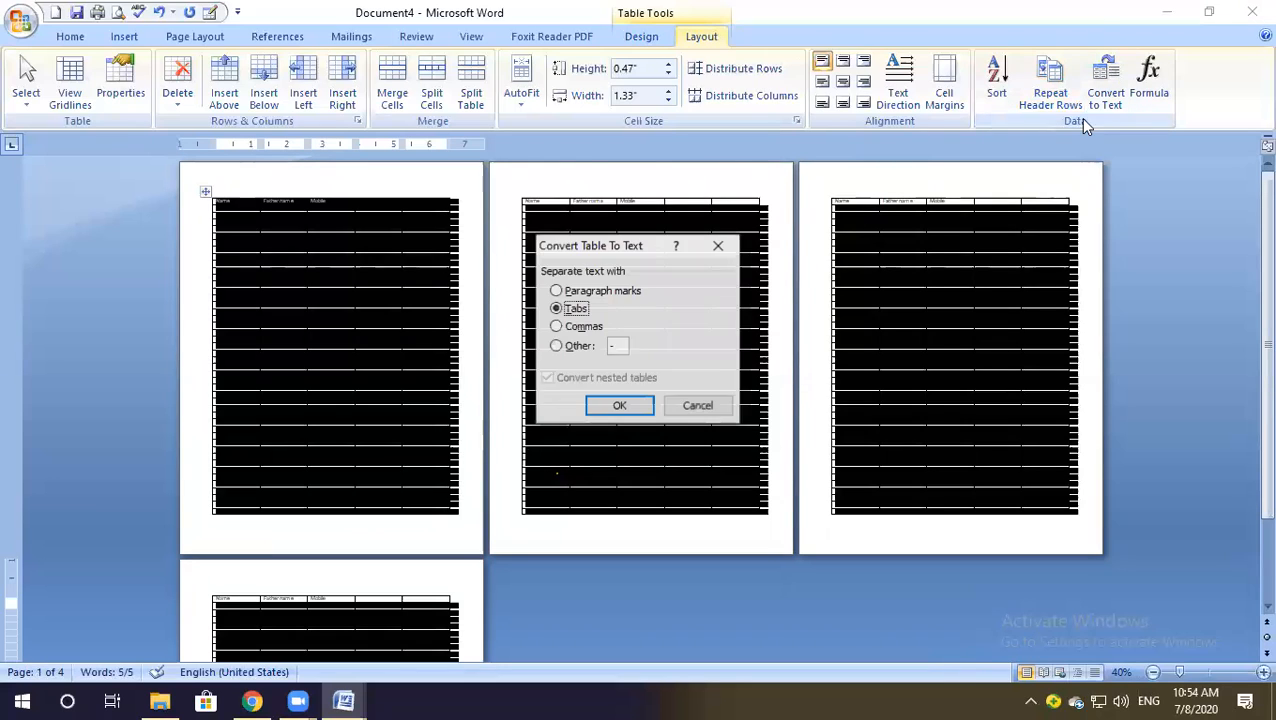
click(592, 328)
click(559, 309)
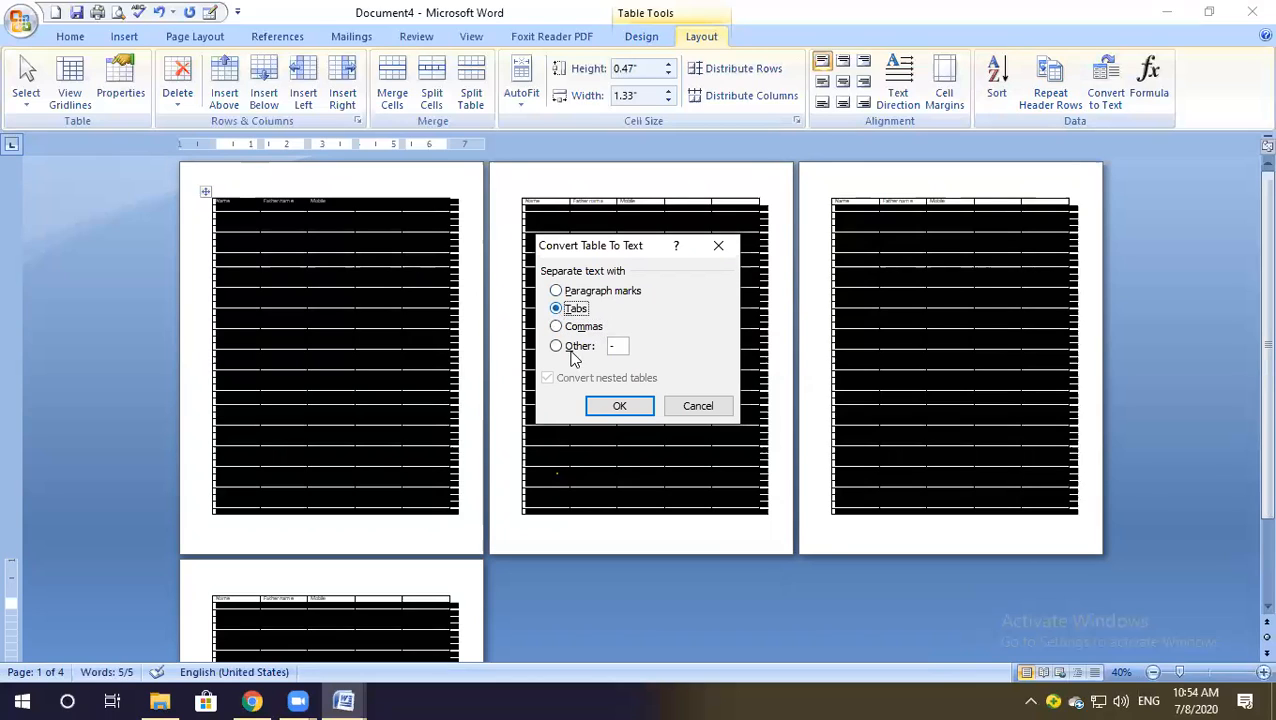
click(619, 406)
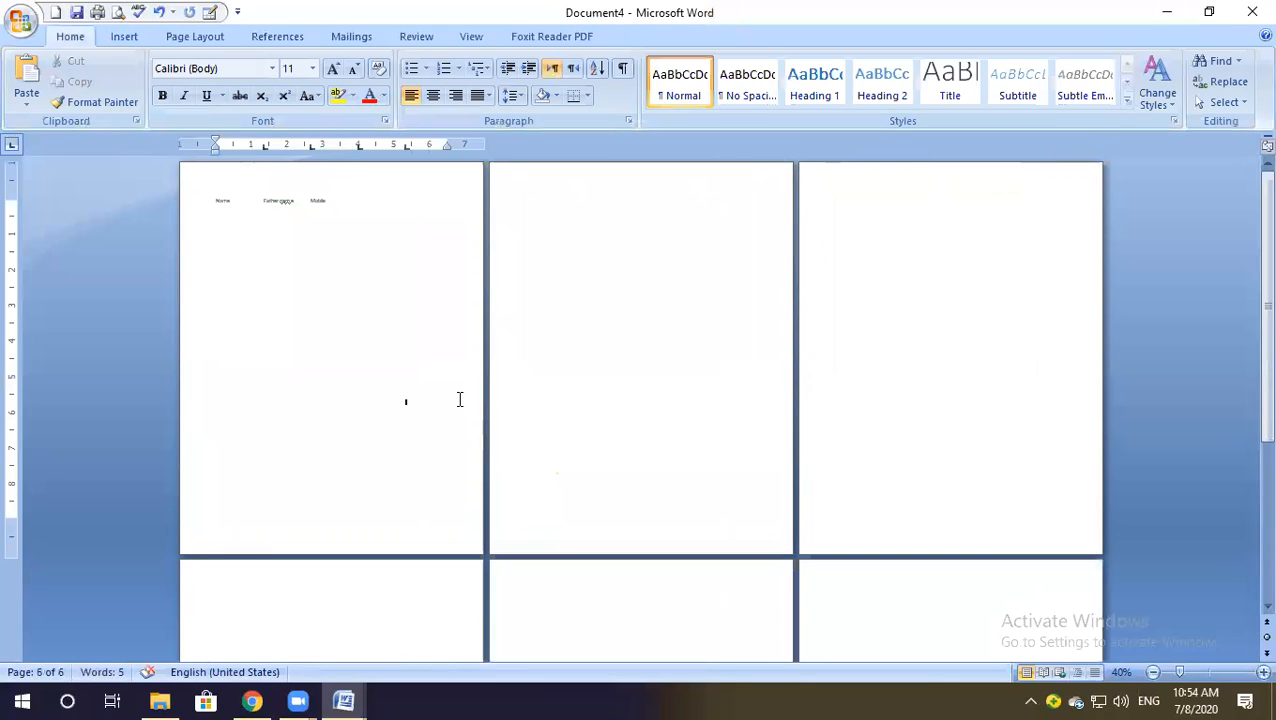
Step through two tab stops below the converted headings, and undo back to the table.
scroll(359, 282, up, 7)
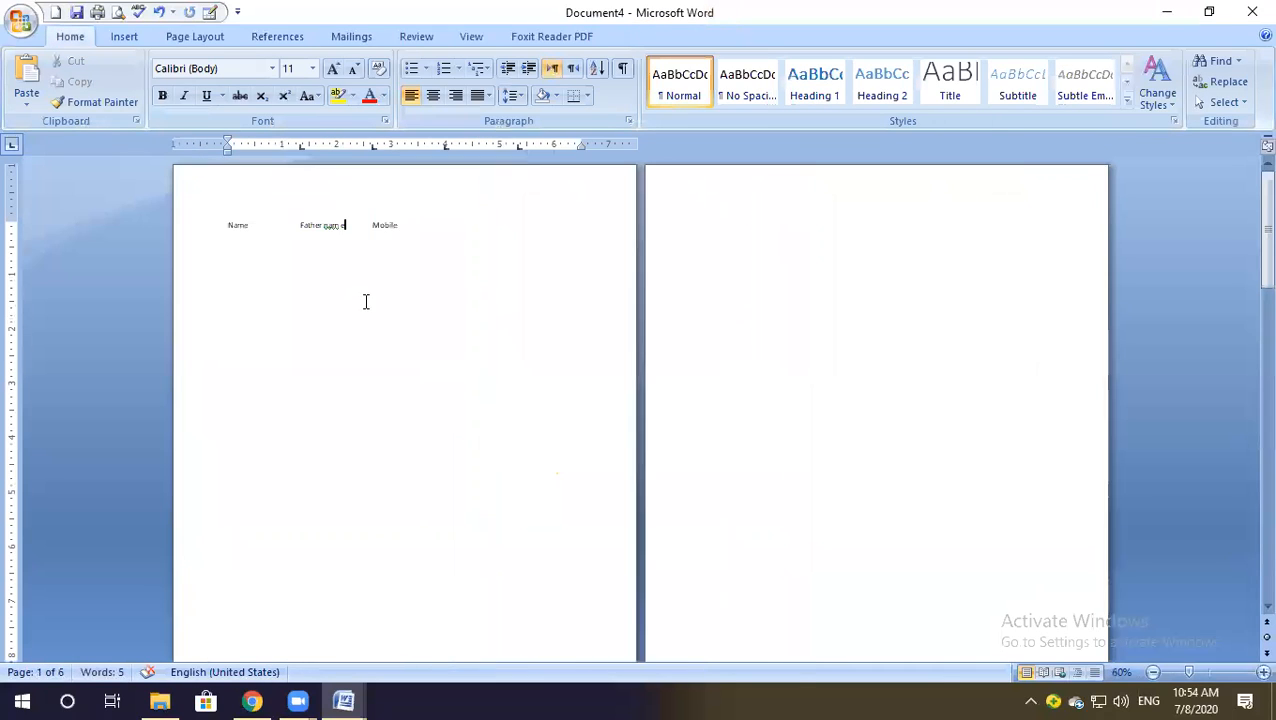
click(379, 348)
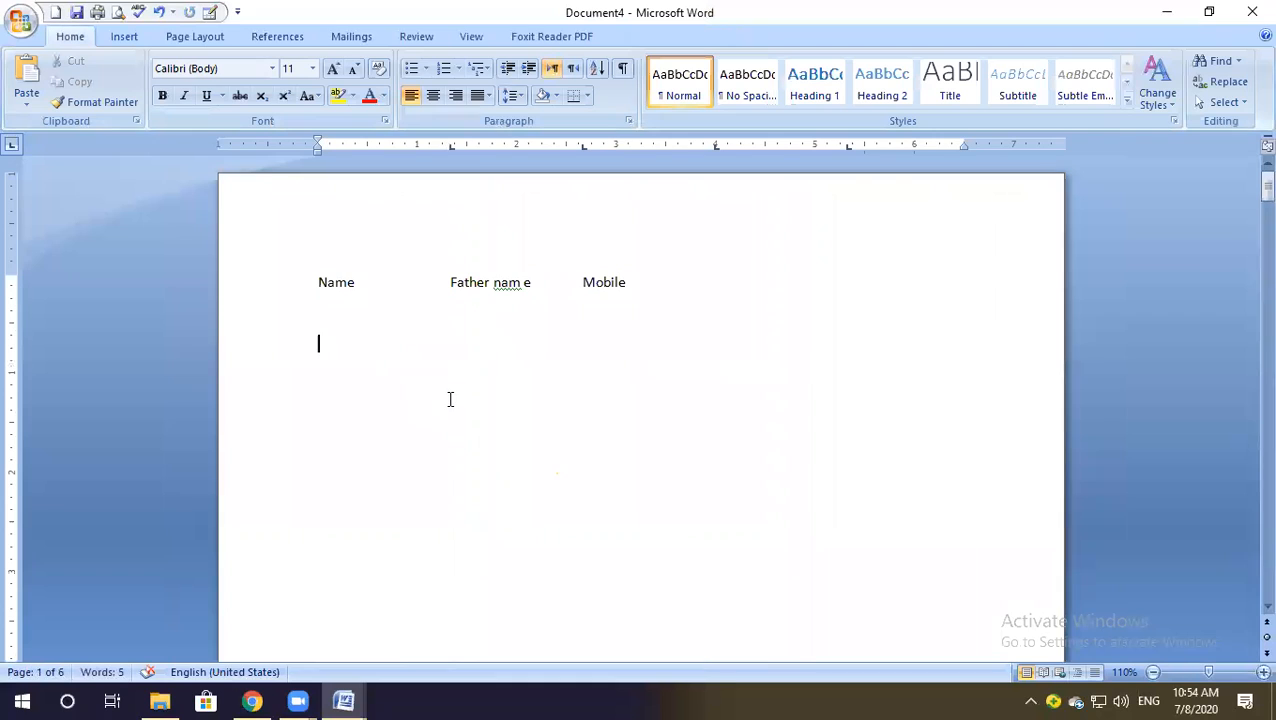
key(Tab)
key(Tab)
click(354, 280)
key(ctrl+z)
Convert the whole table to text separated with paragraph marks, and undo the conversion.
key(ctrl+a)
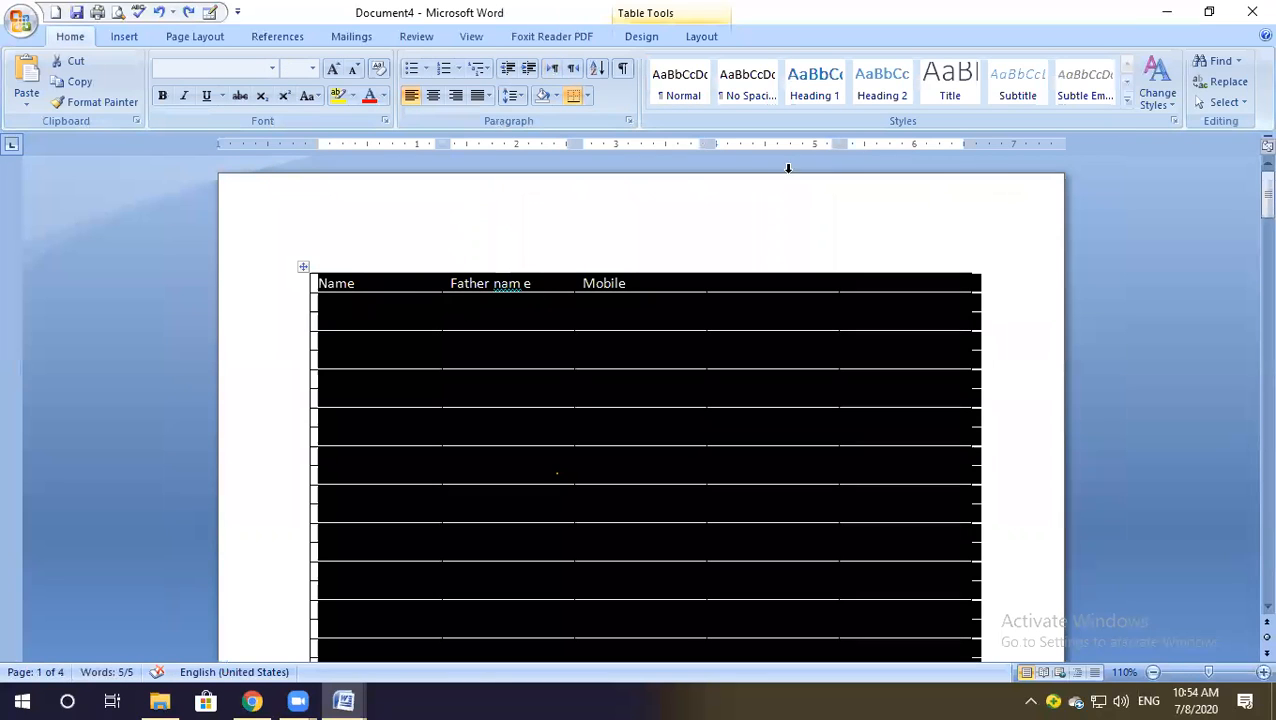
click(705, 38)
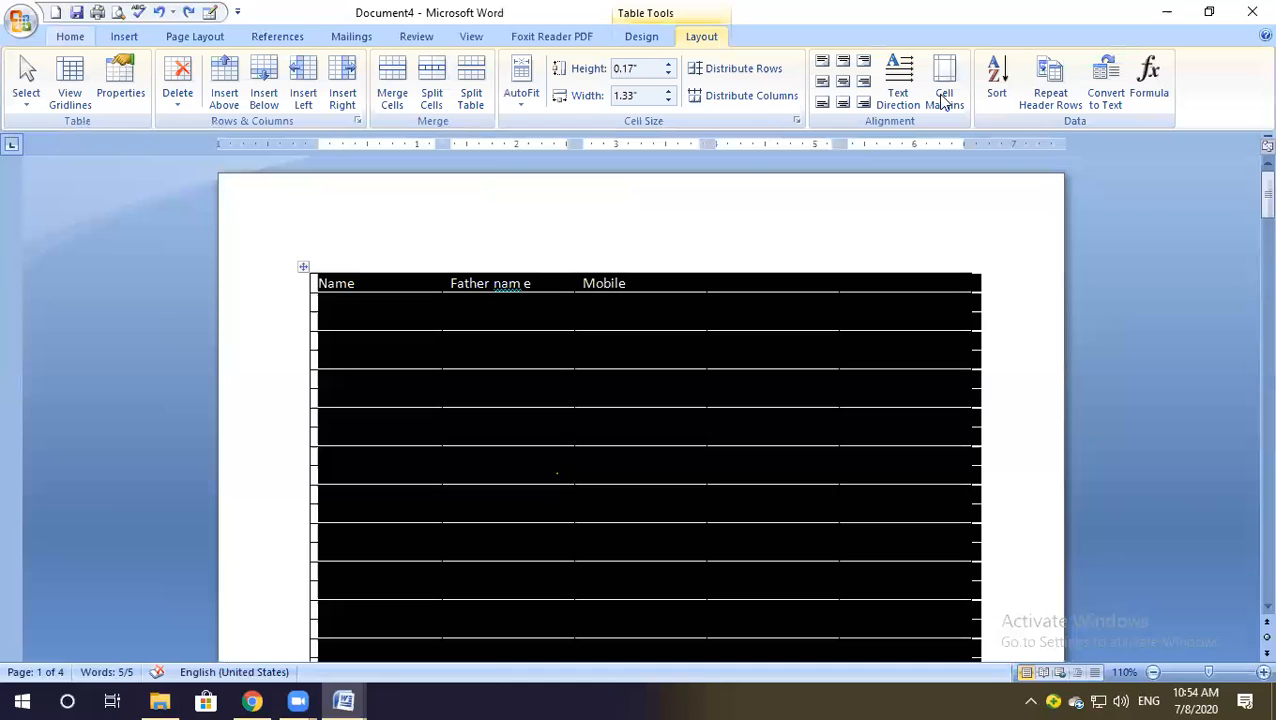
click(1105, 82)
click(600, 290)
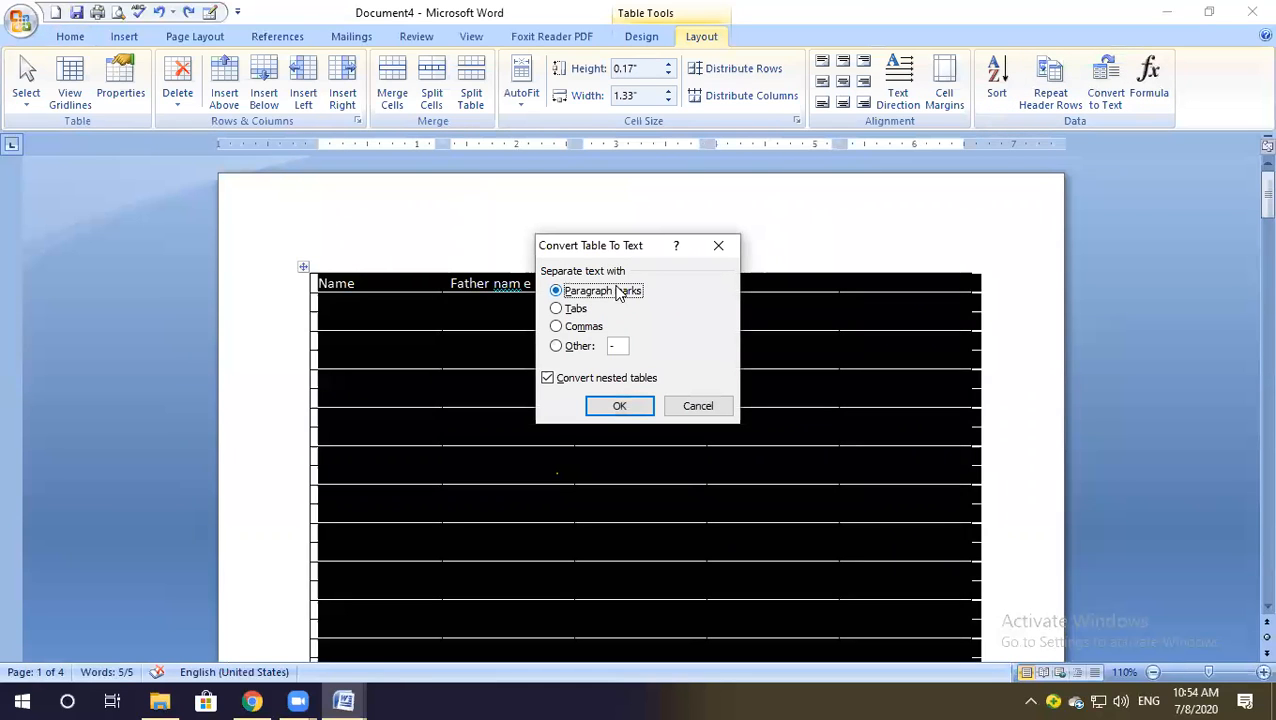
click(620, 405)
click(481, 376)
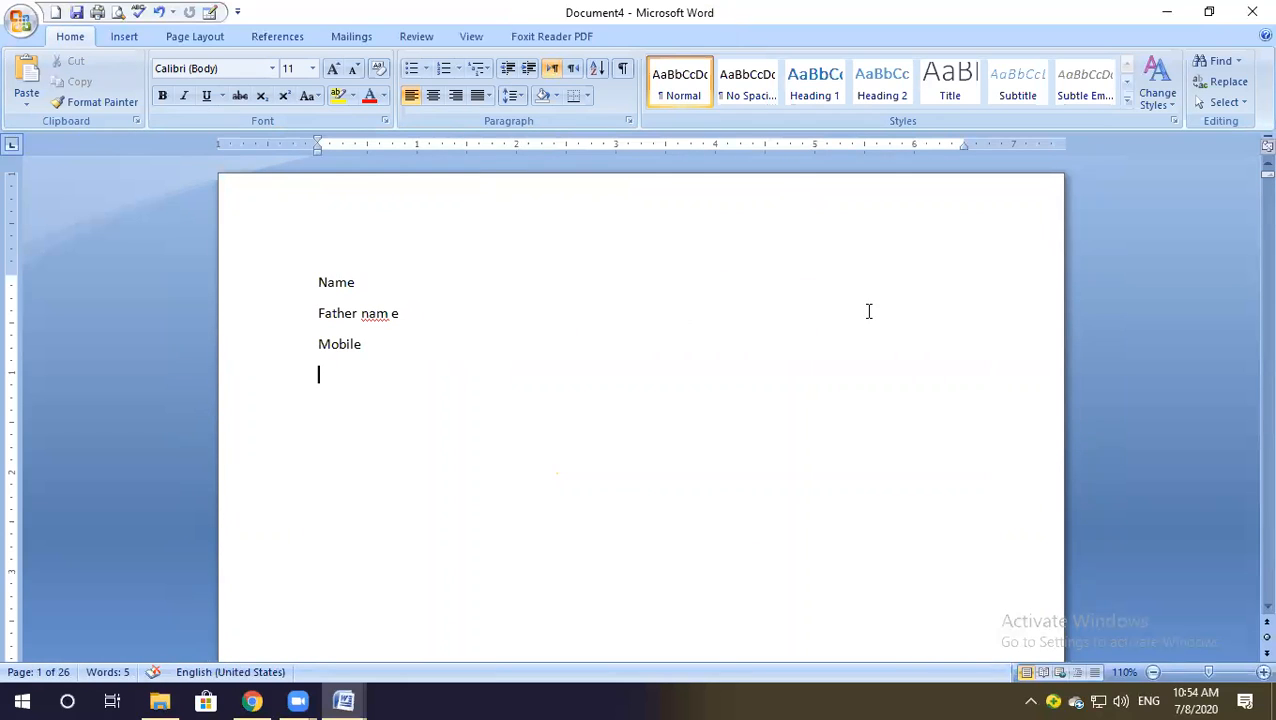
key(ctrl+z)
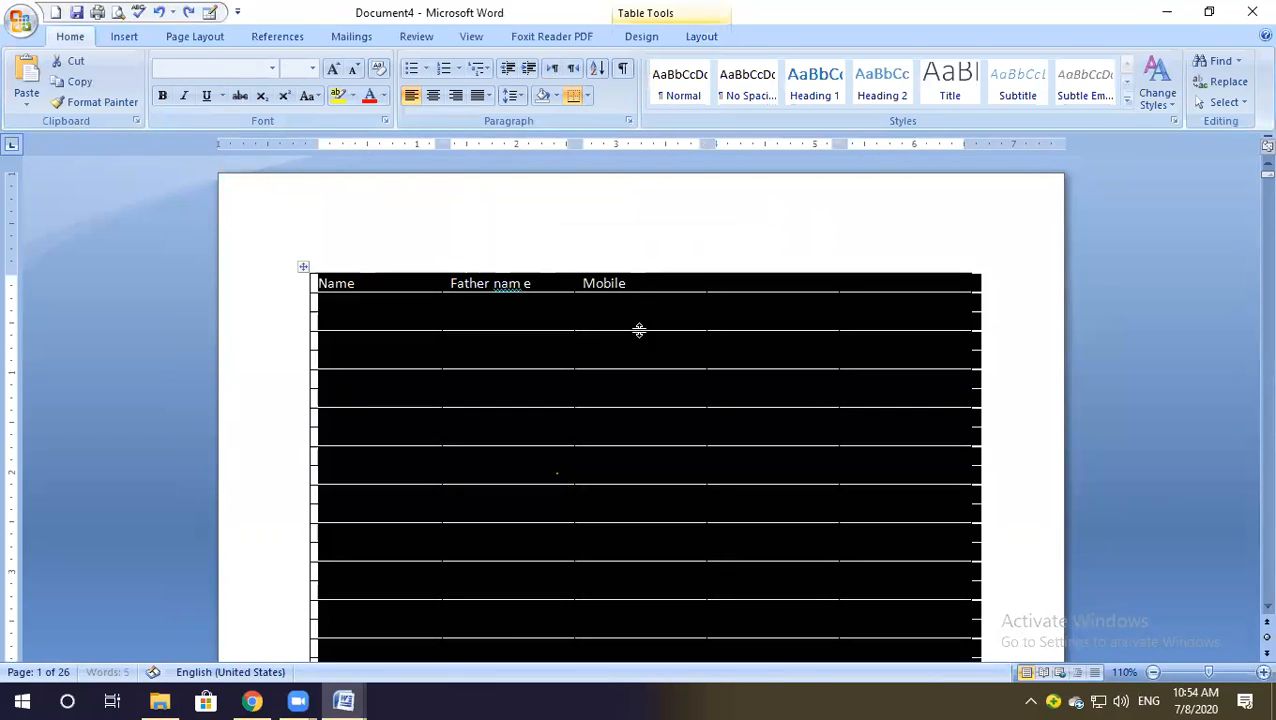
Convert the whole table to text separated with commas.
click(702, 37)
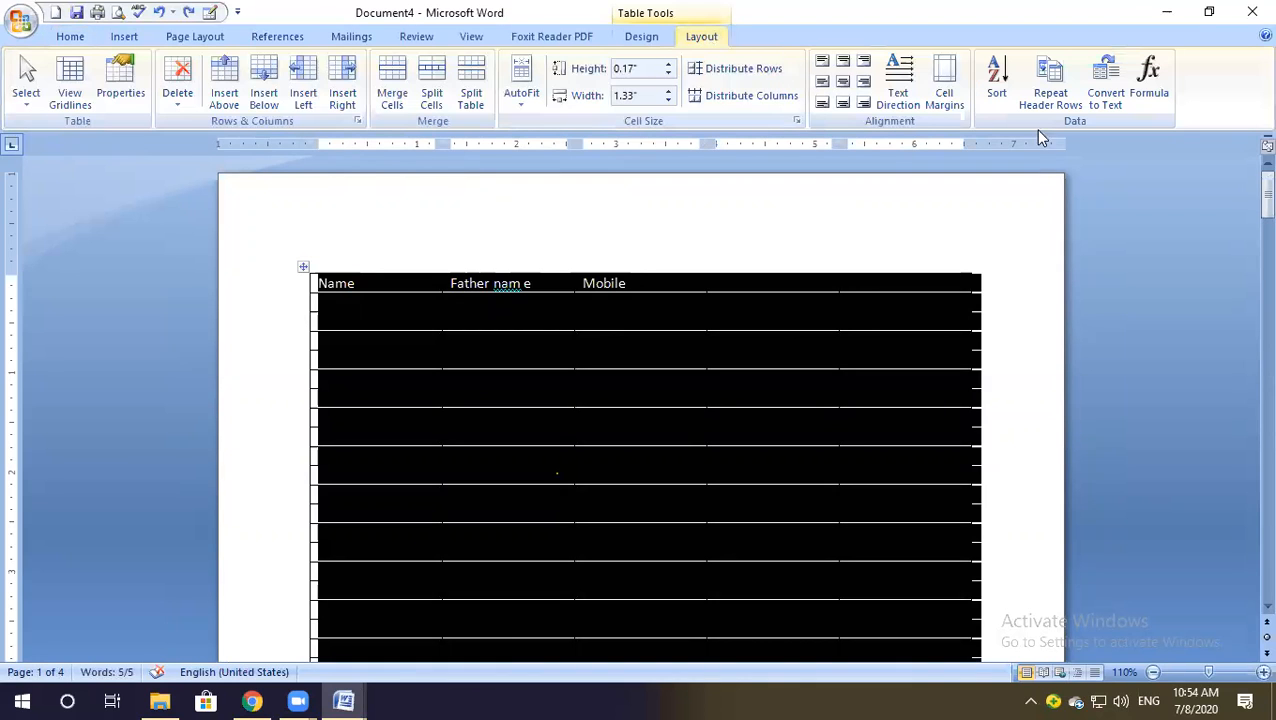
click(1102, 90)
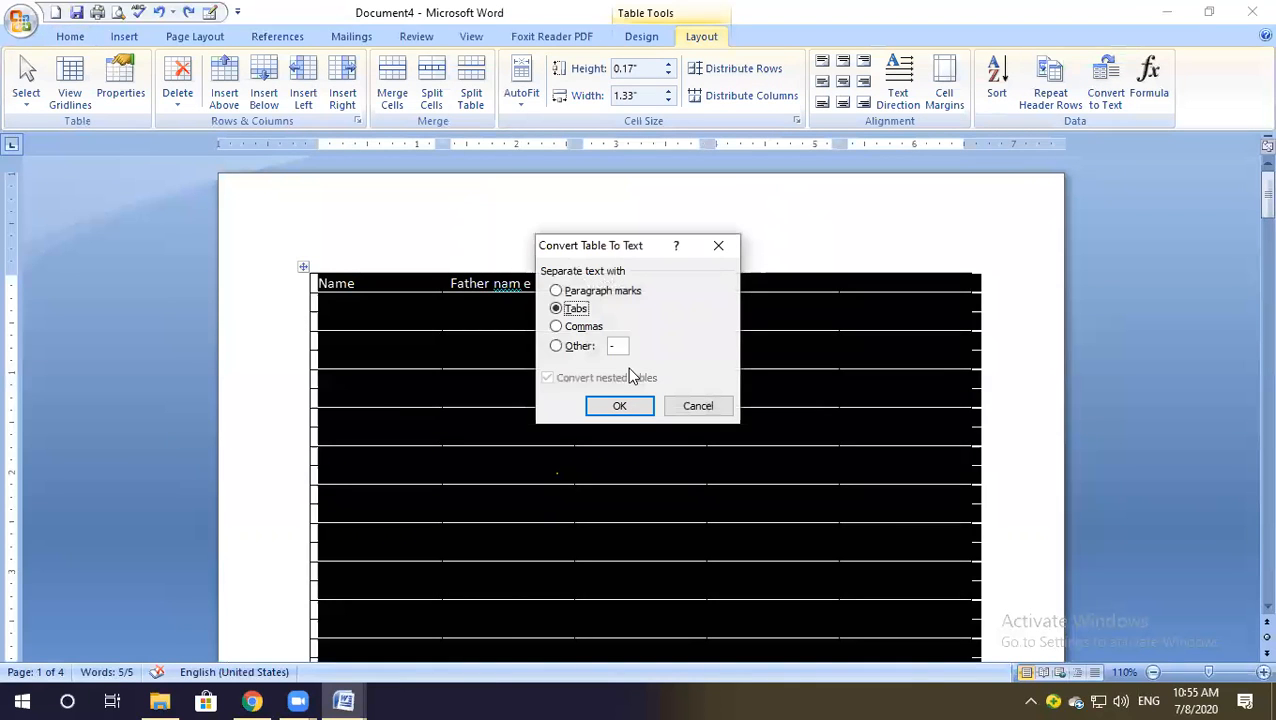
click(582, 332)
click(616, 408)
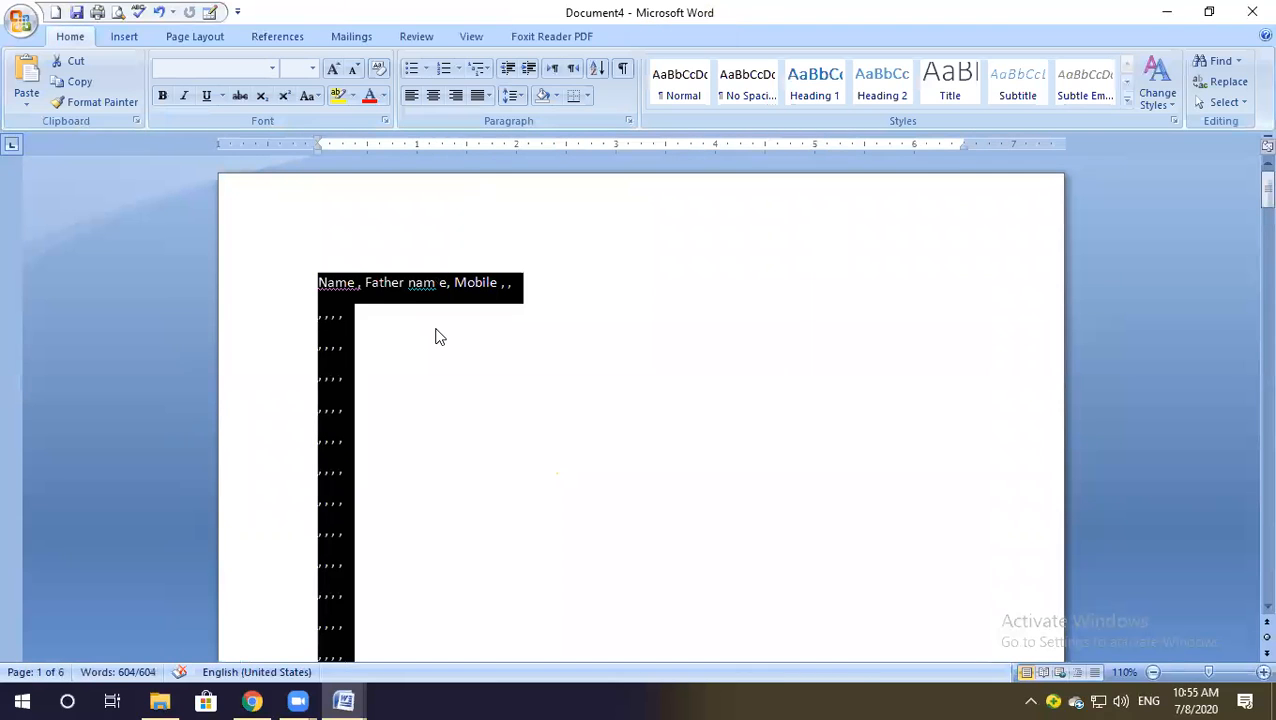
click(446, 292)
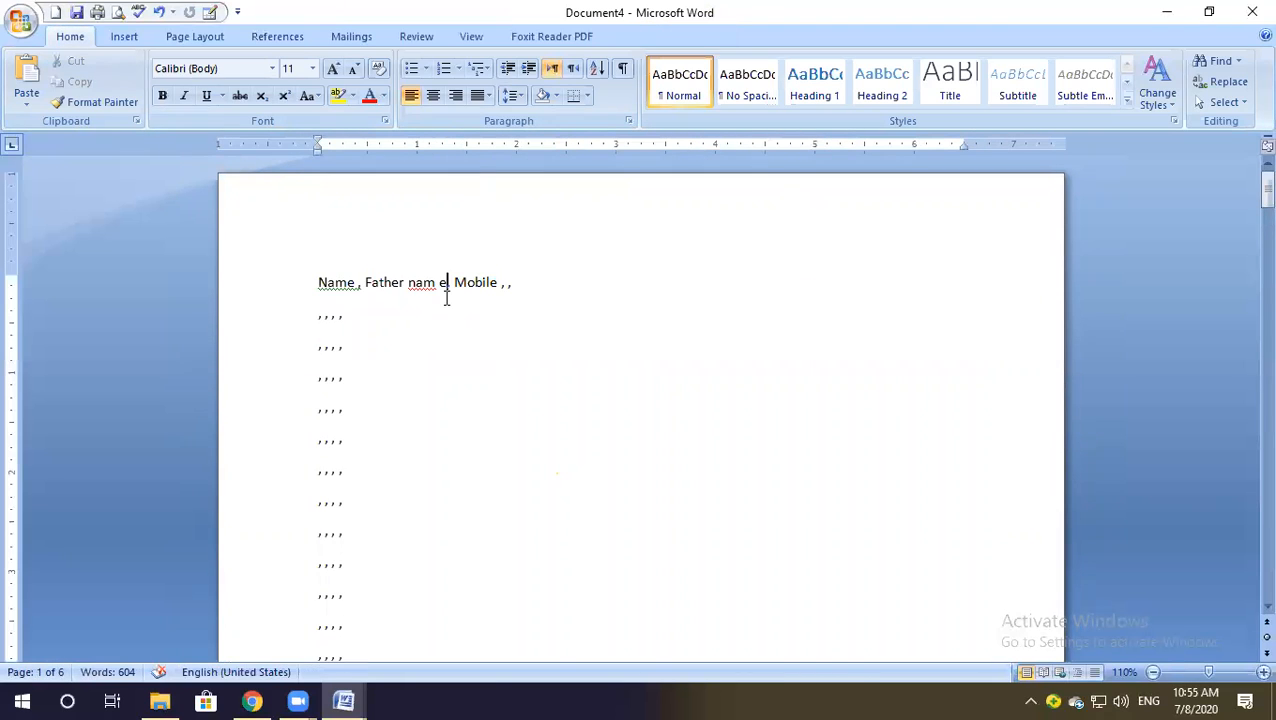
Undo the comma-separated conversion to bring back the table, and clear the table selection.
scroll(448, 320, down, 12)
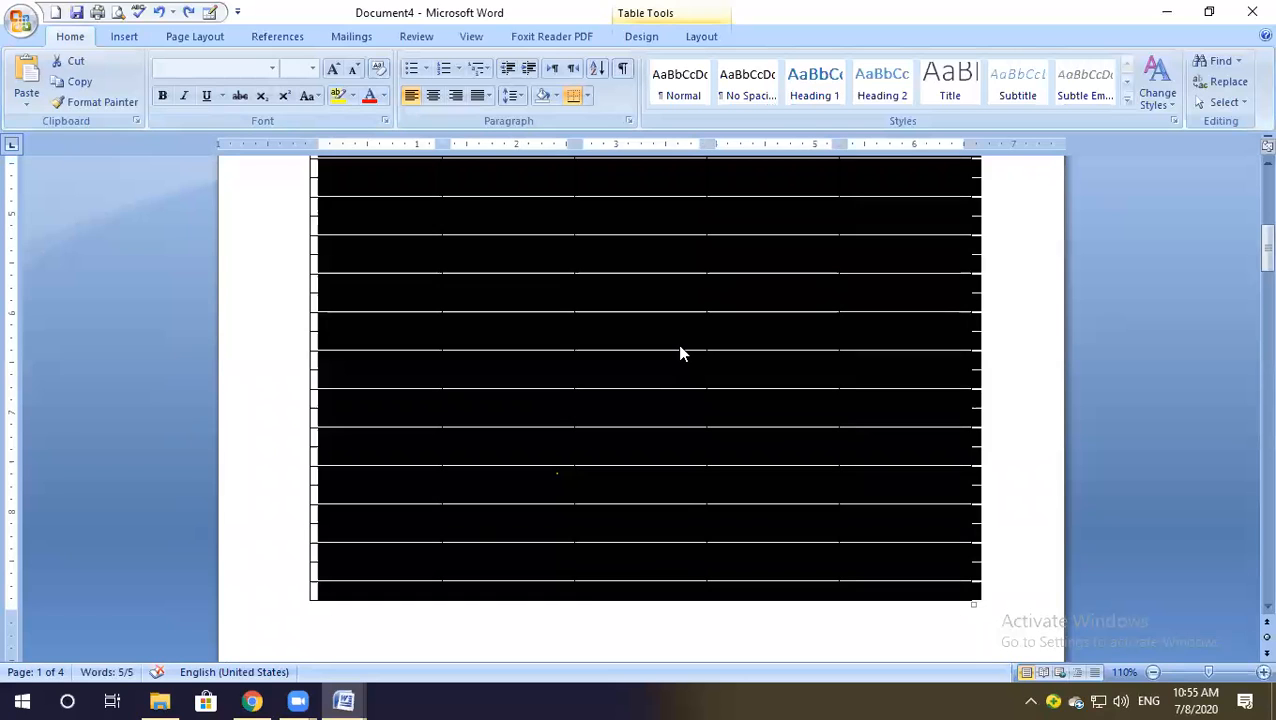
click(548, 559)
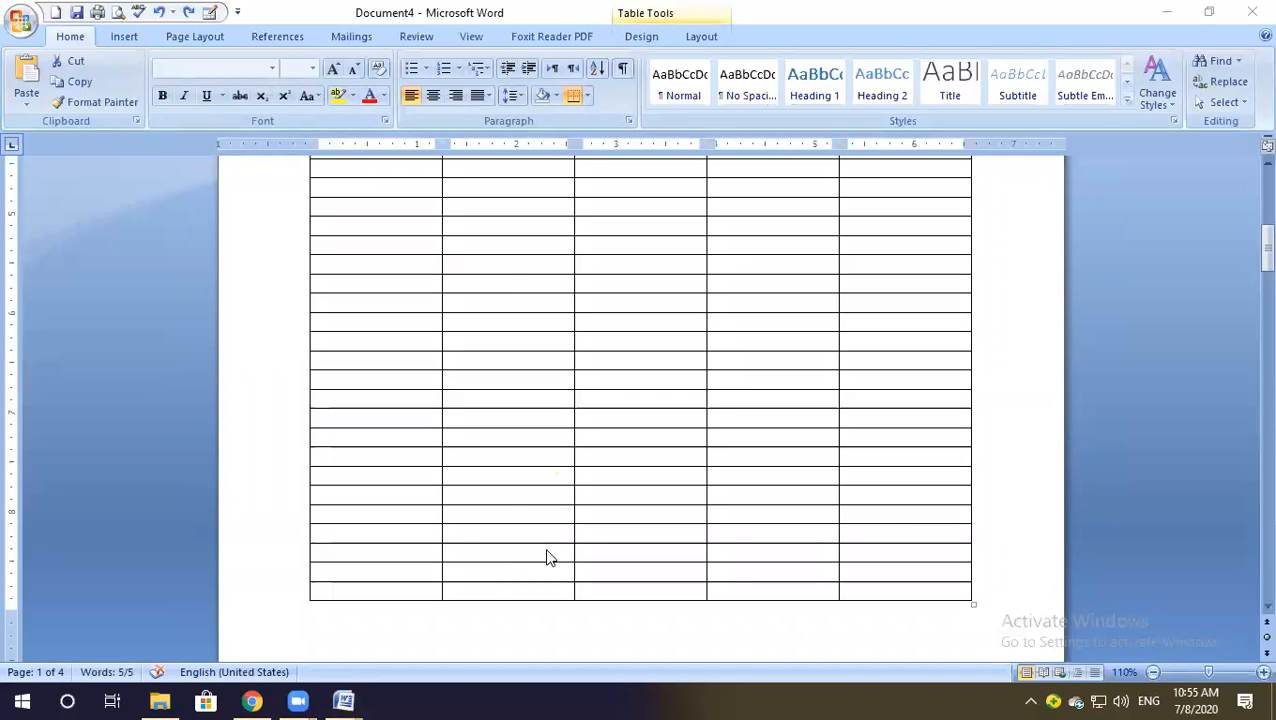
scroll(512, 507, up, 5)
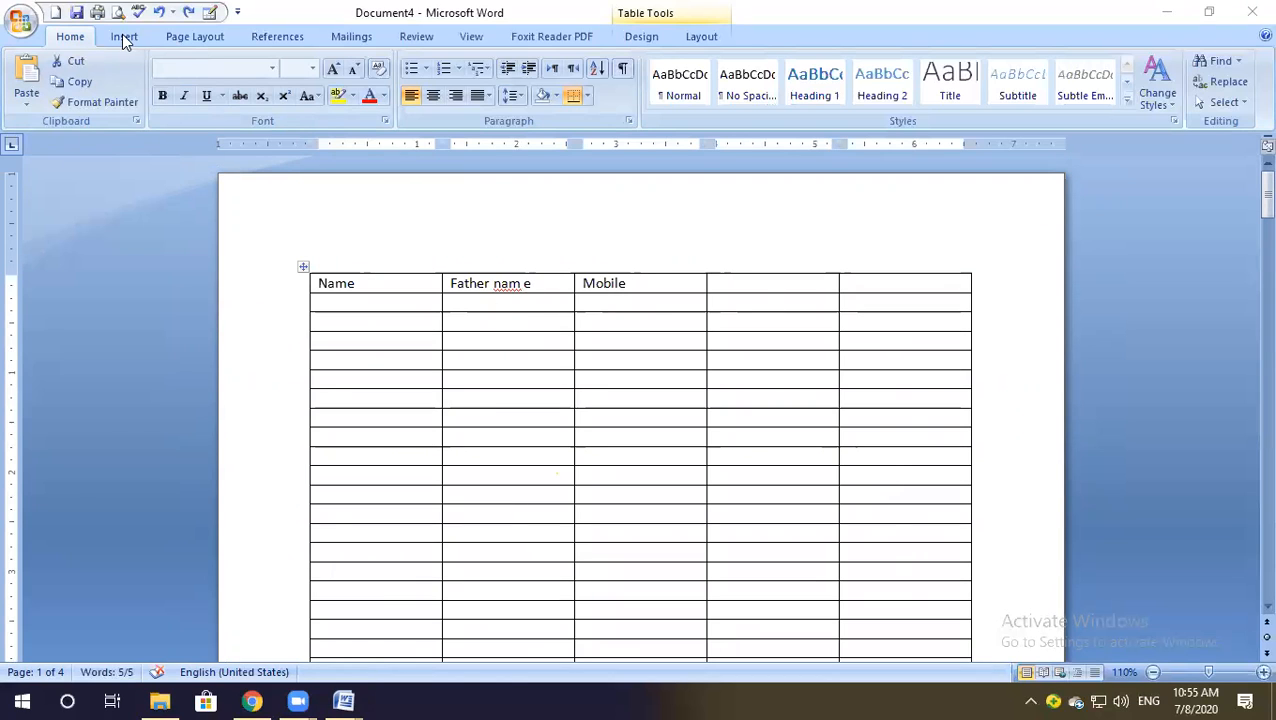
Open the Formula dialog for the Name header cell to examine its options, and close it without inserting a formula.
click(450, 359)
click(334, 283)
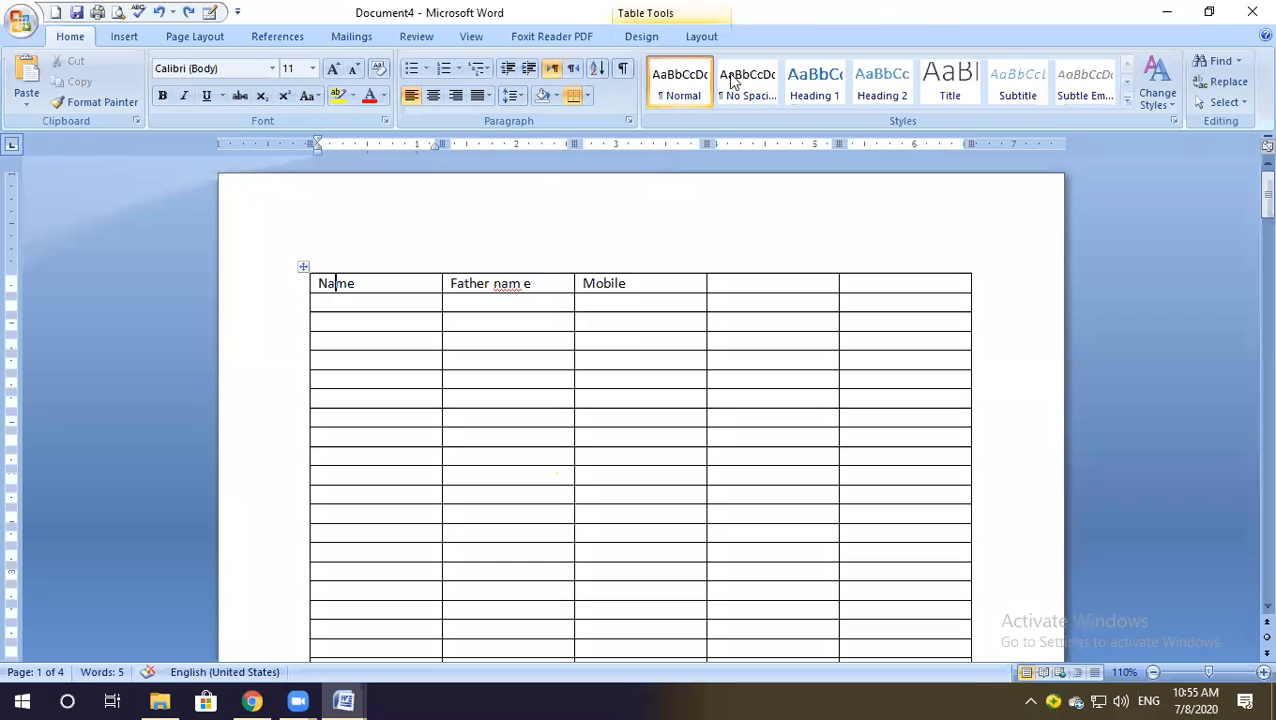
click(702, 36)
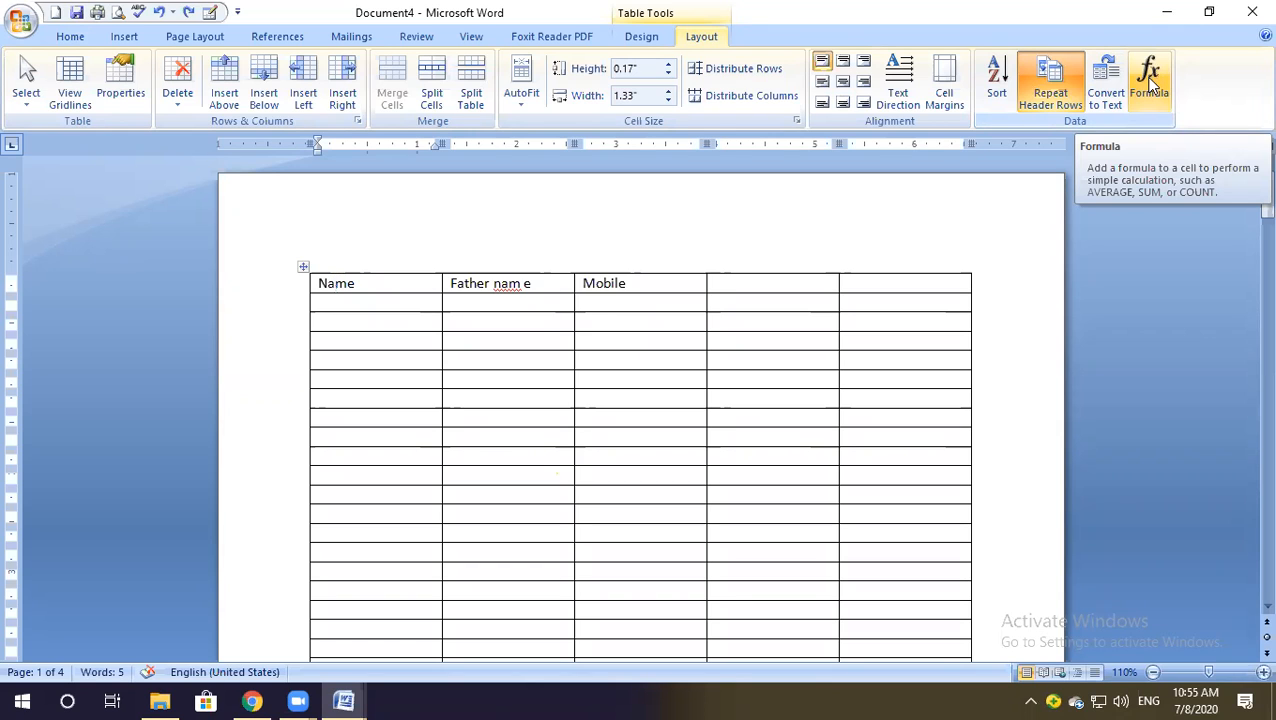
click(1148, 80)
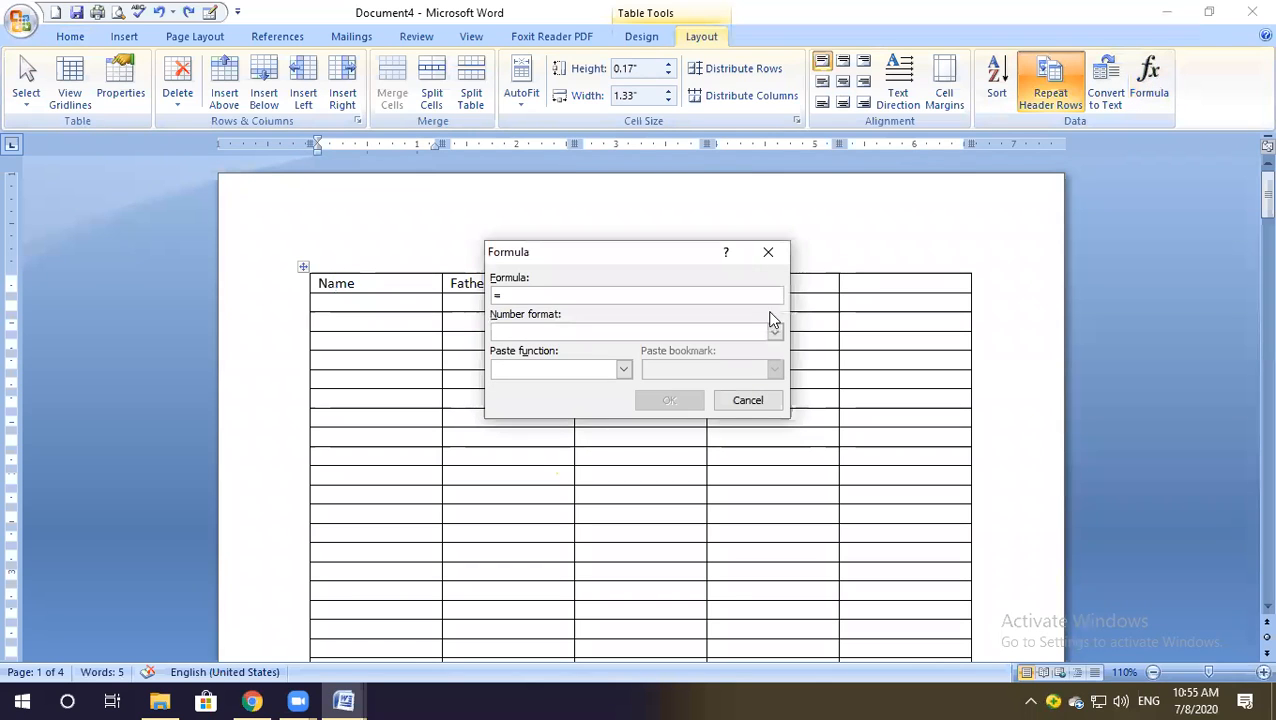
click(762, 403)
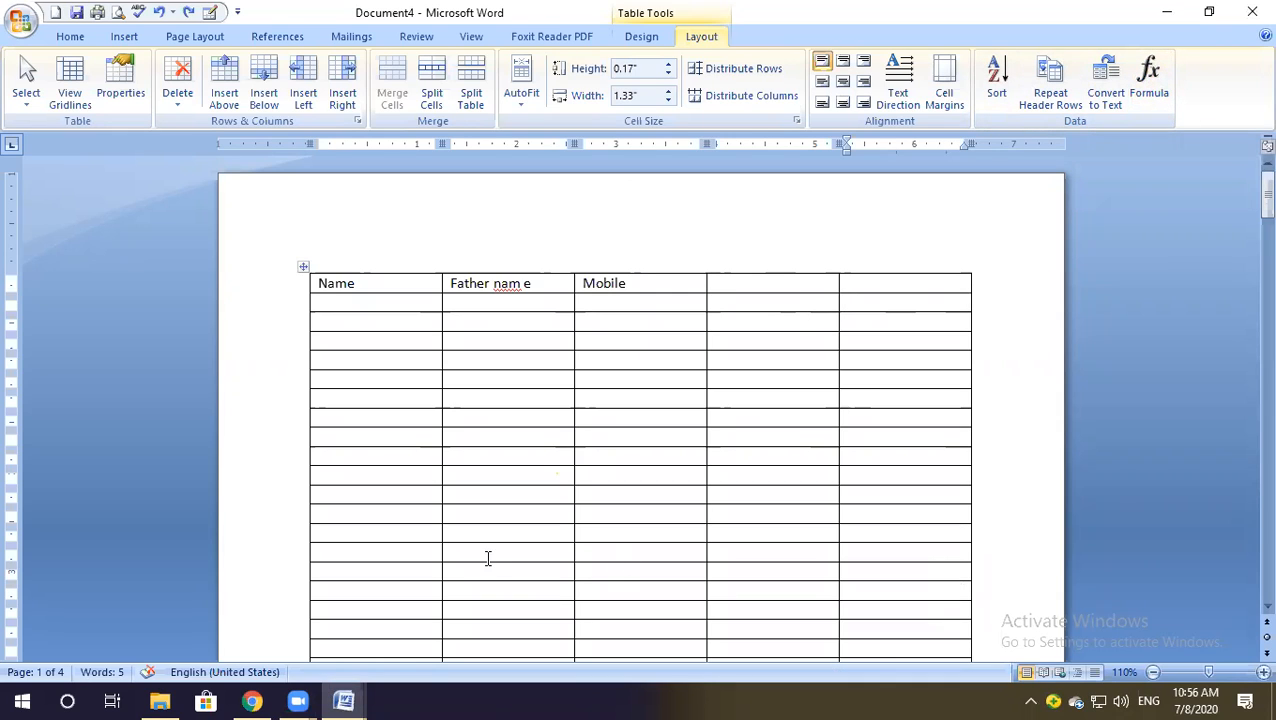
Find and launch Microsoft Office Excel 2007 with a blank workbook.
key(super)
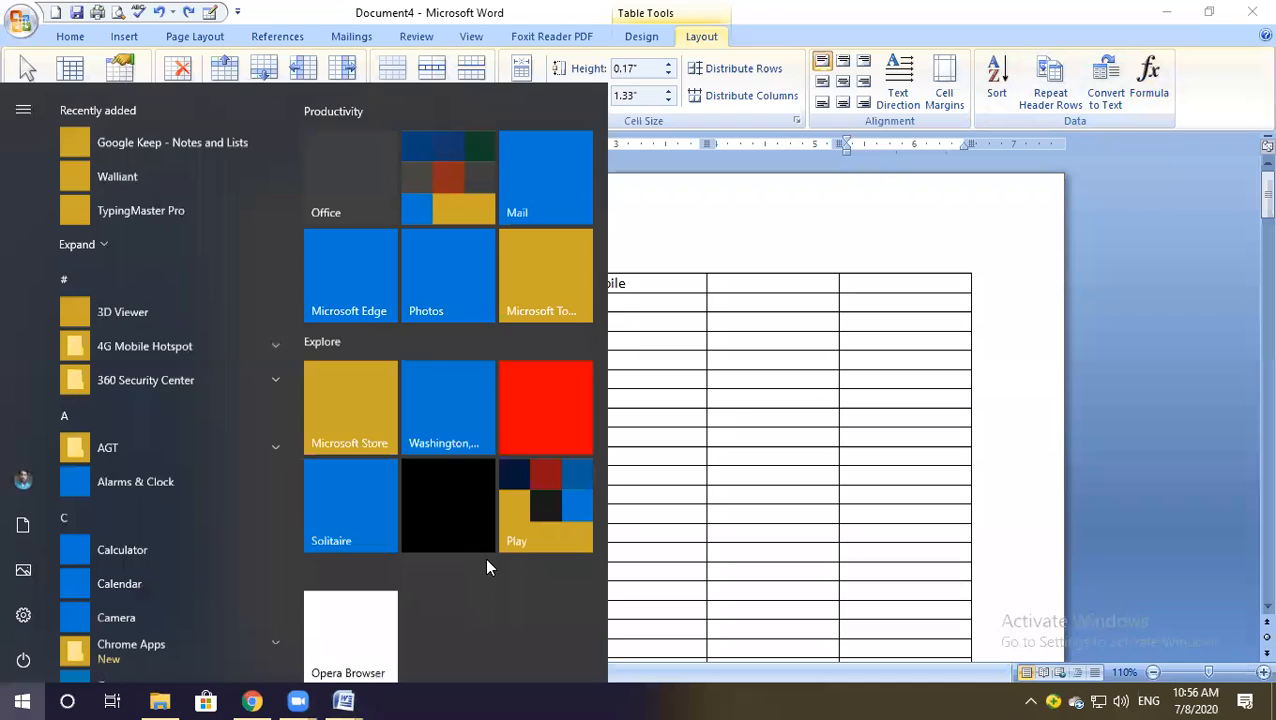
text(excel)
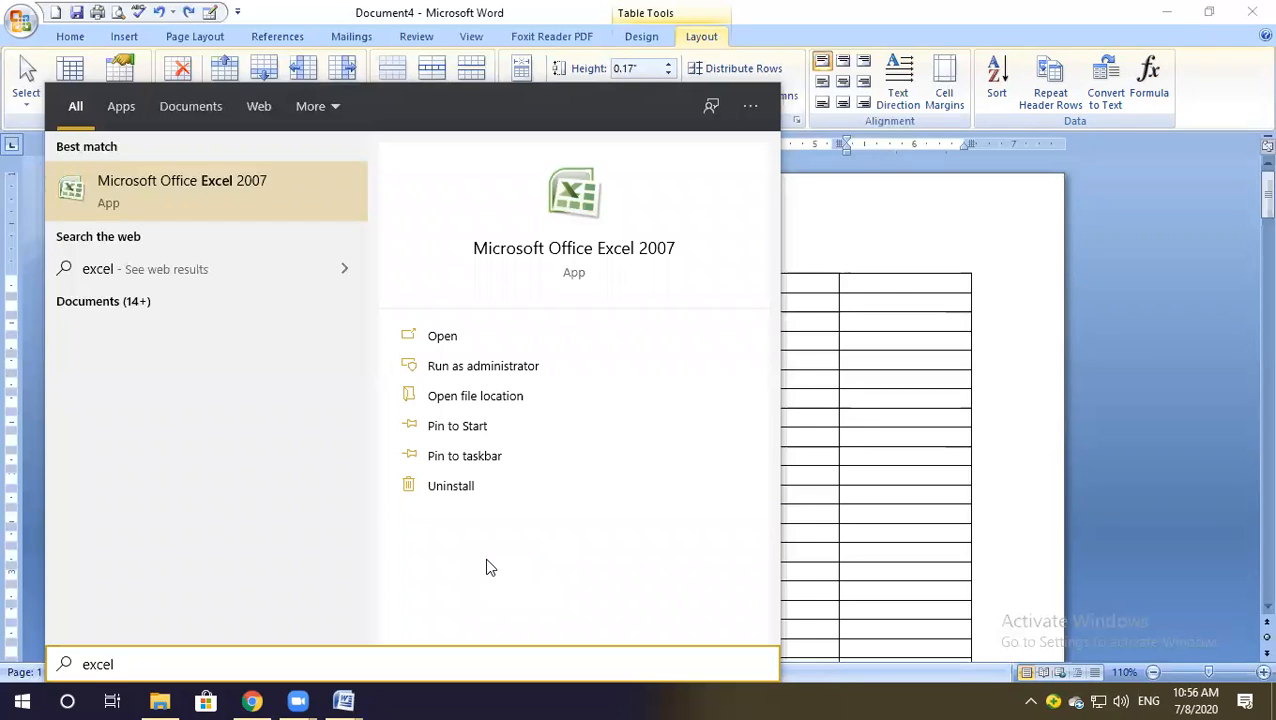
key(Return)
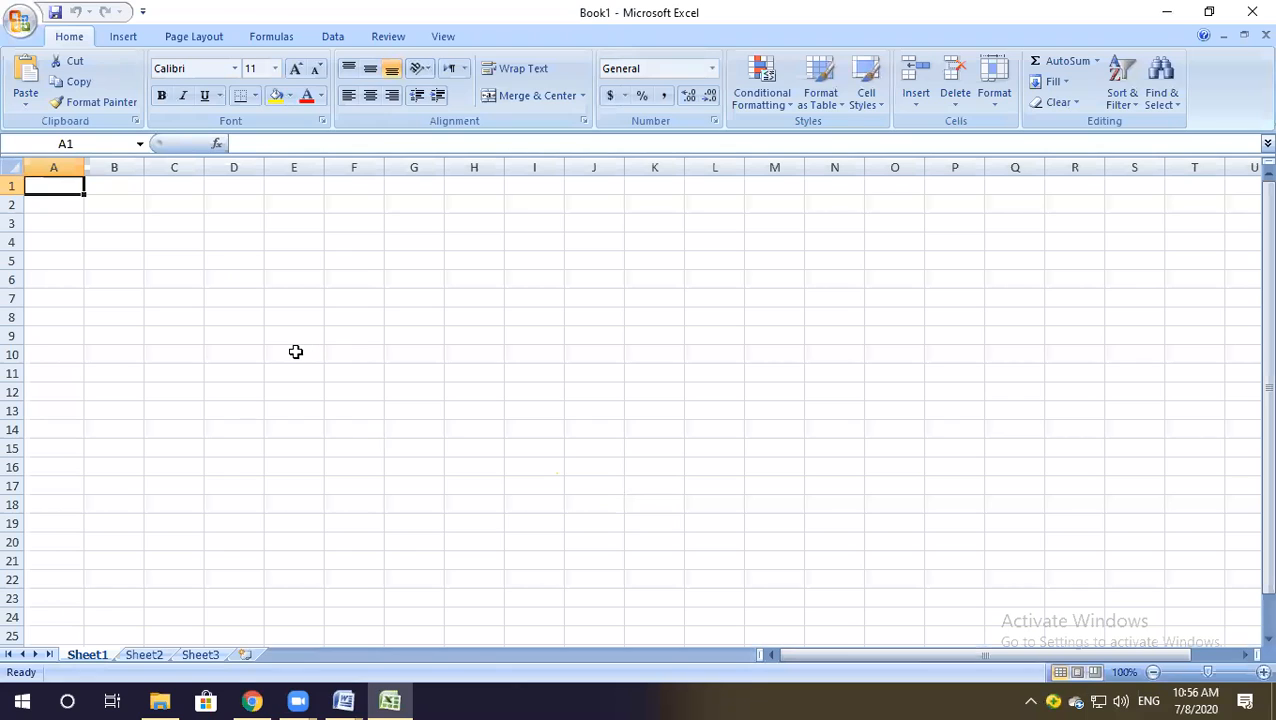
Enter 100 in A1 and 200 in B1, and add them in C1 with the formula =A1+B1.
text(100)
key(Tab)
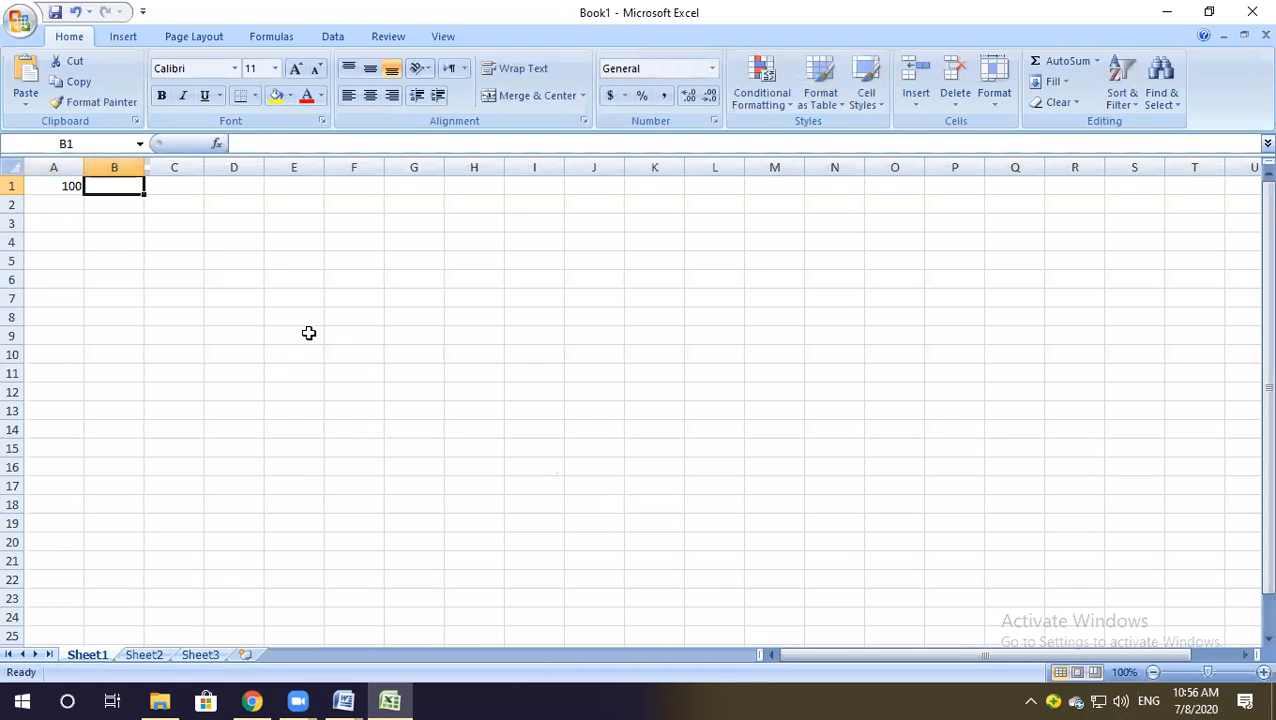
text(200)
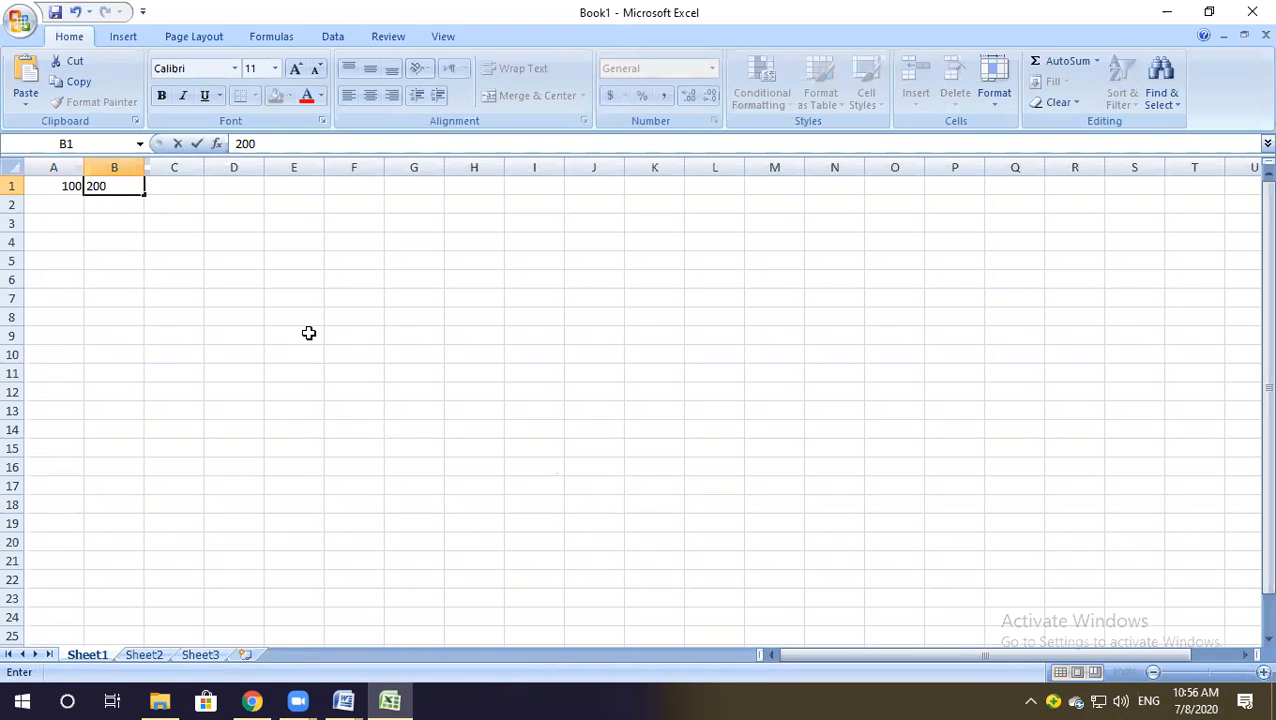
key(Tab)
text(=)
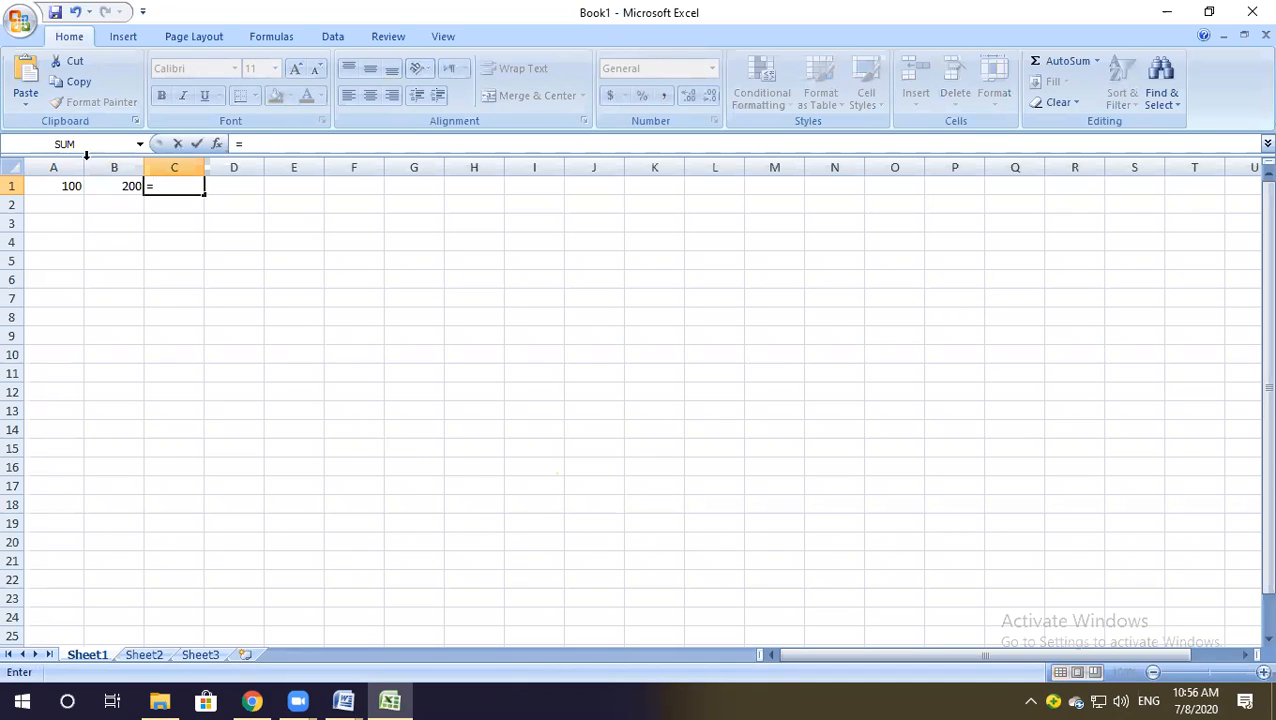
click(63, 184)
text(+)
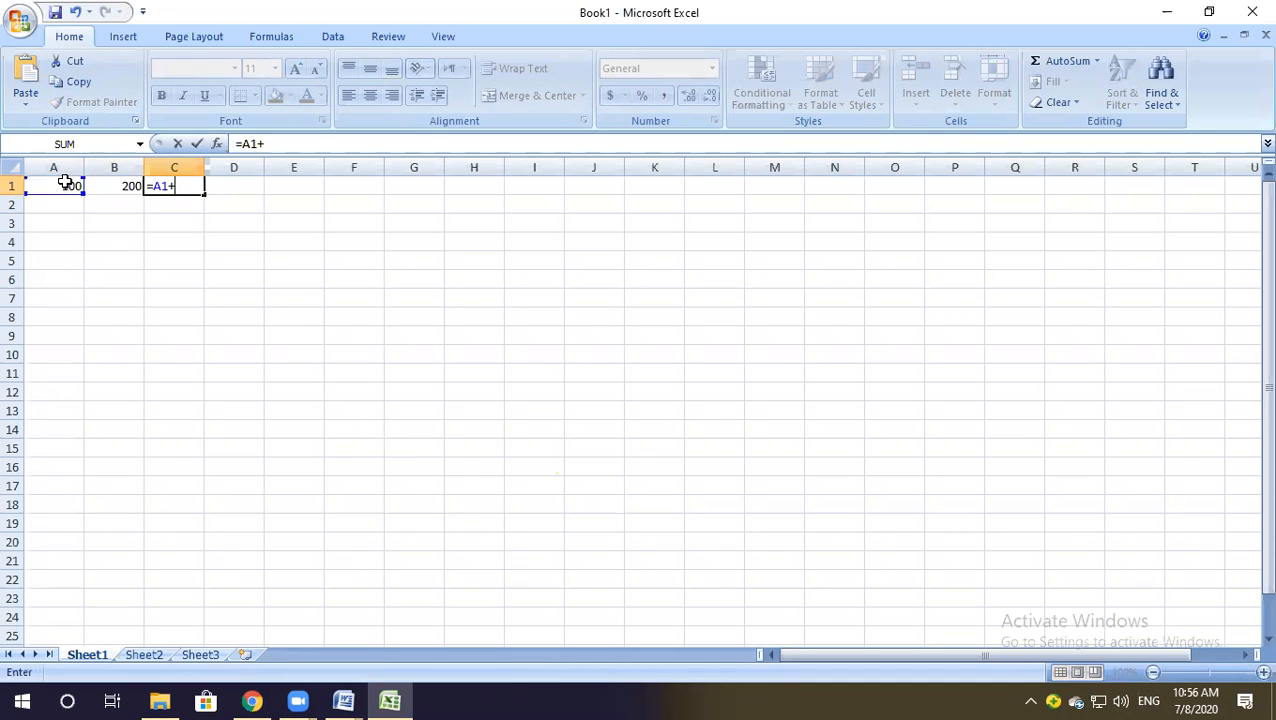
click(118, 186)
key(Return)
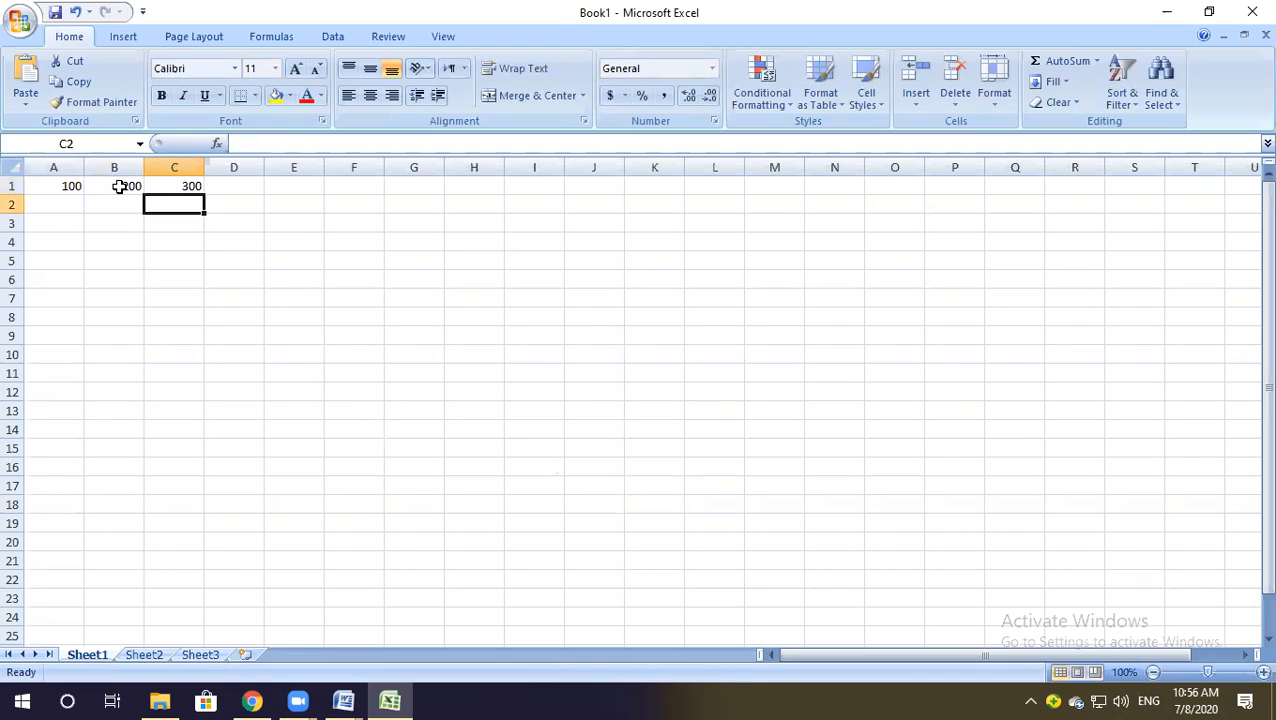
Copy the 100 in A1 and the 200 in B1 down their columns through row 13.
click(174, 185)
click(72, 186)
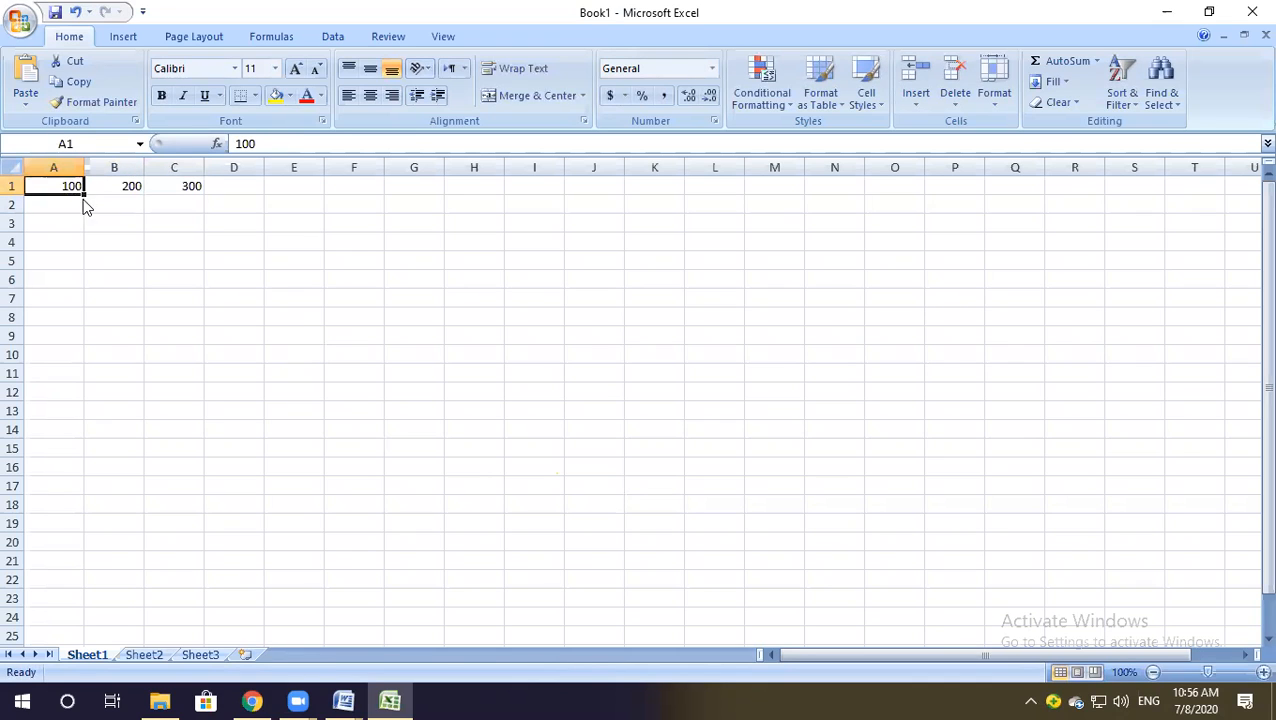
drag(85, 196, 80, 416)
click(134, 186)
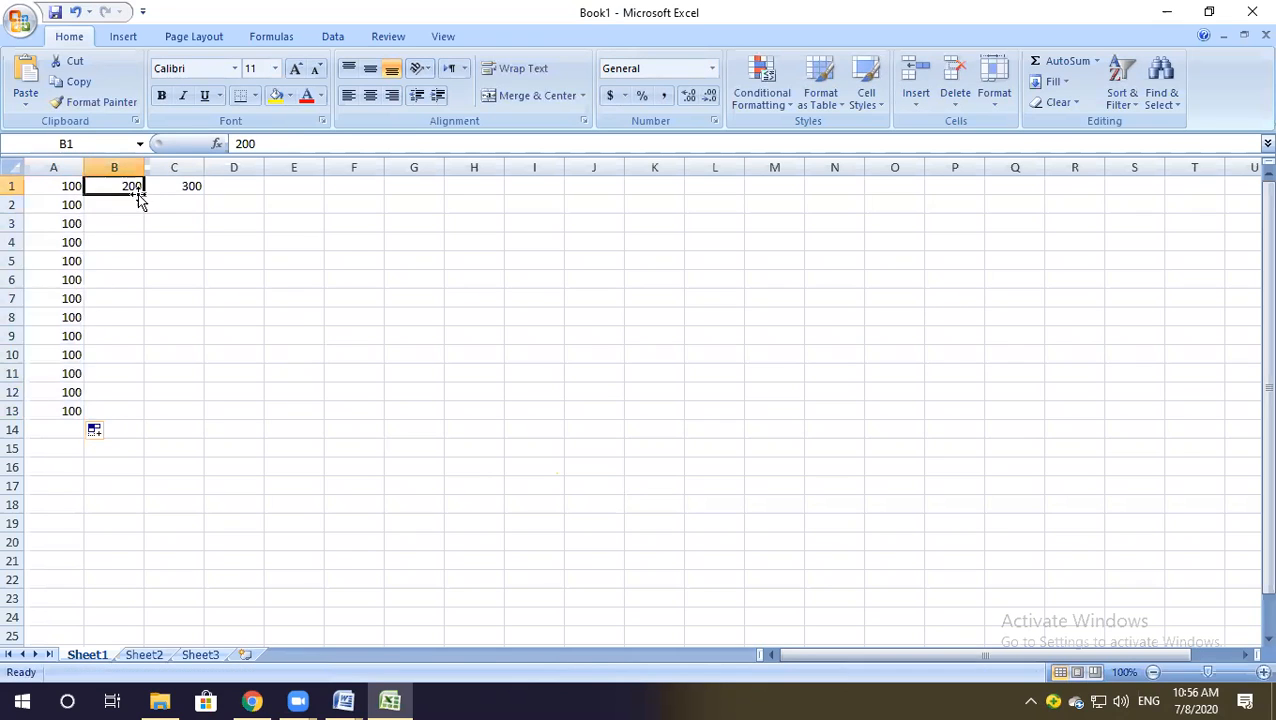
drag(145, 193, 150, 415)
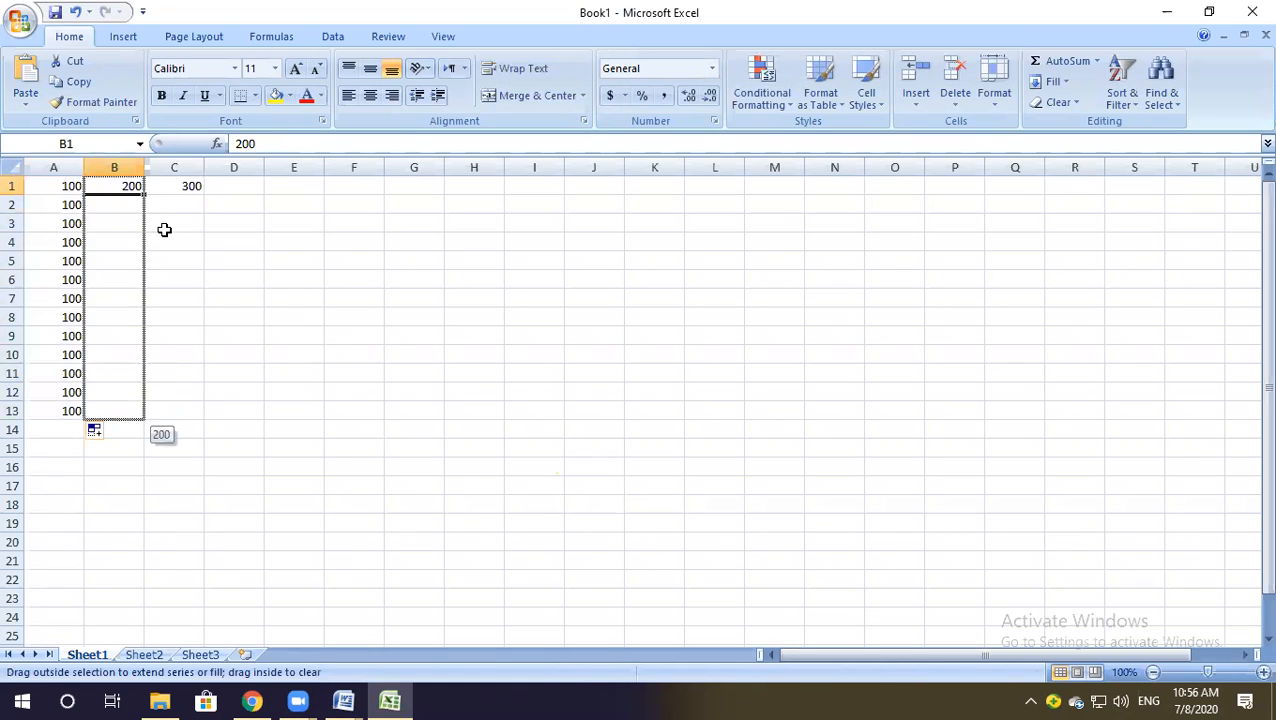
Change column B's fill to a series, and fill the C1 addition formula down through row 13.
click(190, 186)
drag(206, 205, 205, 221)
click(191, 184)
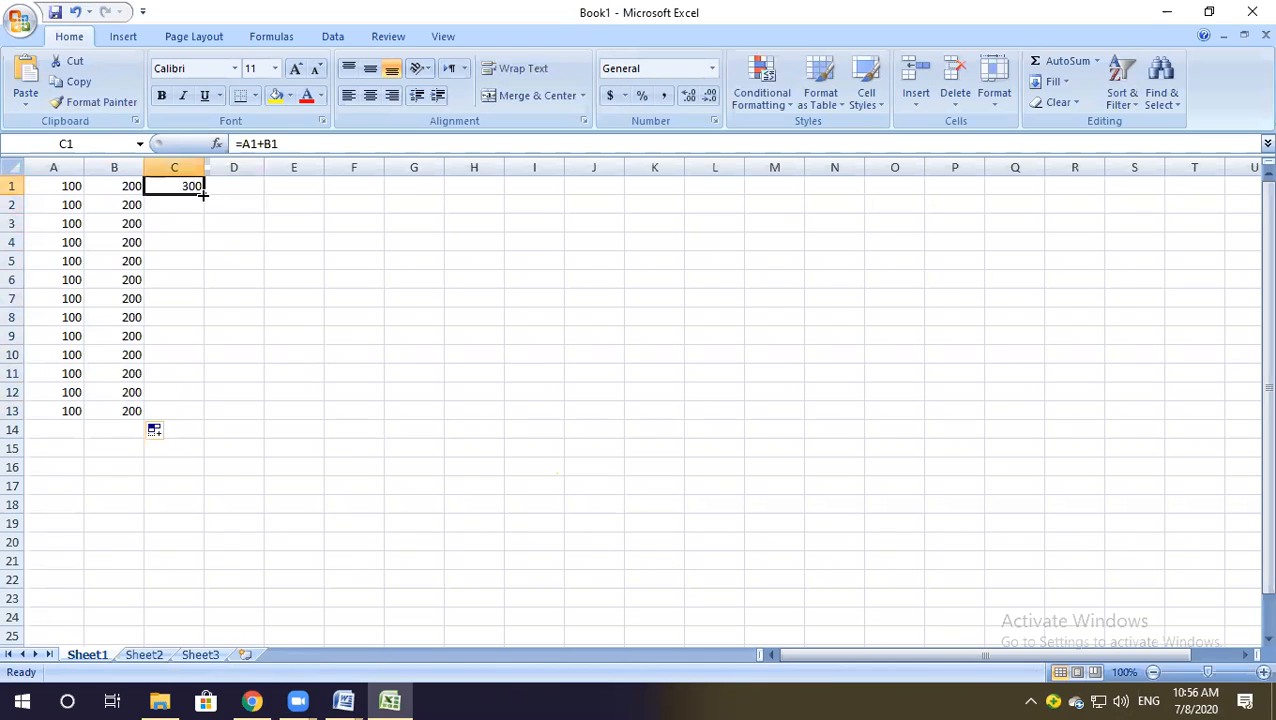
click(170, 432)
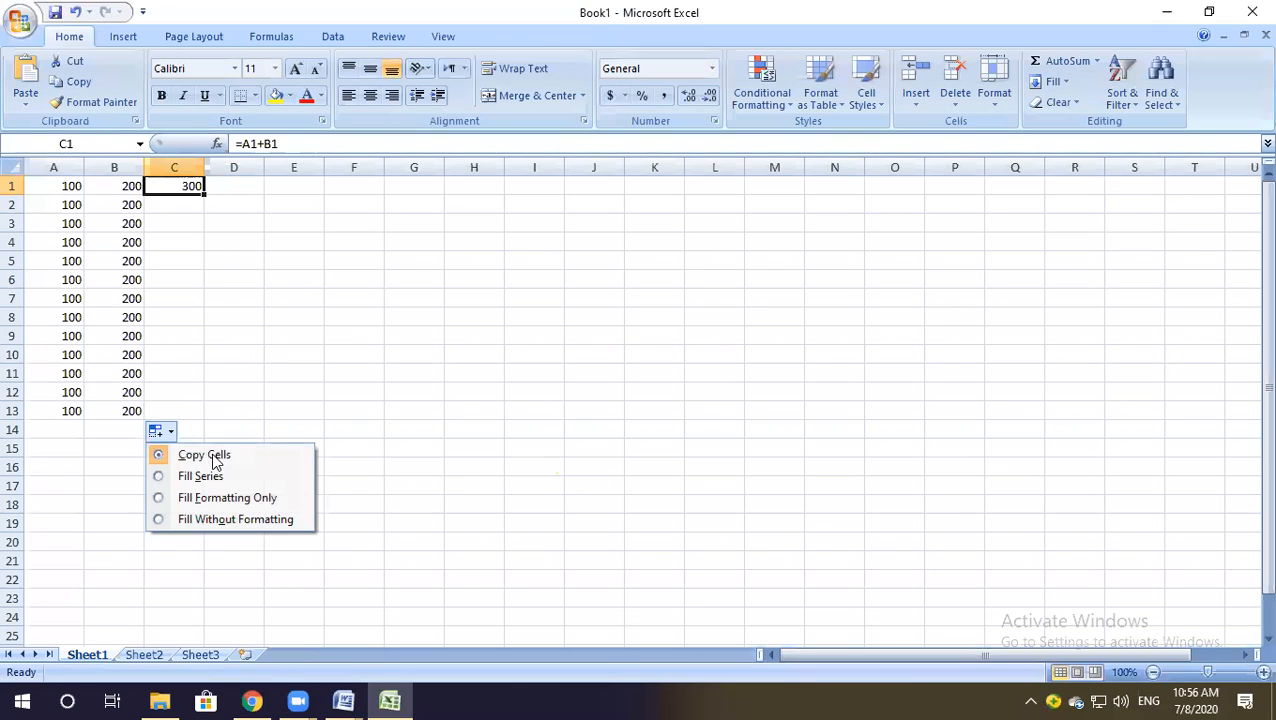
click(213, 476)
click(191, 188)
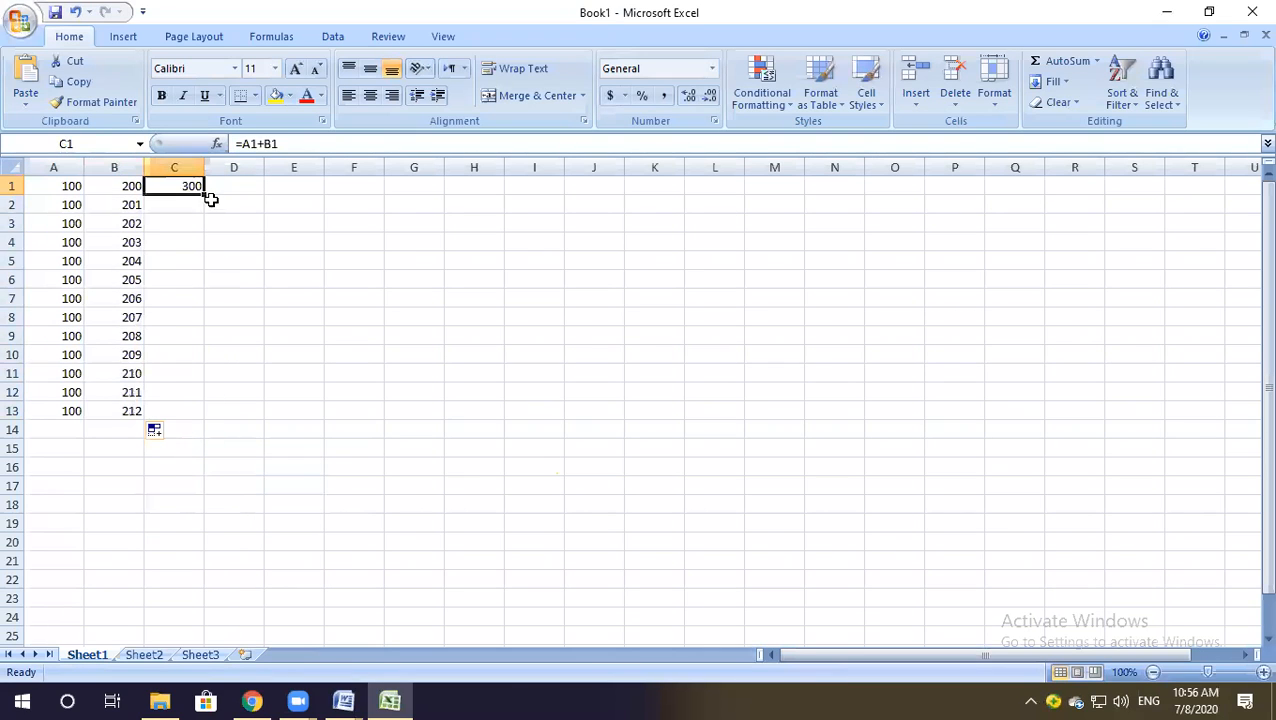
drag(205, 196, 211, 427)
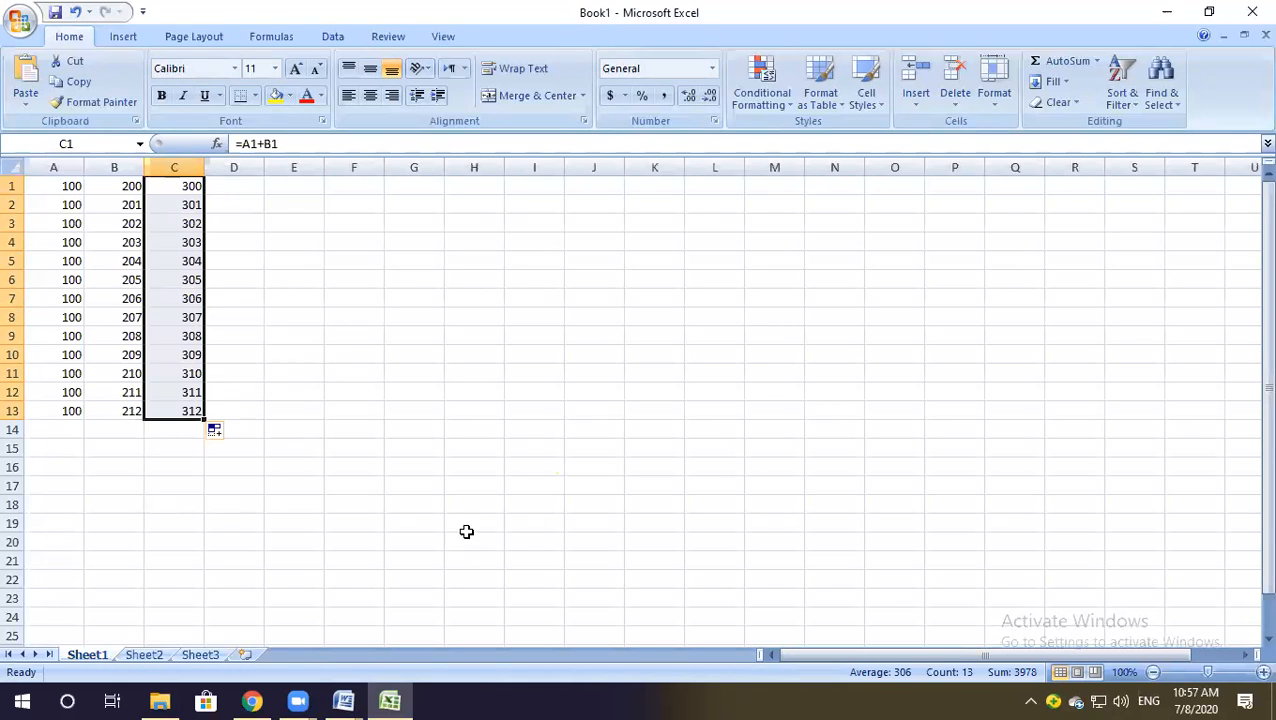
Switch back to Document4 in Word, examine the Formula dialog for the second row's last cell, and cancel it.
click(343, 700)
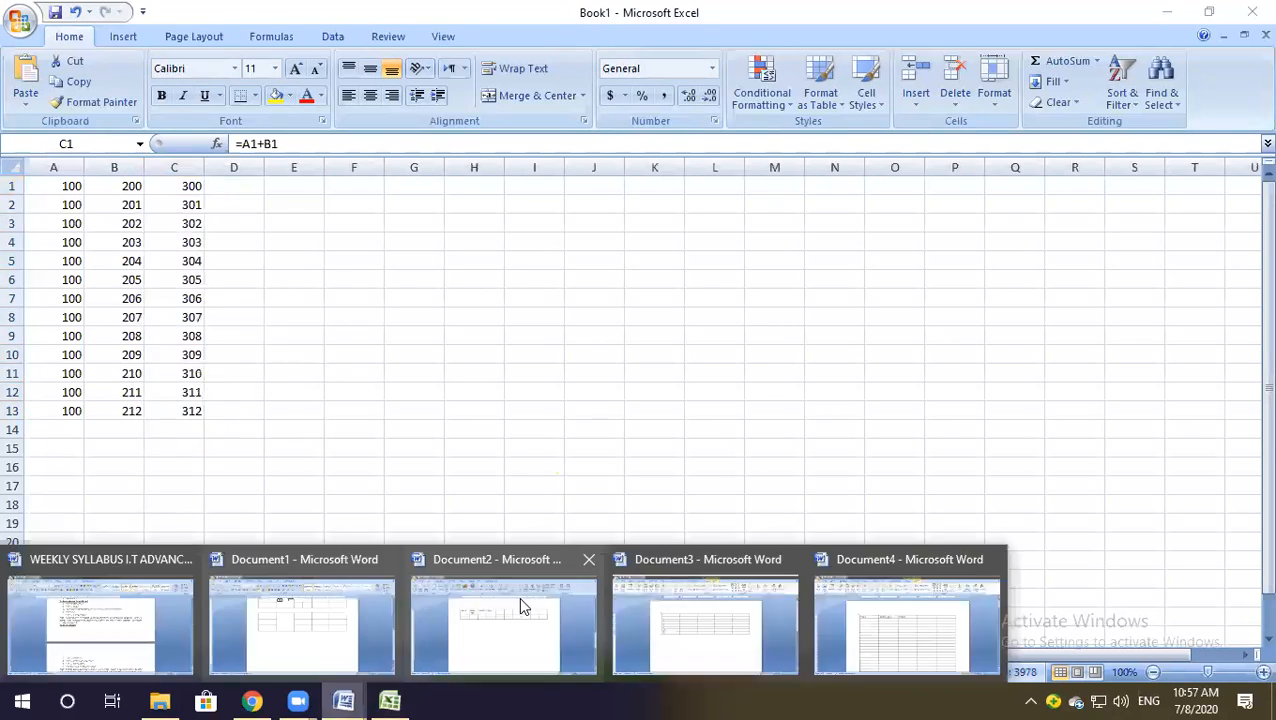
click(914, 615)
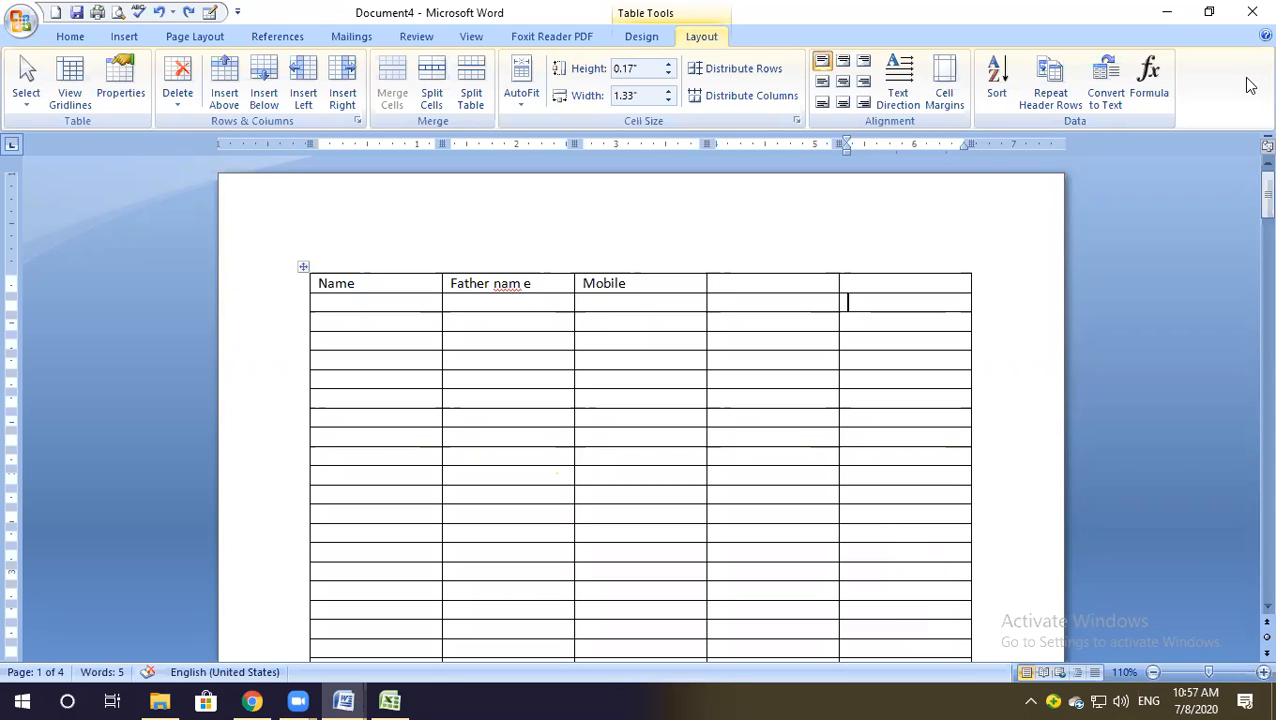
click(1150, 80)
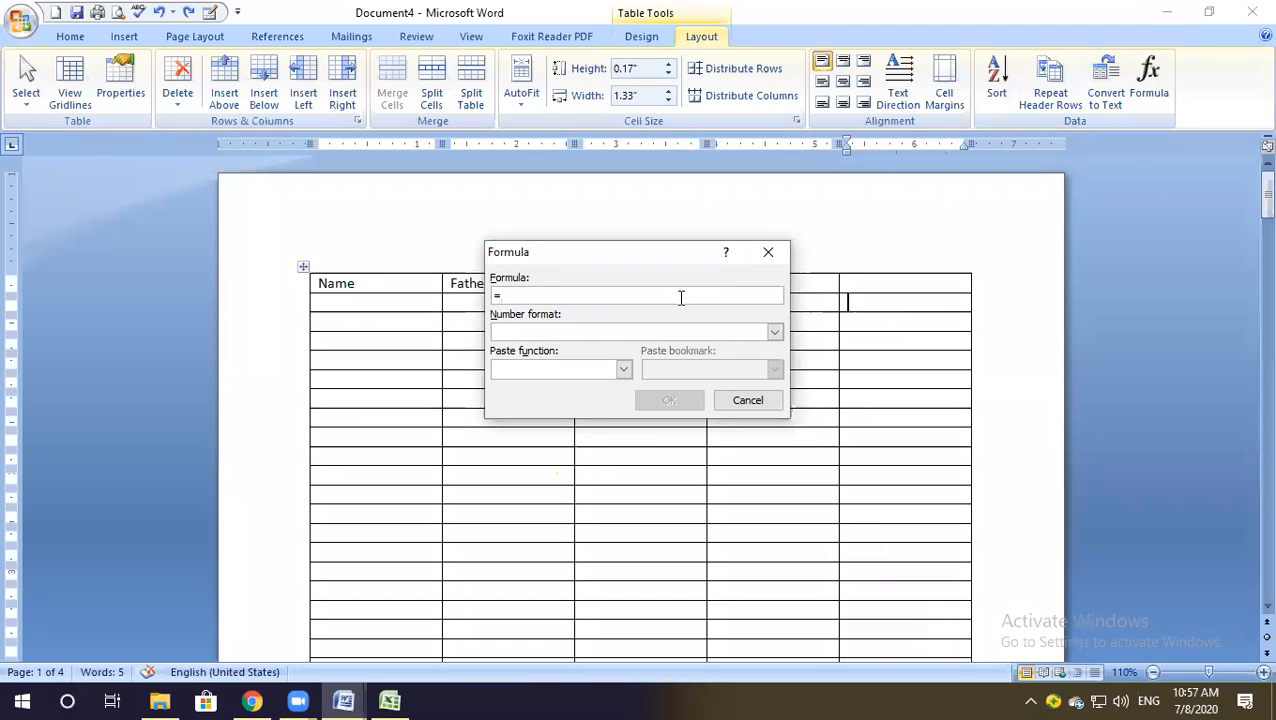
click(745, 401)
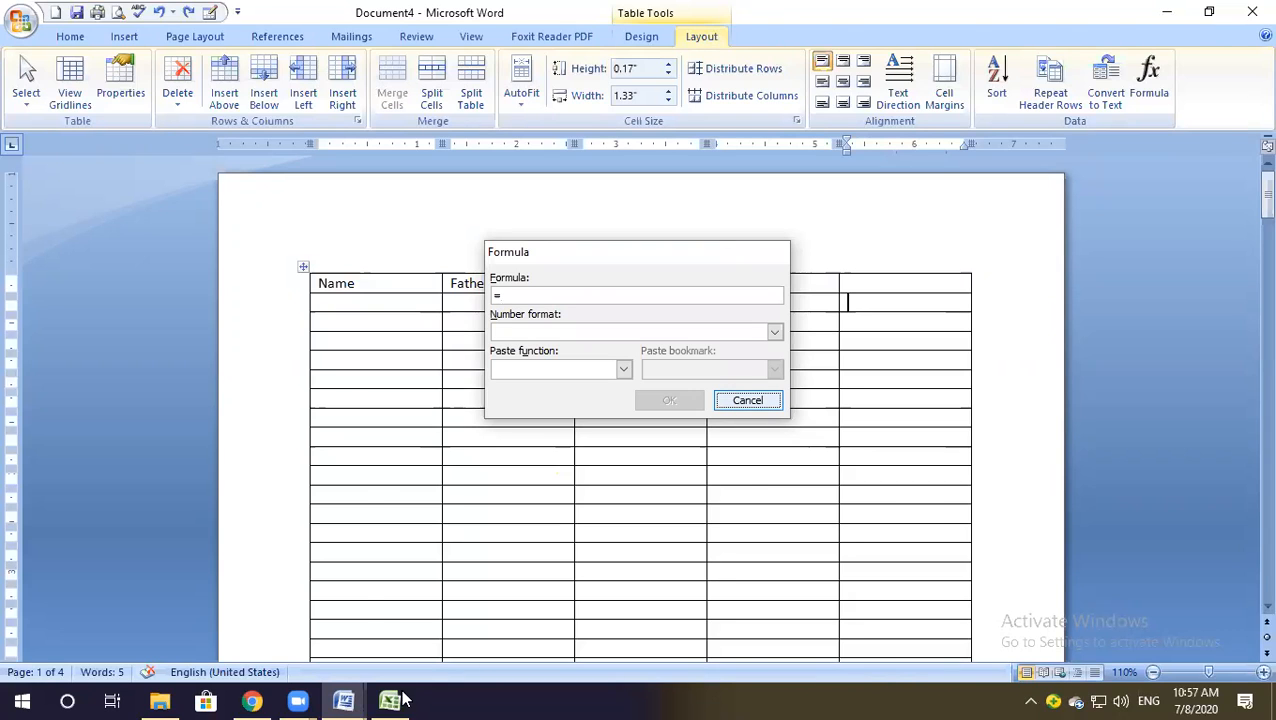
Review the addition example in Excel, and return to Document4 in Word to show the table design options.
key(alt+Tab)
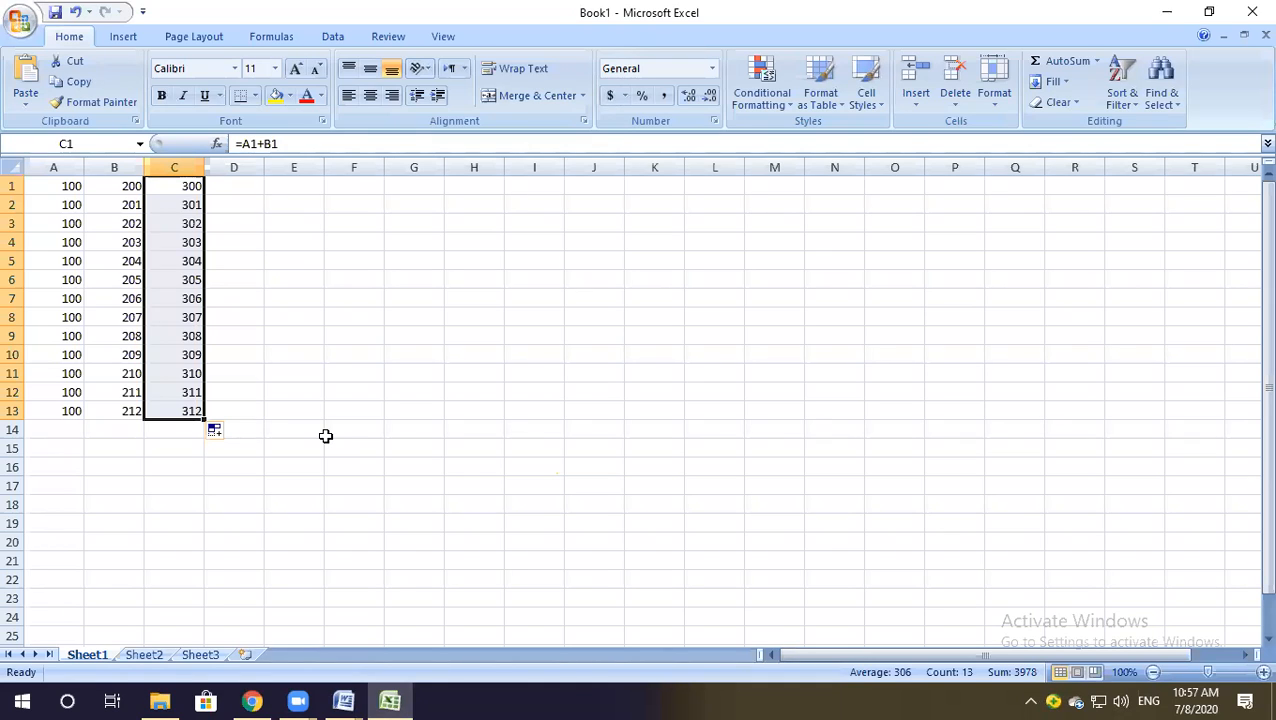
click(1167, 12)
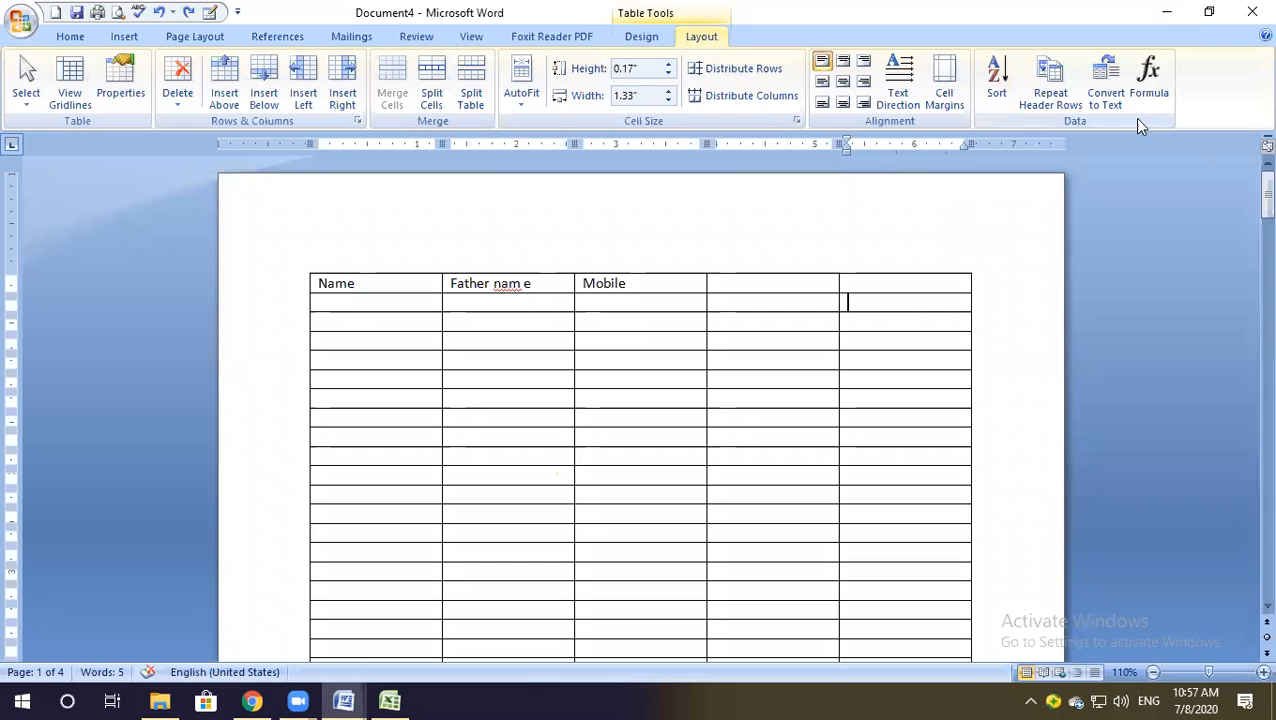
click(641, 37)
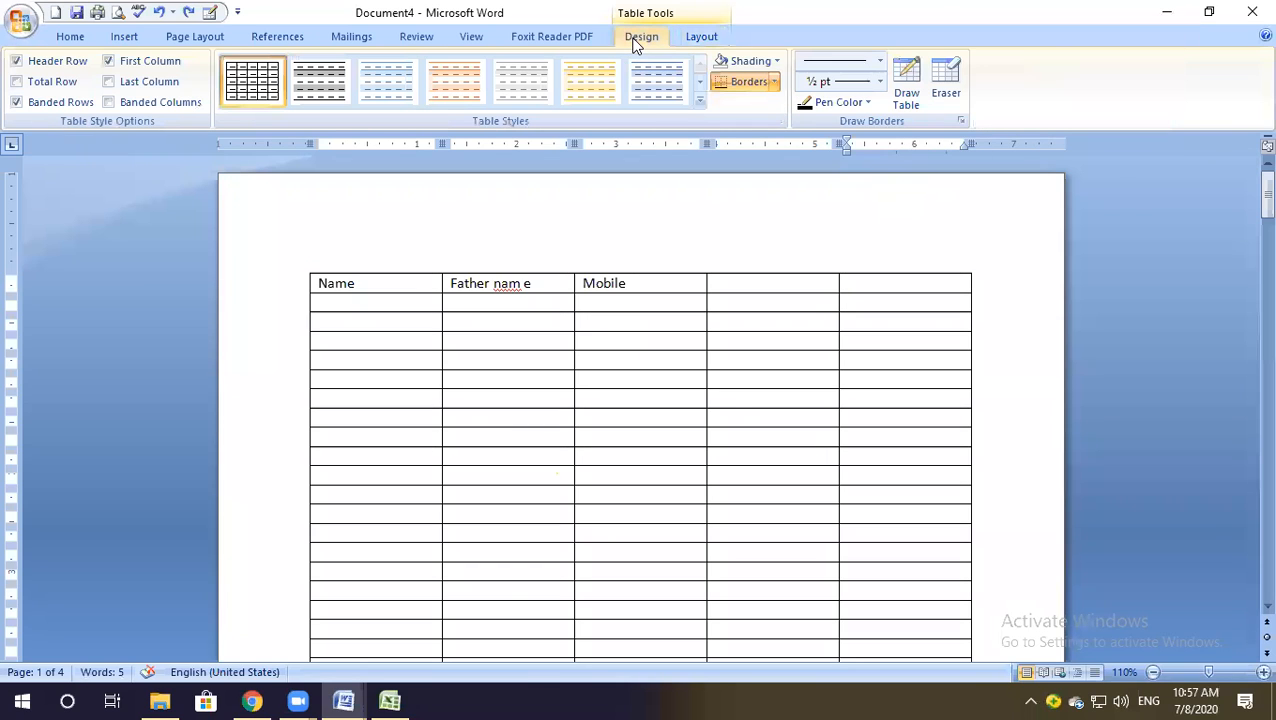